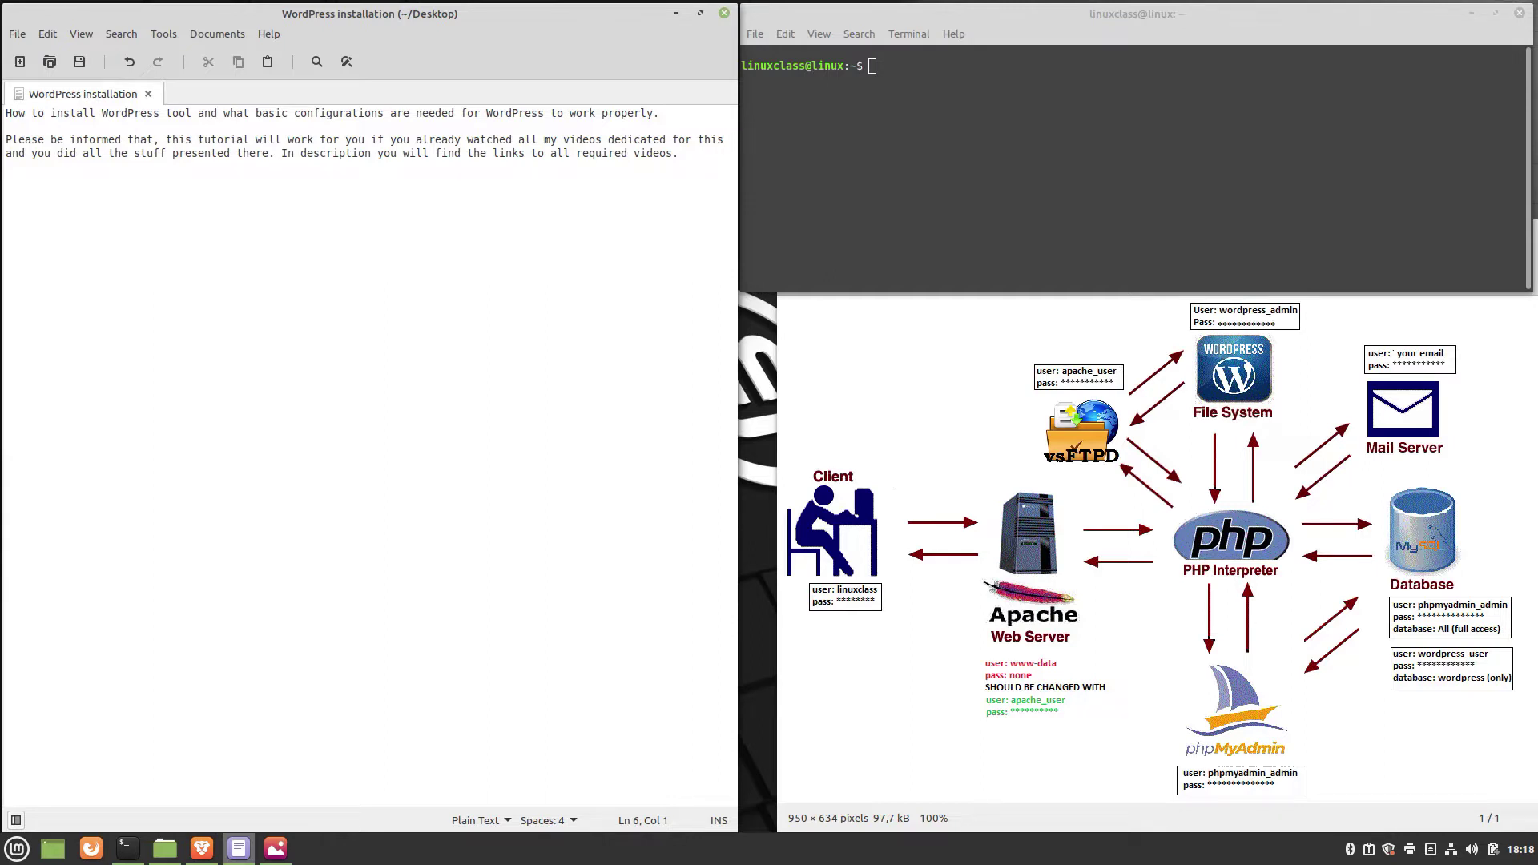
left_click(107, 220)
type("1. Download WordPress directlly from wordpress web site.     => go to the web page \"https://wordpress.org/\" and download wordpress")
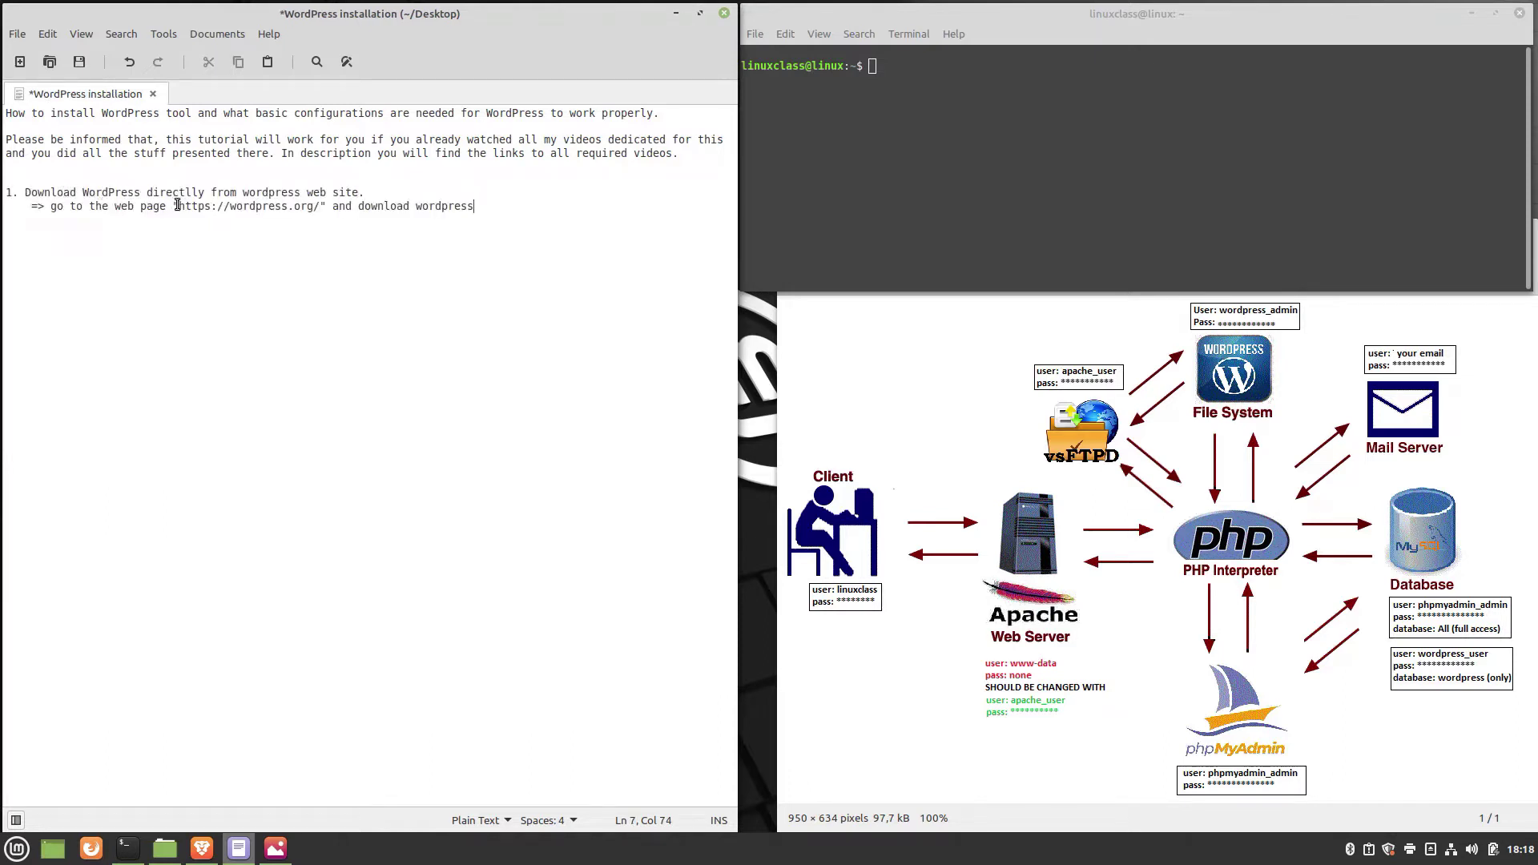
left_click_drag(178, 206, 319, 205)
key("ctrl+c")
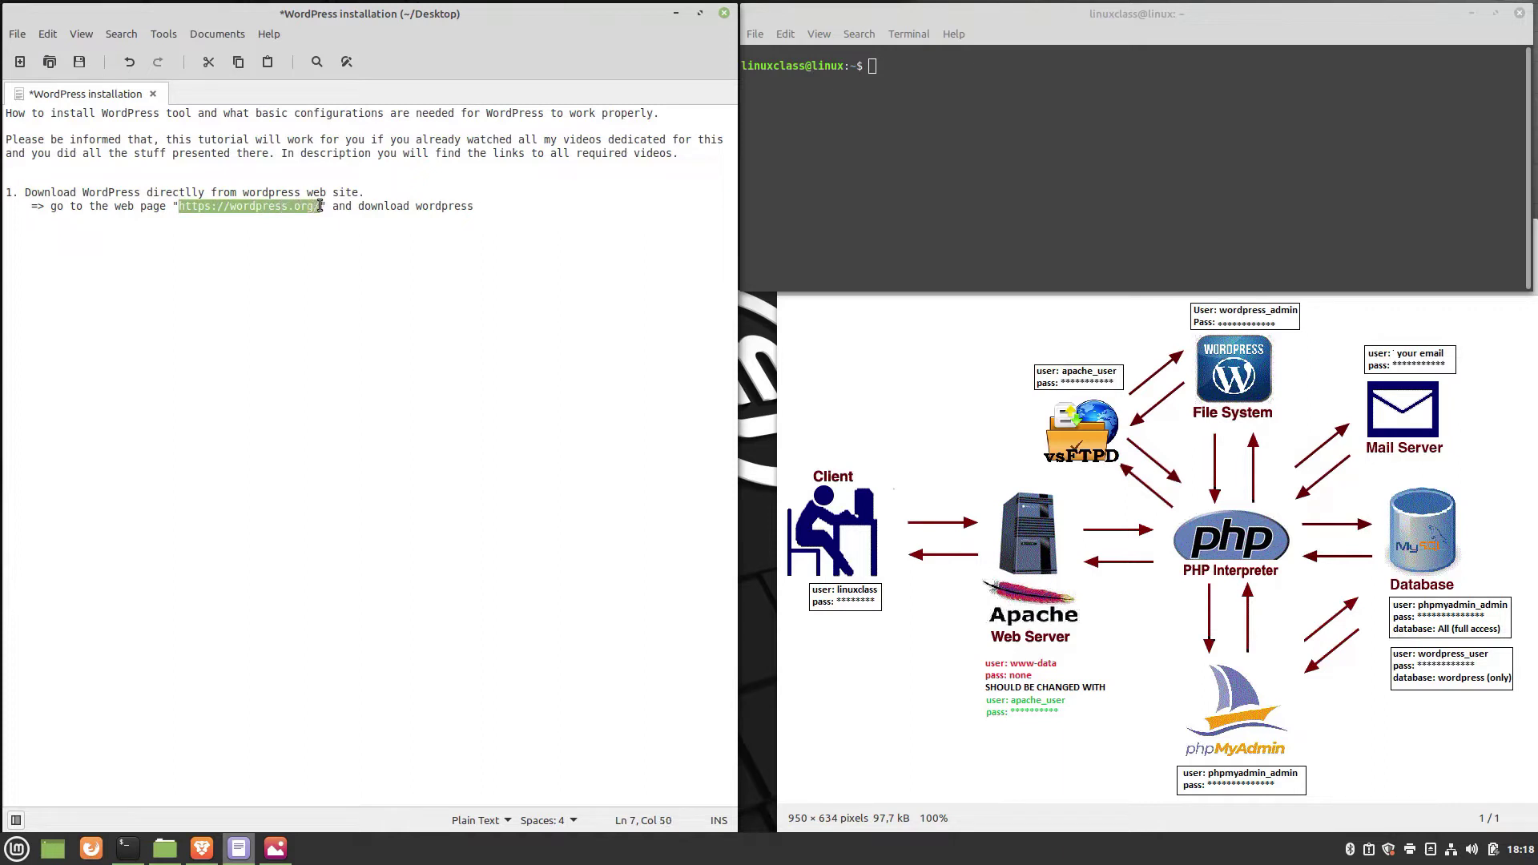
left_click(204, 848)
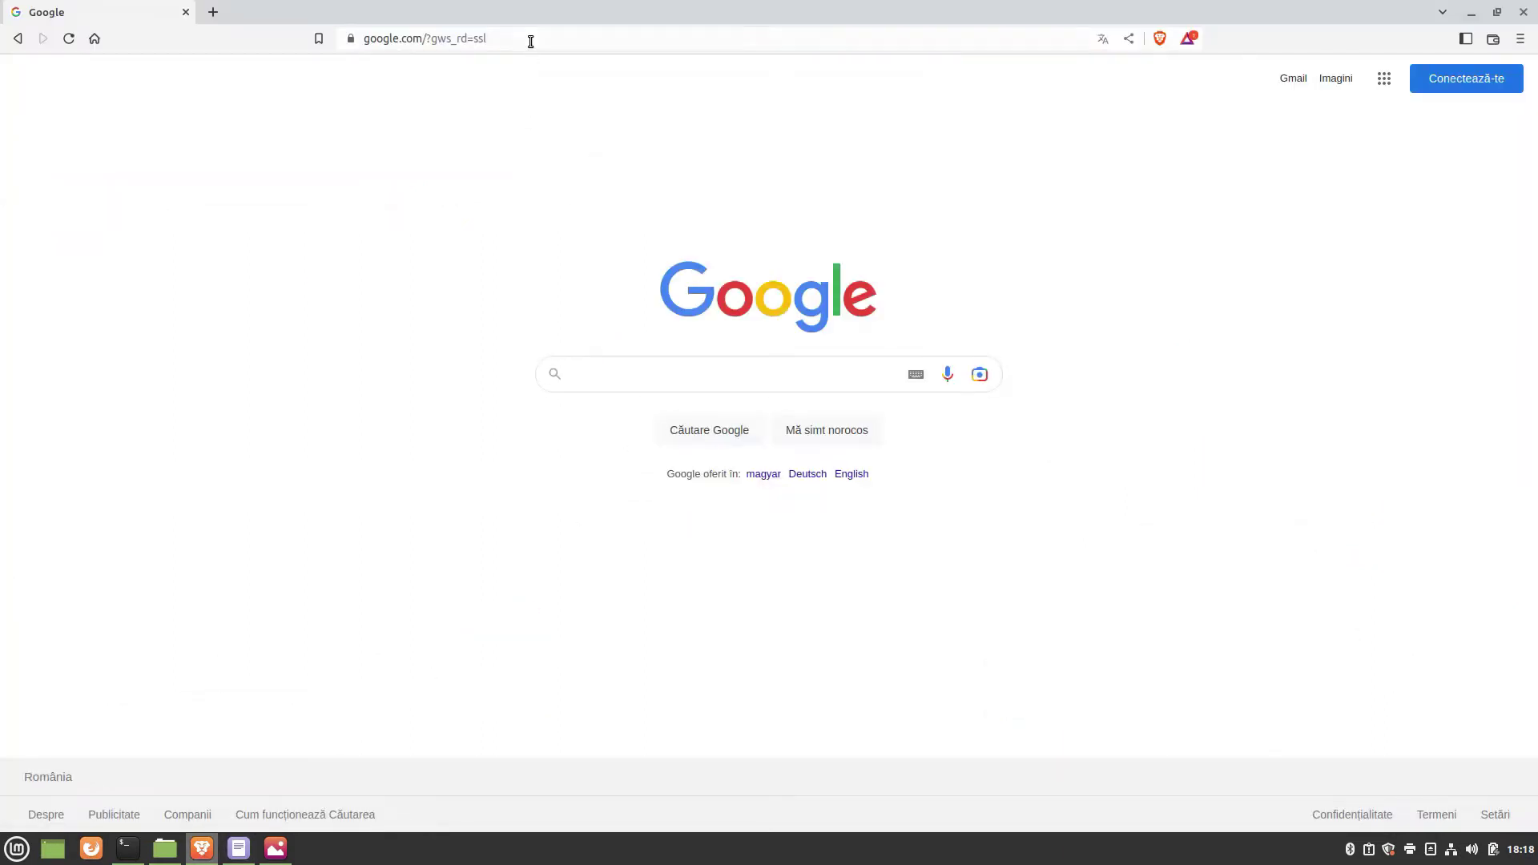
left_click(528, 39)
key("ctrl+v")
key("Return")
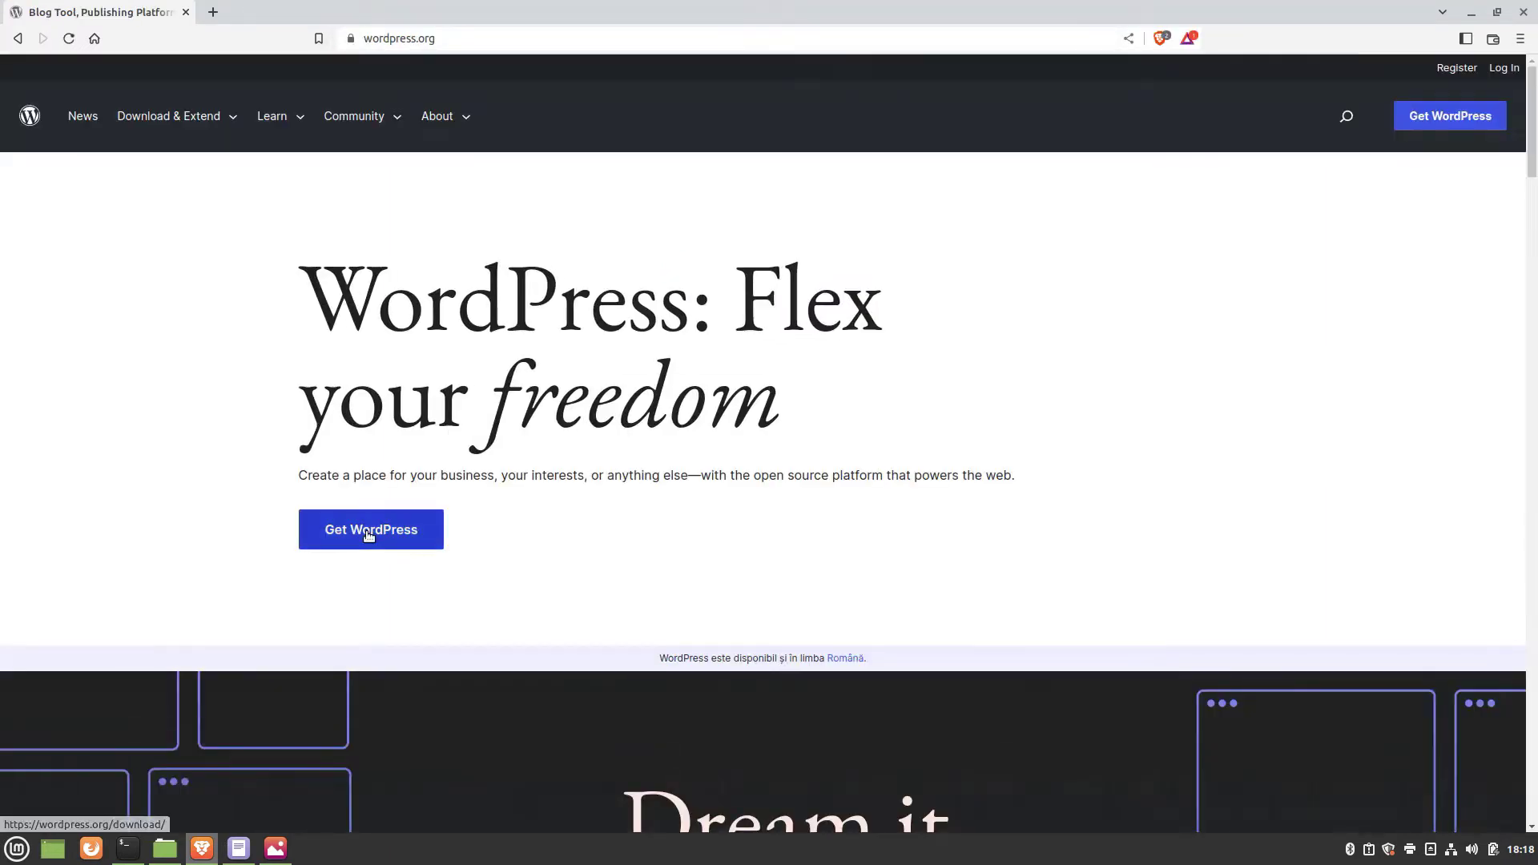
left_click(369, 535)
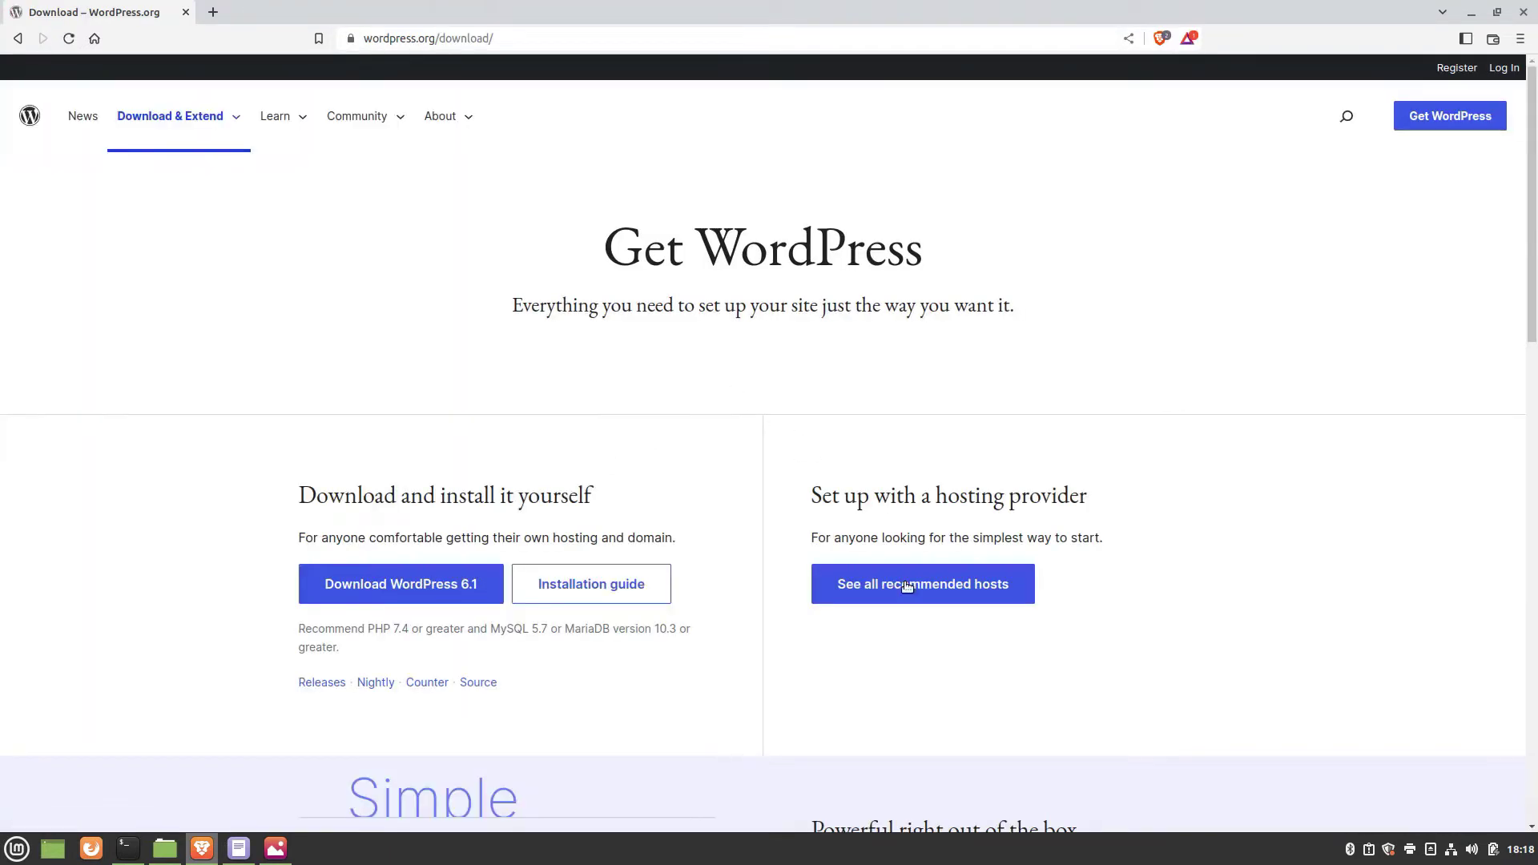
left_click(426, 586)
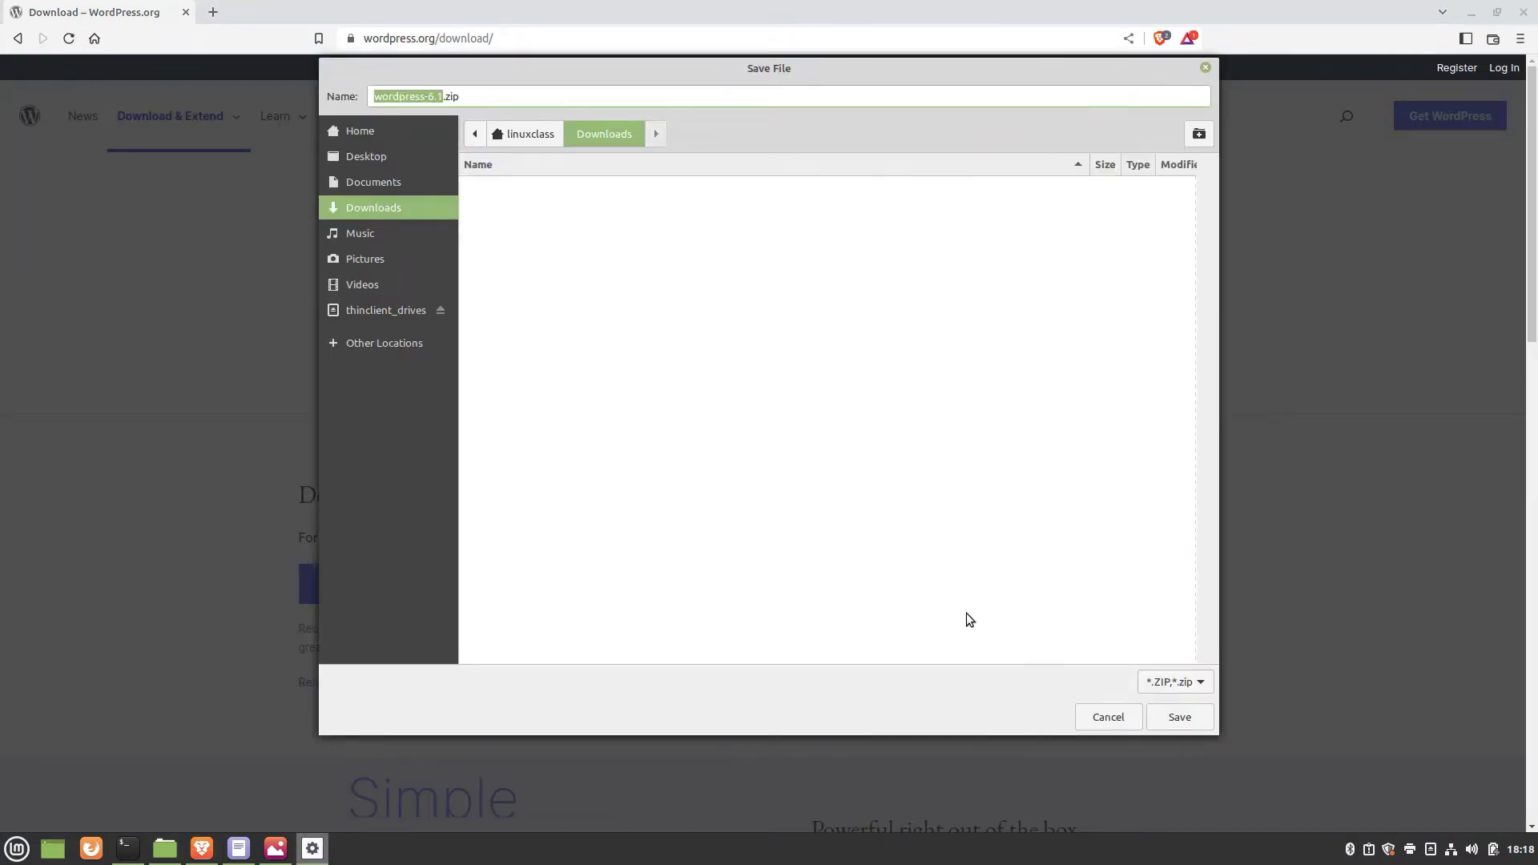
left_click(1180, 717)
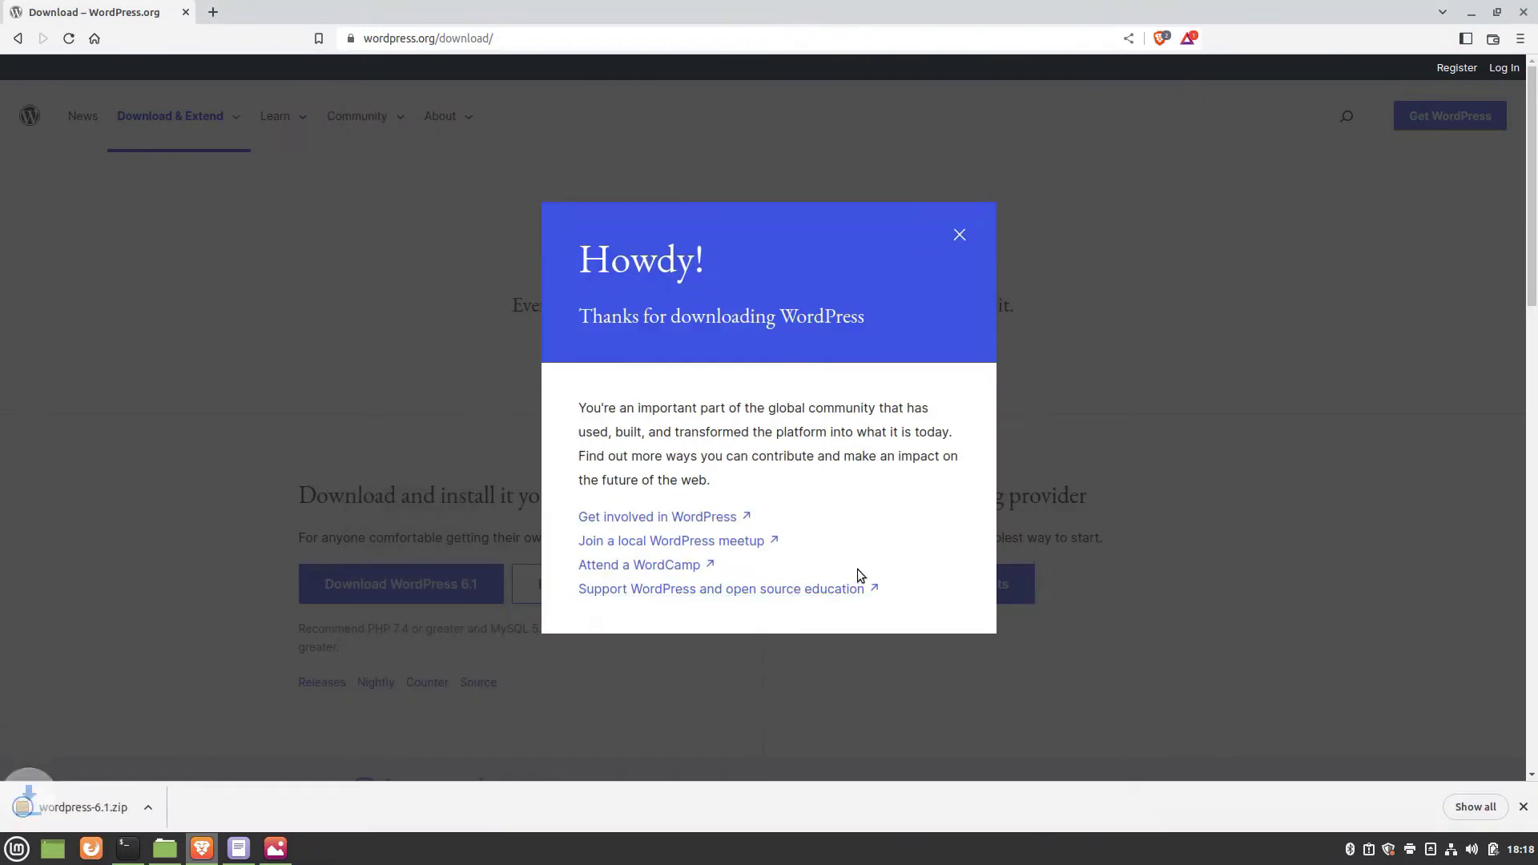
left_click(958, 235)
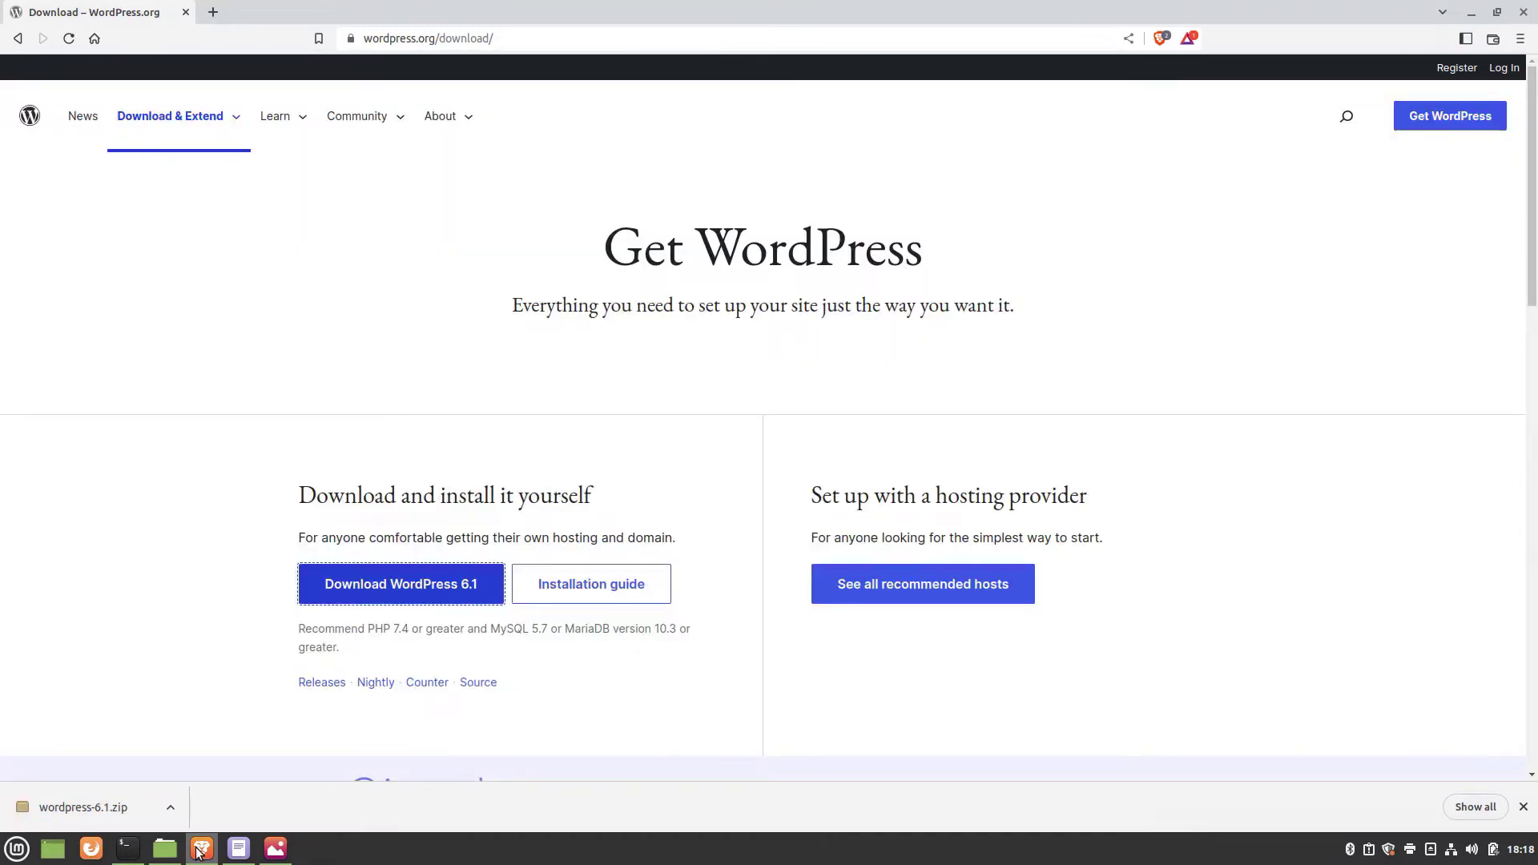
left_click(1471, 12)
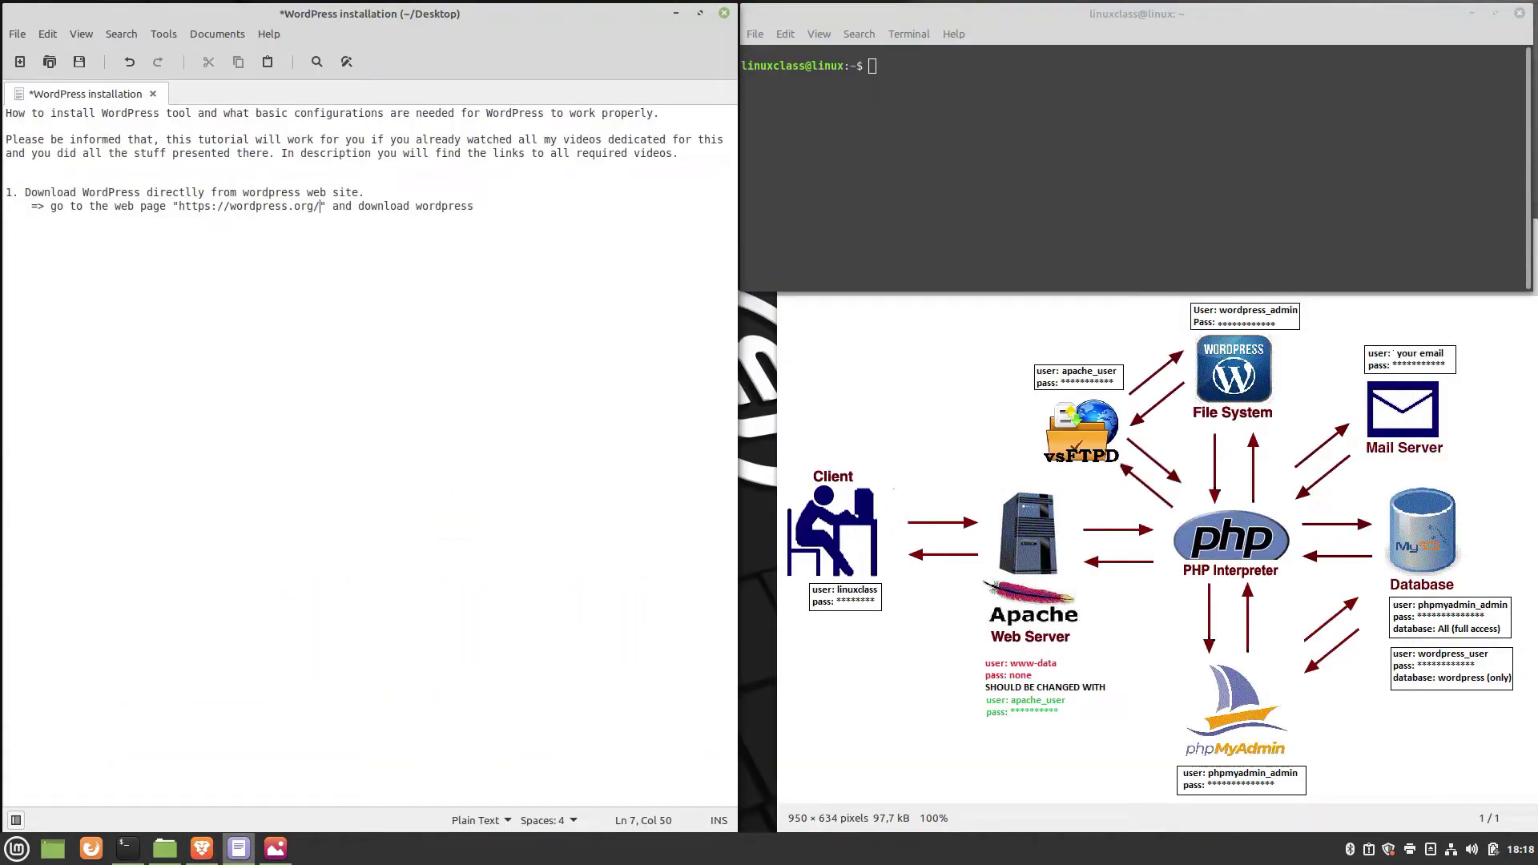
Paste step 2, copying wordpress-6.1.zip from Downloads to /var/www with sudo cp, and select the command.
left_click(164, 855)
left_click(398, 320)
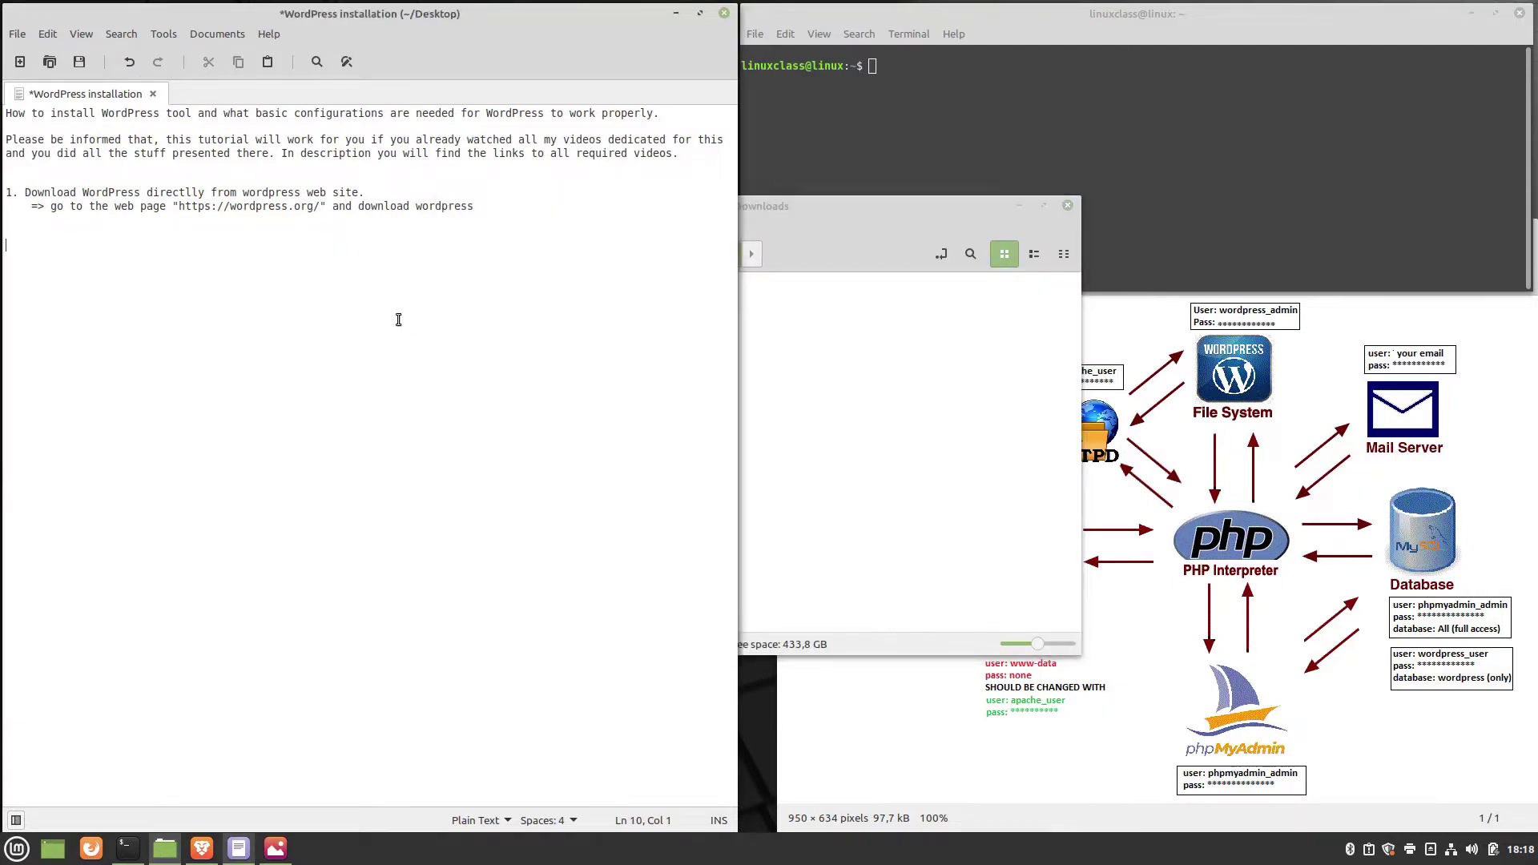
type("2. Move the WordPress zip file from download folder to your \"www\" folder.     => sudo cp /home/linuxclass/Downloads/wordpress-6.1.zip /var/www/wordpress-6.1.zip")
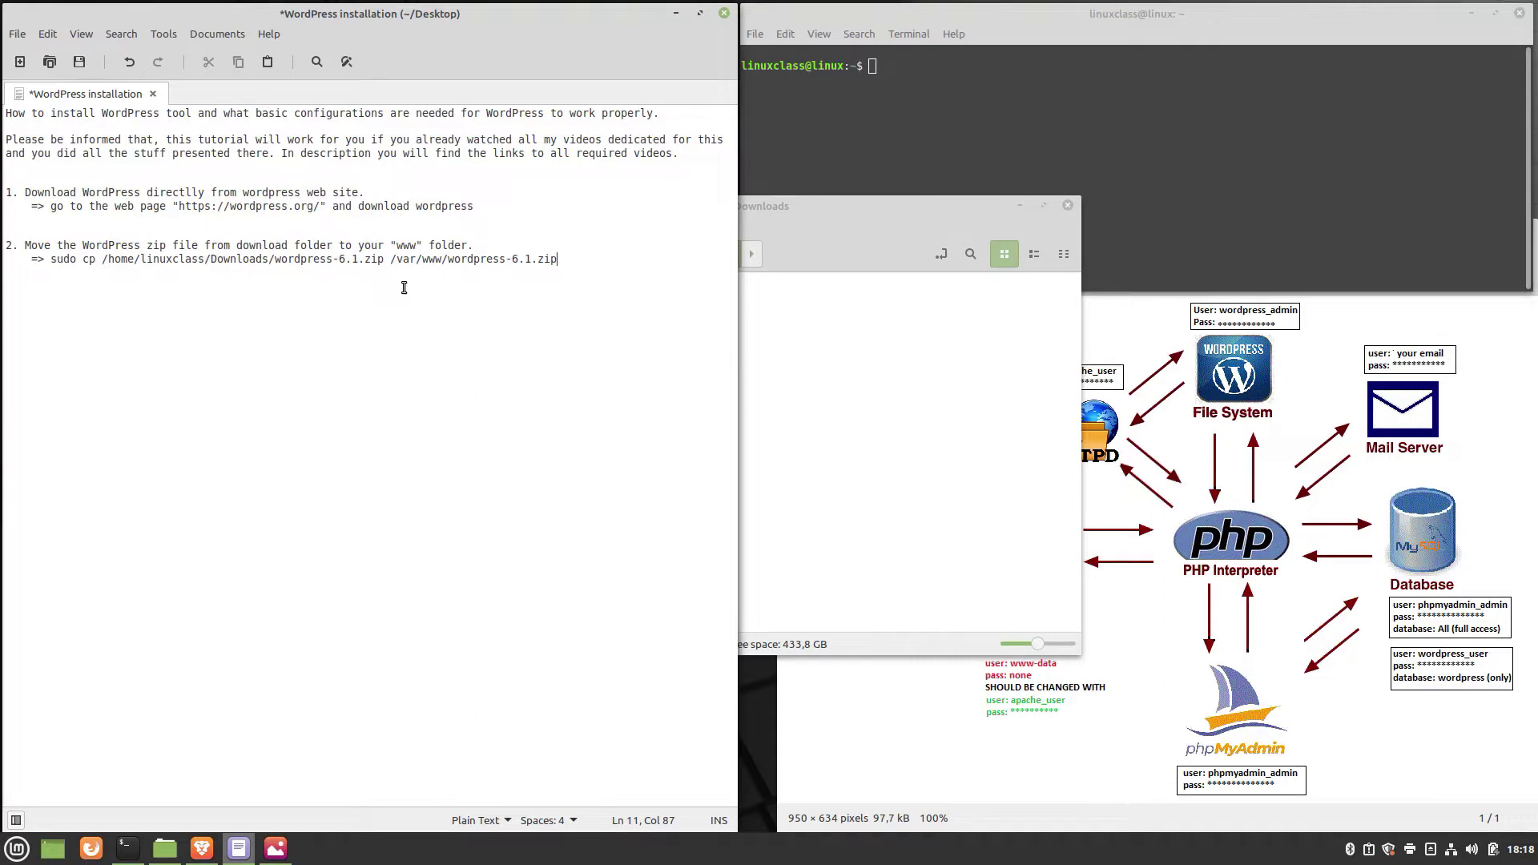
left_click(1021, 206)
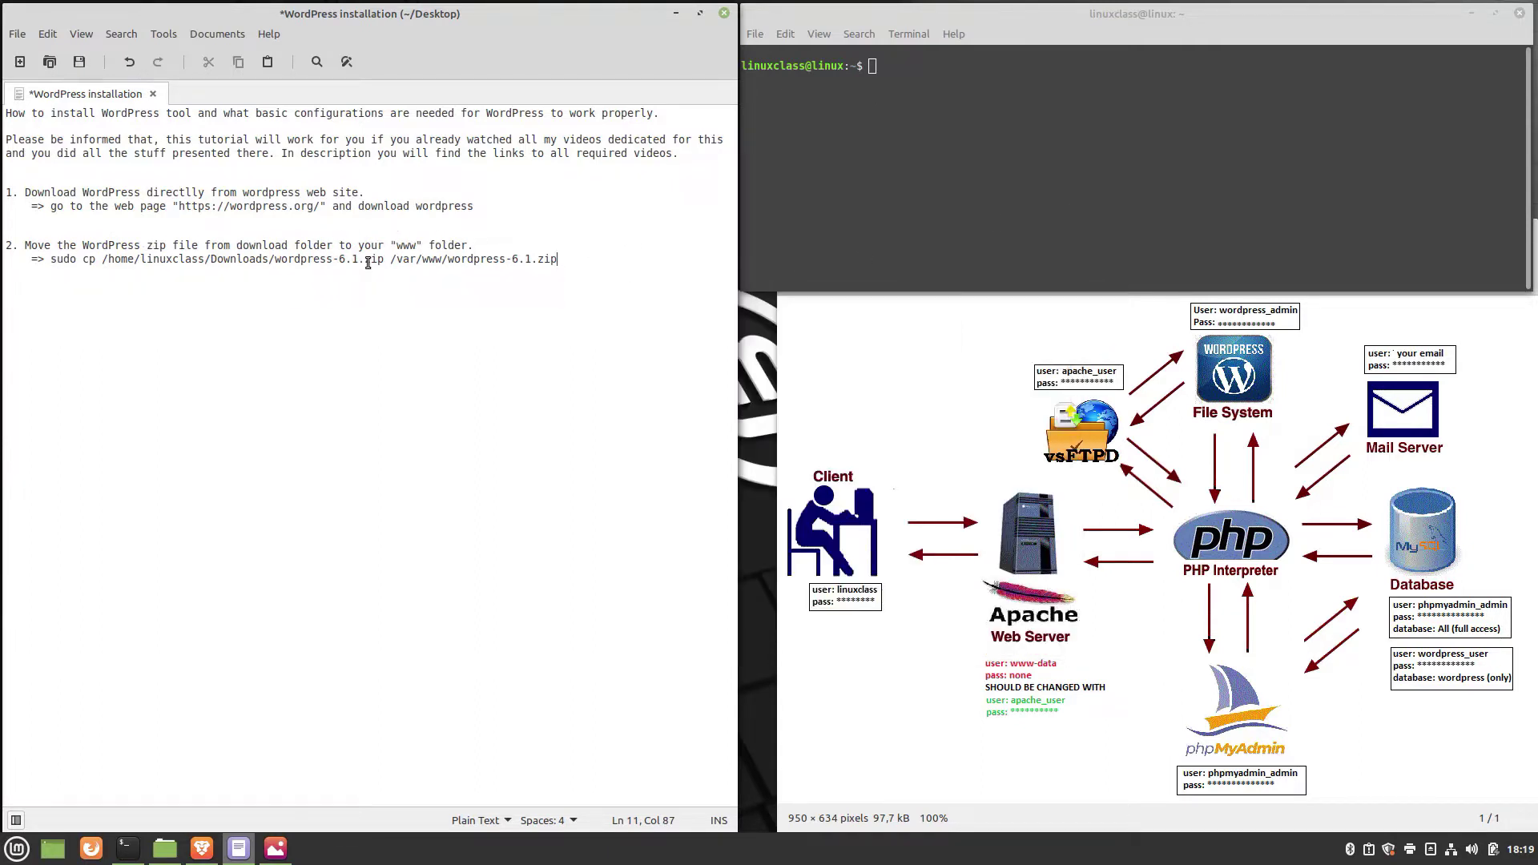
left_click_drag(52, 260, 579, 262)
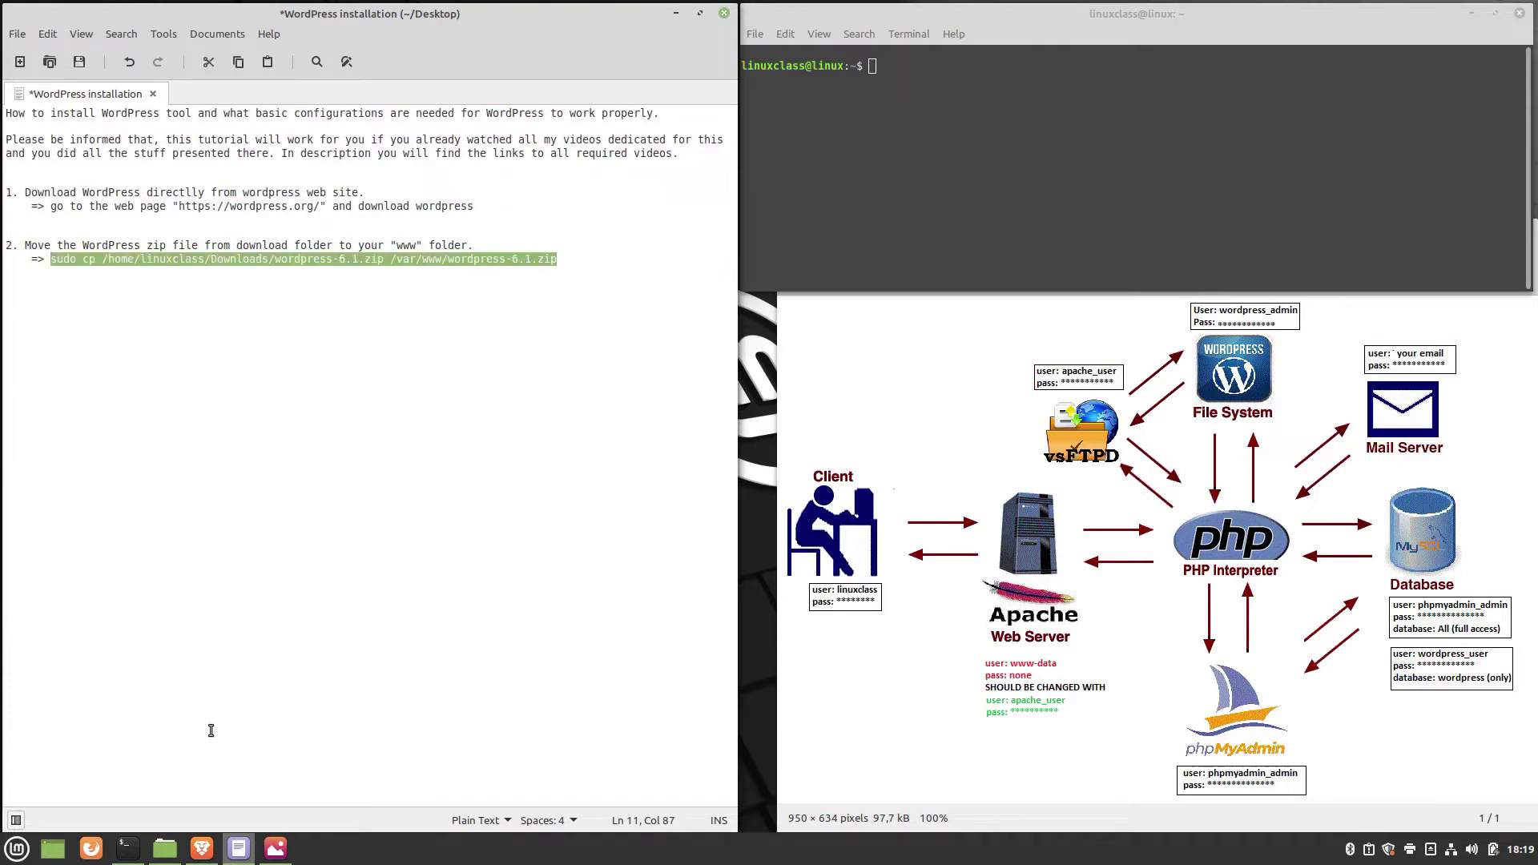
Run the pasted sudo cp command in Terminal, entering the sudo password.
right_click(870, 72)
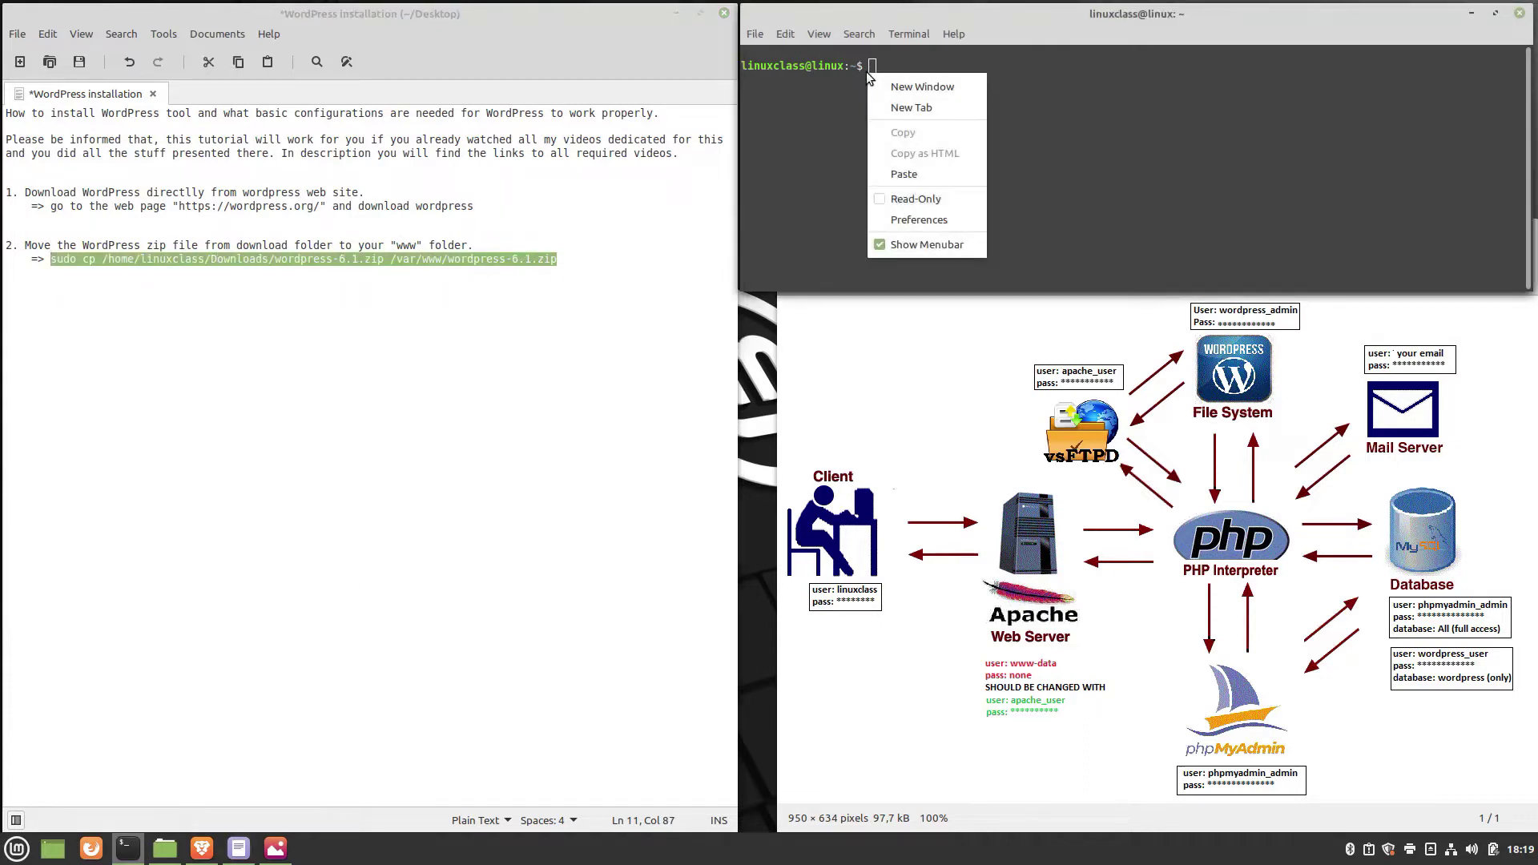
left_click(907, 173)
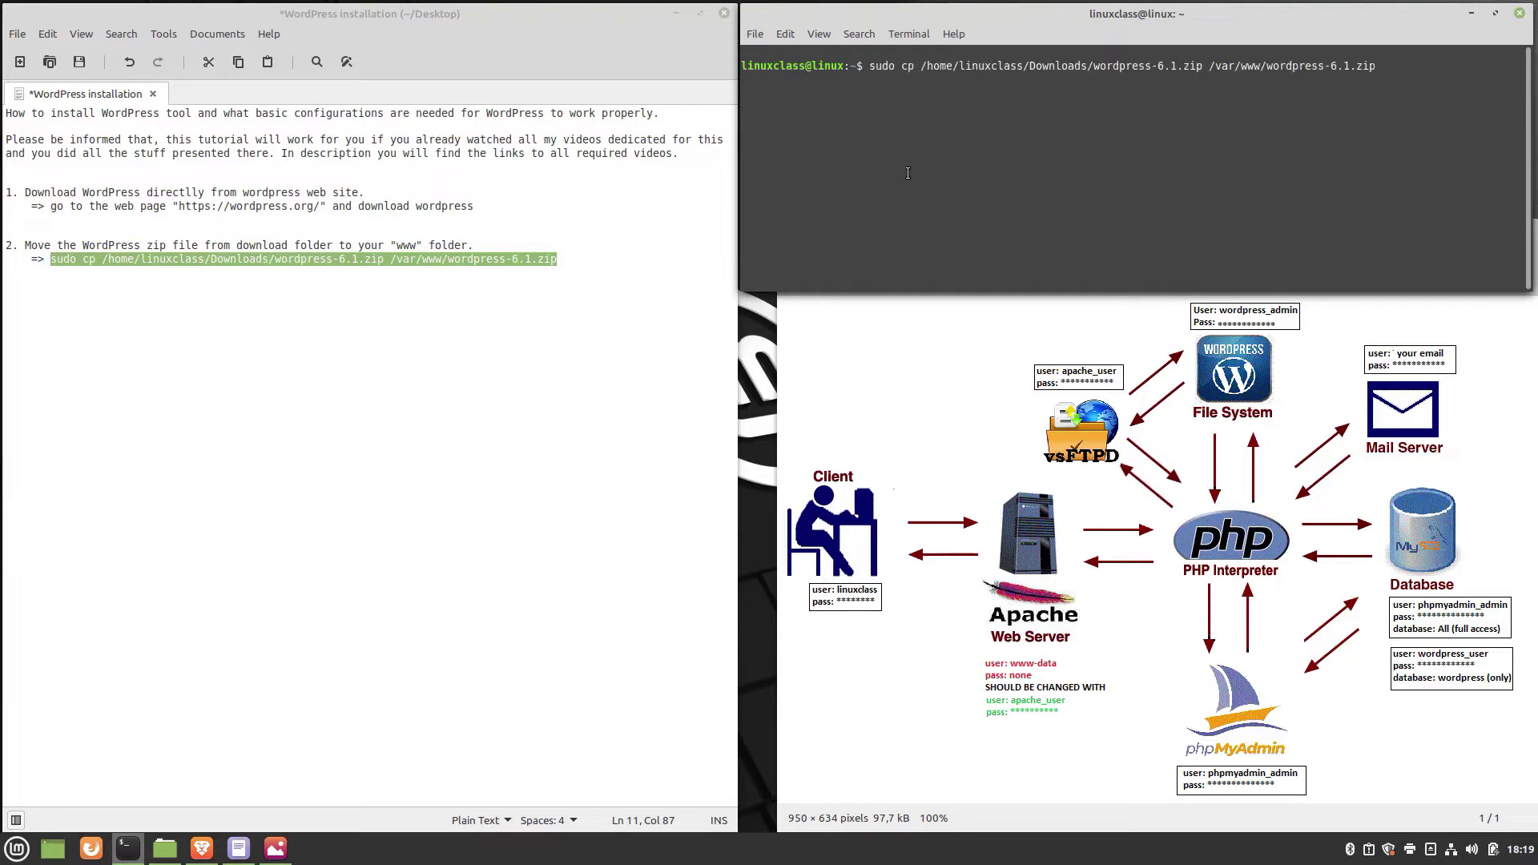
key("Return")
type("*********")
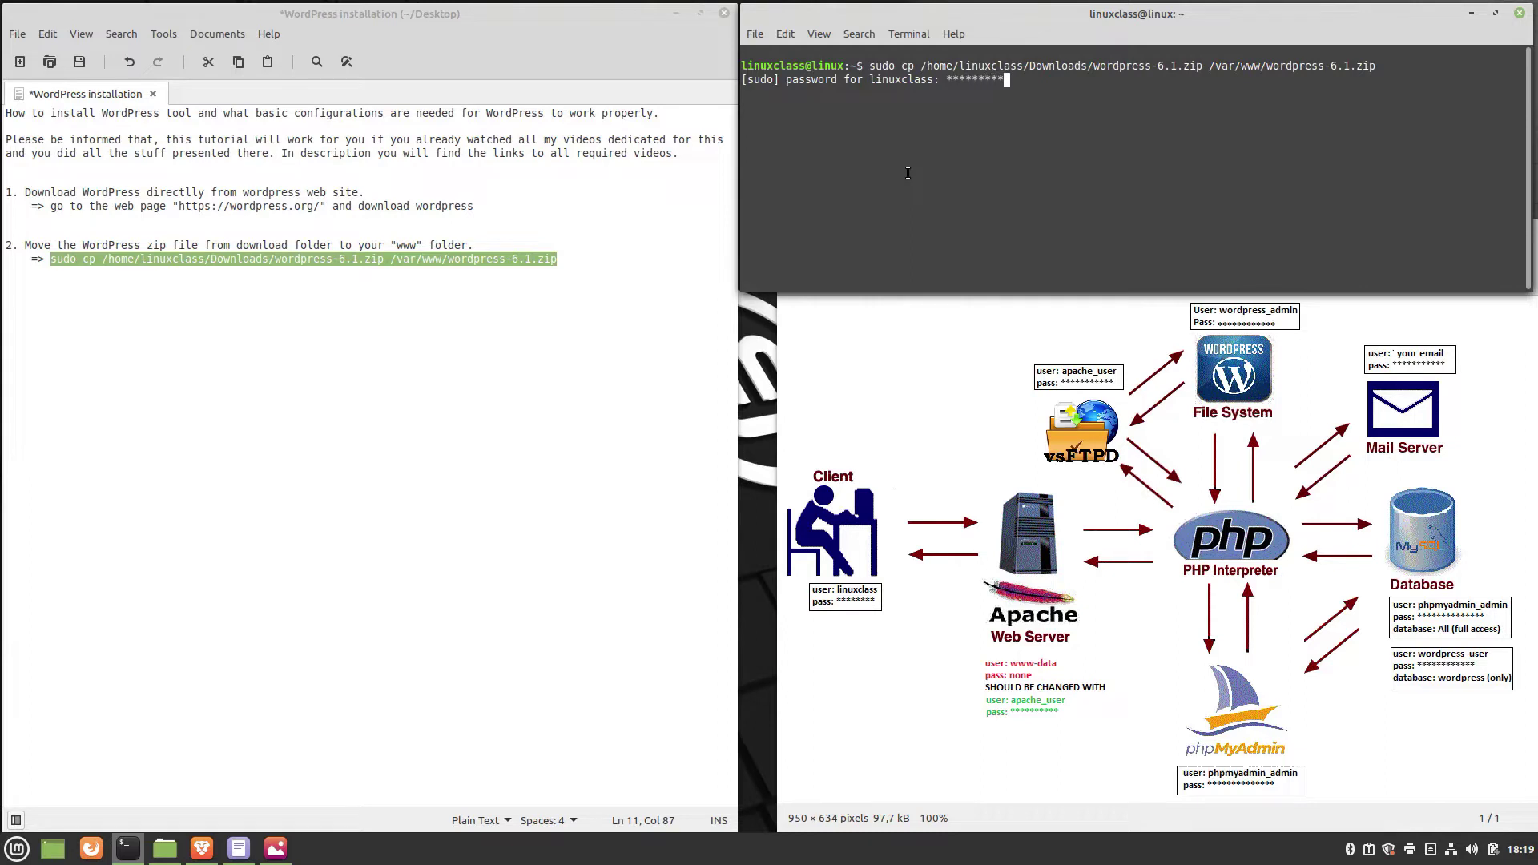
type("***")
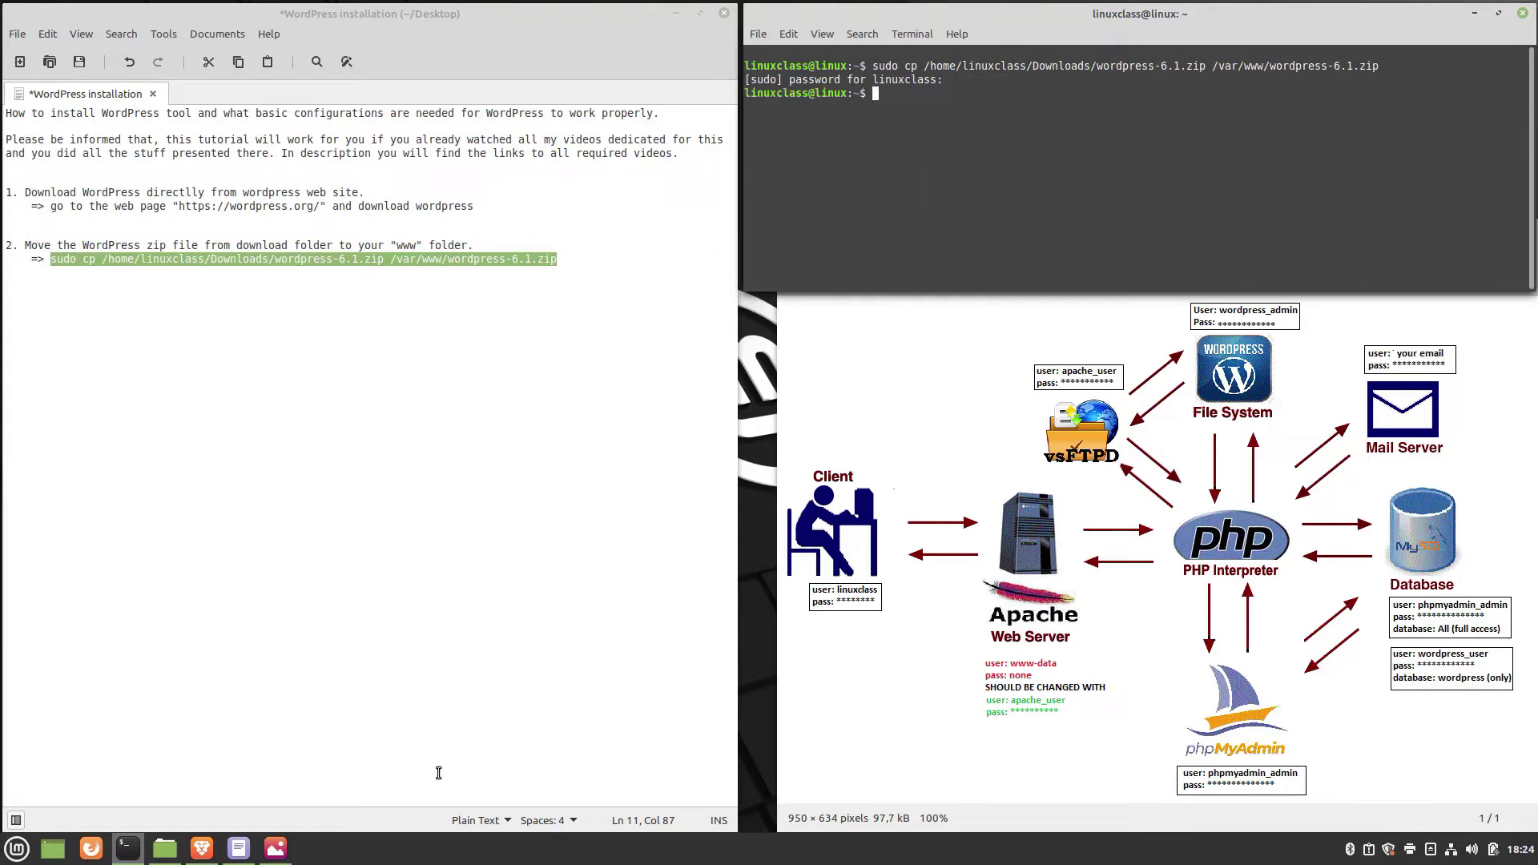
left_click(166, 851)
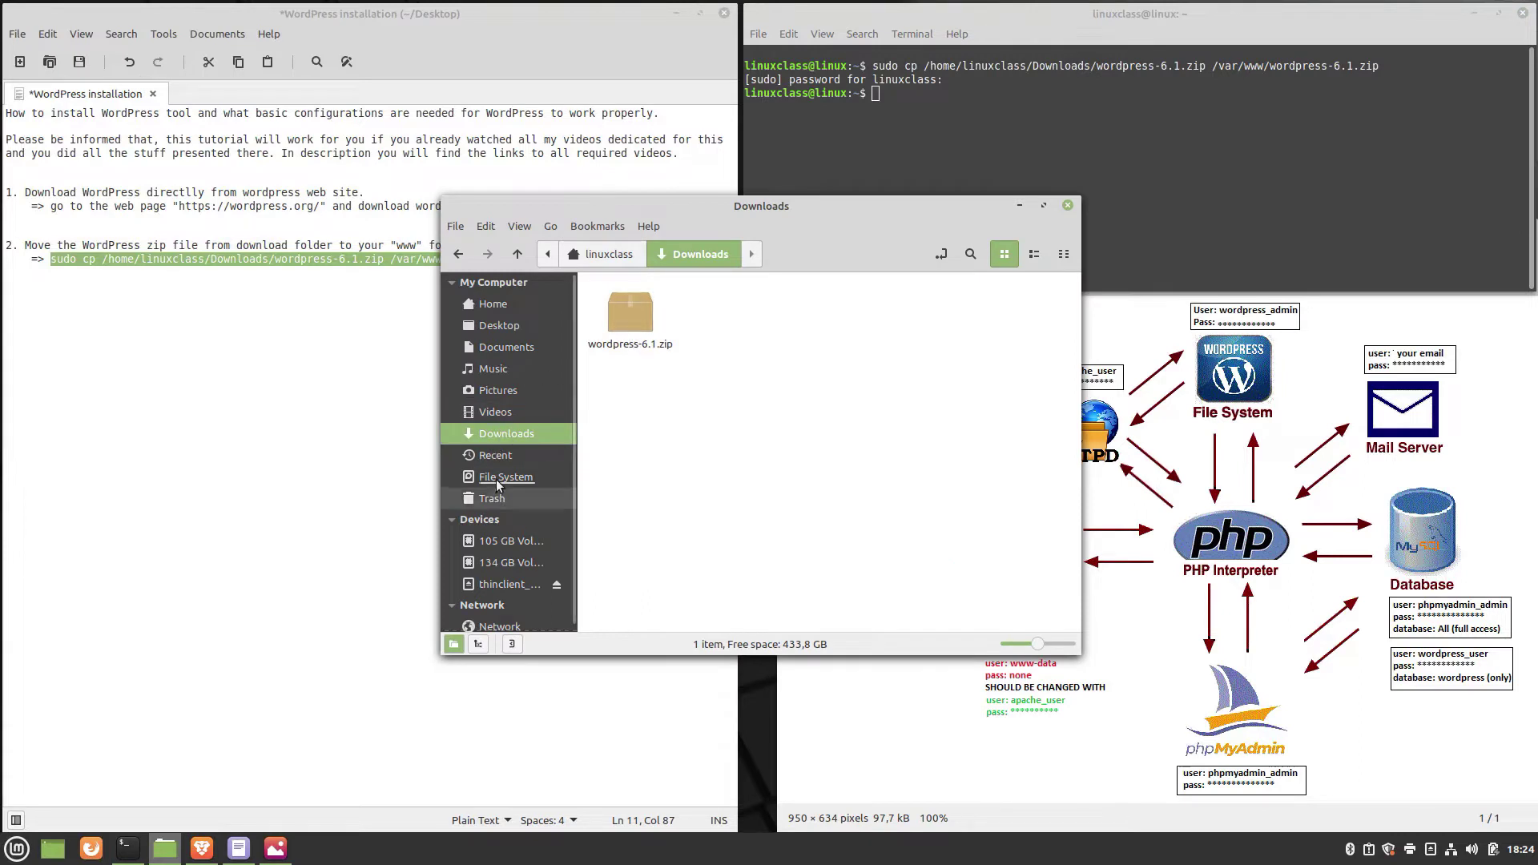
Browse in Nemo to /var/www to confirm wordpress-6.1.zip arrived.
left_click(505, 477)
scroll(980, 519, "down", 2)
left_click(825, 601)
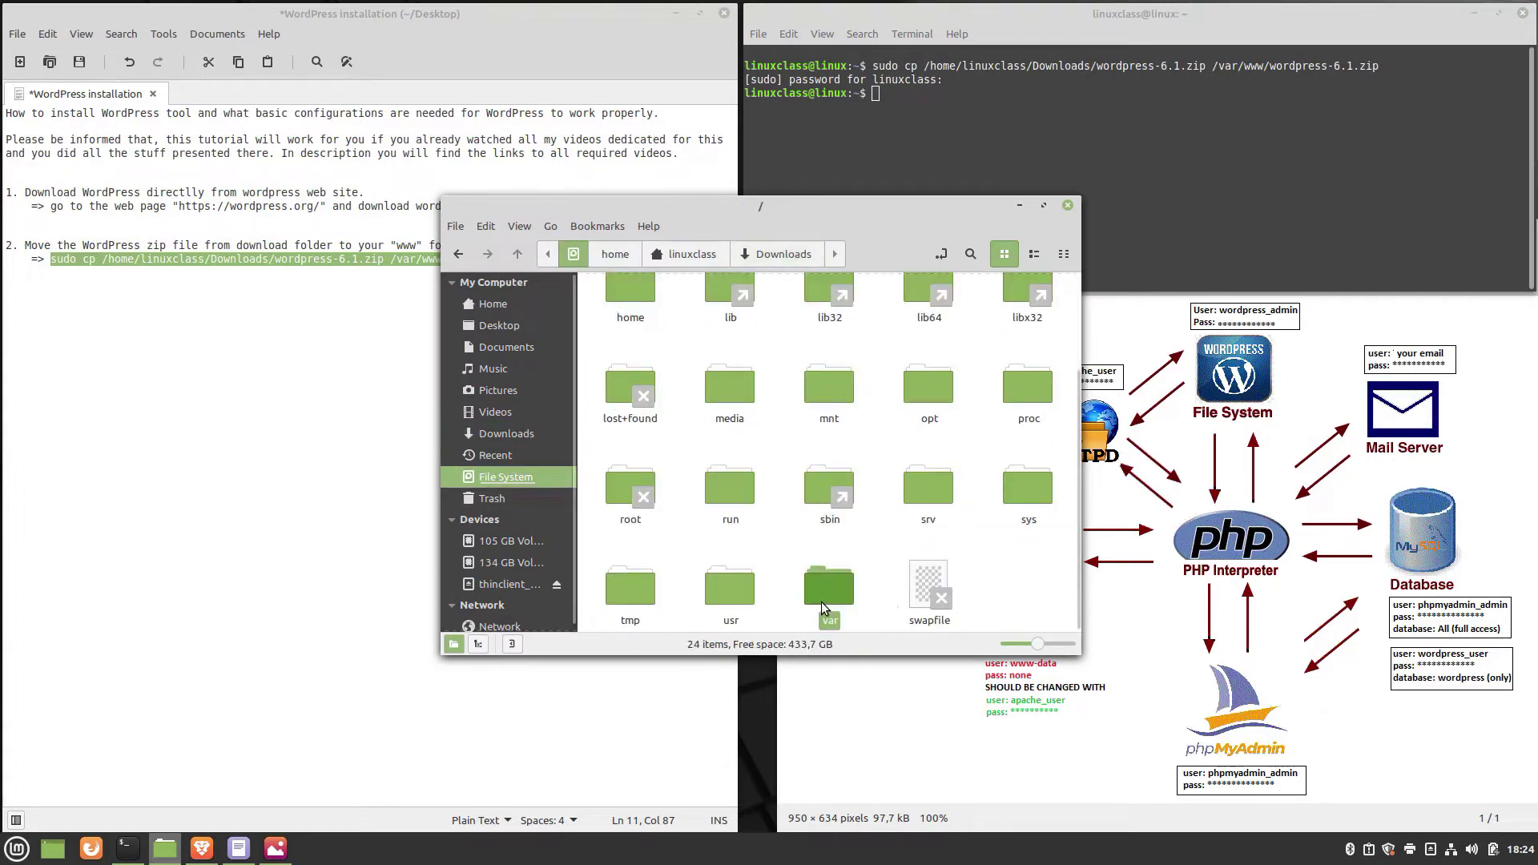
double_click(823, 607)
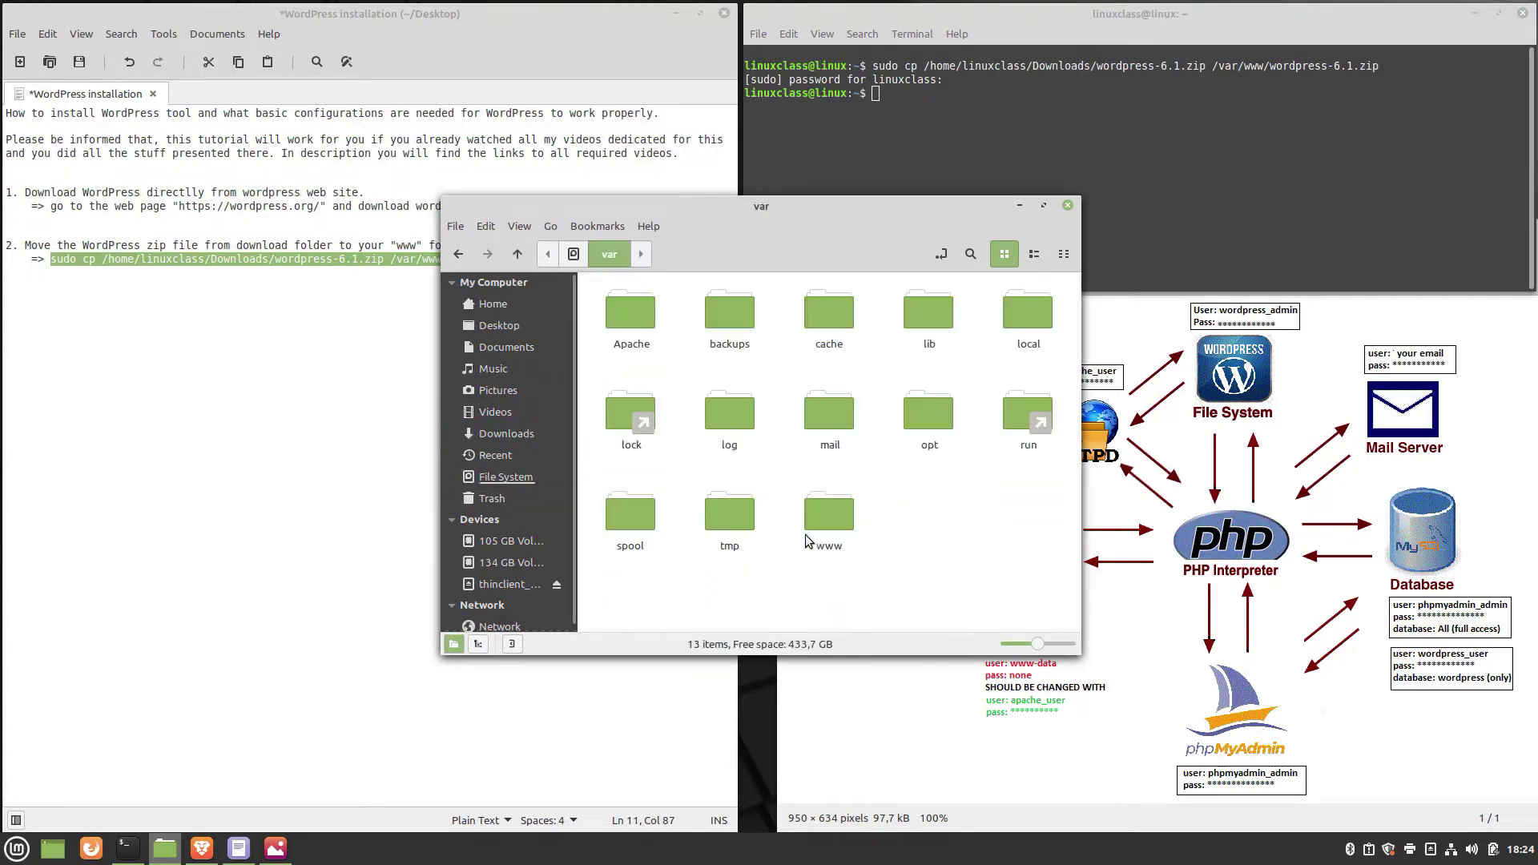
double_click(847, 524)
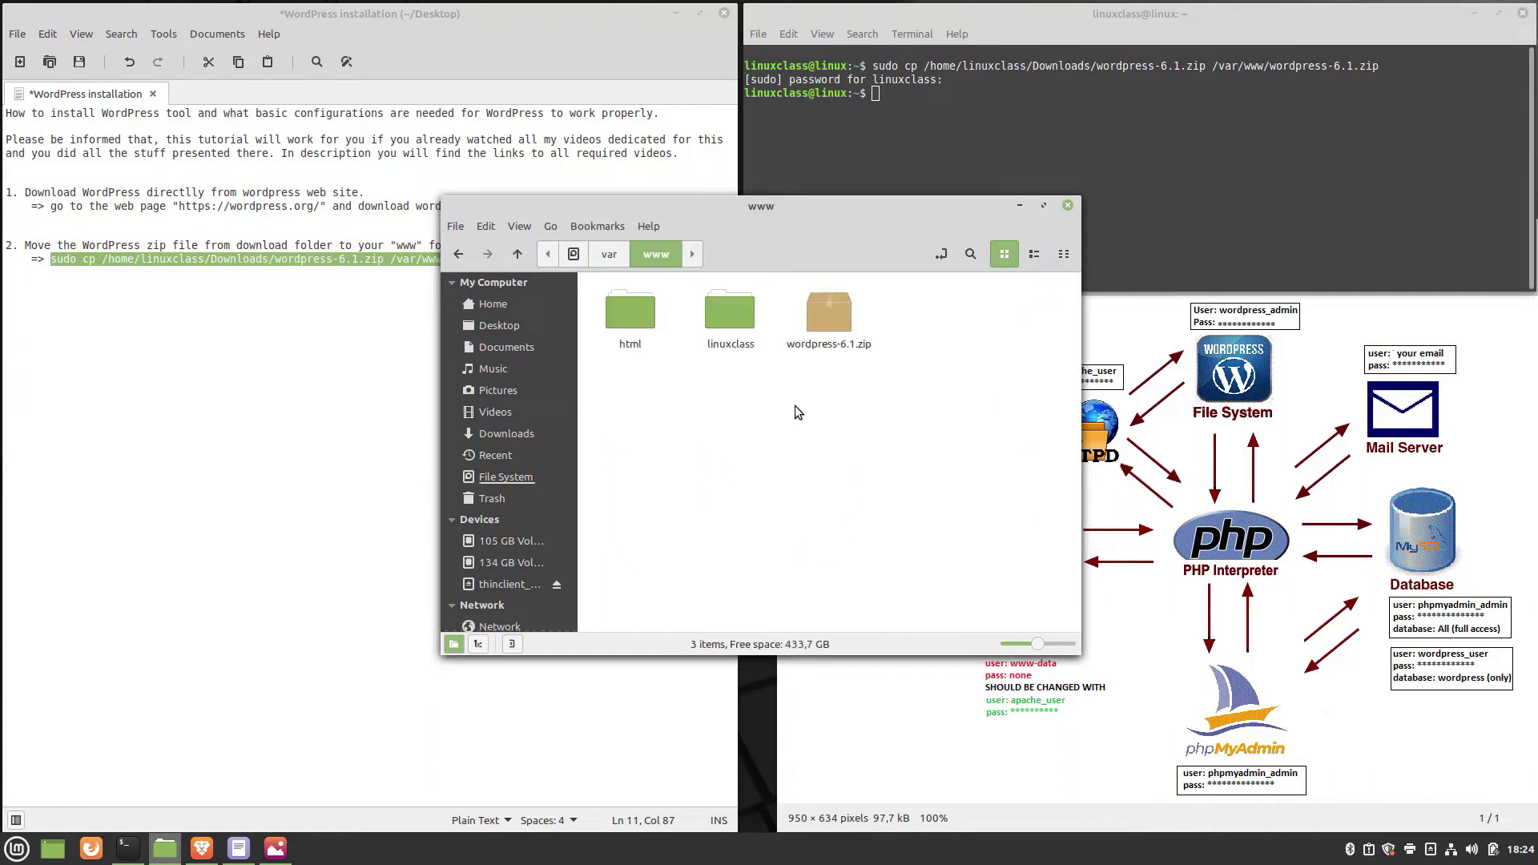
left_click(1020, 205)
Paste step 3's unzip instructions into the notes and copy the cd /var/www/ command.
left_click(585, 260)
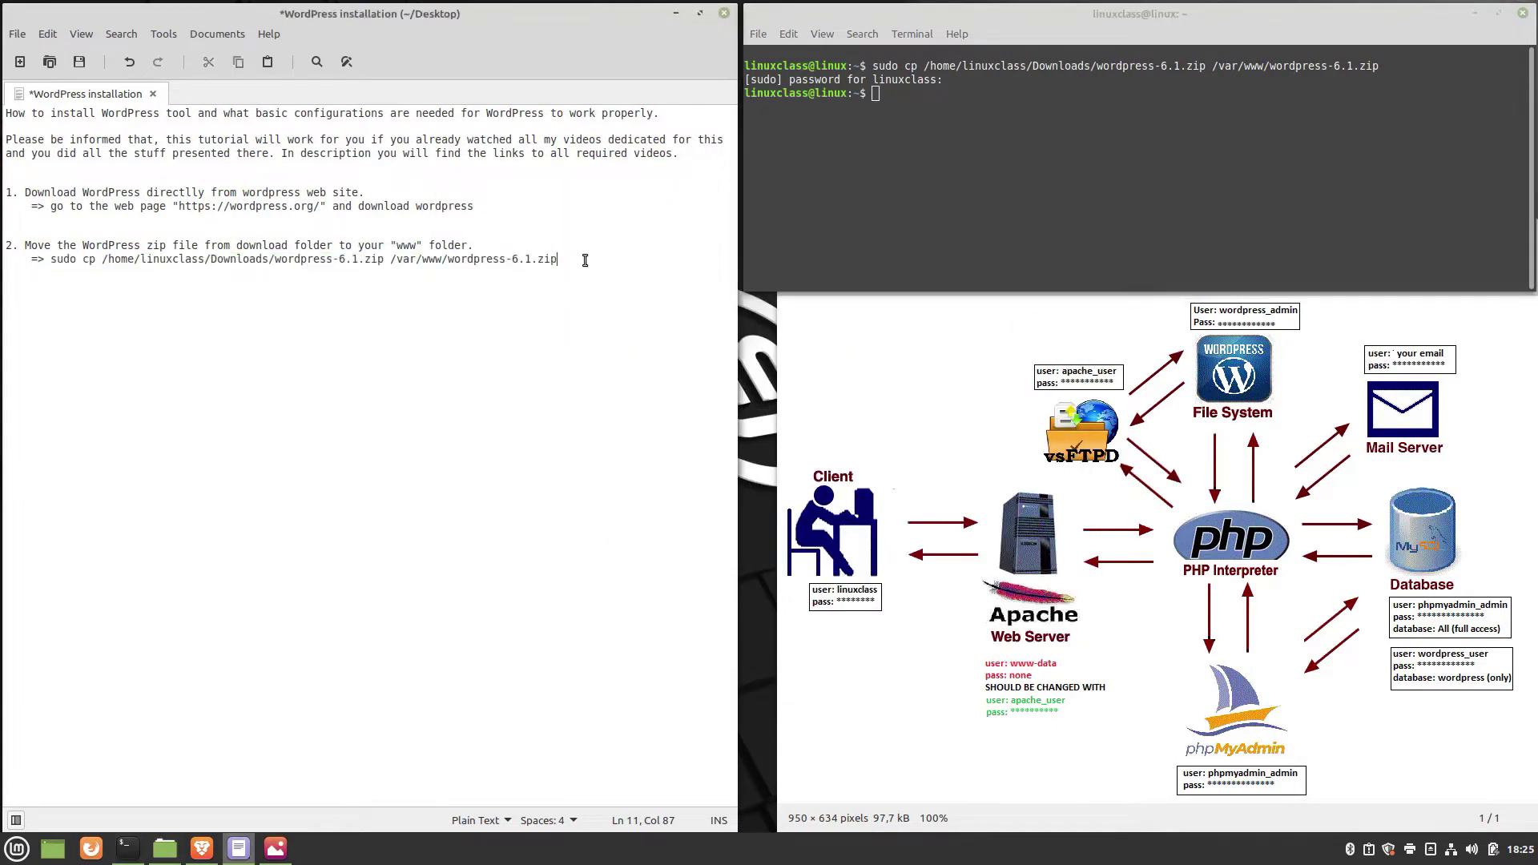
key("Return")
key("Return")
type("3. Unzip the archive into \"www\" folder:     => cd /var/www/     => sudo unzip -q wordpress-6.1.zip")
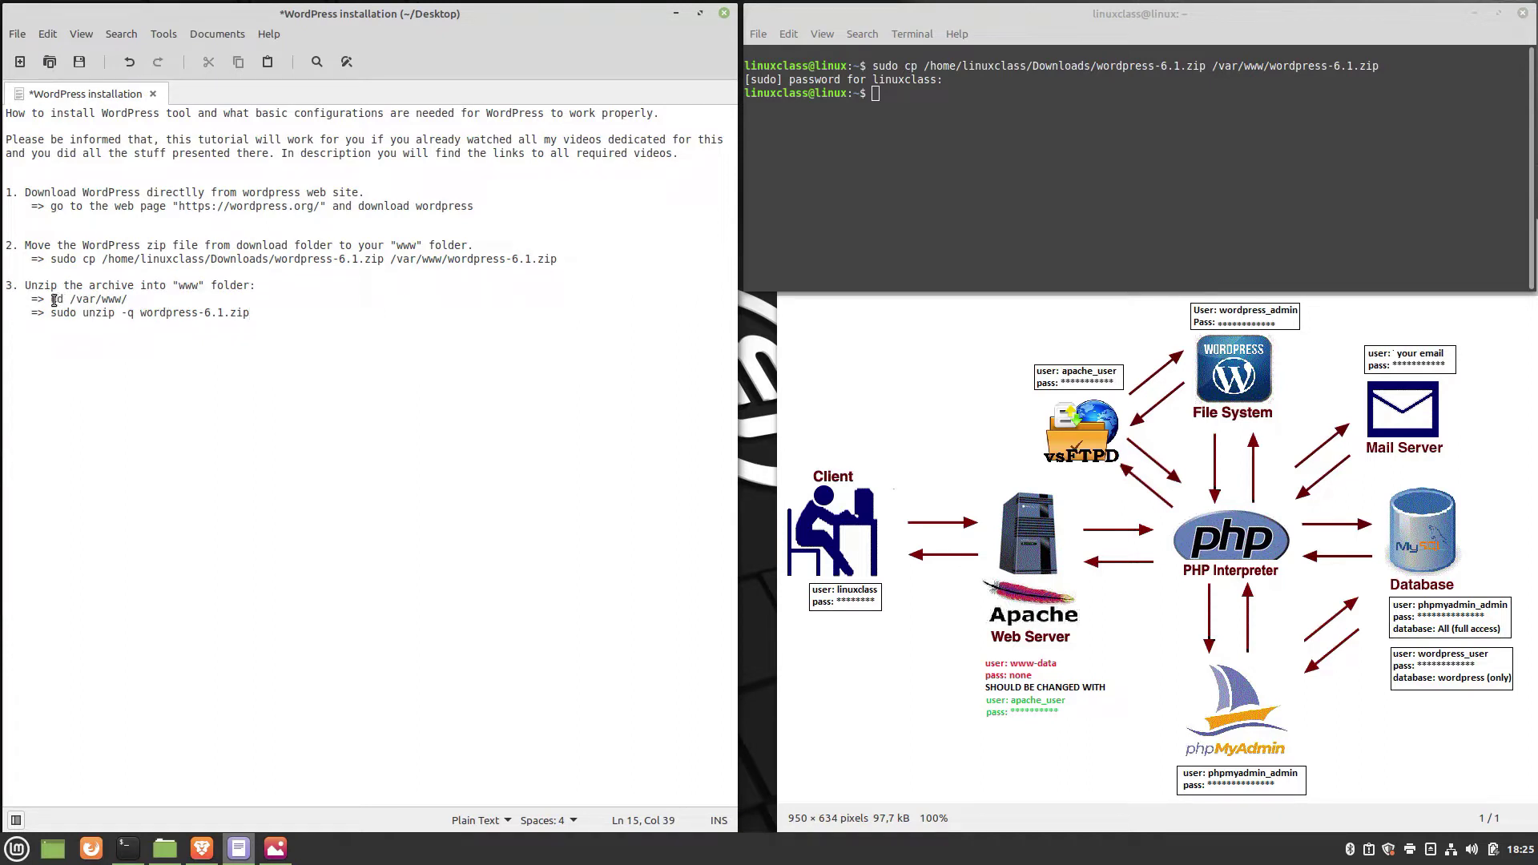
left_click_drag(53, 300, 126, 300)
key("ctrl+c")
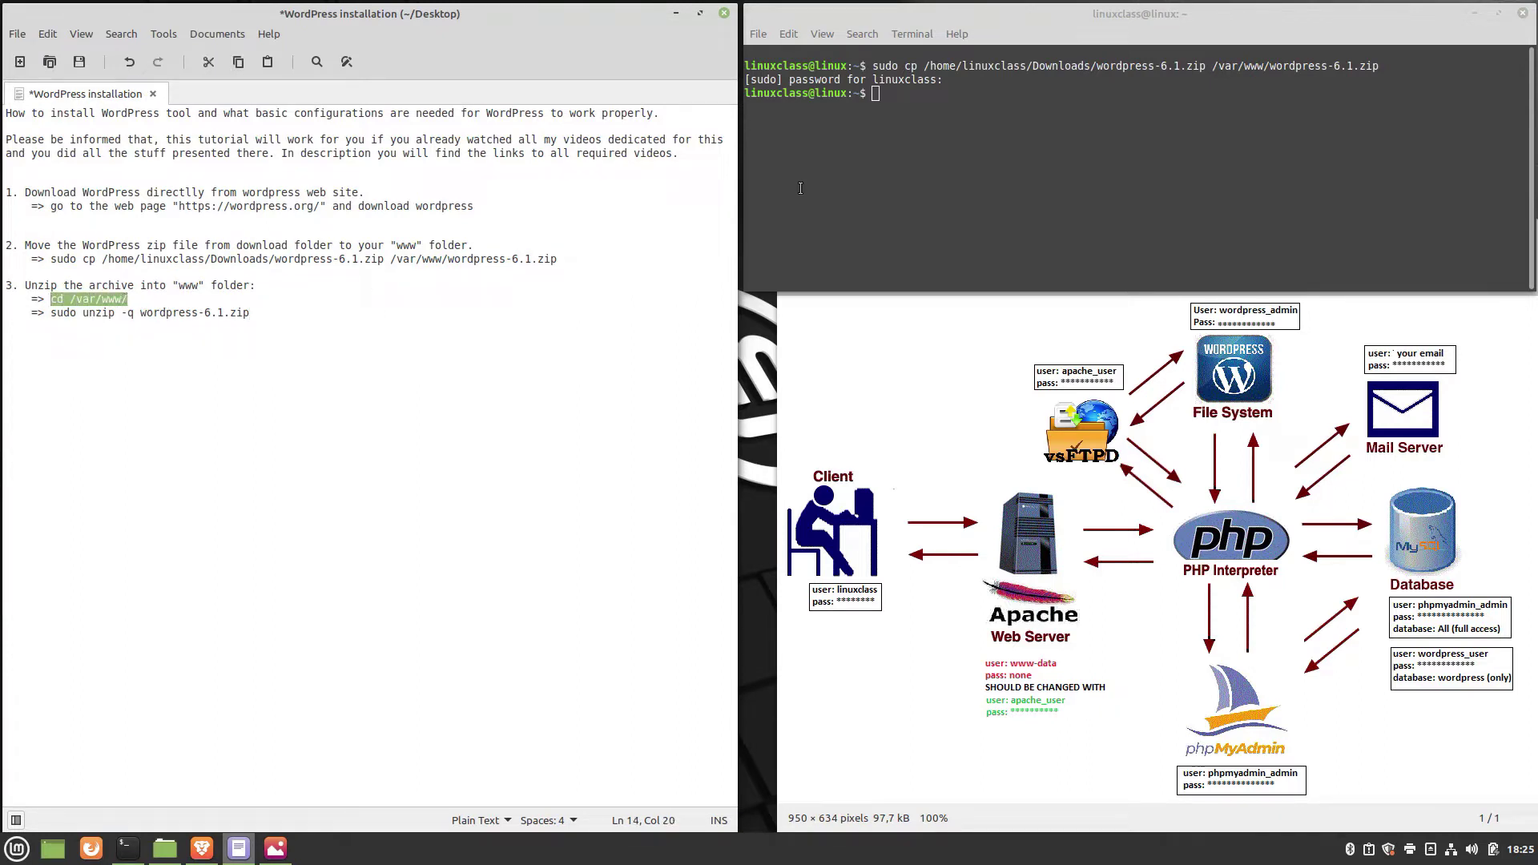
right_click(937, 125)
Change into /var/www, then copy and paste the sudo unzip -q wordpress-6.1.zip command.
left_click(976, 226)
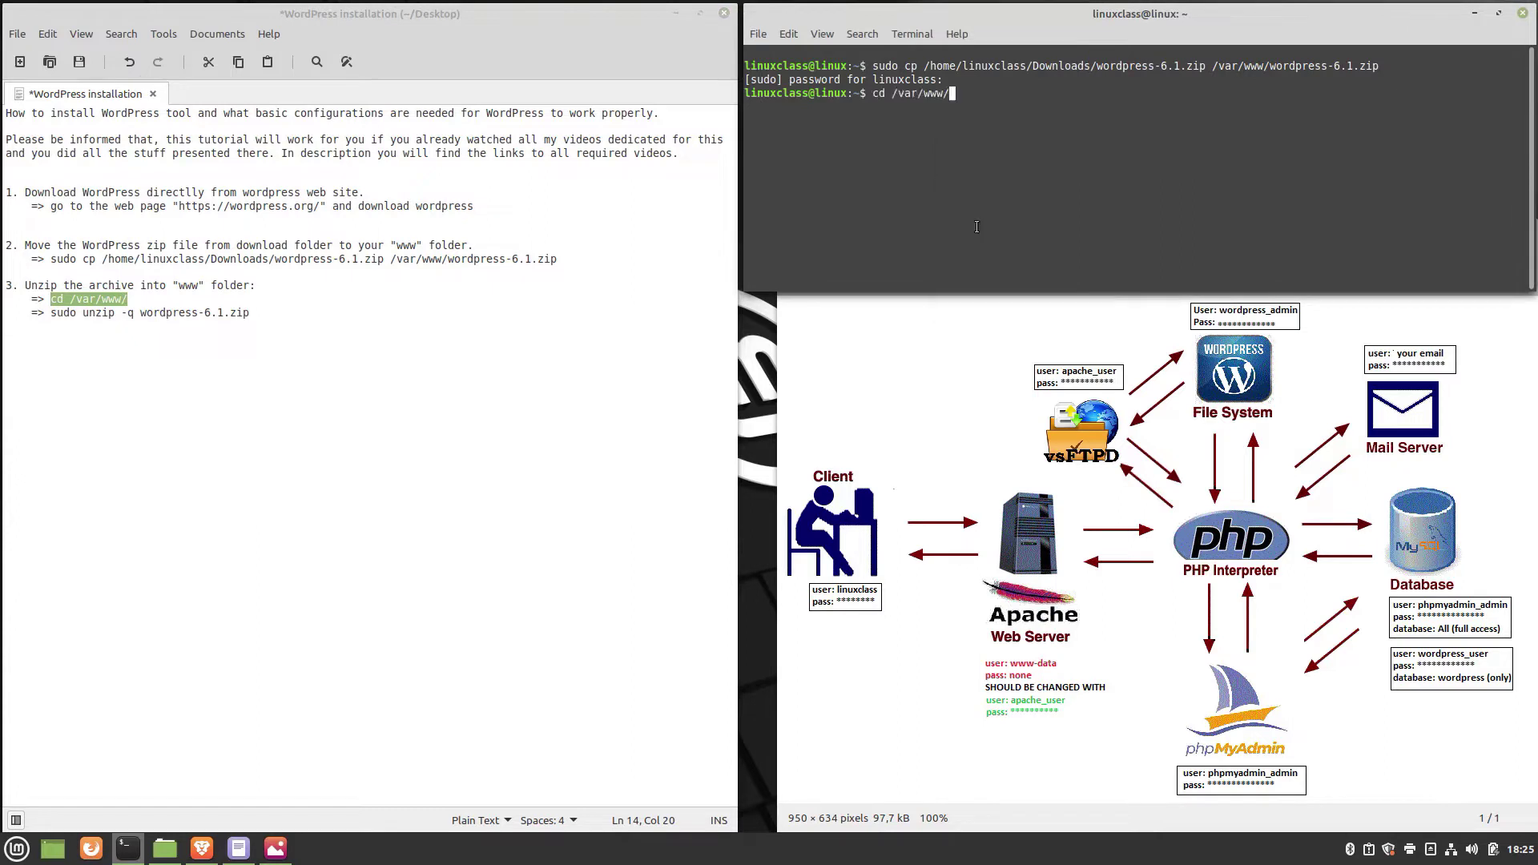
key("Return")
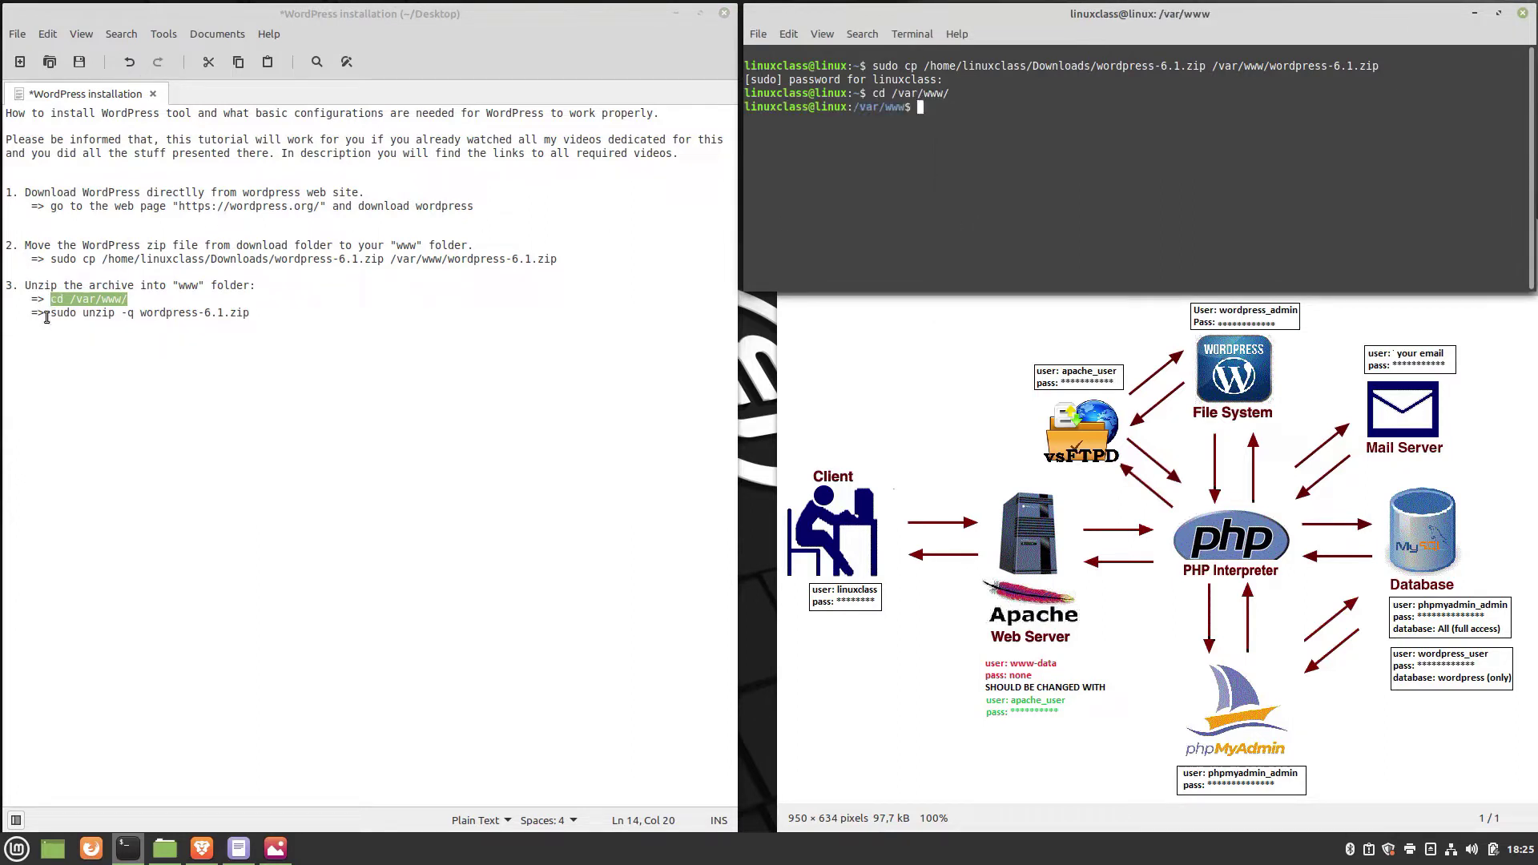
left_click_drag(51, 314, 250, 314)
key("ctrl+c")
right_click(925, 123)
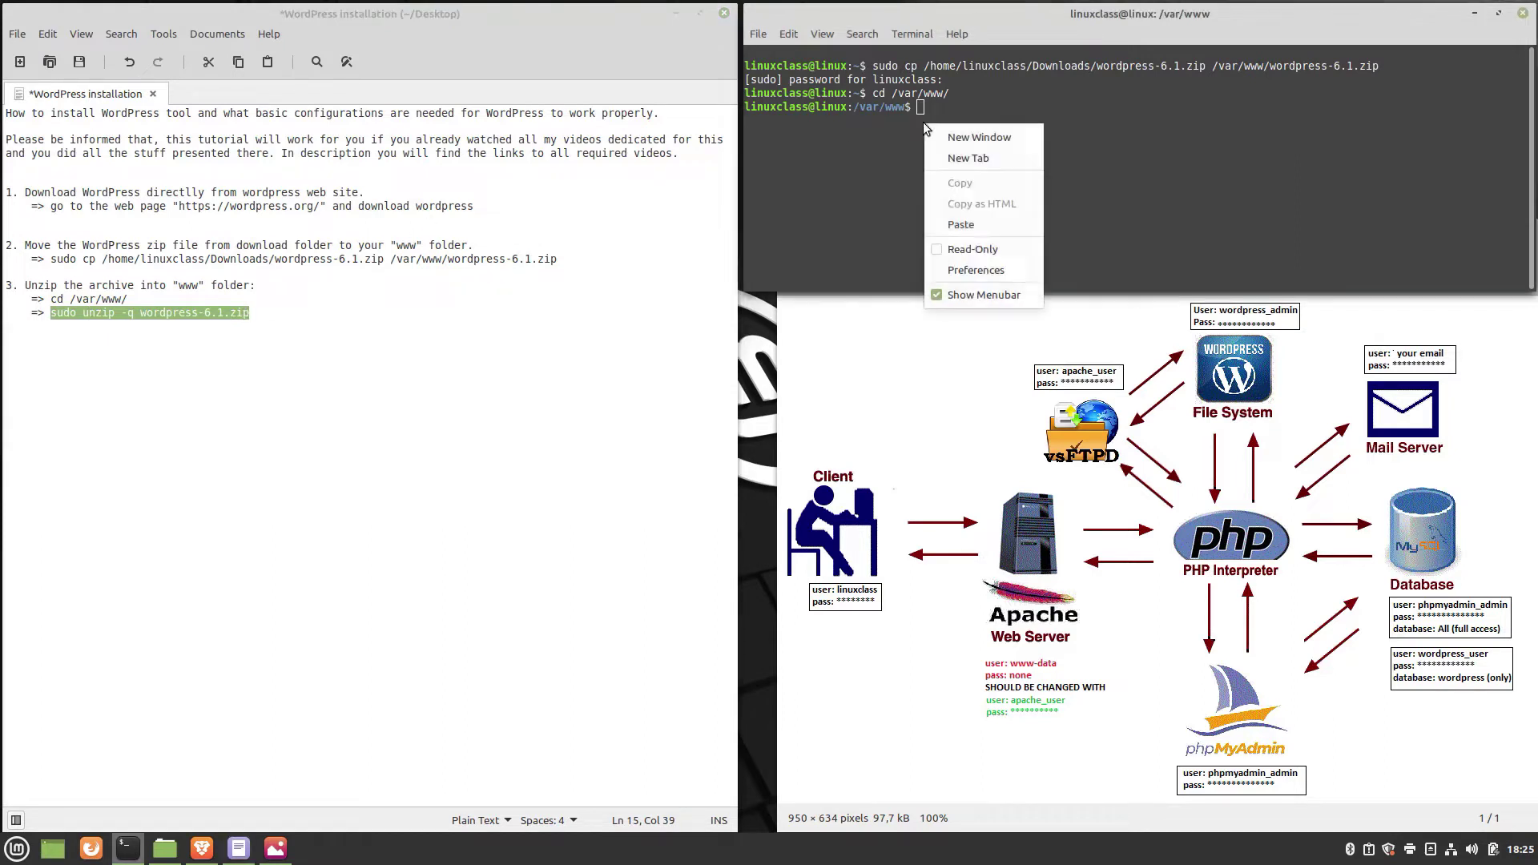
left_click(958, 218)
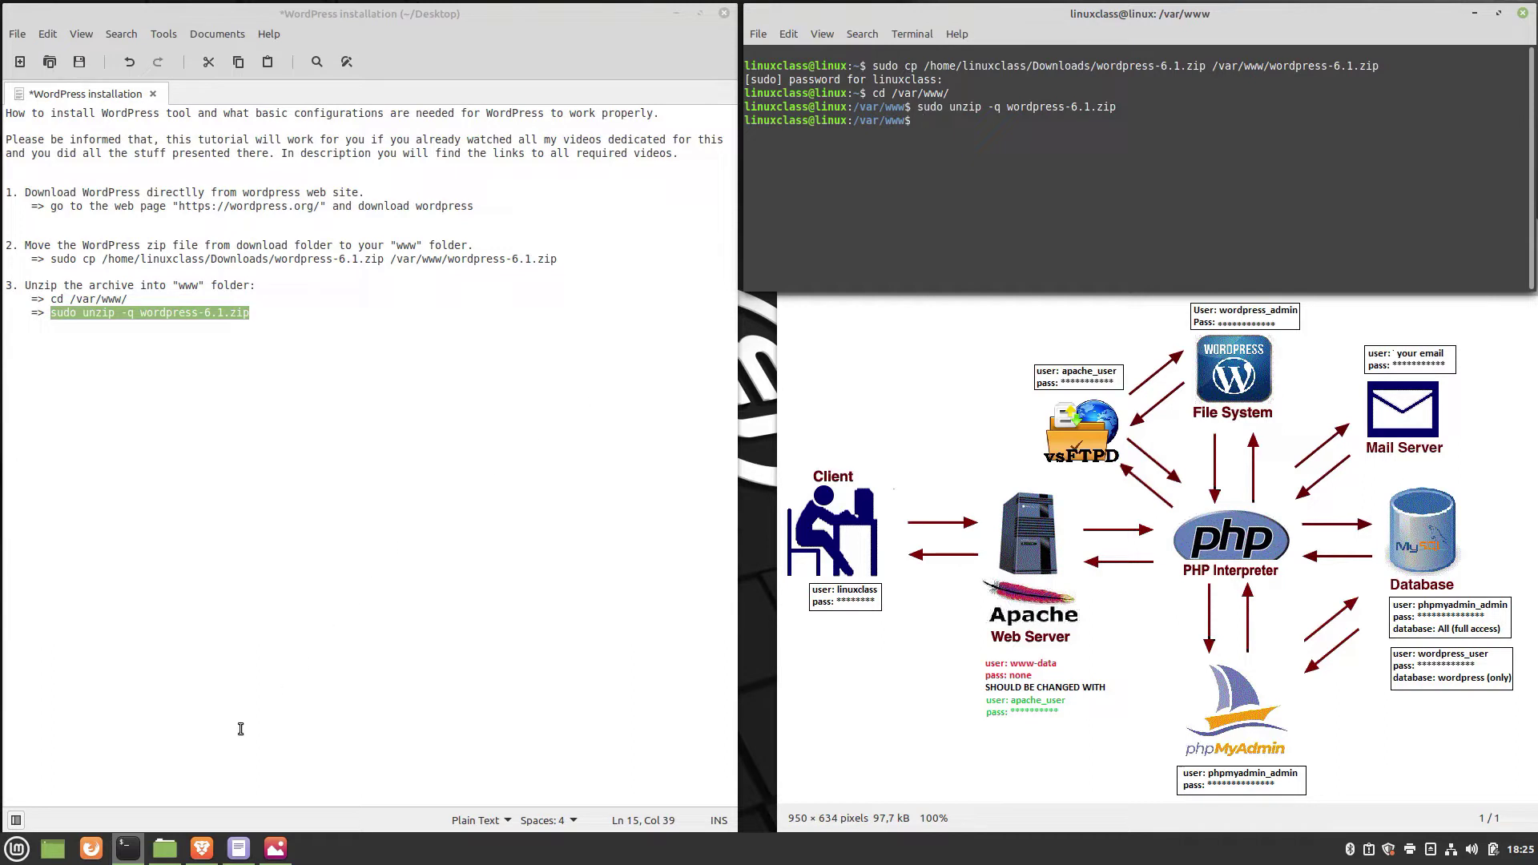
left_click(162, 851)
left_click(822, 316)
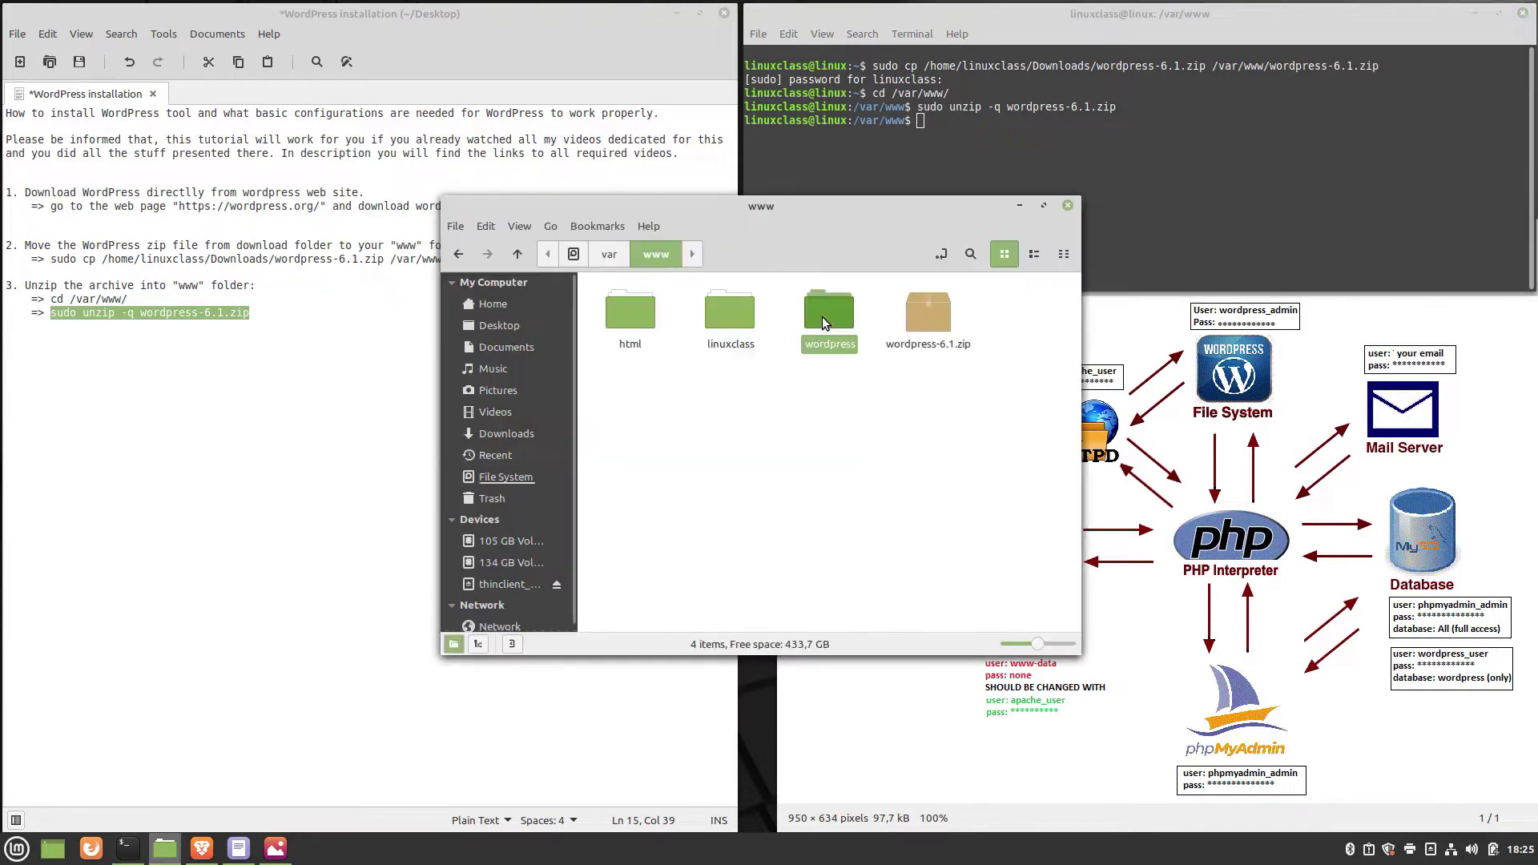
left_click(1020, 206)
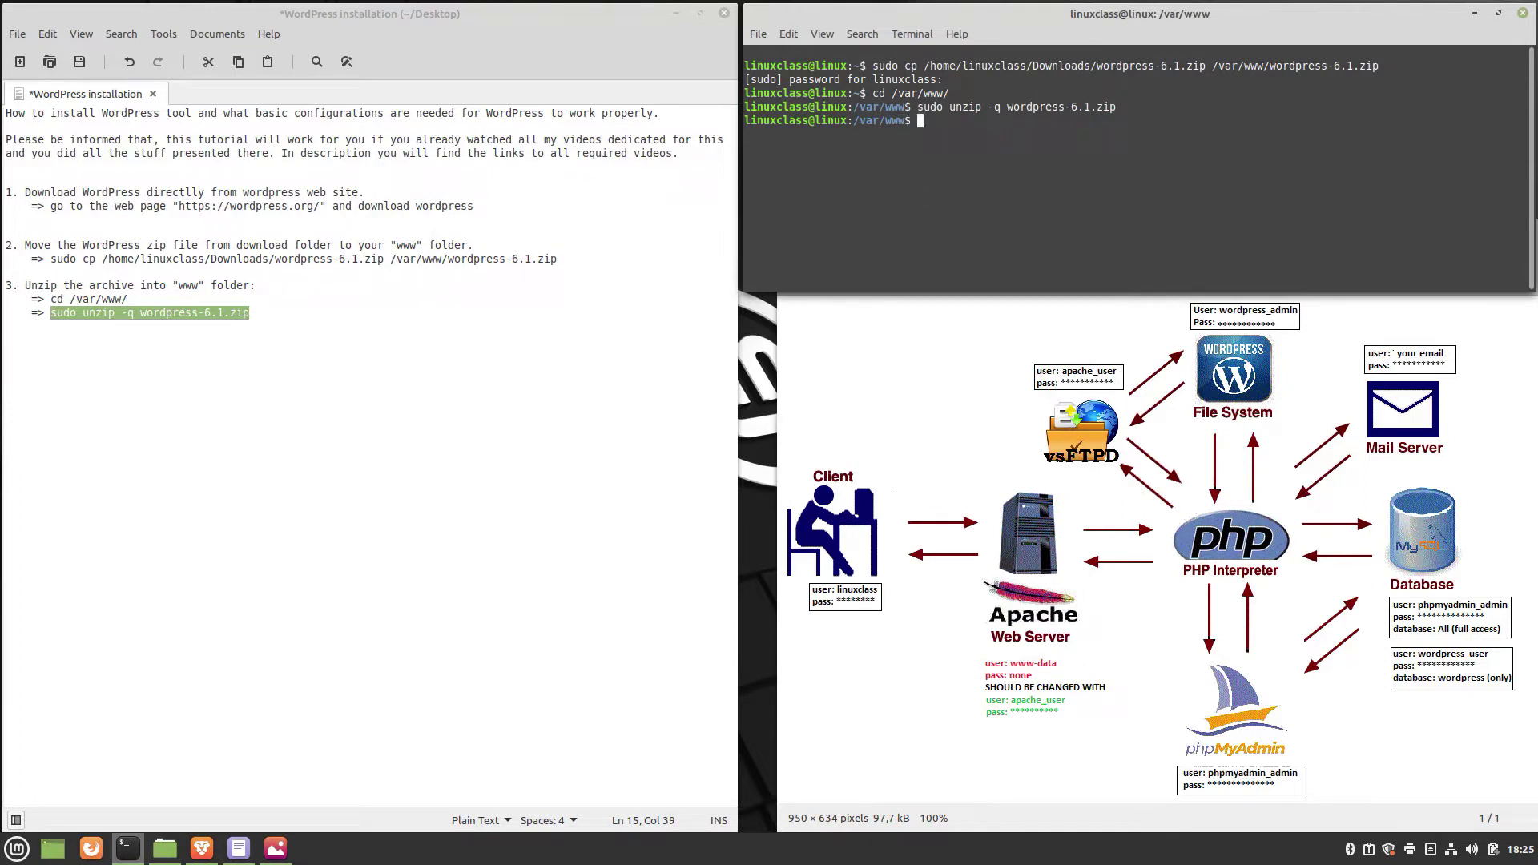
Paste step 4 (edit linuxclass-ssl.conf DocumentRoot, restart apache2) and select the sudo nano command.
left_click(273, 311)
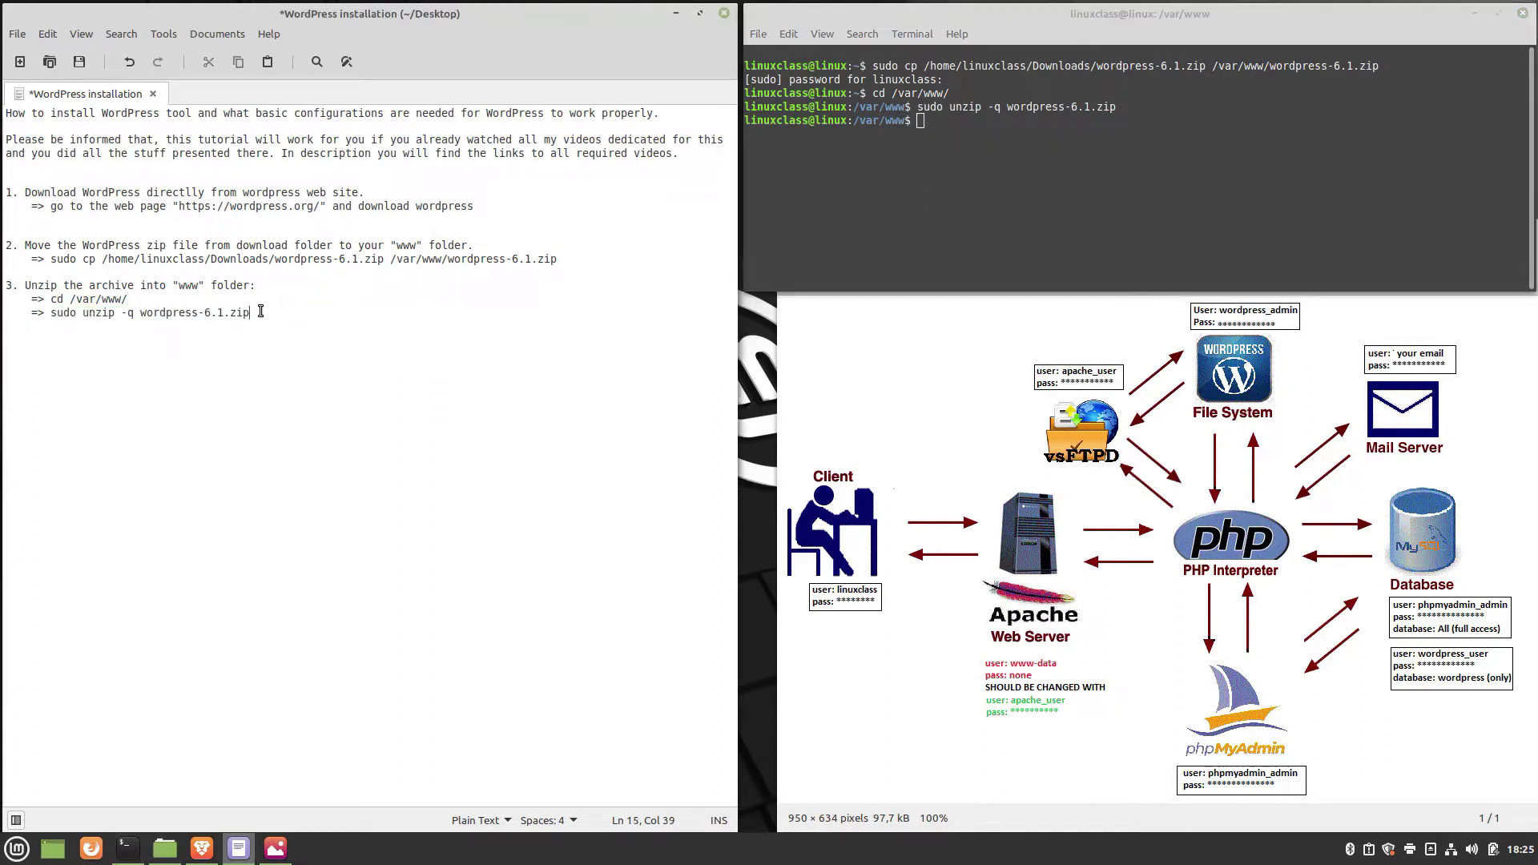
key("Return")
key("Return")
key("BackSpace")
key("ctrl+v")
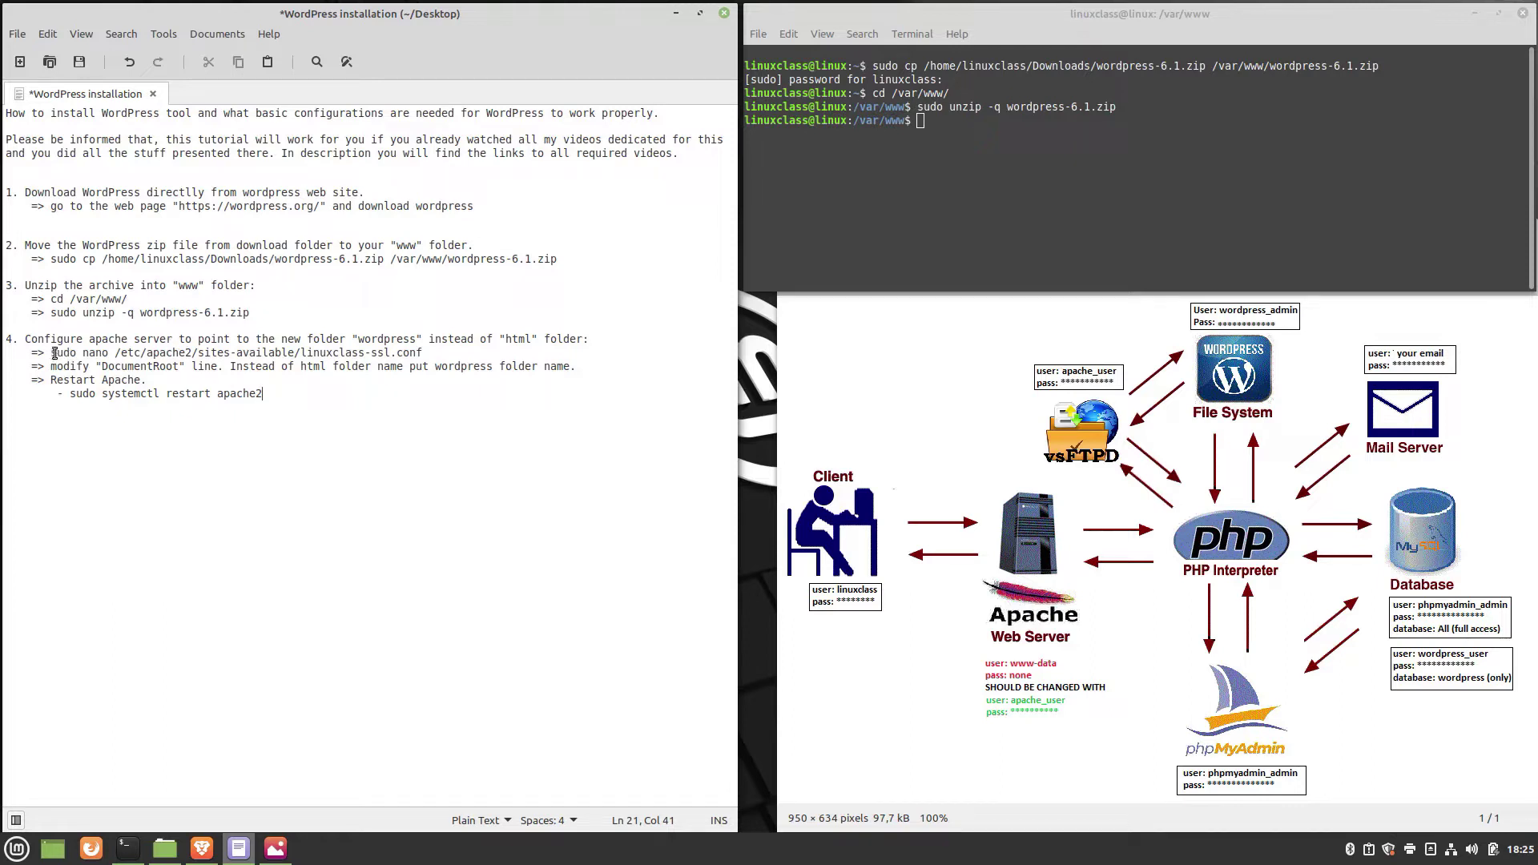
left_click_drag(54, 354, 436, 355)
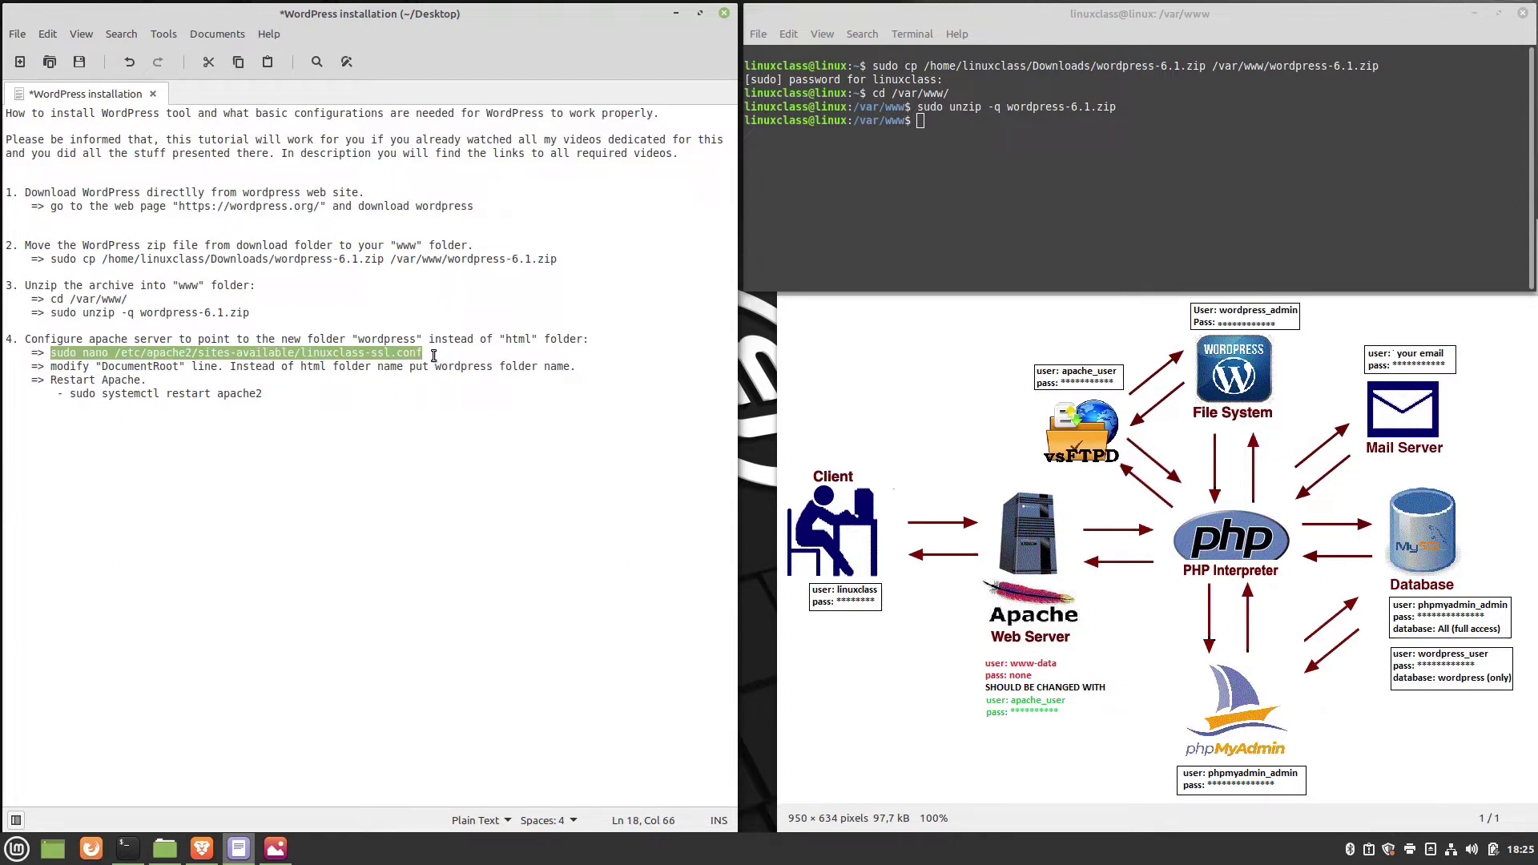
Open linuxclass-ssl.conf in nano with sudo and locate the DocumentRoot /var/www/html line.
right_click(931, 131)
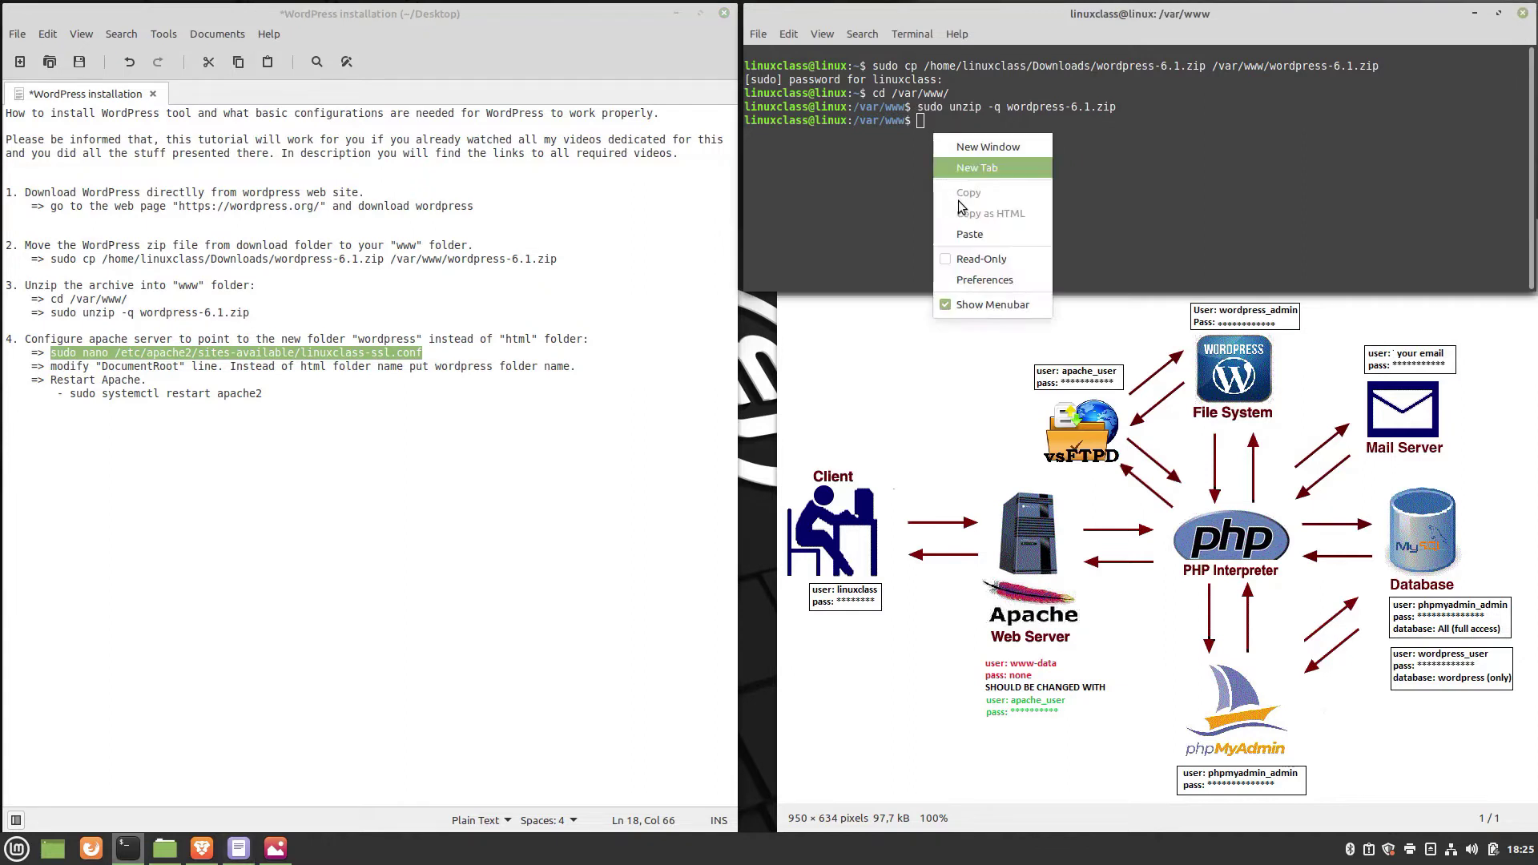
left_click(967, 231)
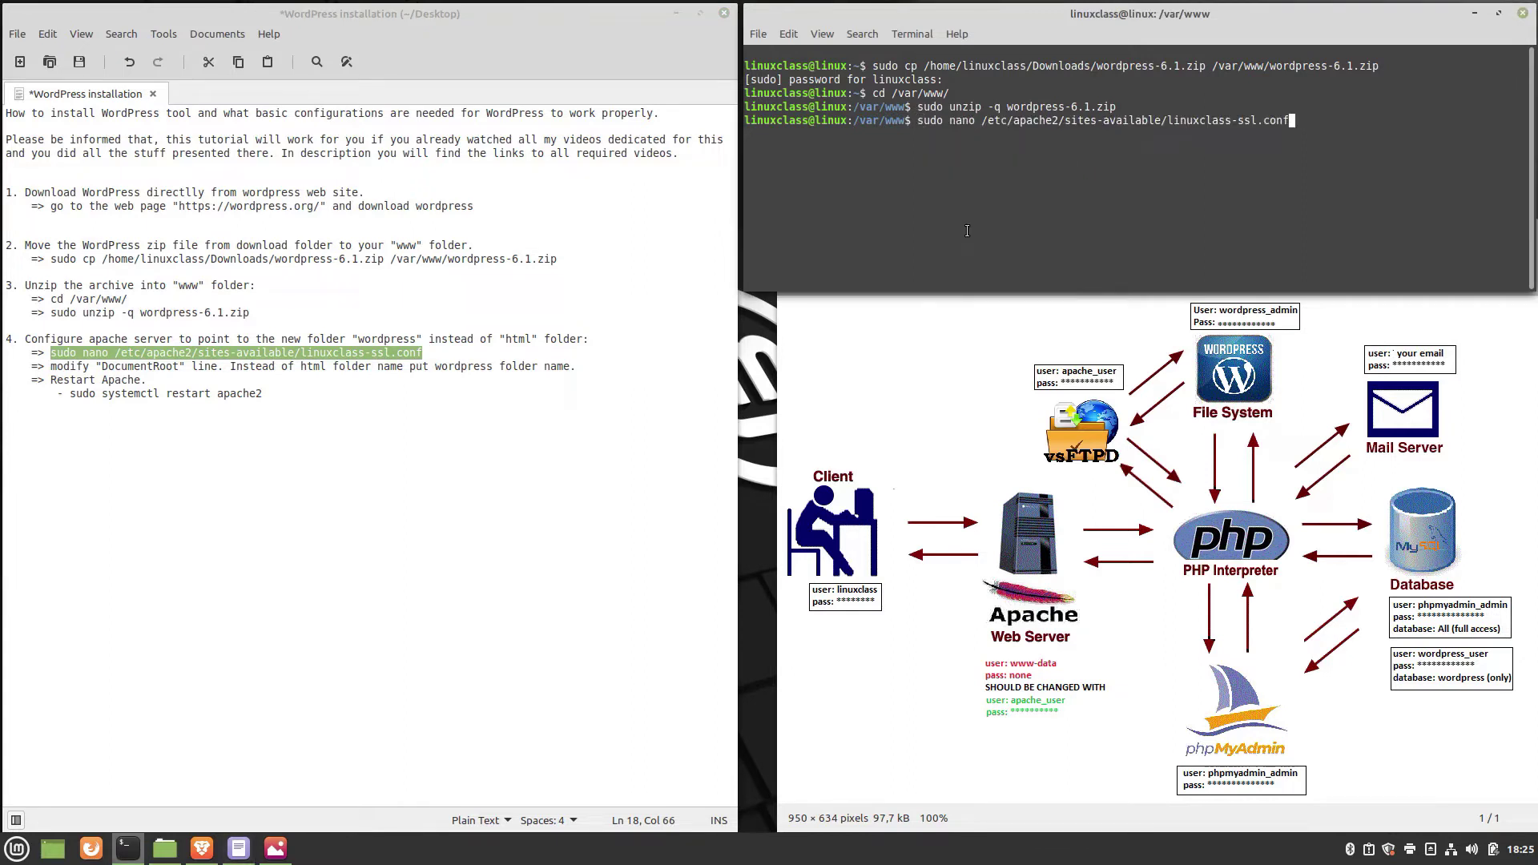
key("Return")
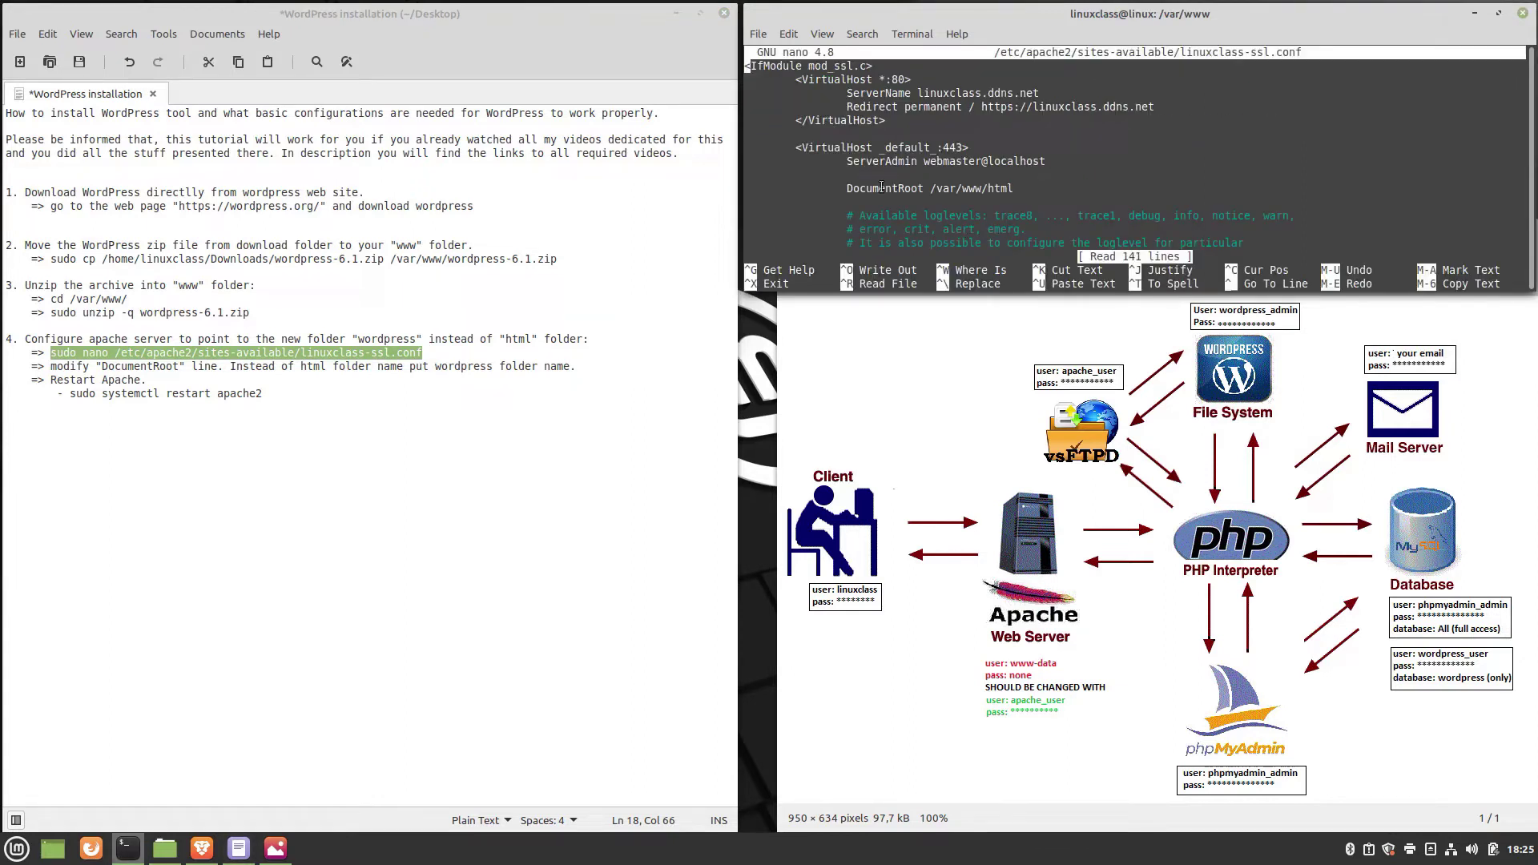
left_click_drag(852, 190, 1001, 191)
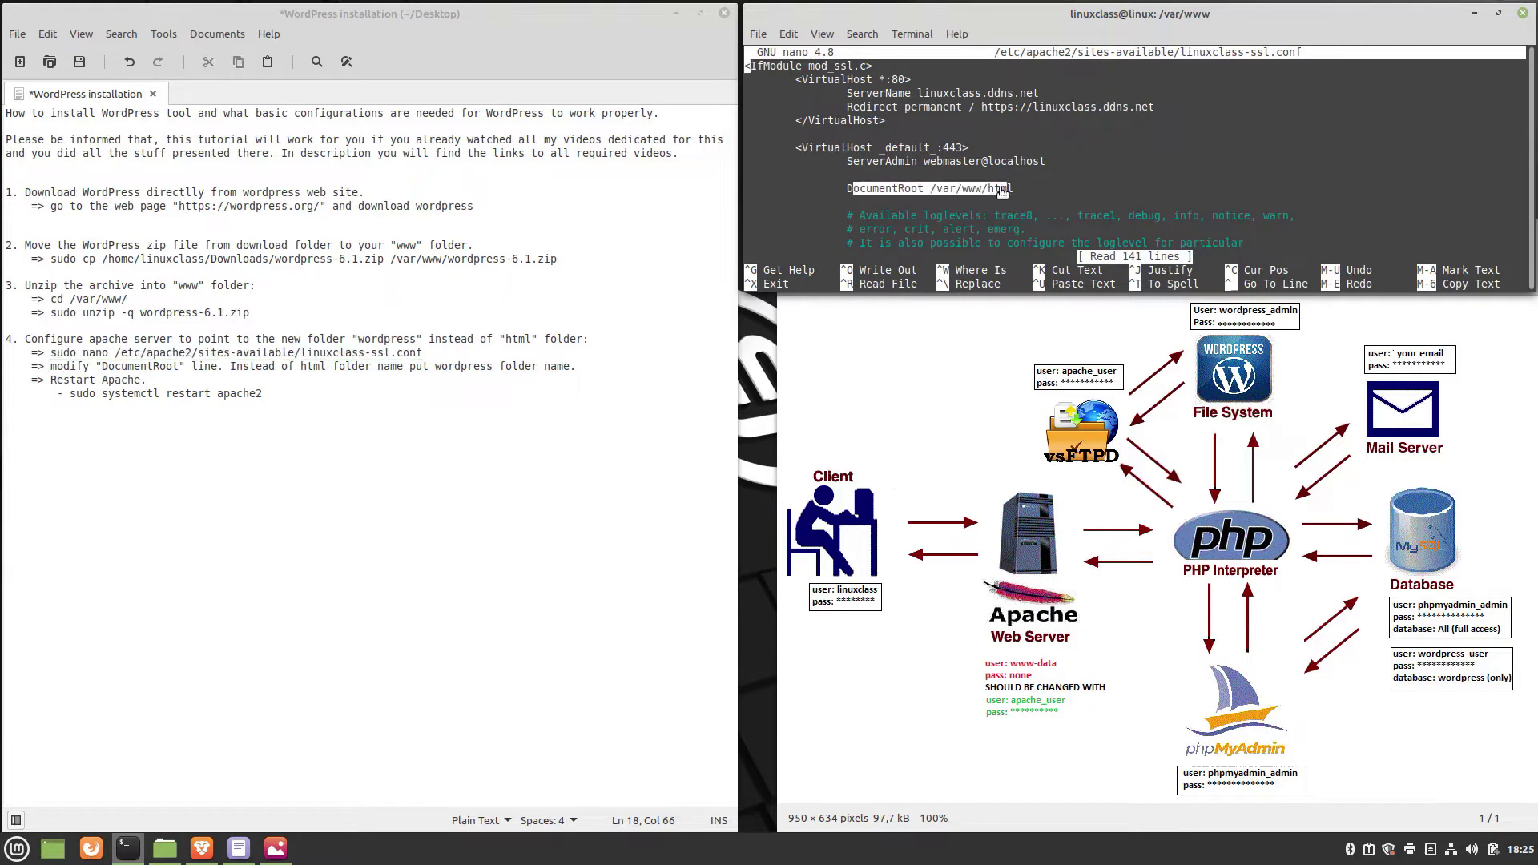
left_click(923, 194)
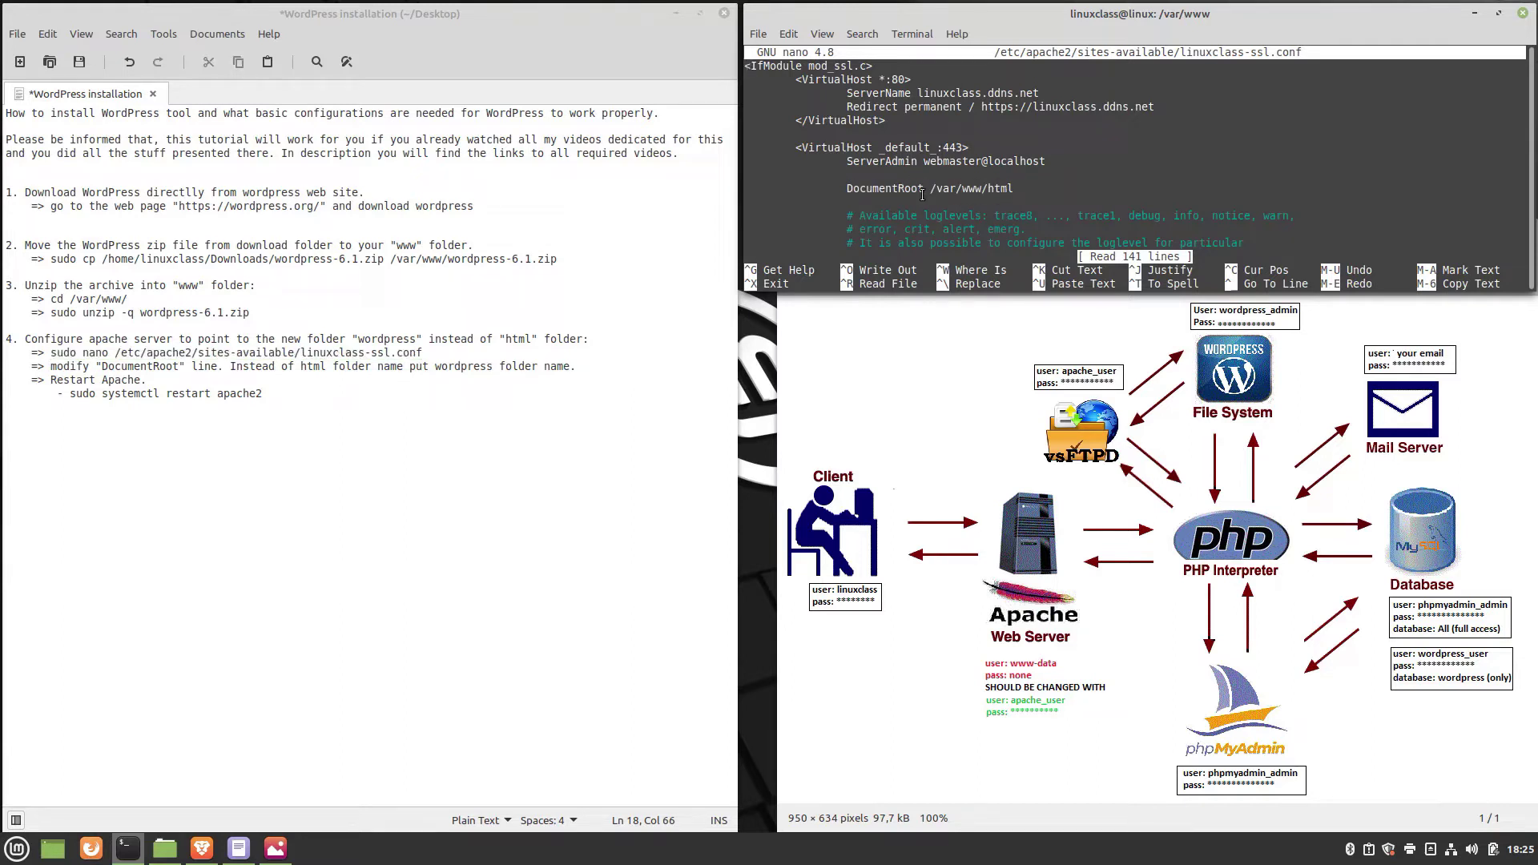
Change the DocumentRoot path to /var/www/wordpress and save the file.
key("Down")
key("Down")
key("Down")
key("Down")
key("Down")
key("Down")
key("Down")
key("Down")
key("Down")
key("Right")
key("Right")
key("Right")
key("Right")
key("Right")
key("Right")
key("Right")
key("Right")
key("Right")
key("Right")
key("Right")
key("Right")
key("Right")
key("Right")
key("Right")
key("Right")
key("Right")
key("Right")
key("Right")
key("Right")
key("Right")
key("Right")
key("Right")
key("Right")
key("Right")
key("Right")
key("Right")
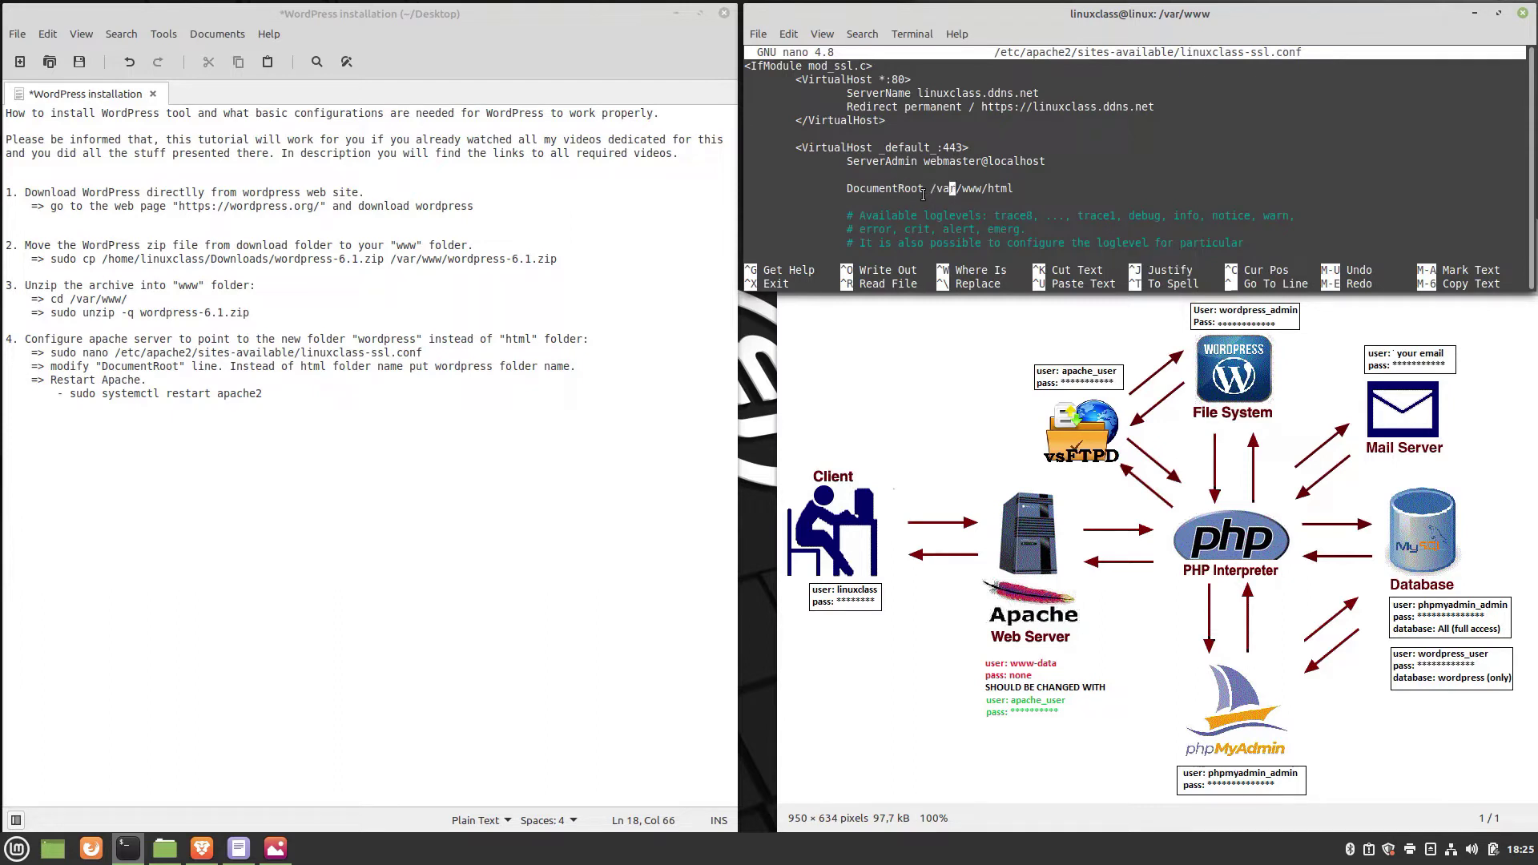
key("Right")
key("BackSpace")
key("BackSpace")
key("BackSpace")
key("BackSpace")
type("wordpress")
key("ctrl+x")
key("y")
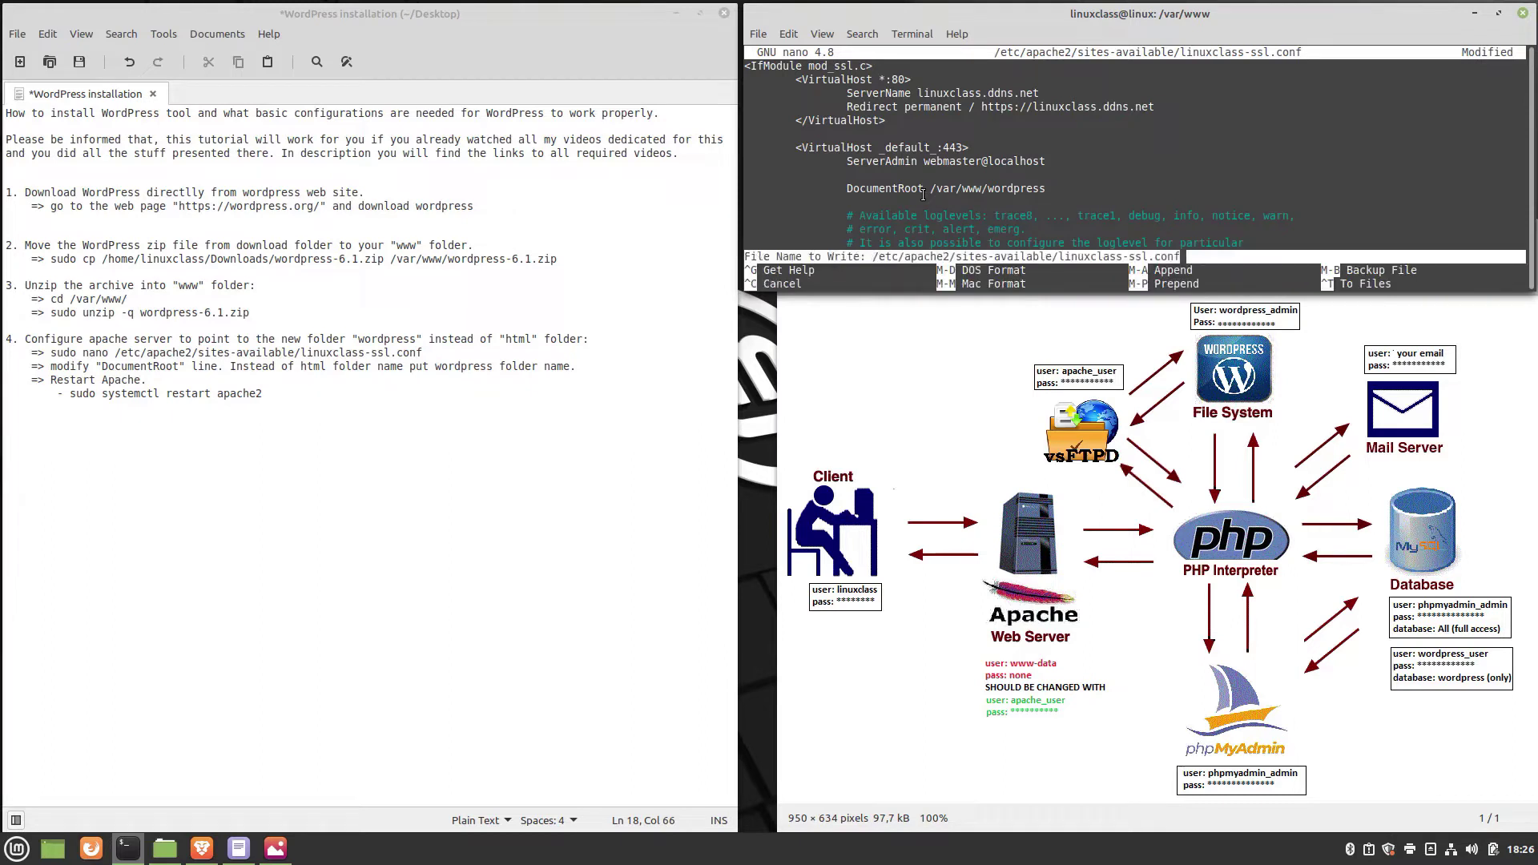
key("Return")
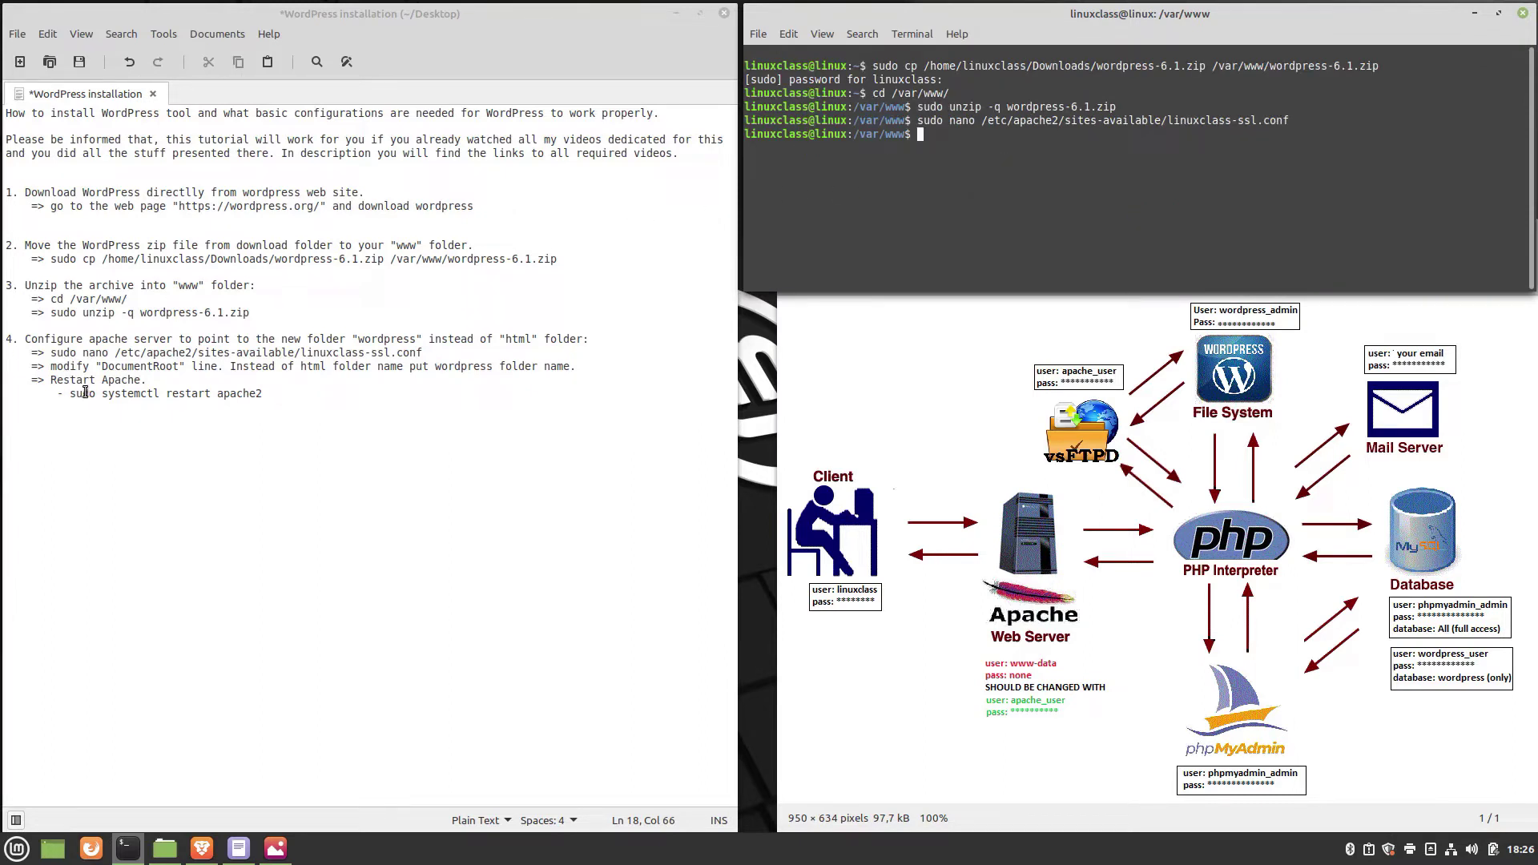
Run sudo systemctl restart apache2 from the notes and supply the SSL key passphrase.
left_click_drag(71, 395, 262, 398)
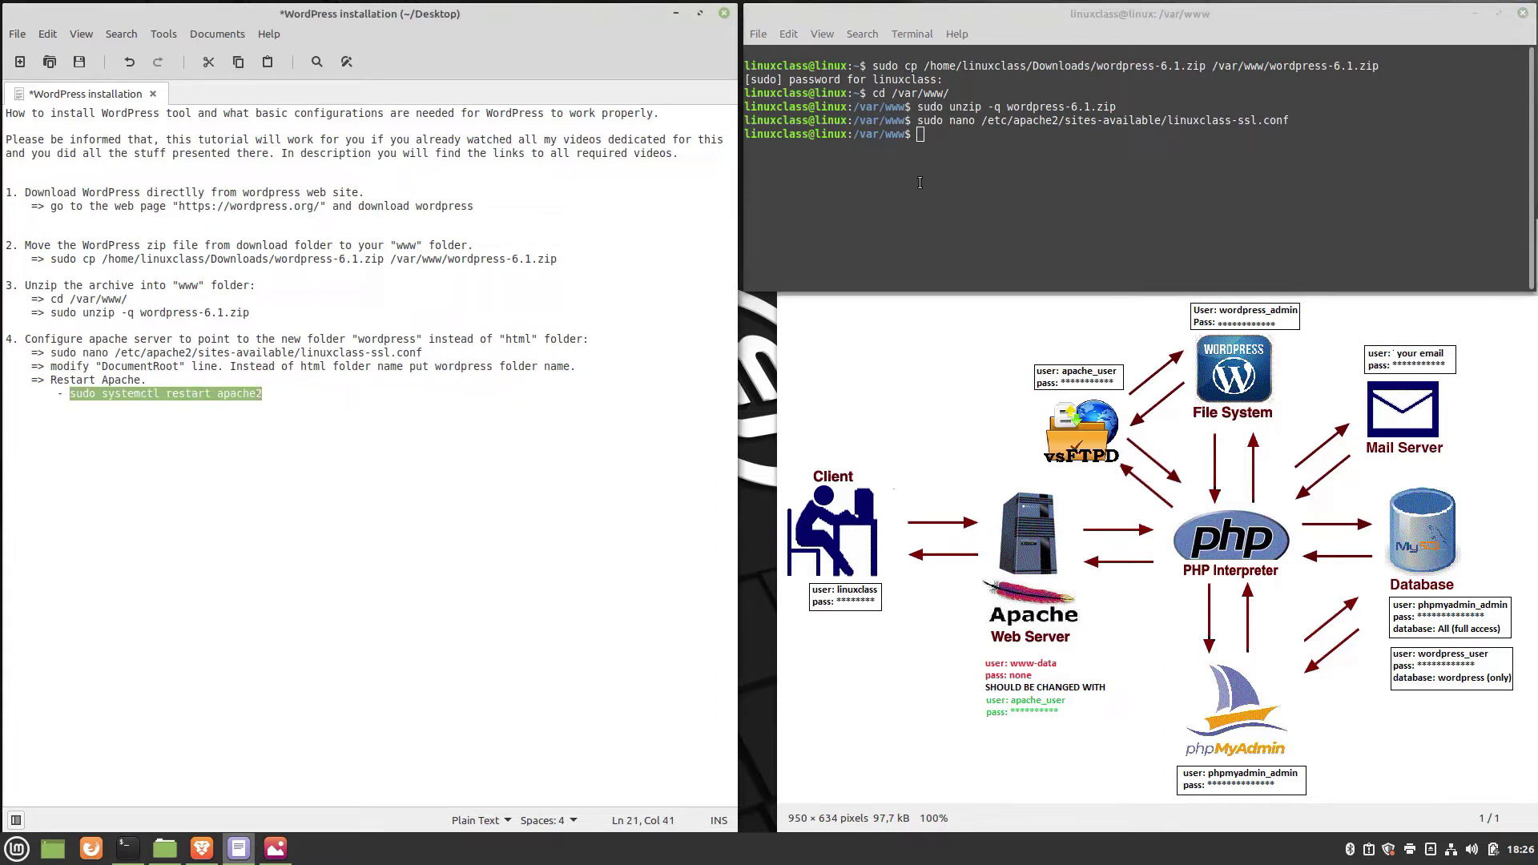
right_click(934, 145)
left_click(982, 243)
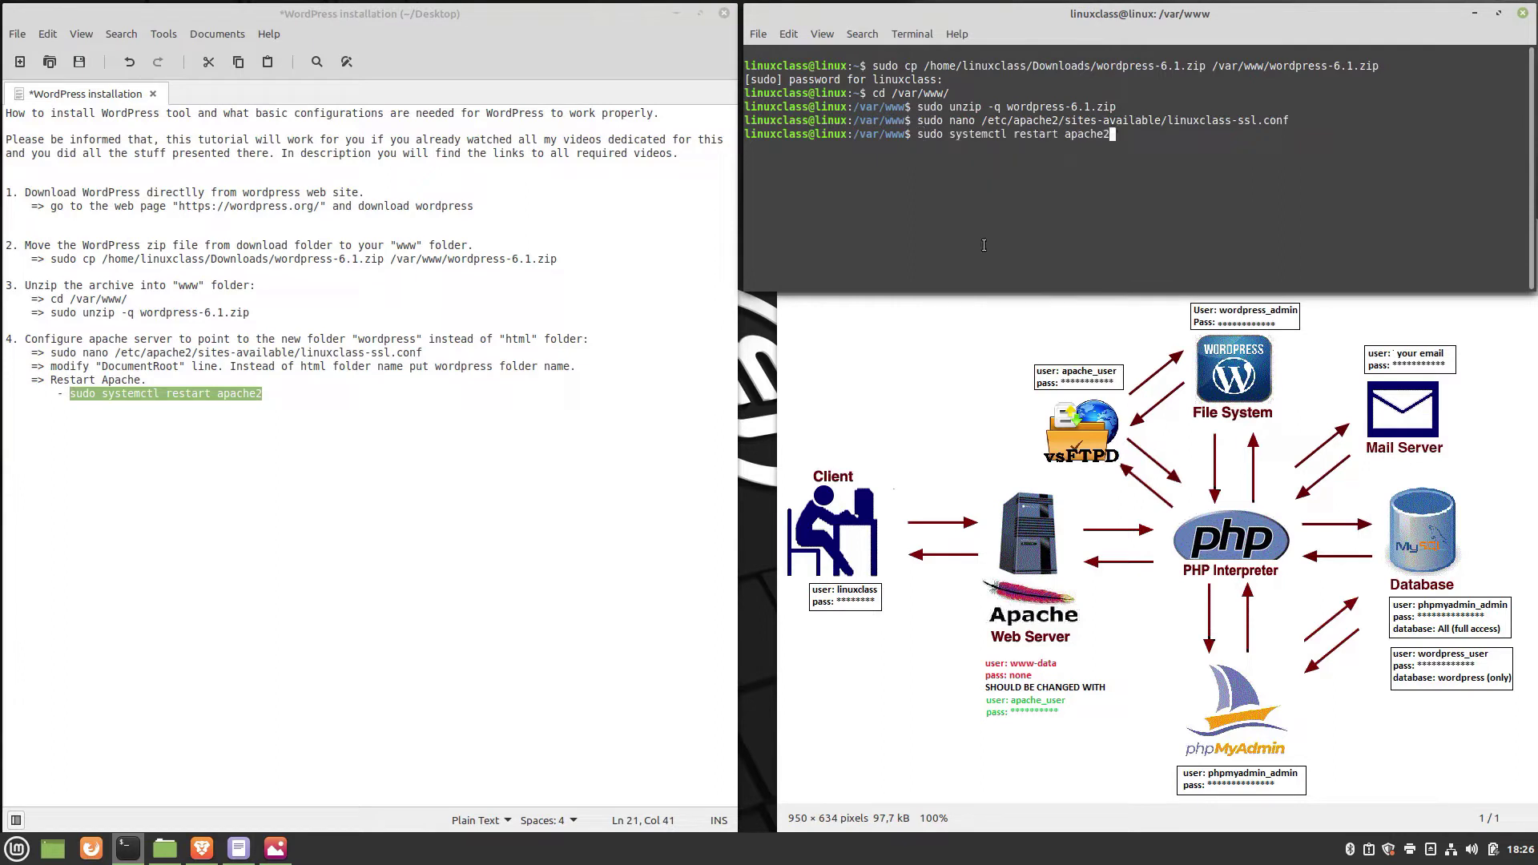
key("Return")
right_click(1222, 189)
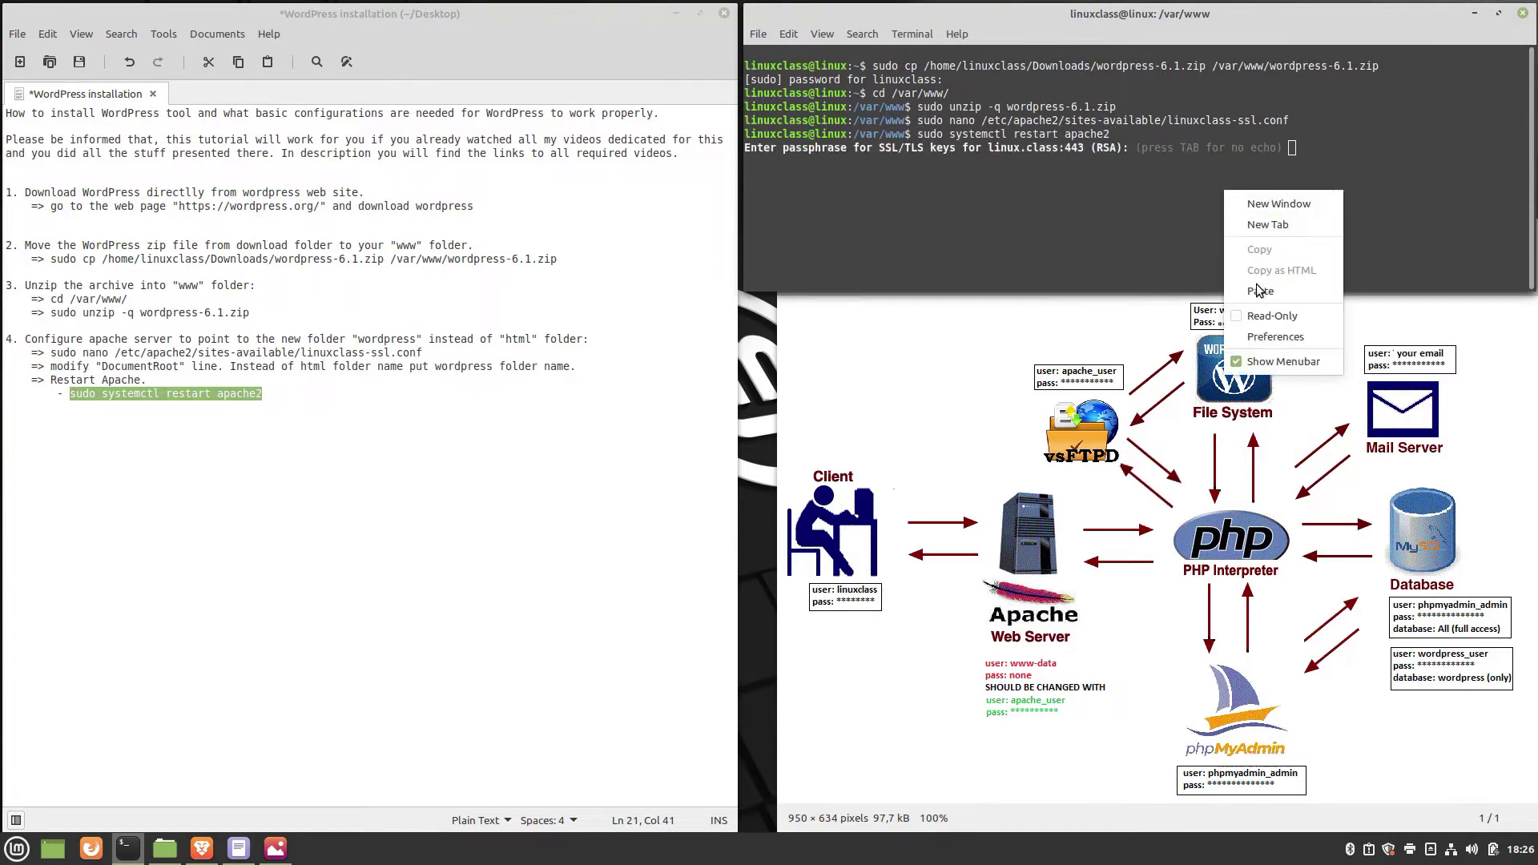
left_click(1258, 288)
key("Return")
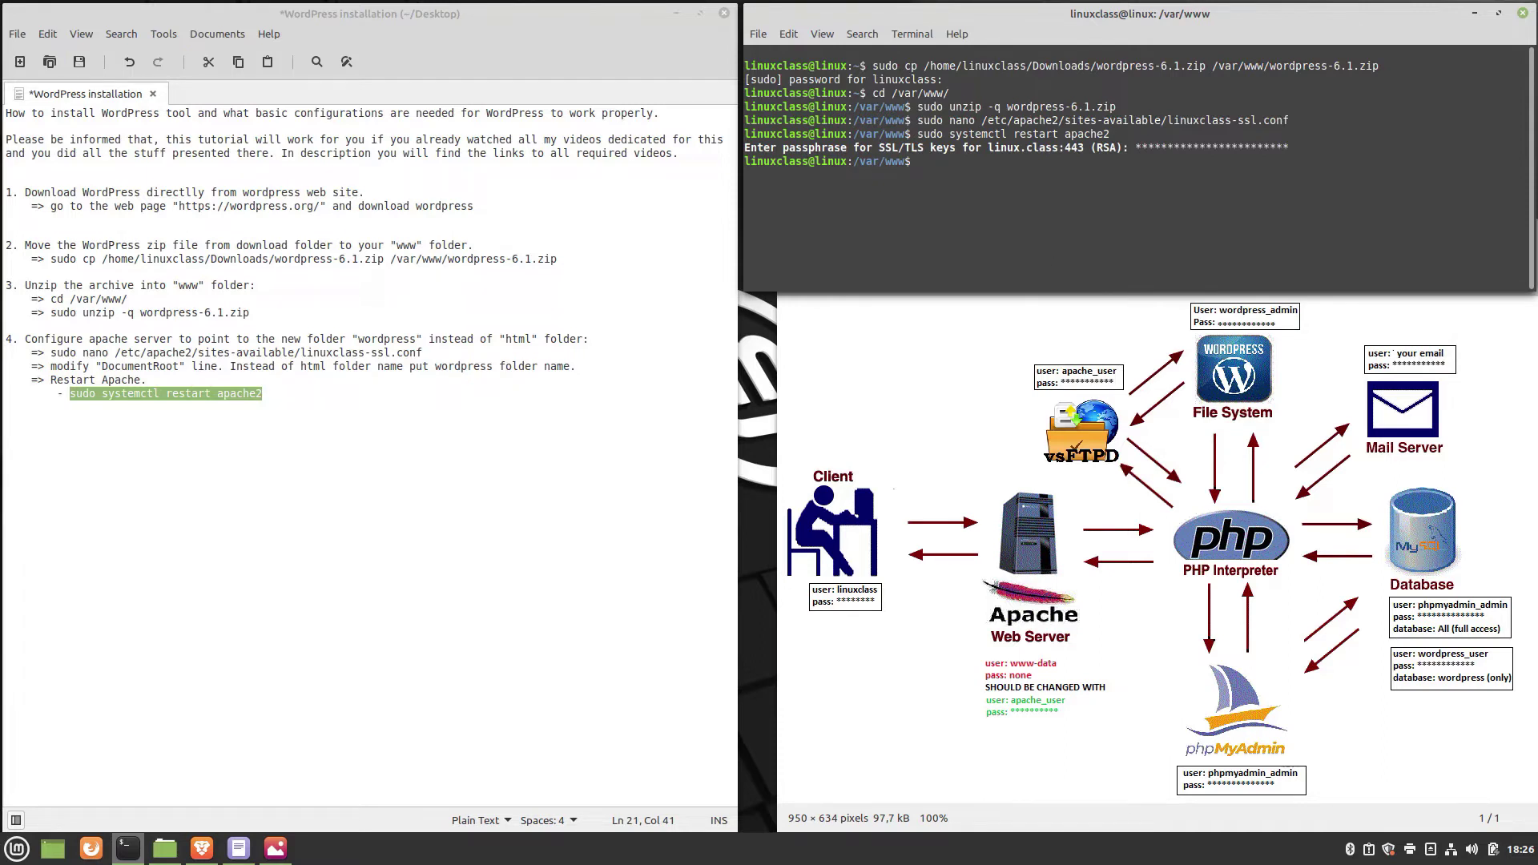
left_click(294, 401)
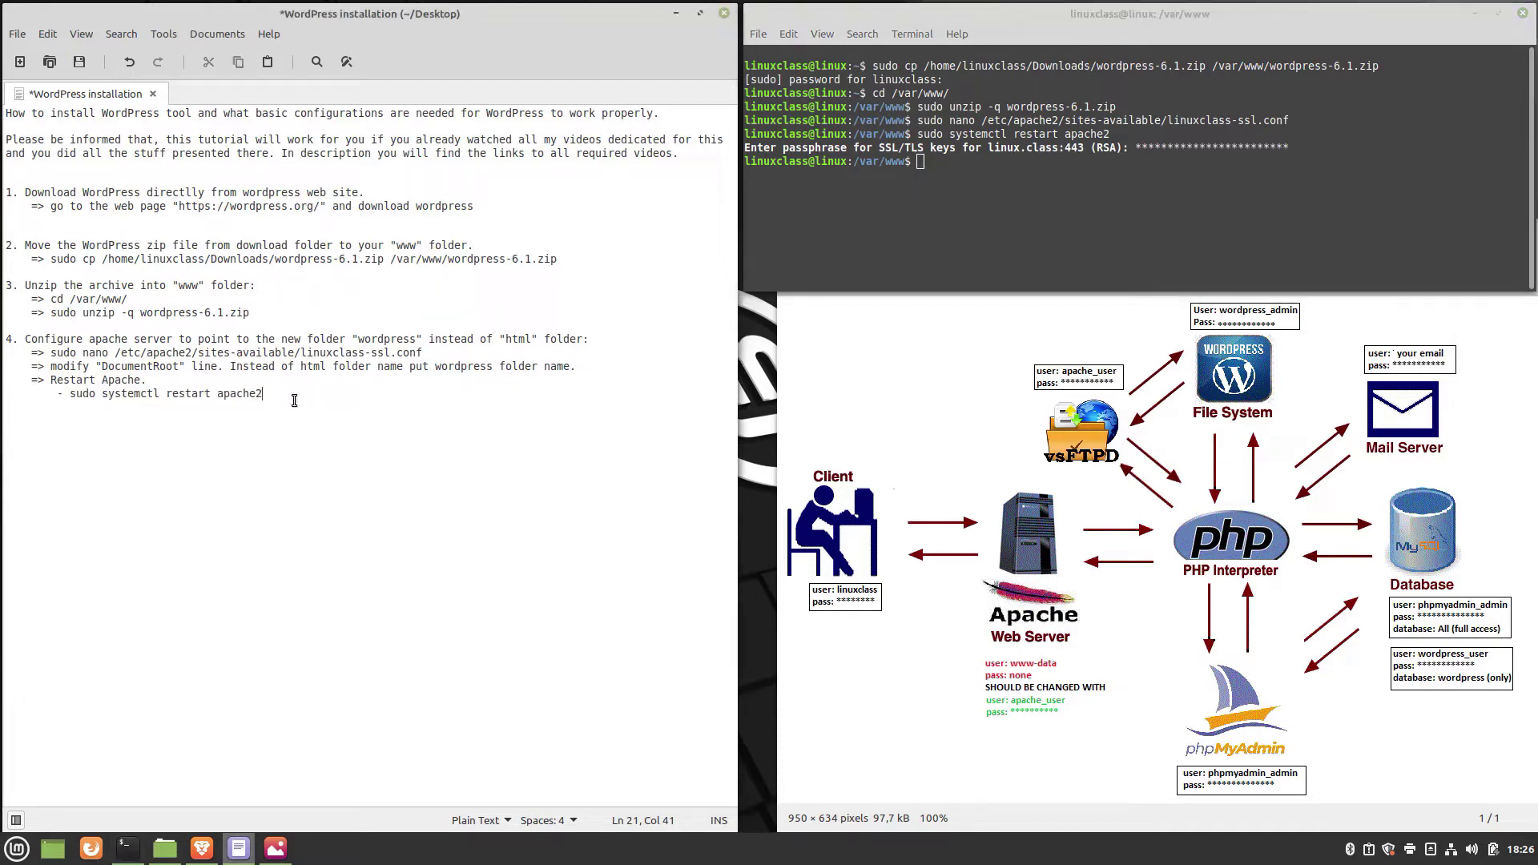
key("Return")
key("Return")
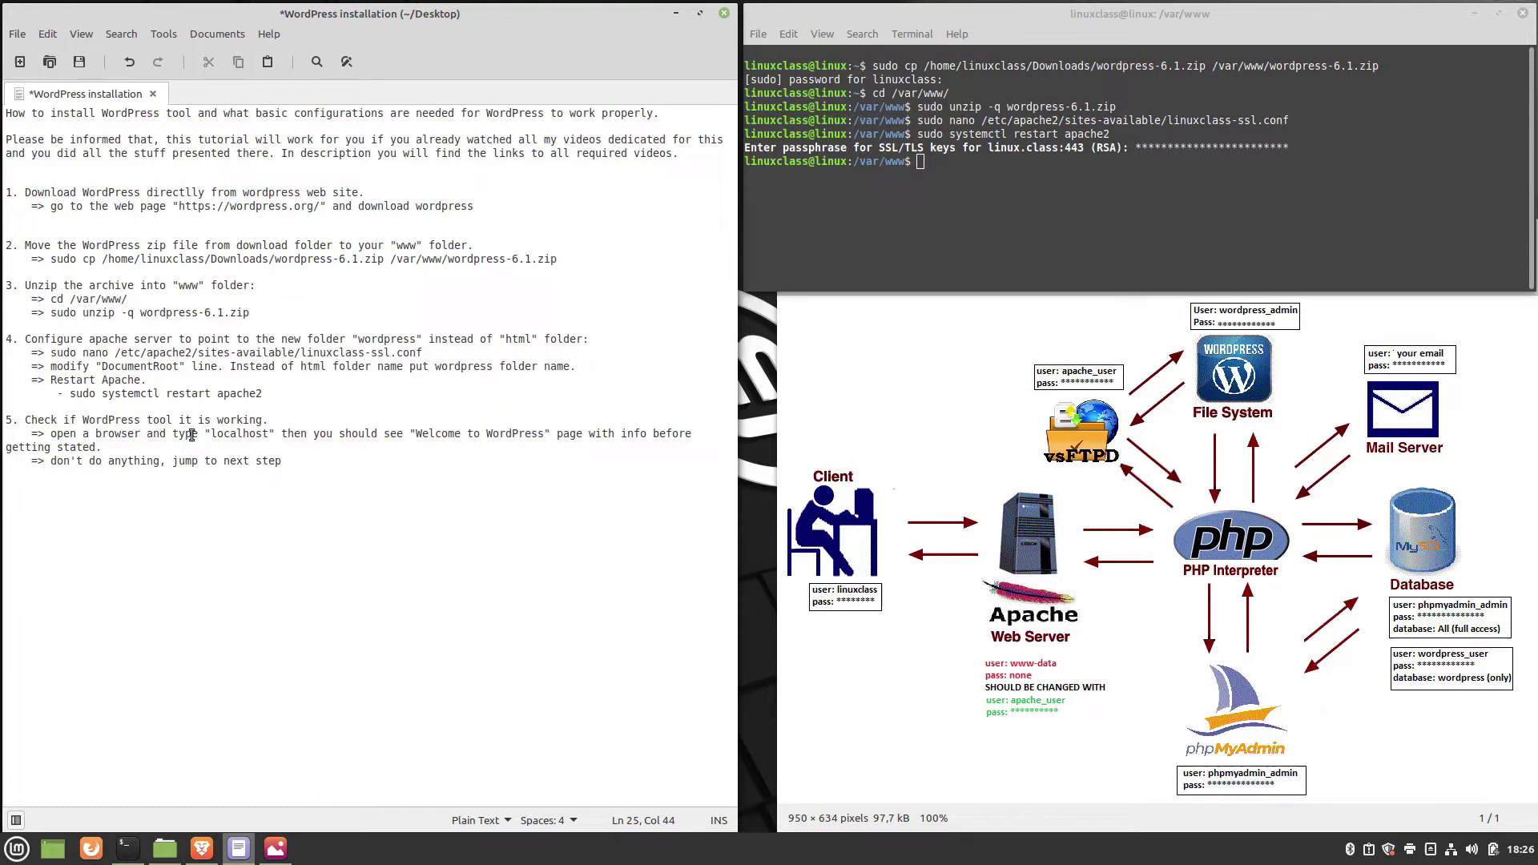
left_click(212, 434)
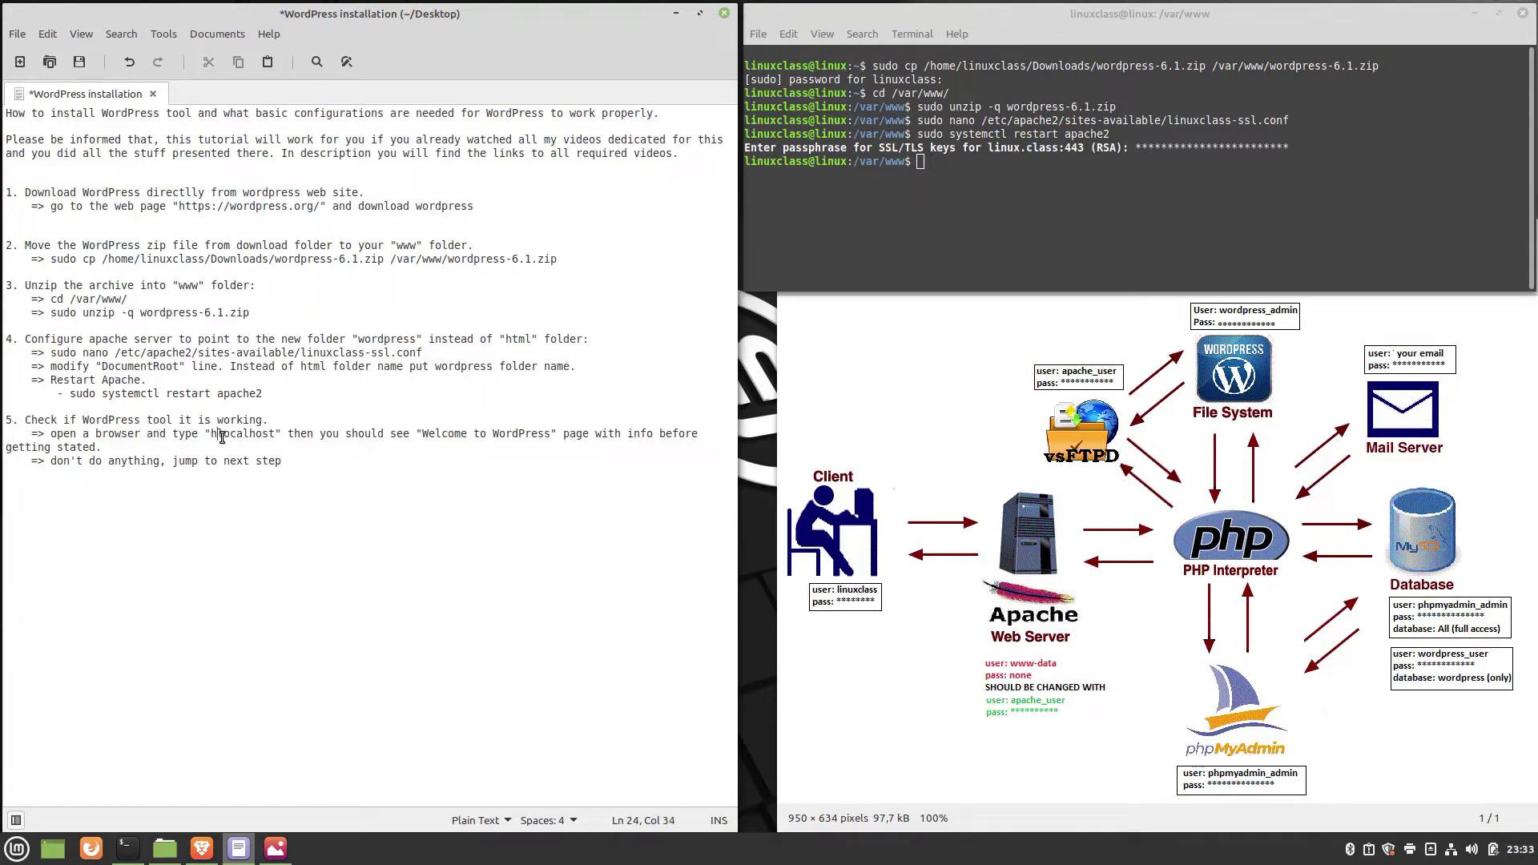
type("ttps://")
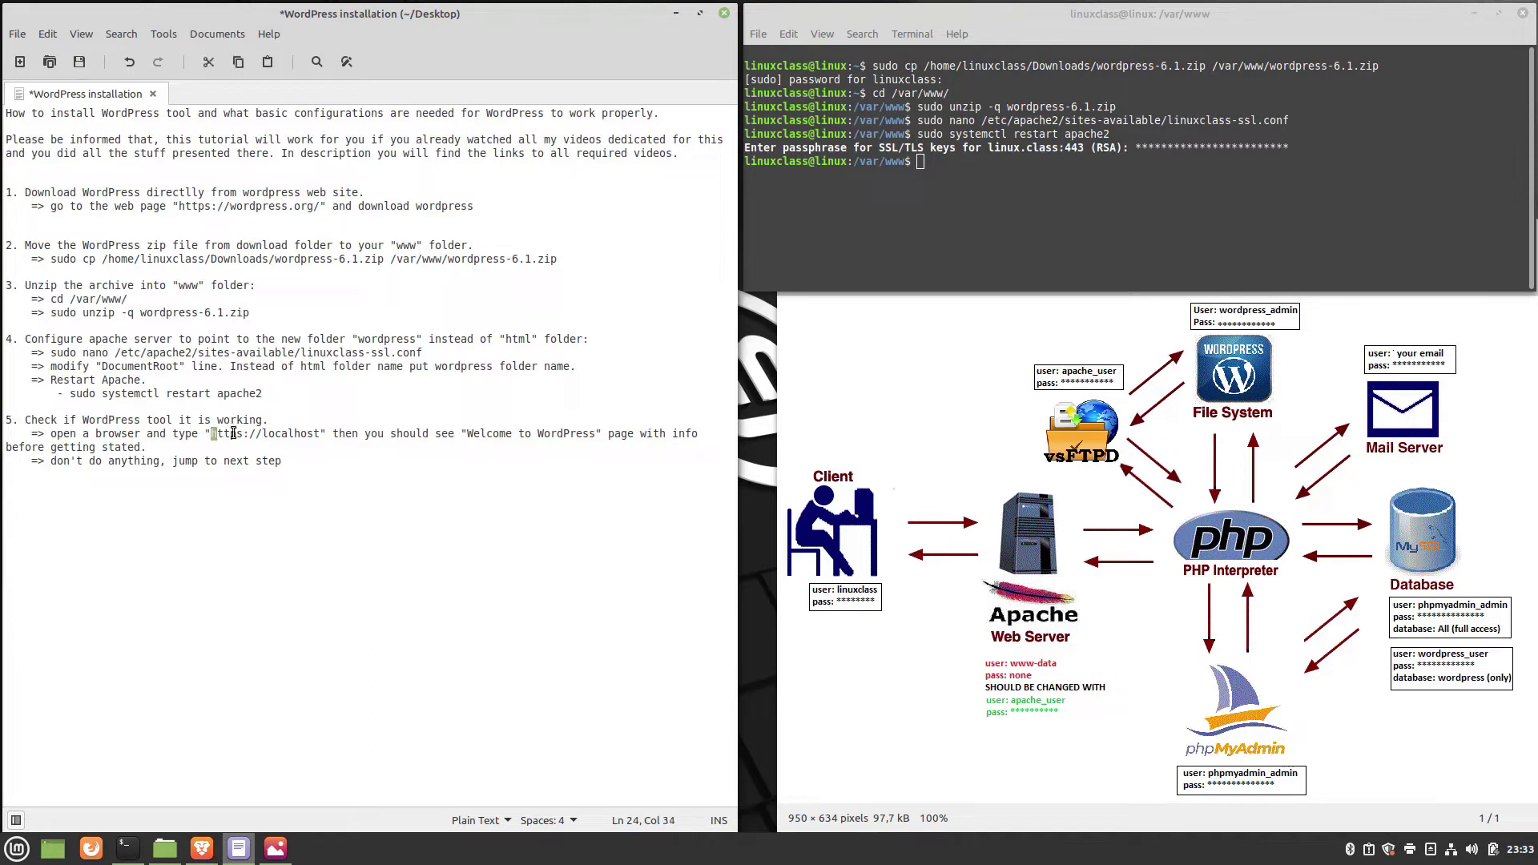
left_click_drag(212, 434, 320, 435)
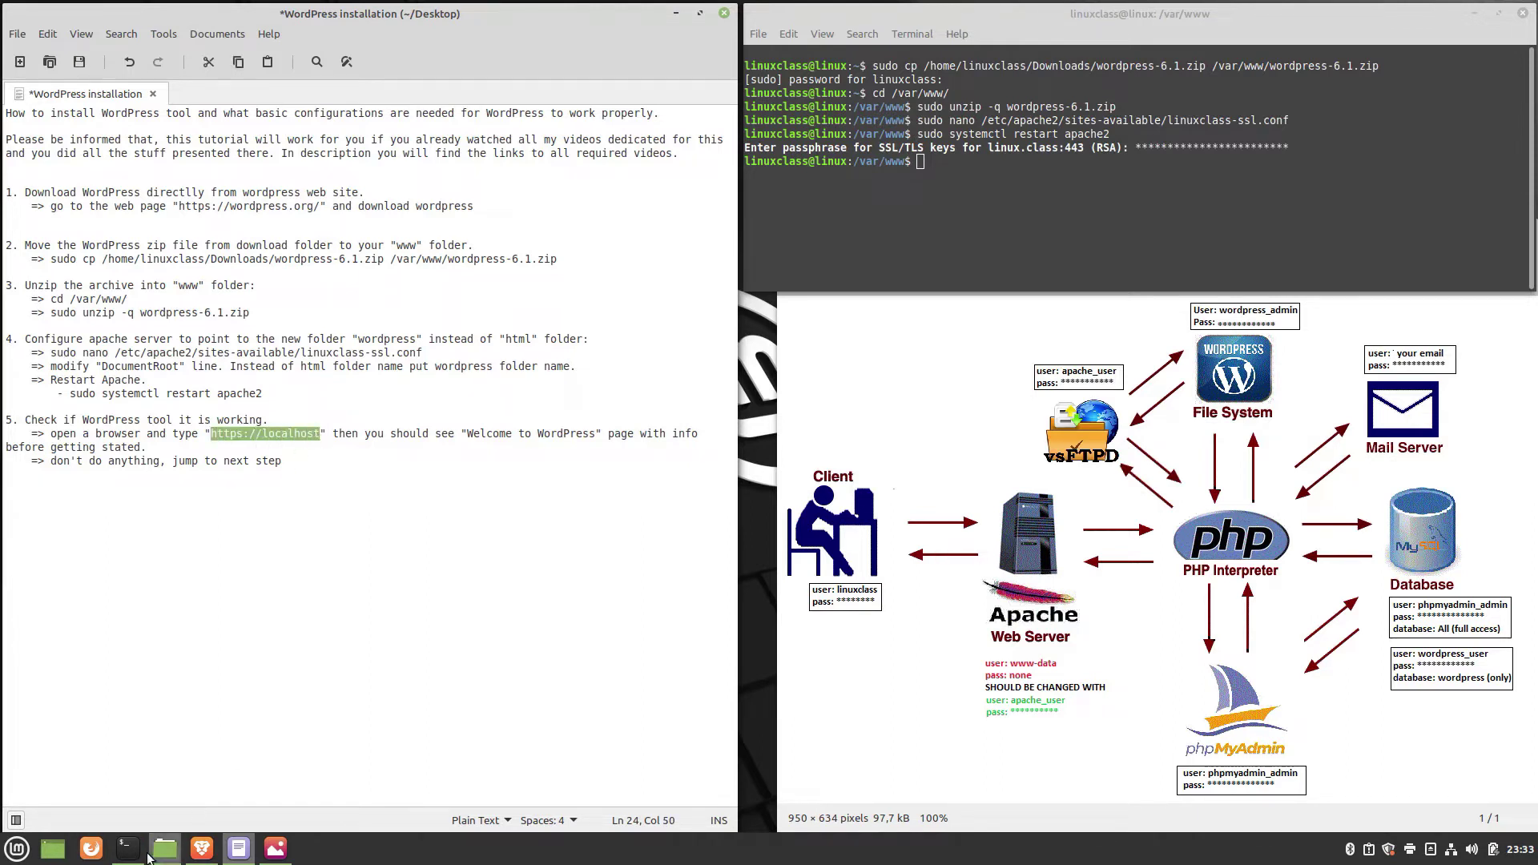
left_click(282, 792)
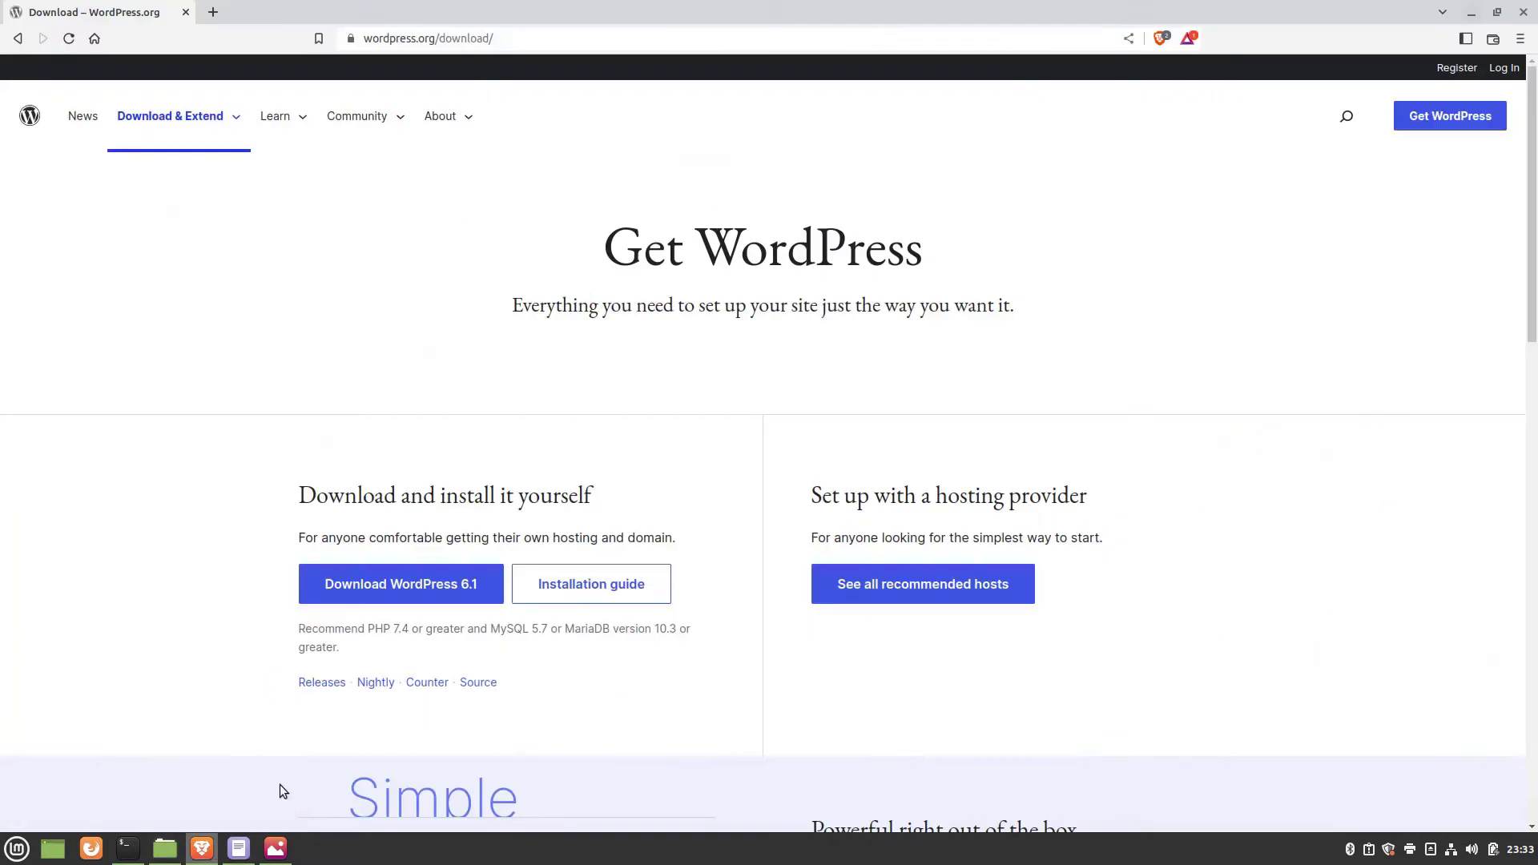
left_click(536, 41)
type("https://localhost")
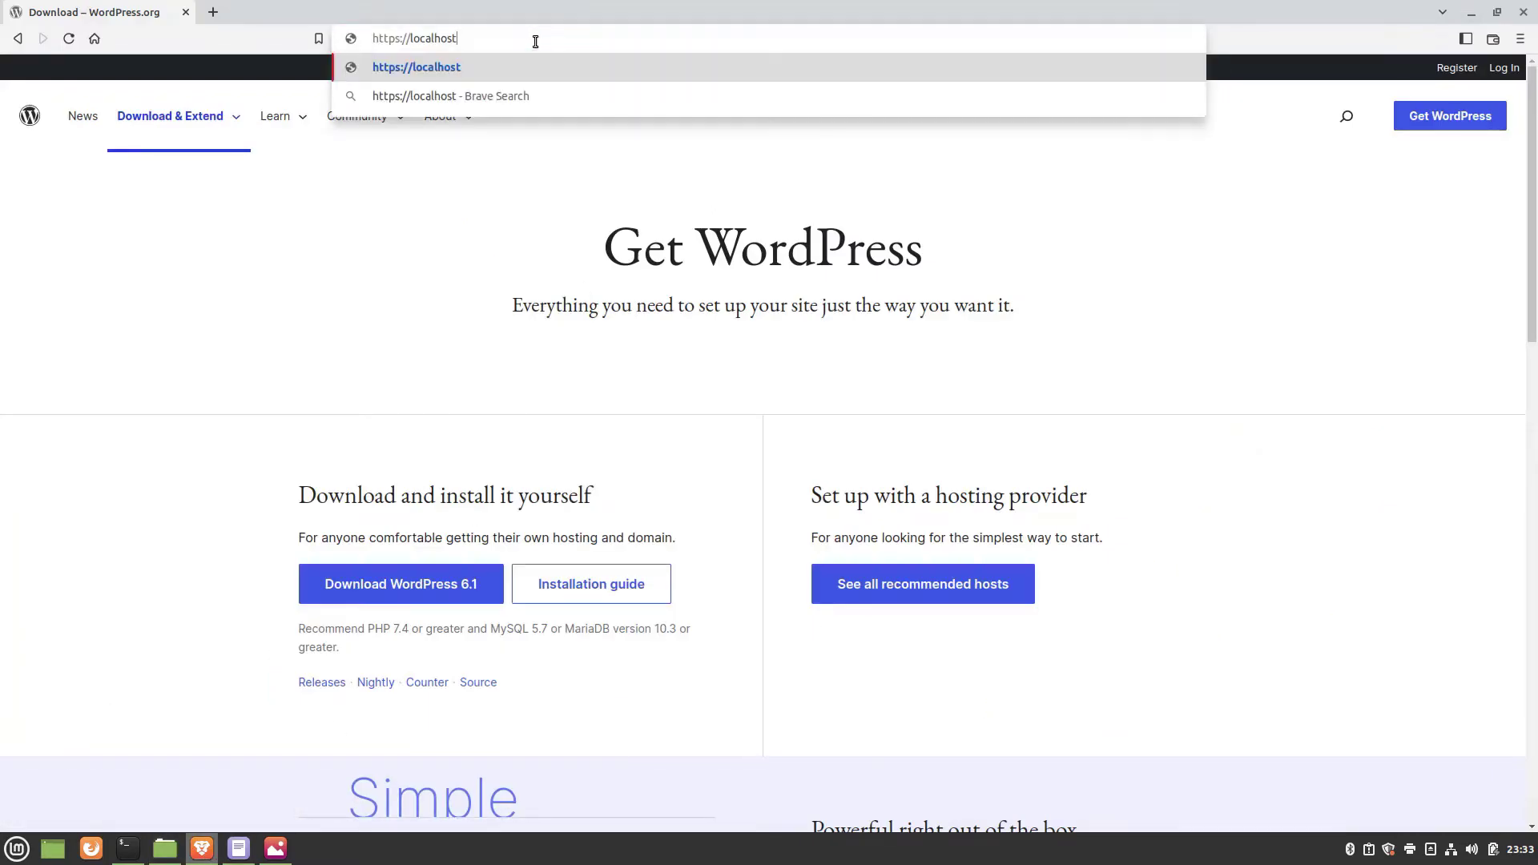
key("Return")
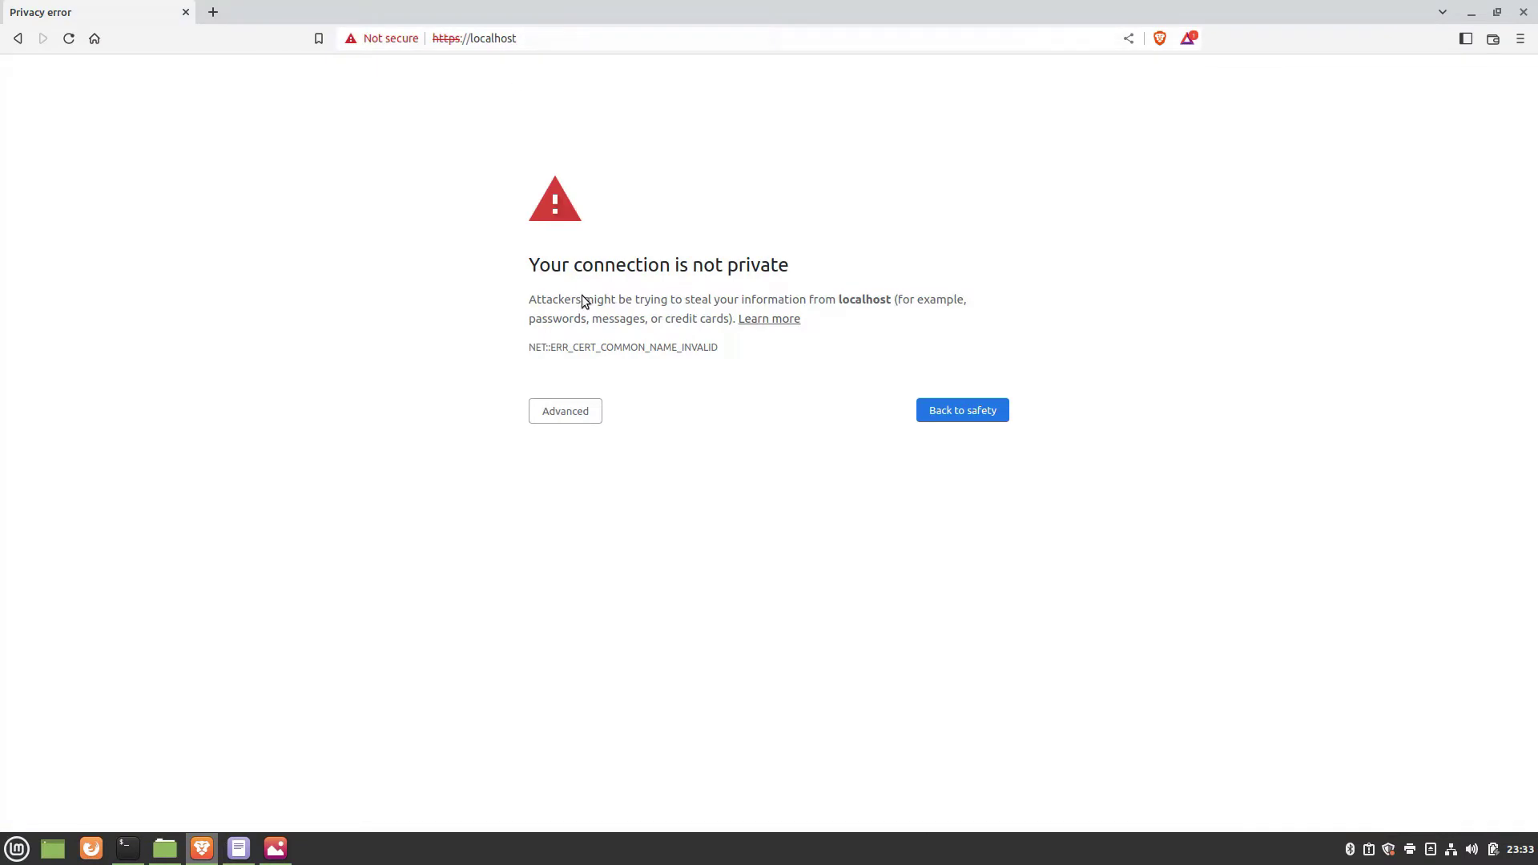
left_click(561, 412)
left_click(608, 534)
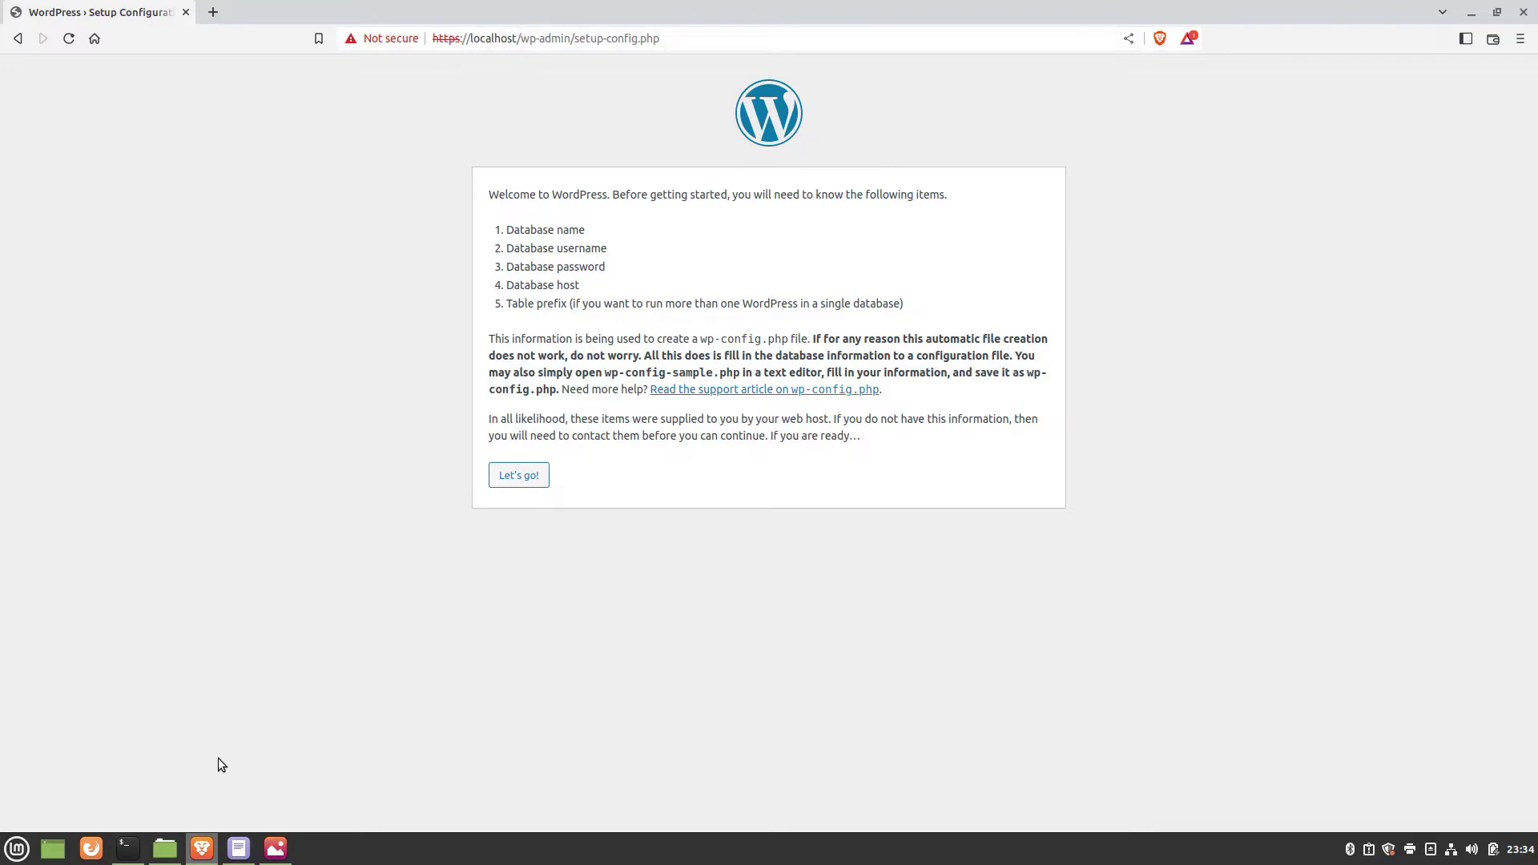
left_click(1472, 13)
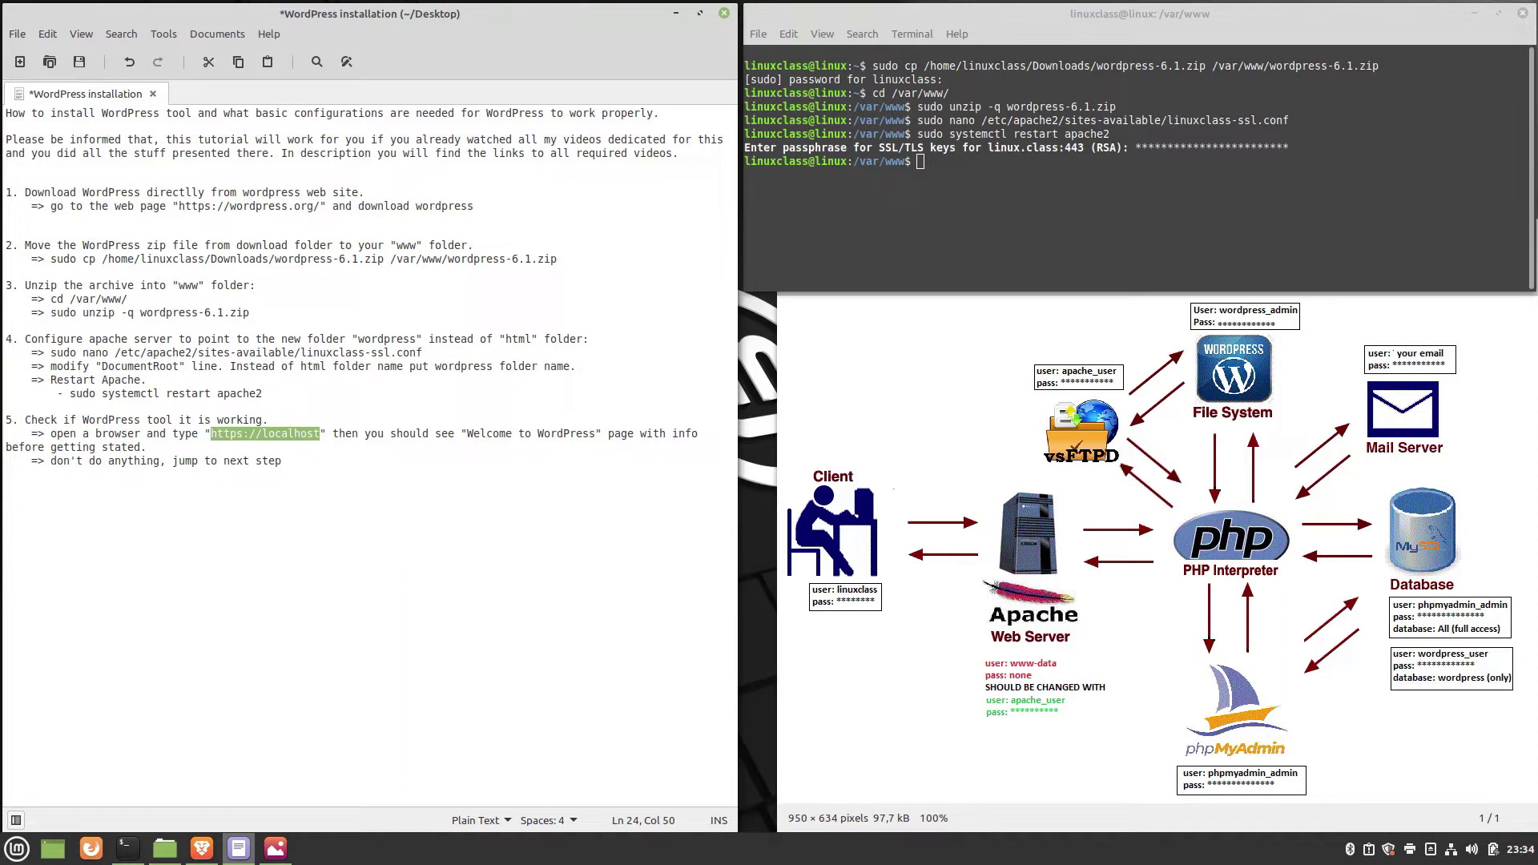
left_click(167, 446)
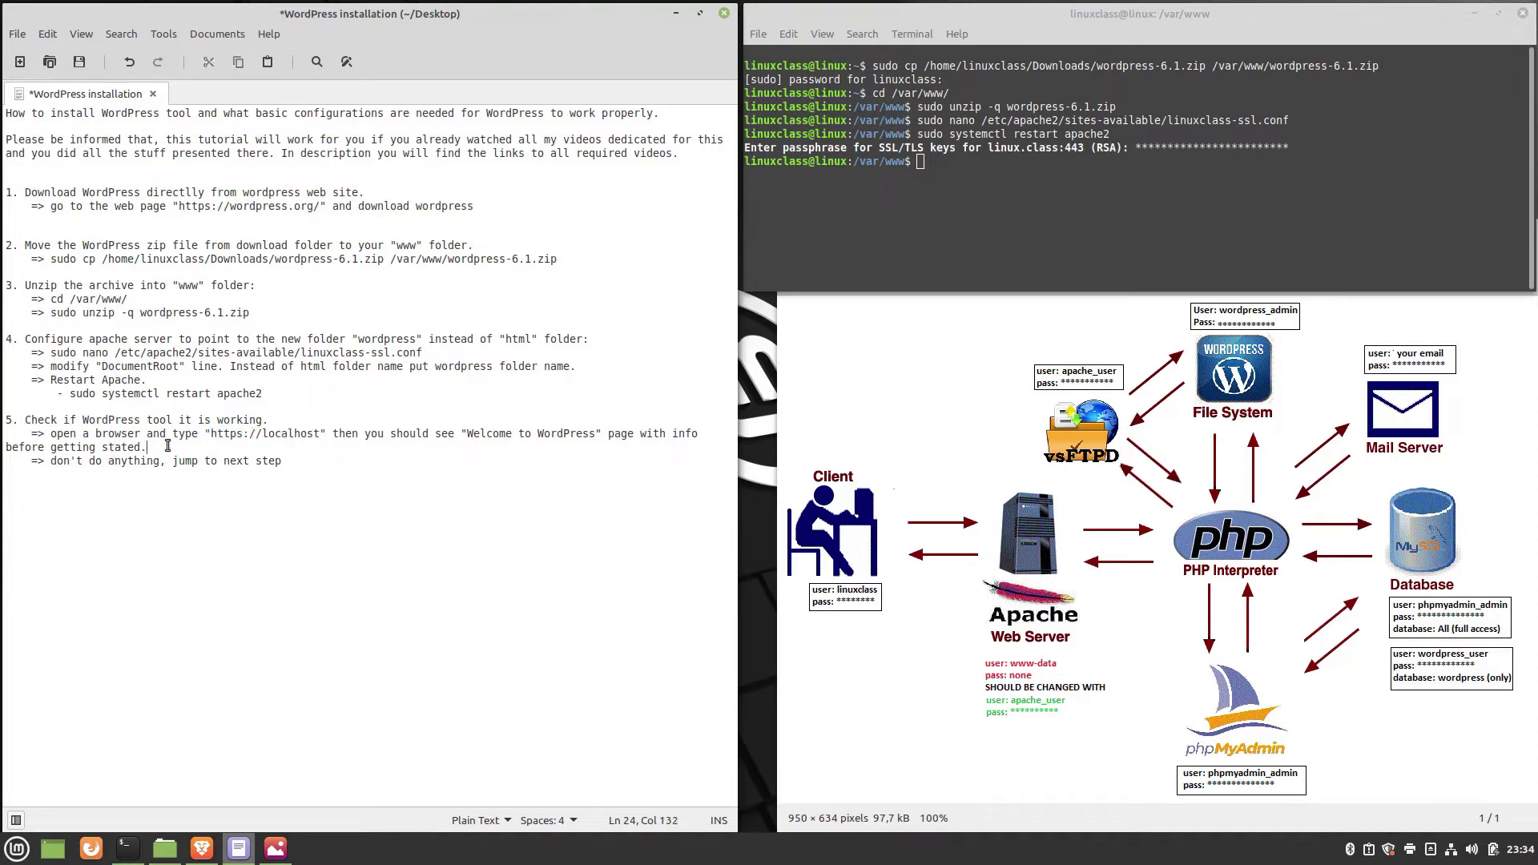
key("Return")
type("=> Also should work using \"https://linuxclass.ddns.net\".")
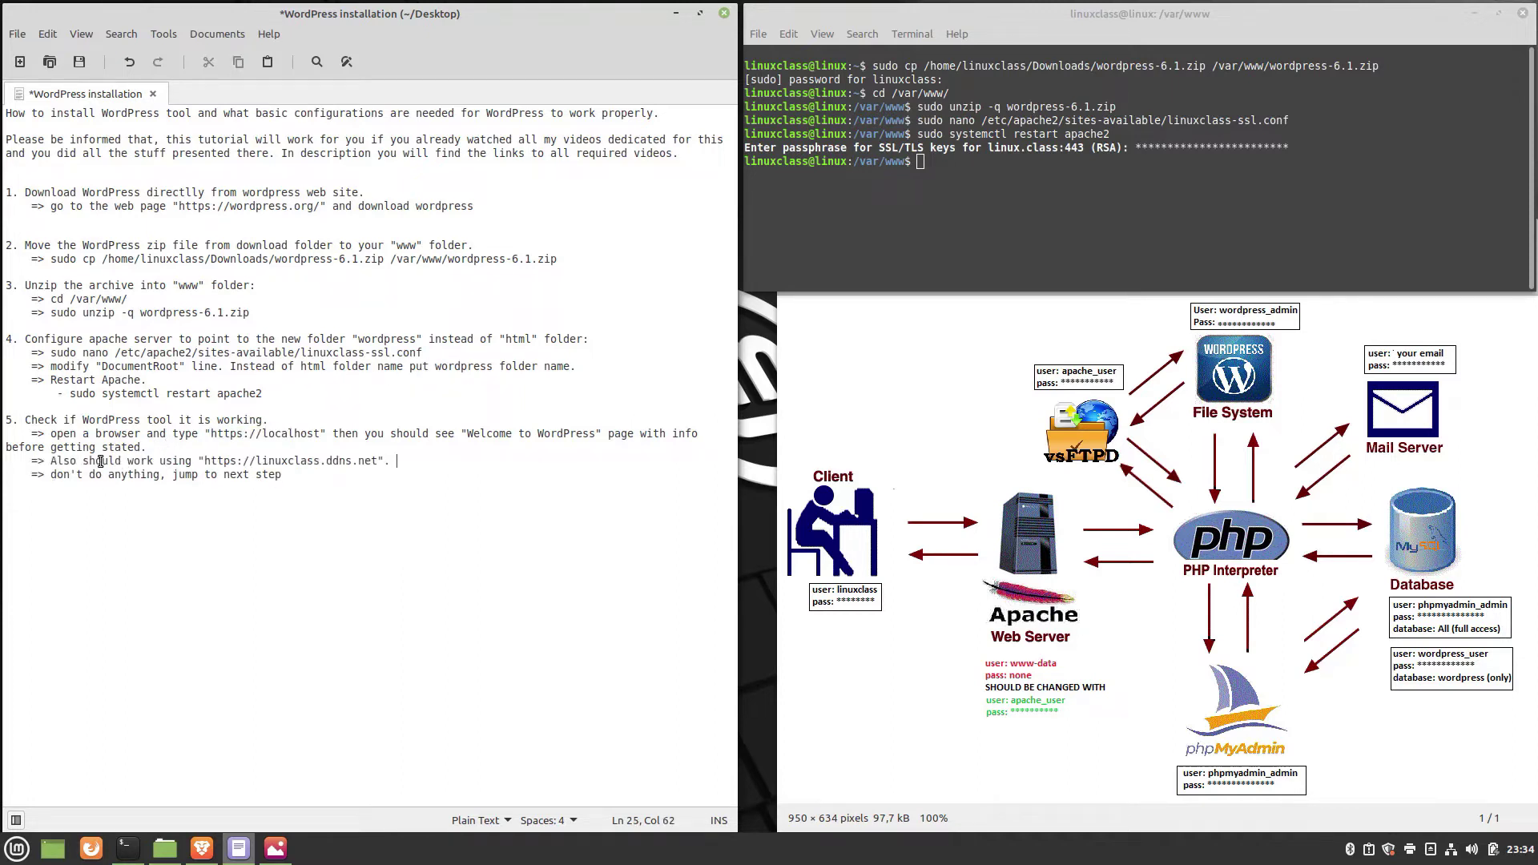
left_click_drag(205, 460, 378, 462)
key("ctrl+c")
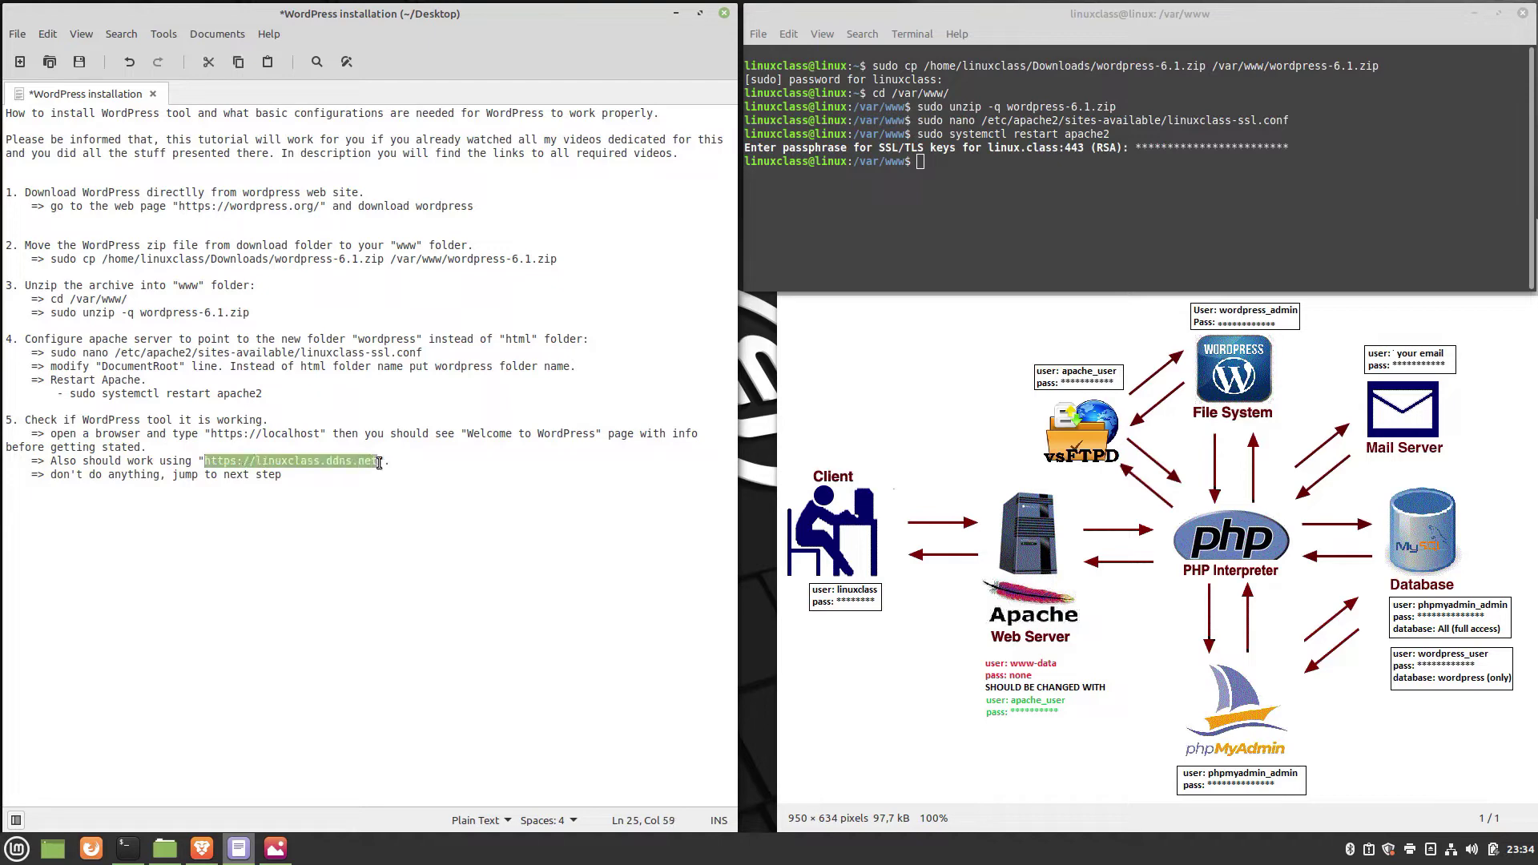
left_click(202, 847)
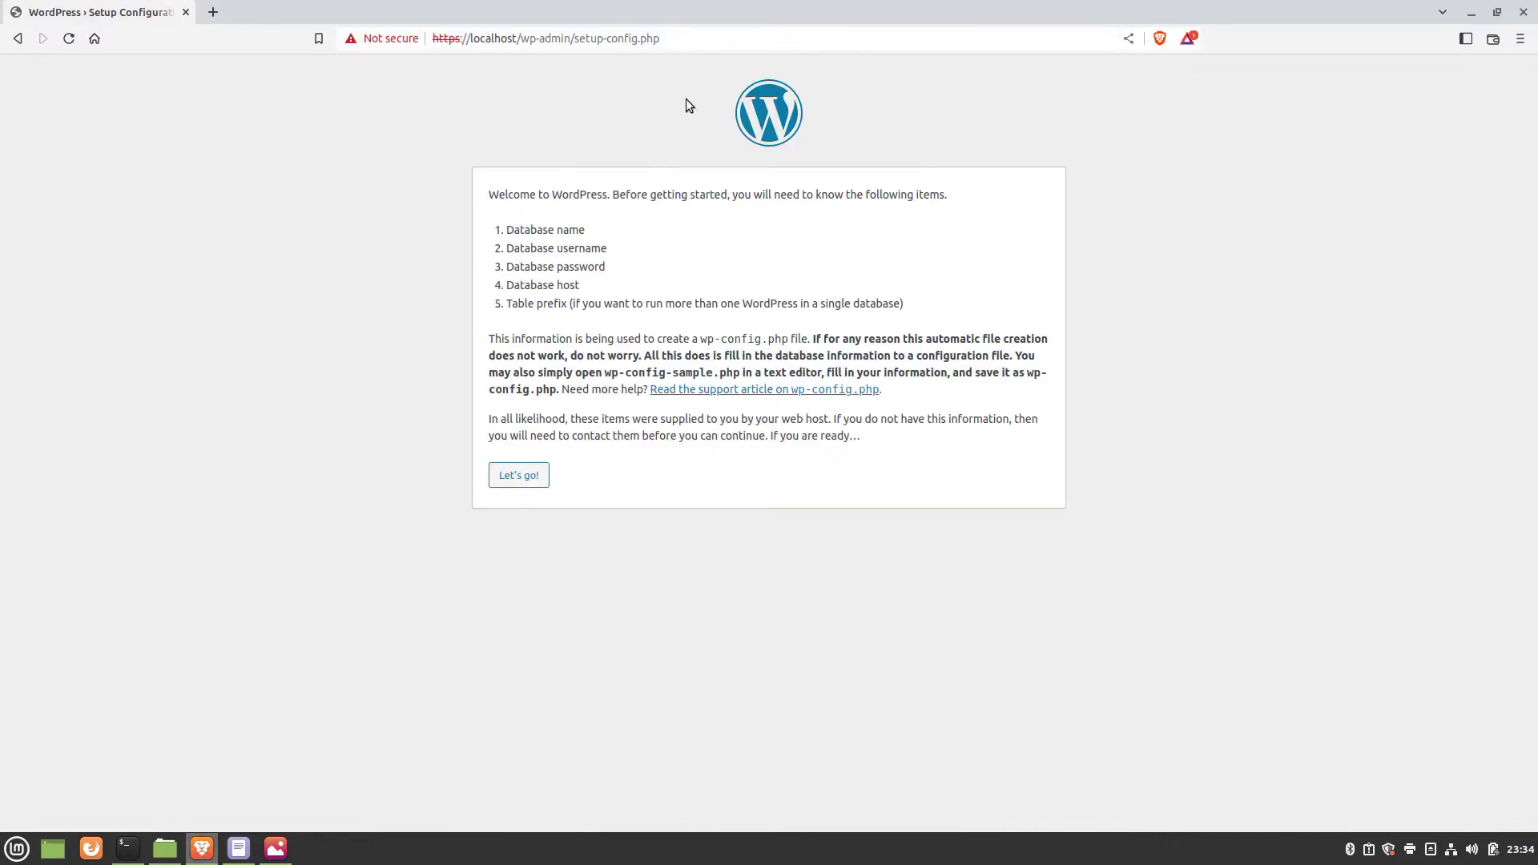
left_click(696, 42)
key("ctrl+v")
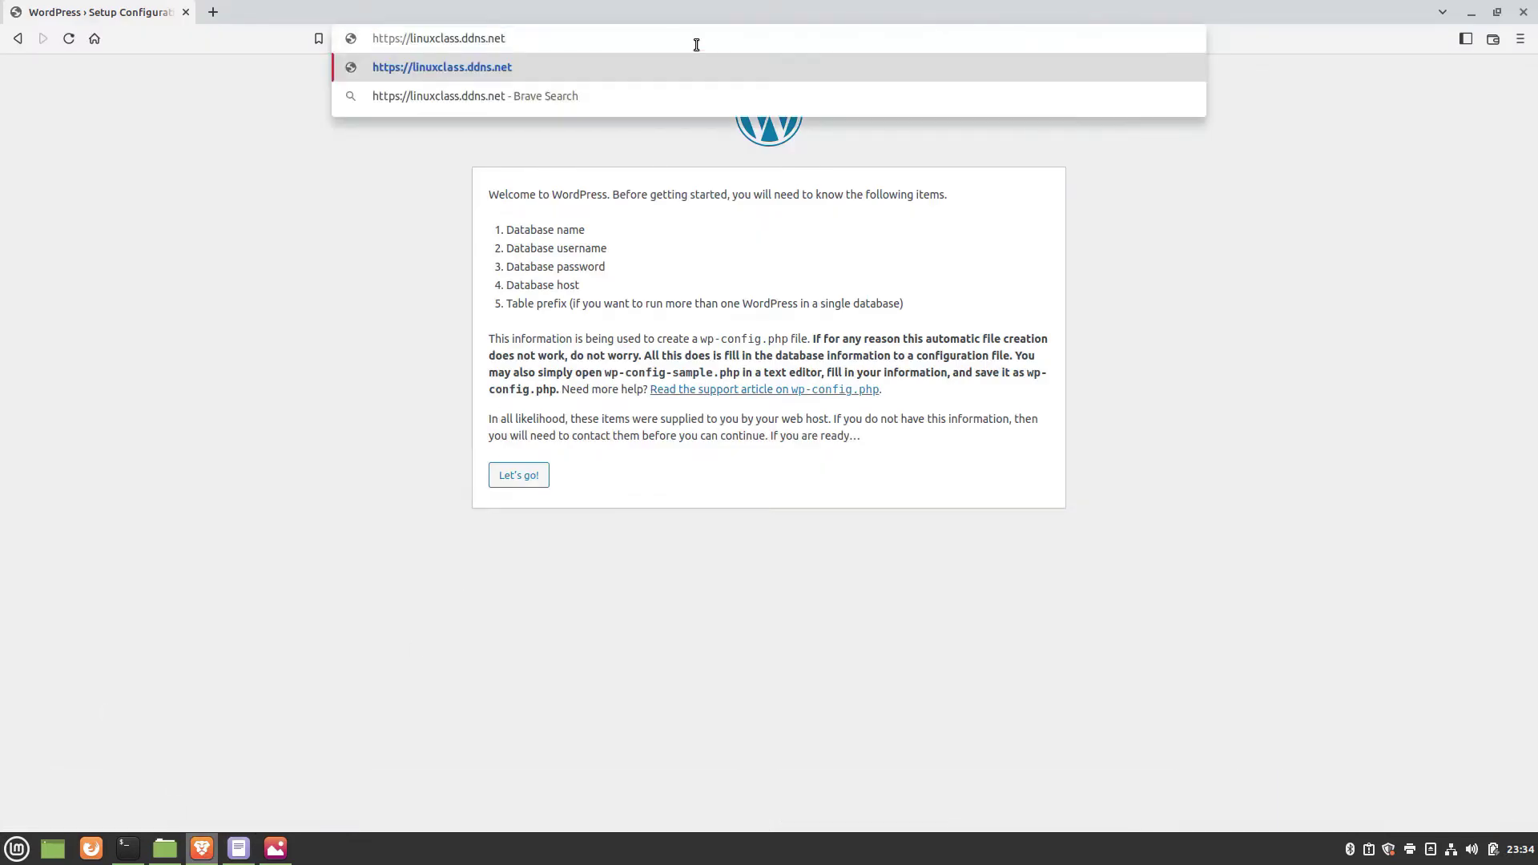
key("Return")
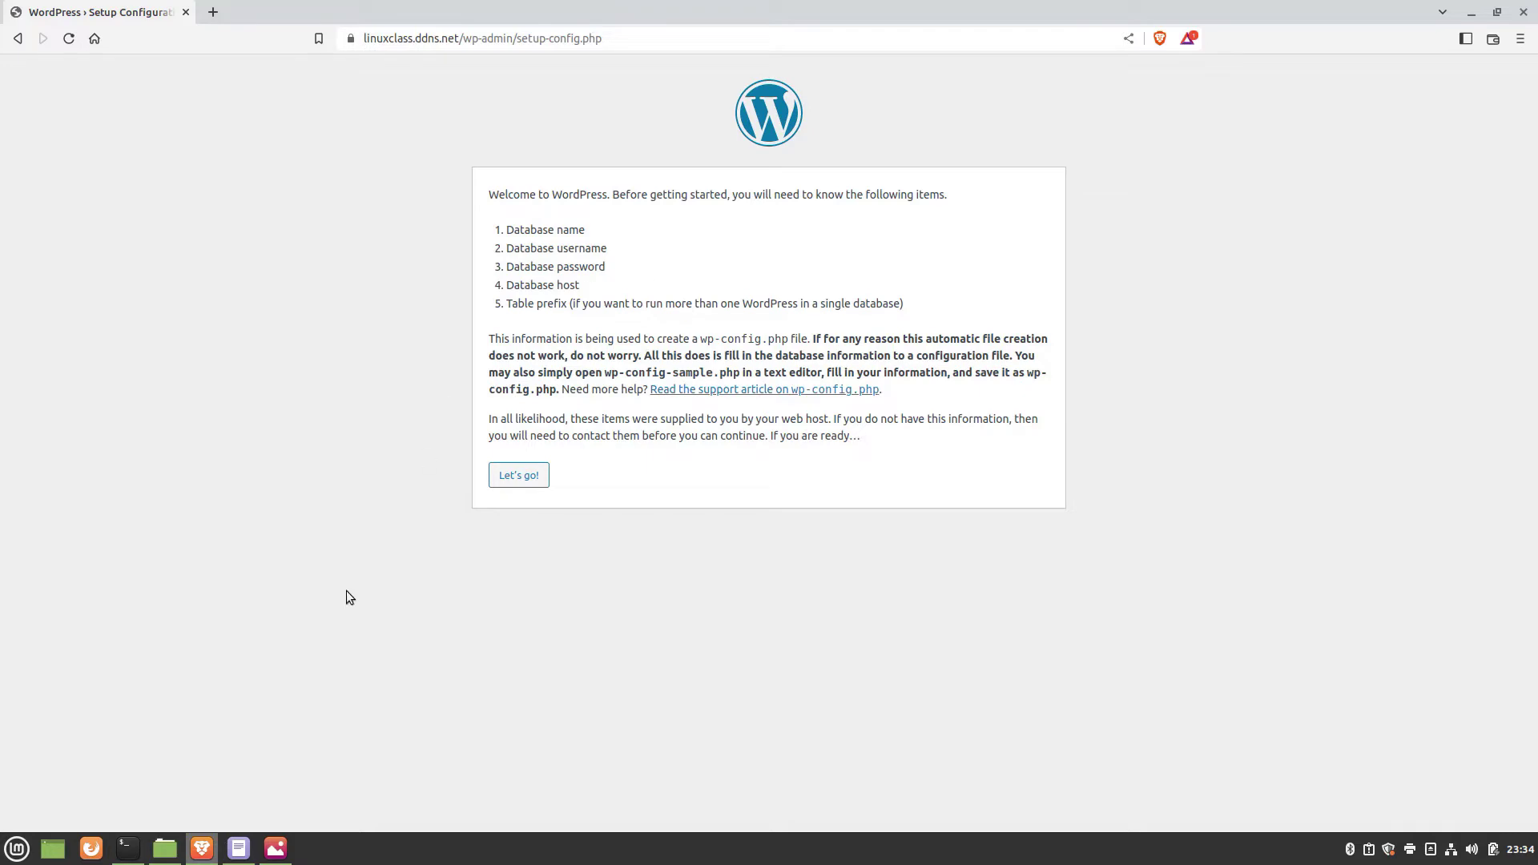
left_click(1474, 18)
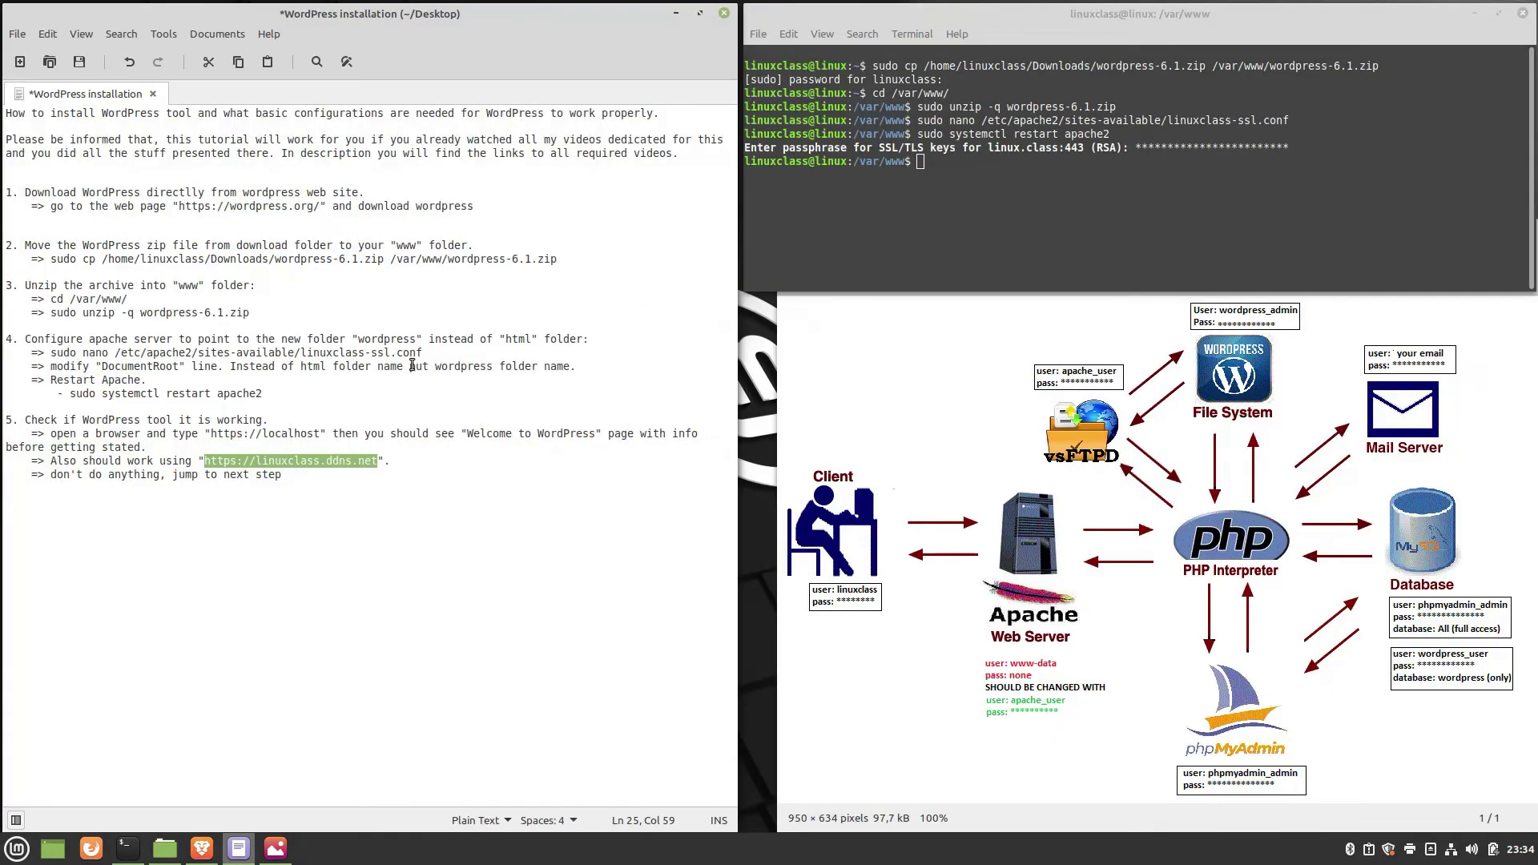
Paste the step 6 MySQL command block into the notes and select 'sudo mysql -u root'.
left_click_drag(52, 475, 320, 522)
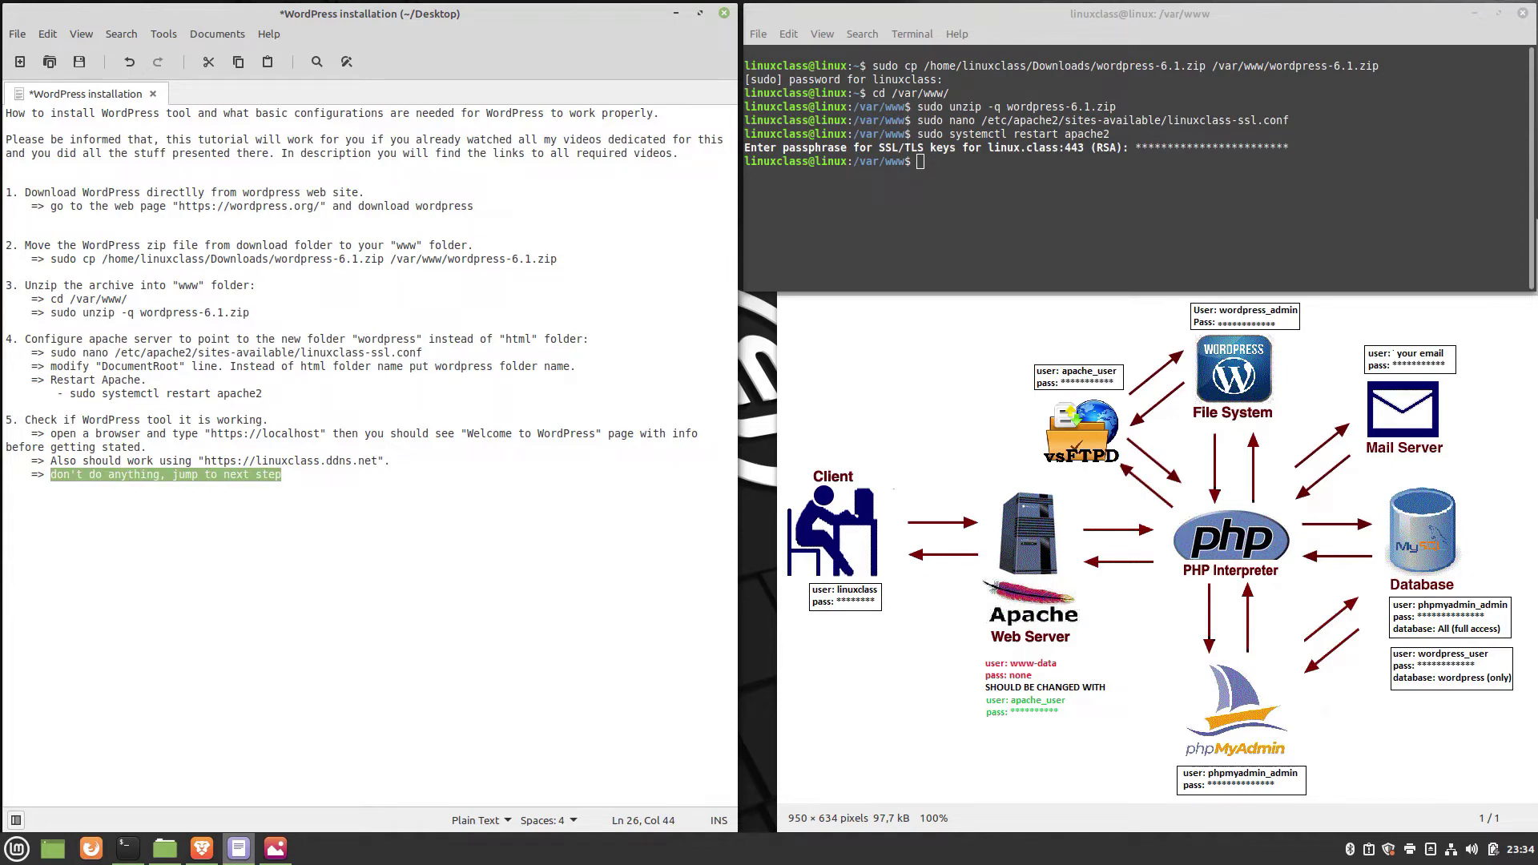
left_click(294, 480)
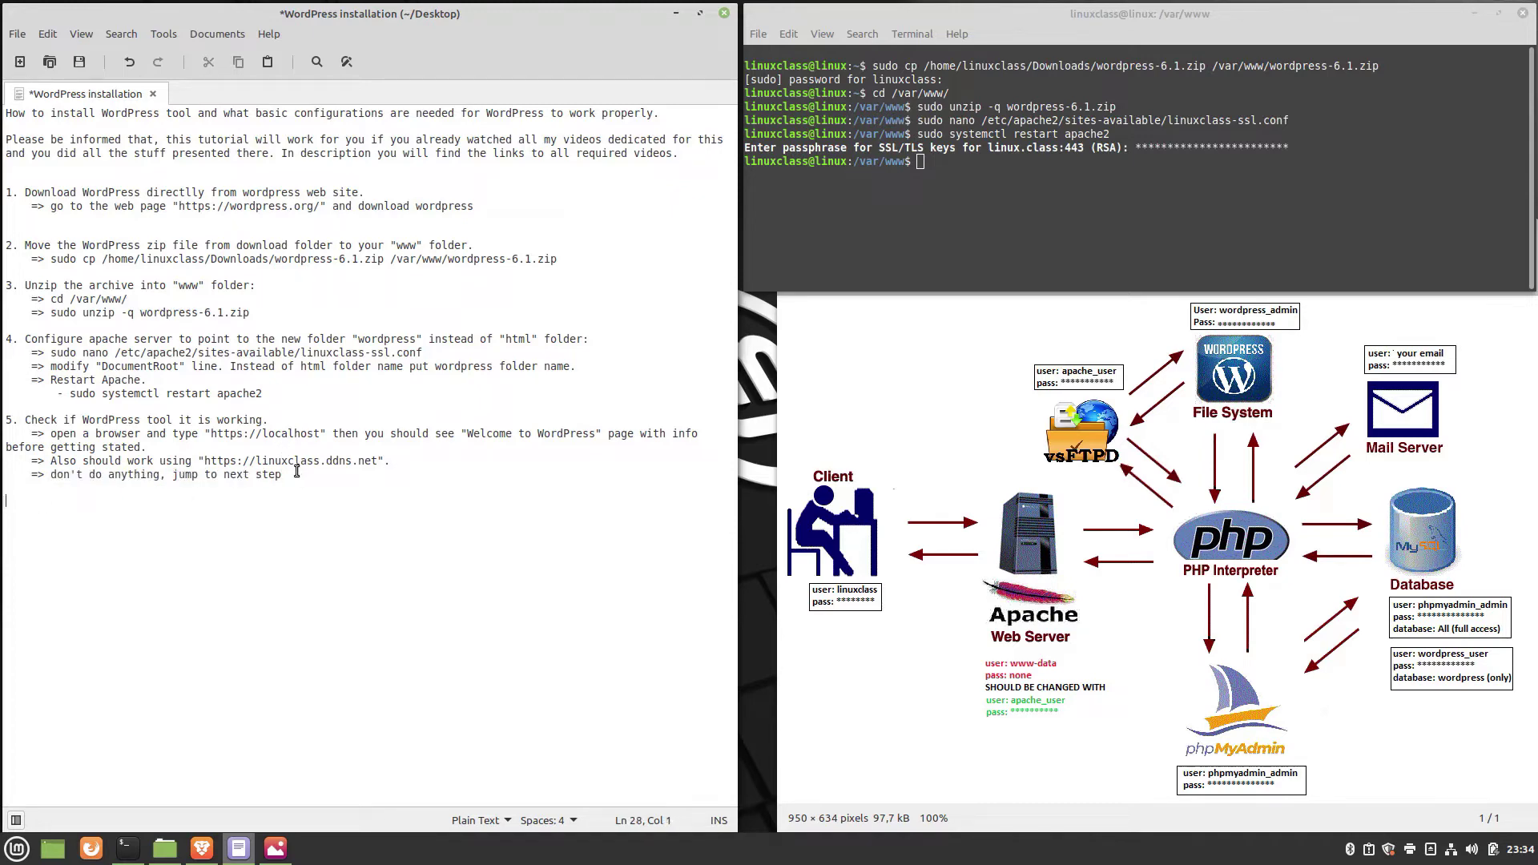
key("ctrl+v")
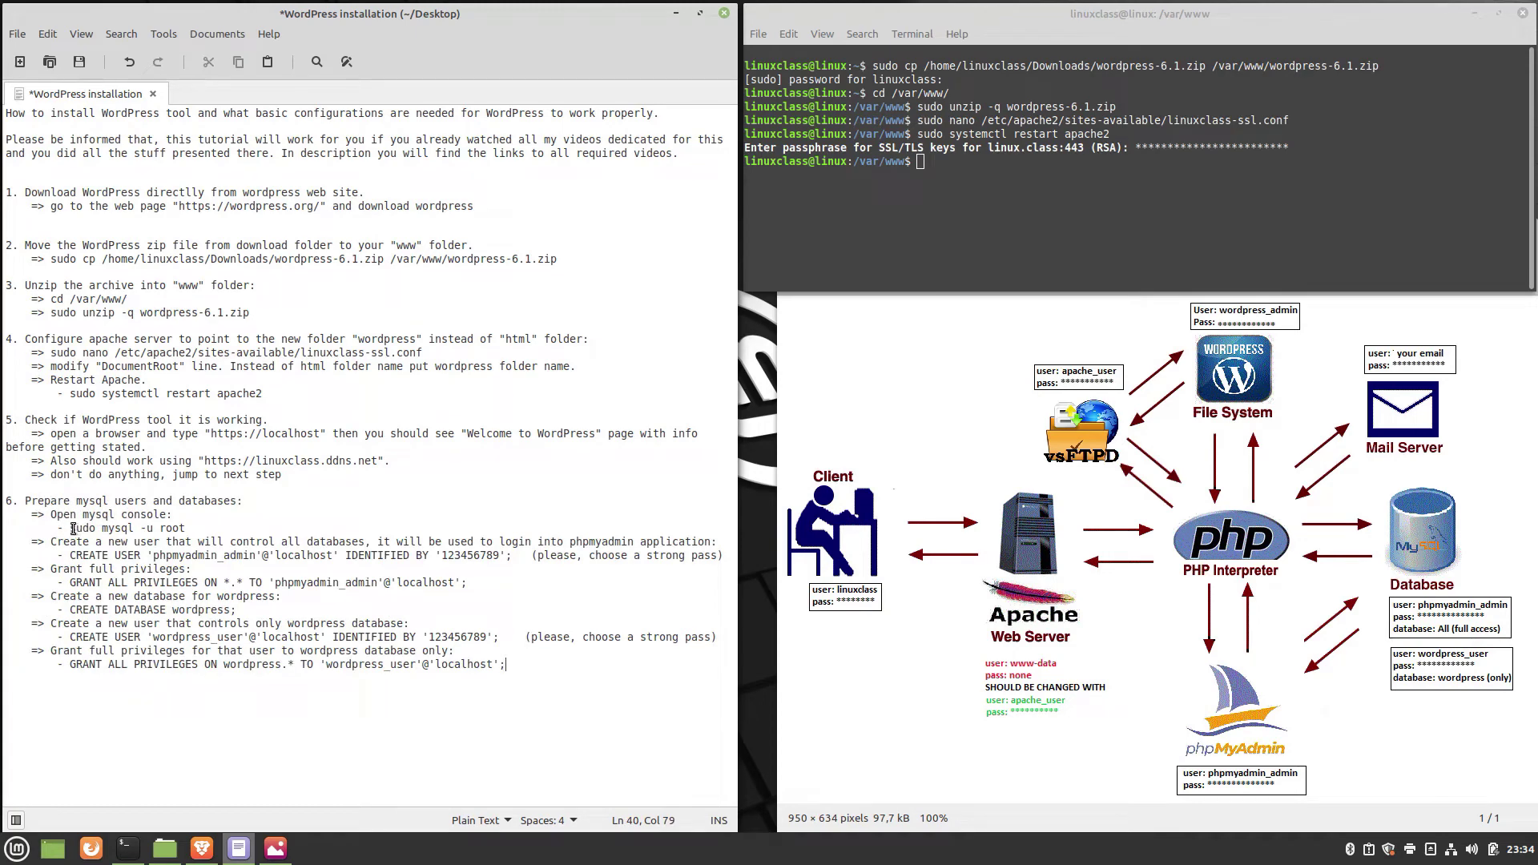
left_click_drag(69, 528, 186, 529)
key("ctrl+c")
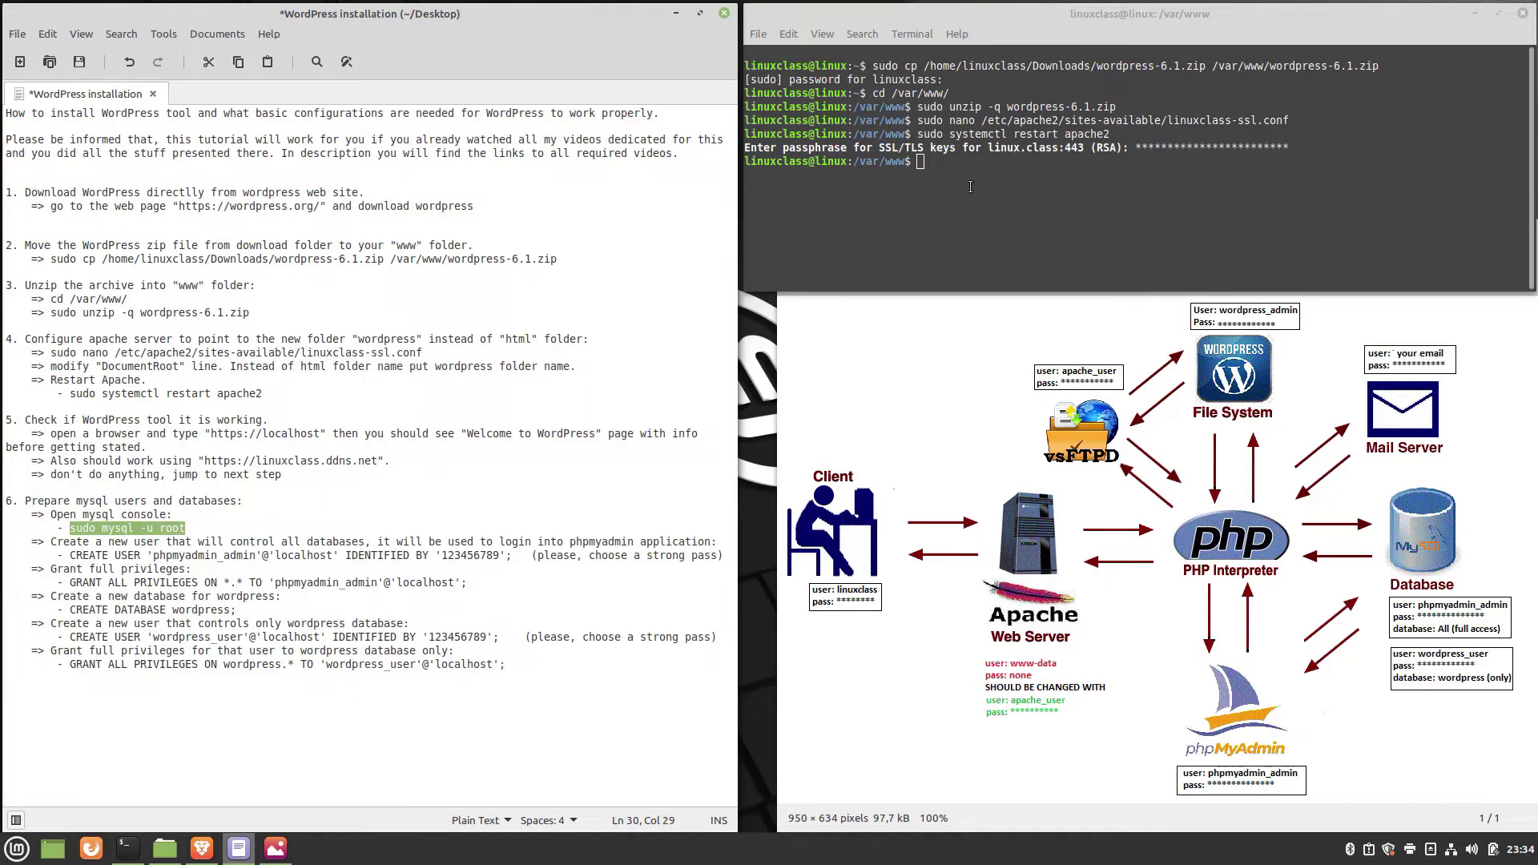
right_click(970, 186)
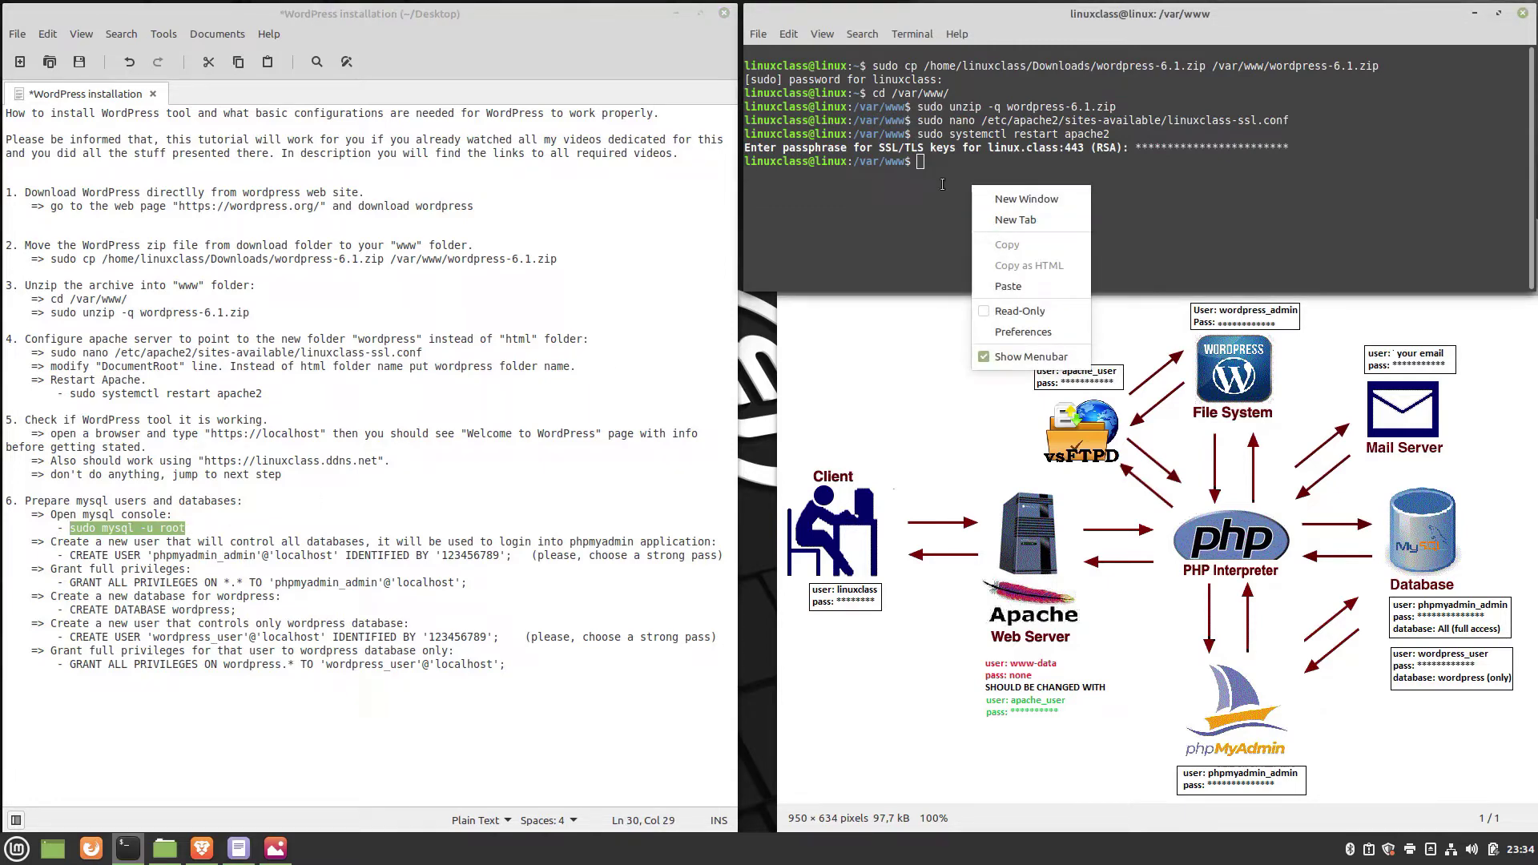
Run sudo mysql -u root with the sudo password to reach the mysql> prompt.
left_click(942, 184)
right_click(973, 203)
left_click(1007, 301)
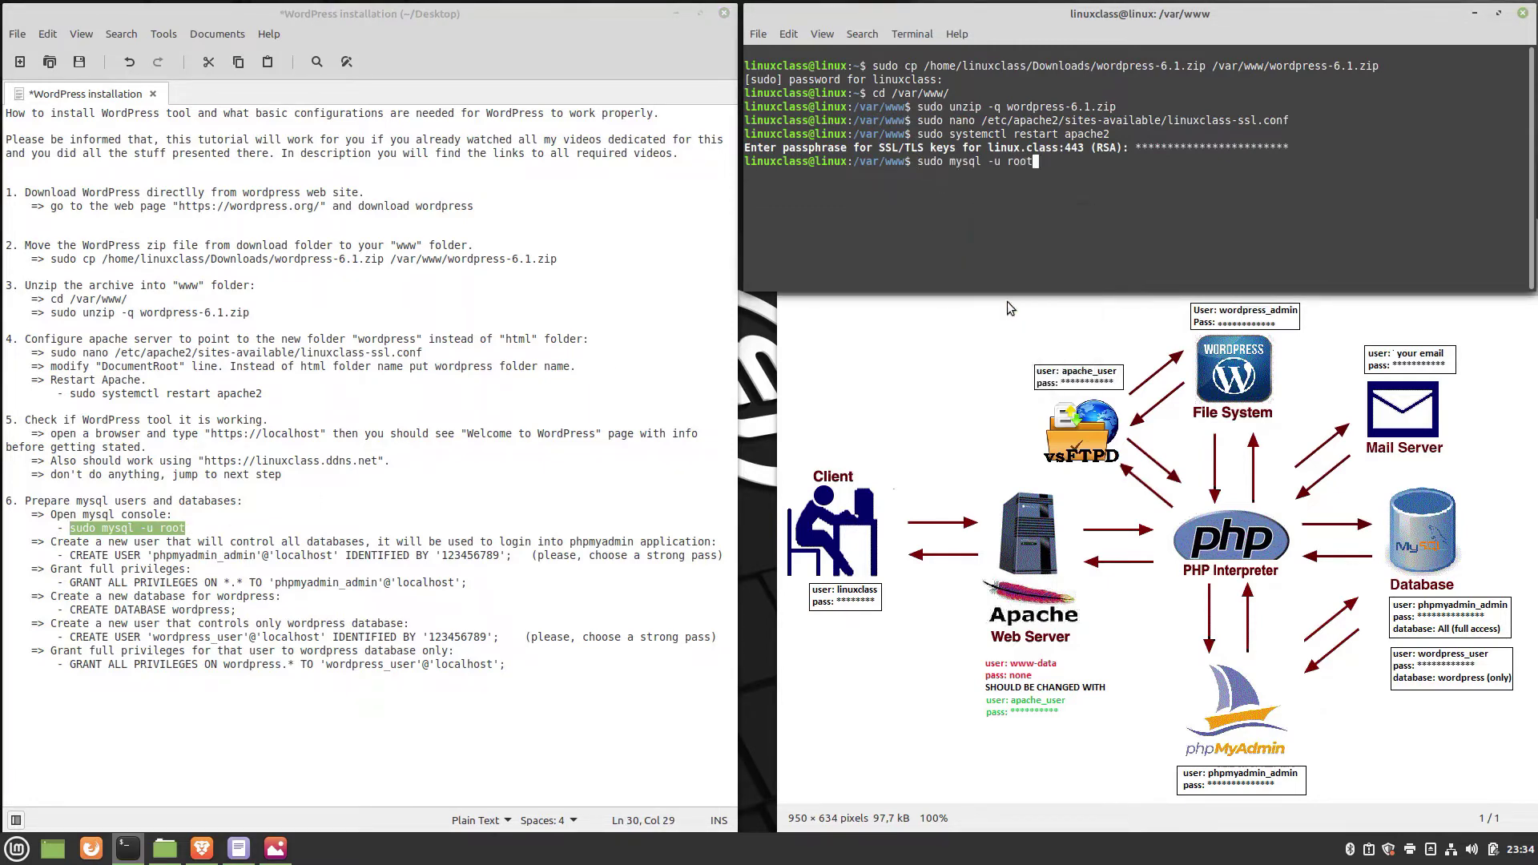
key("Return")
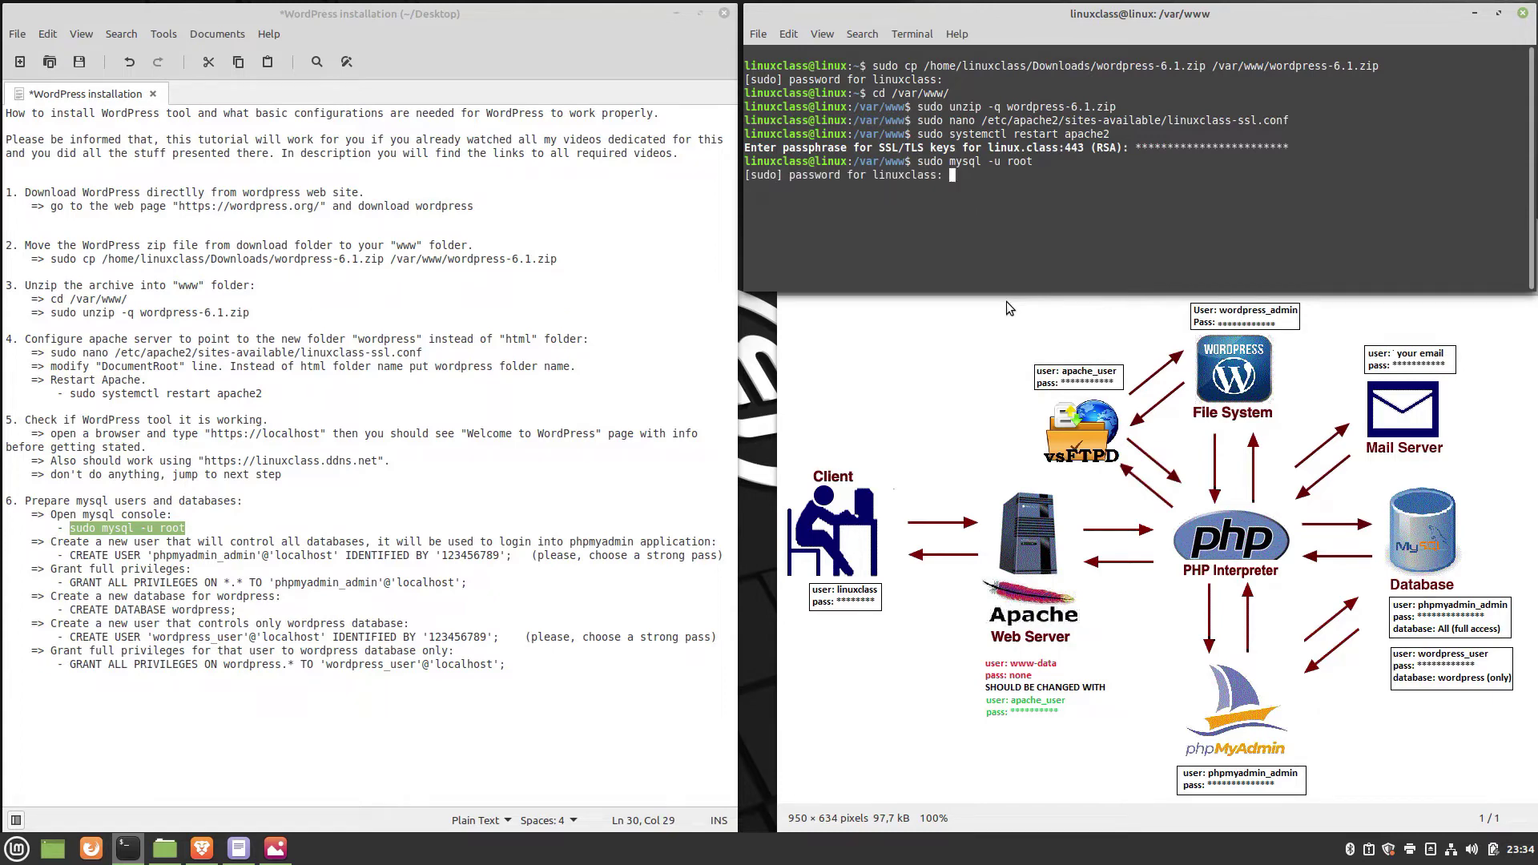
type("************")
key("Return")
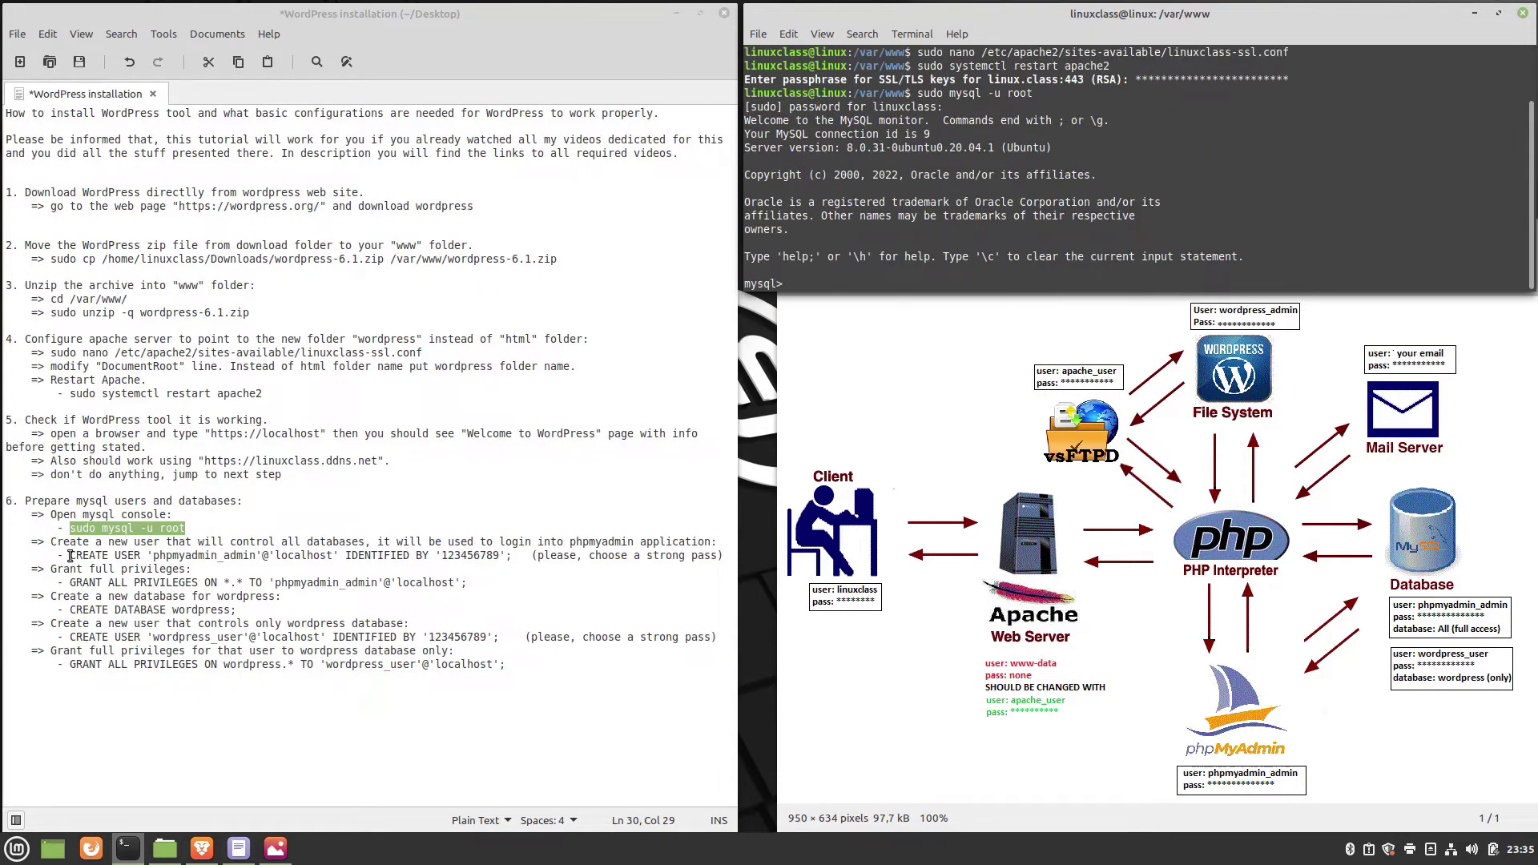
left_click_drag(70, 555, 513, 556)
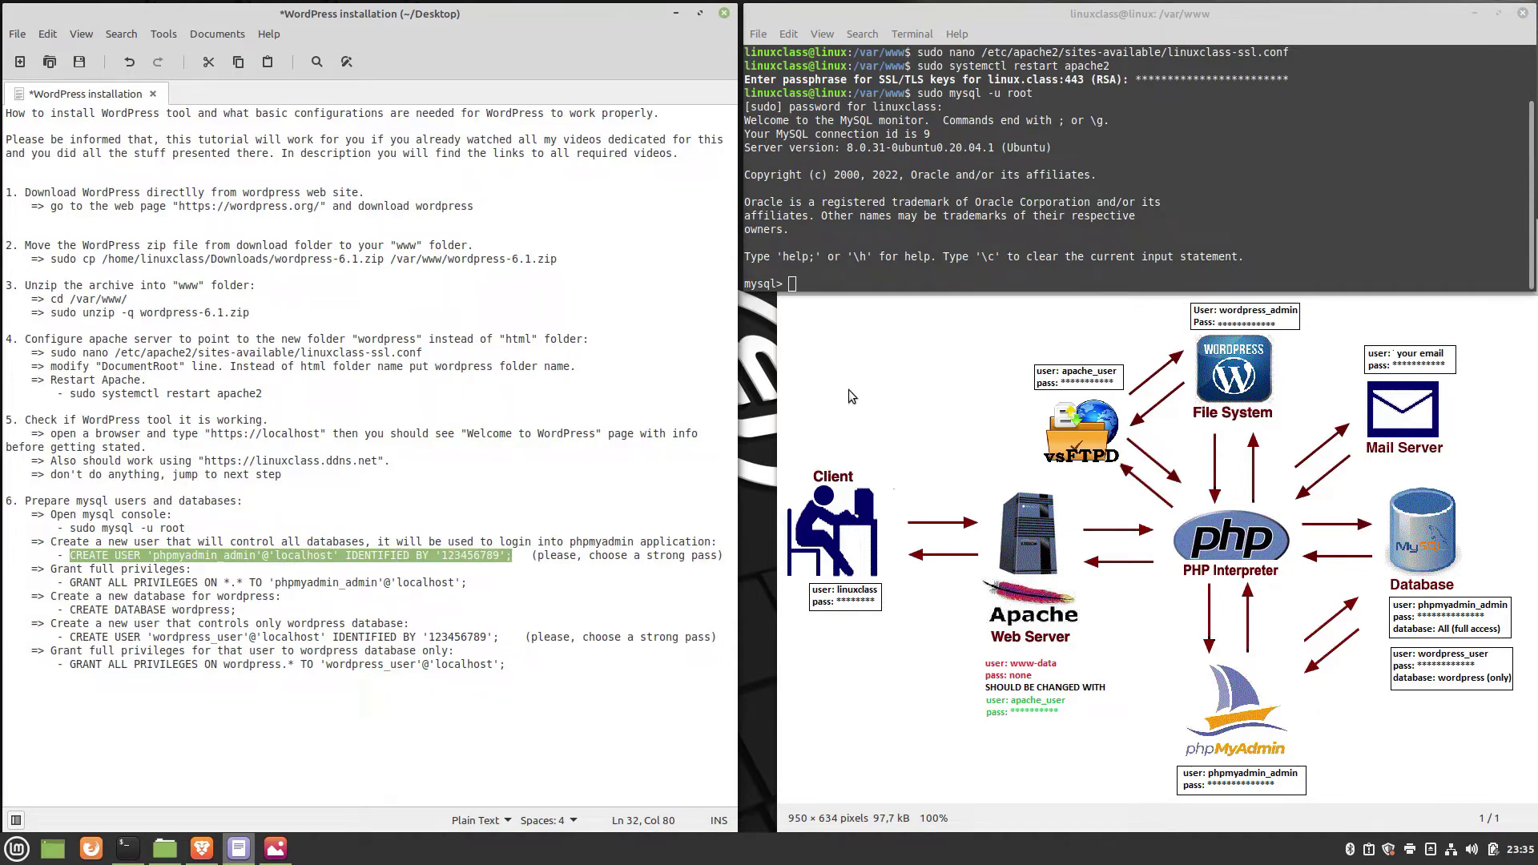
Create the phpmyadmin_admin MySQL user and grant it all privileges.
right_click(833, 276)
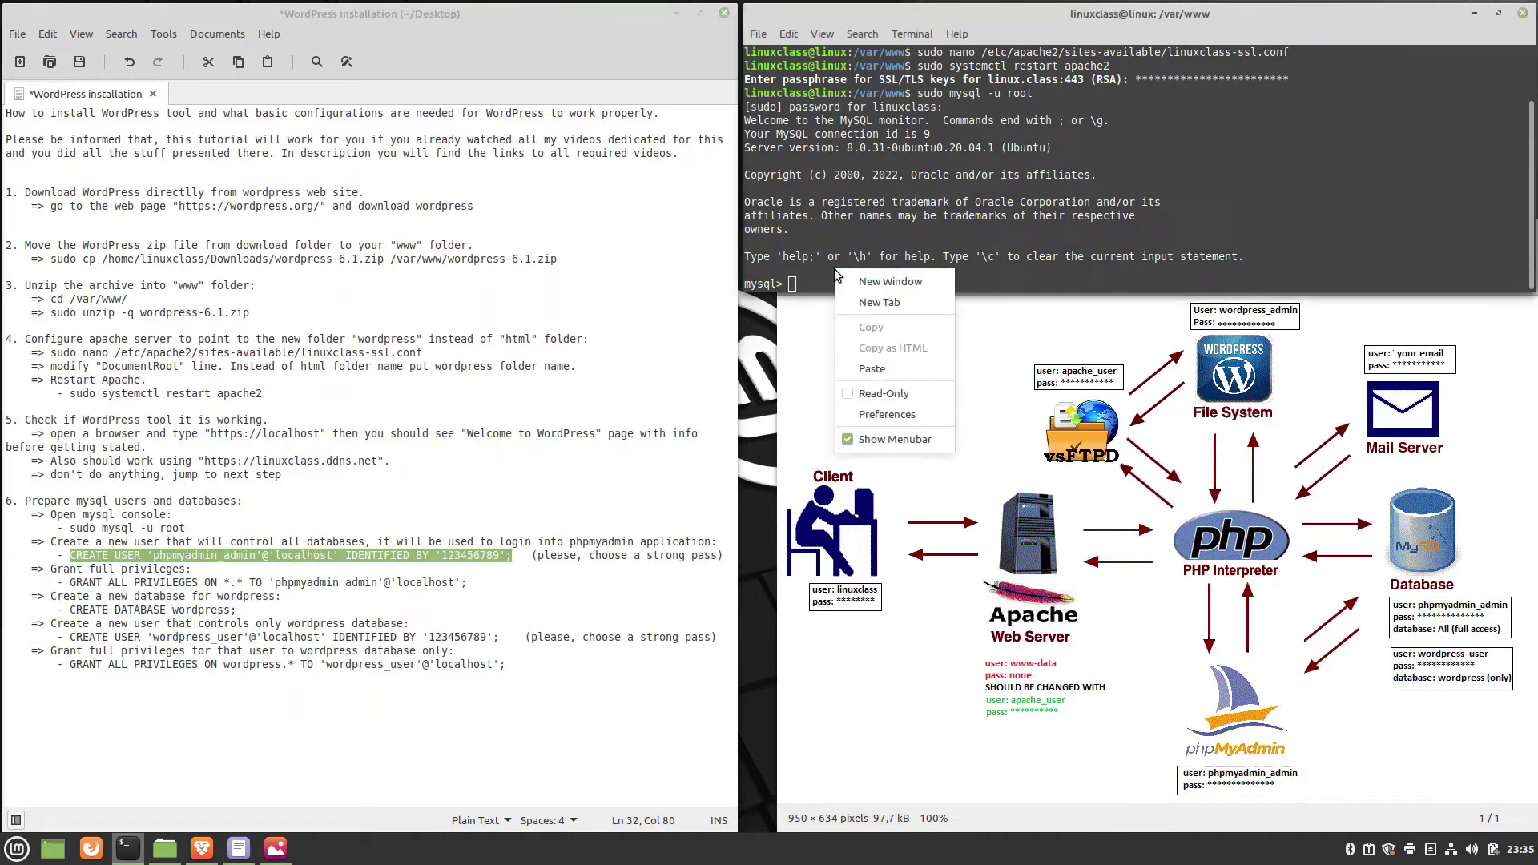
left_click(879, 374)
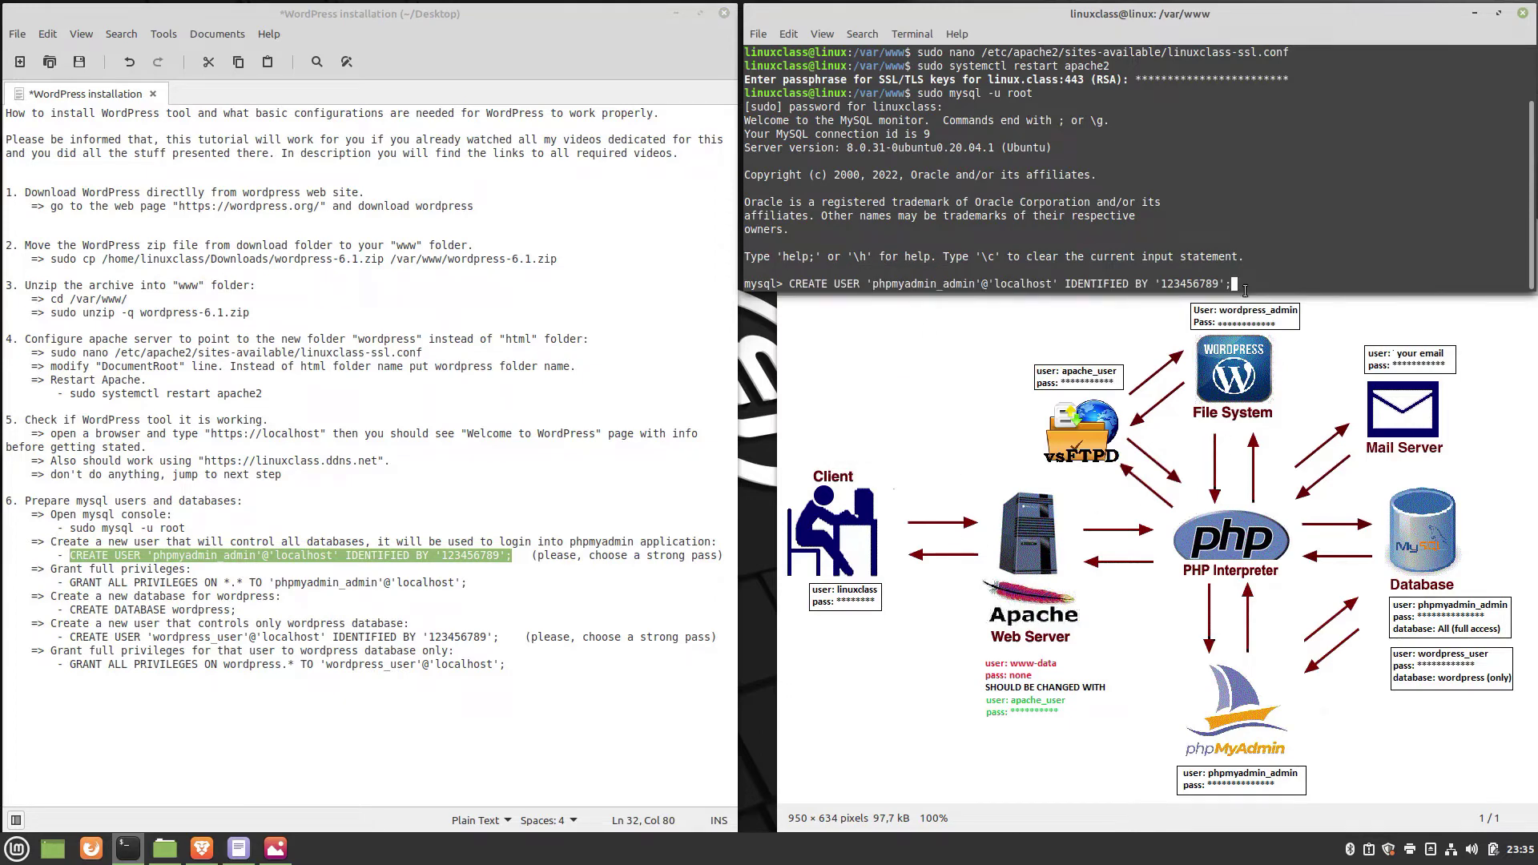
key("Return")
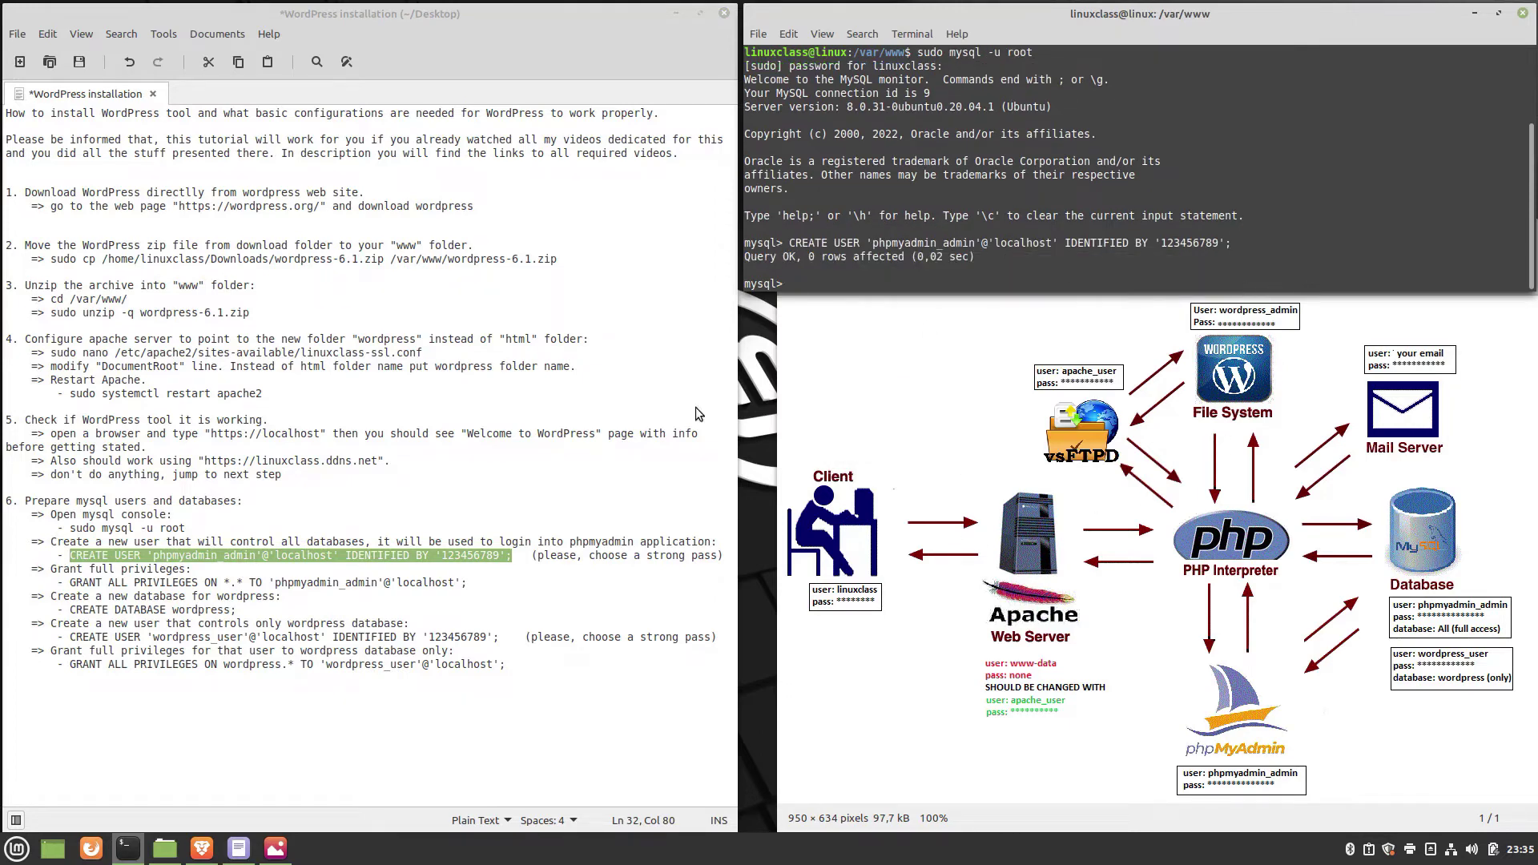
left_click(70, 583)
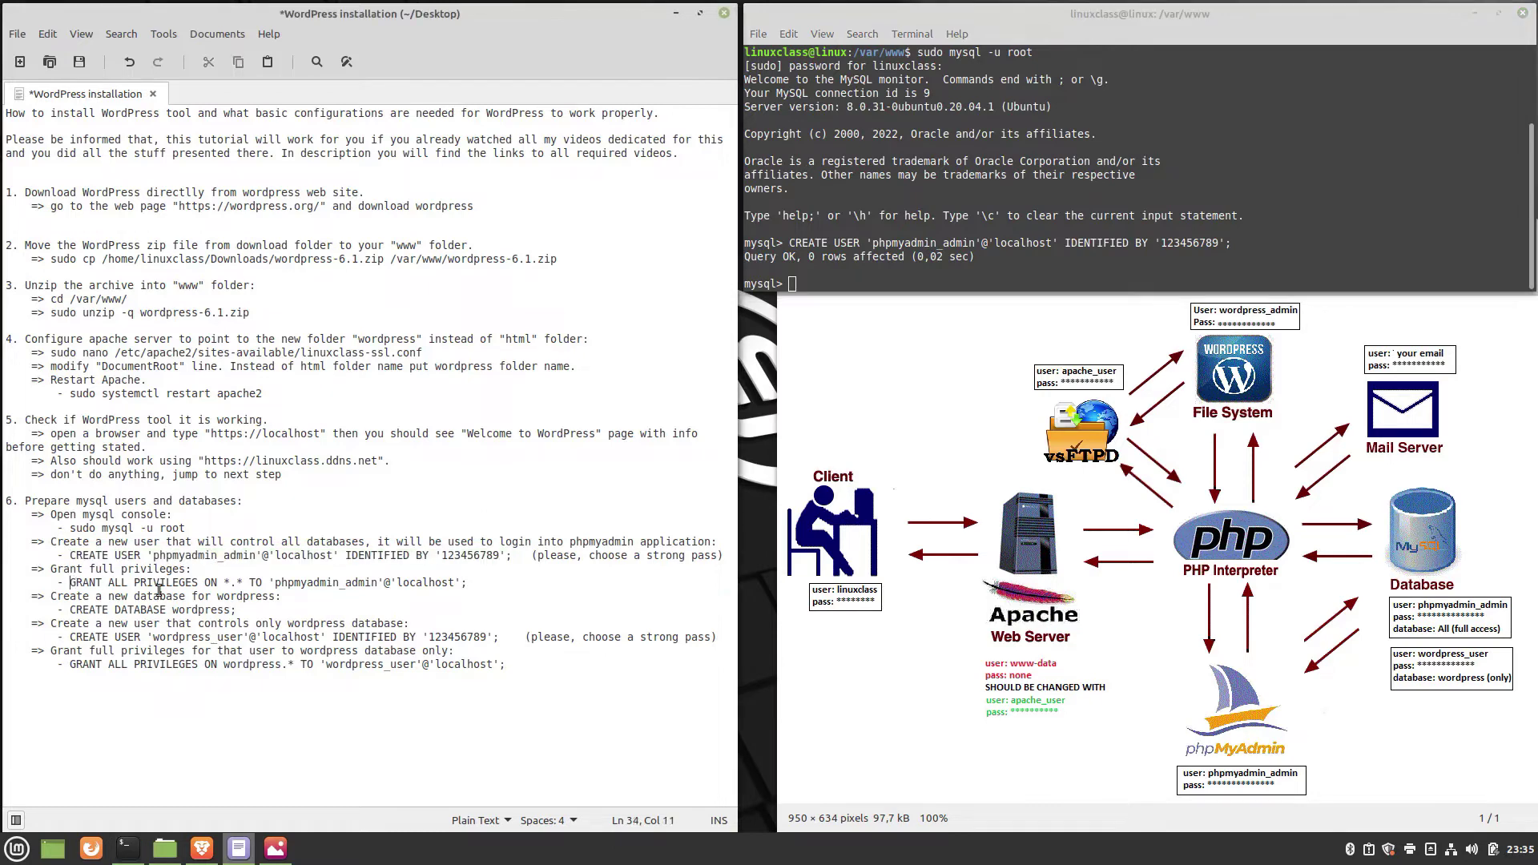
left_click_drag(159, 590, 469, 583)
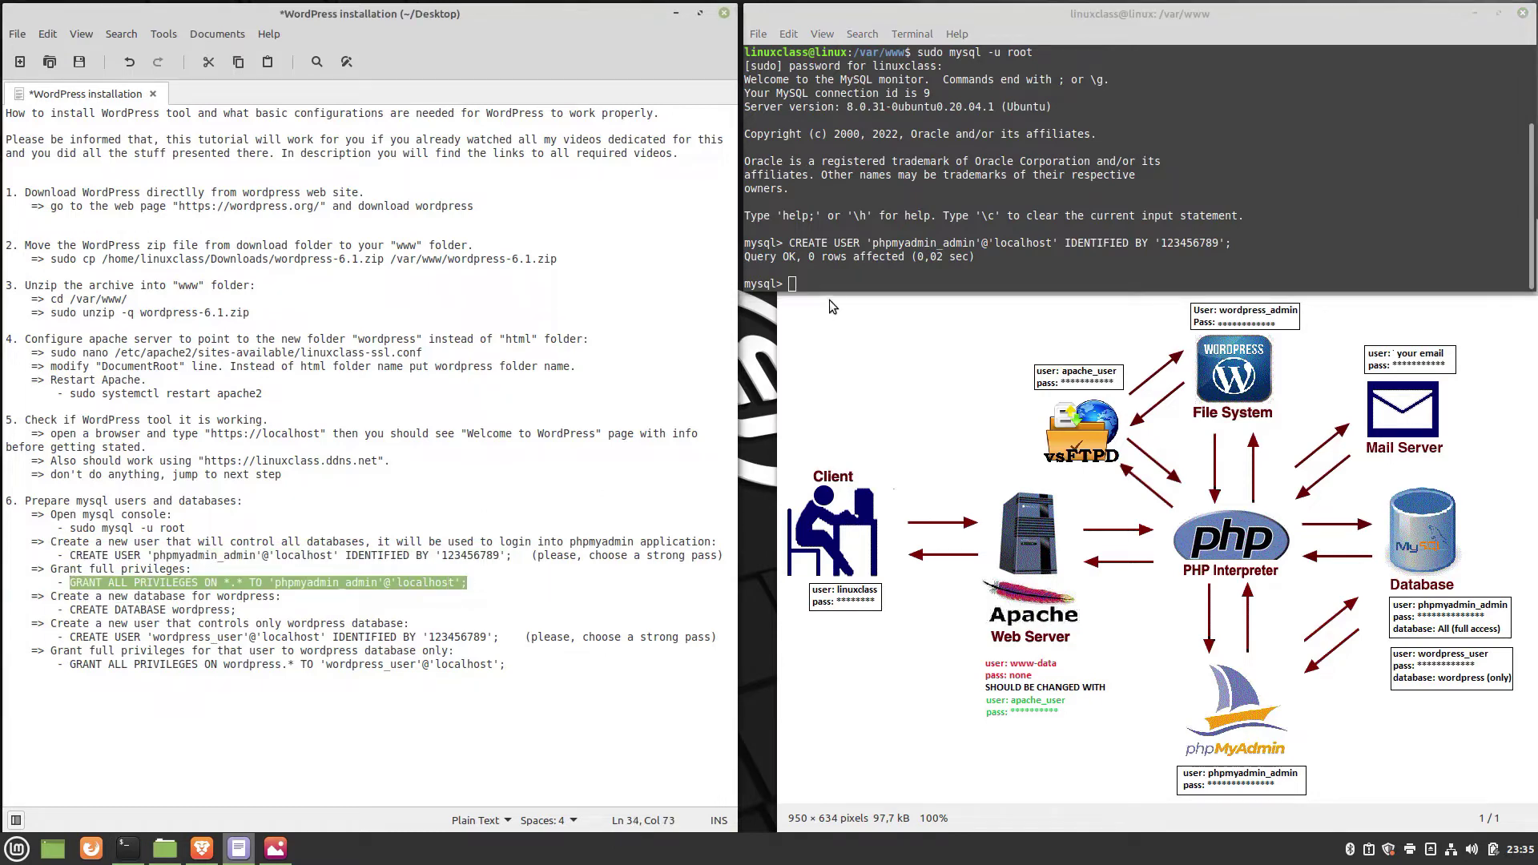
right_click(823, 278)
left_click(860, 382)
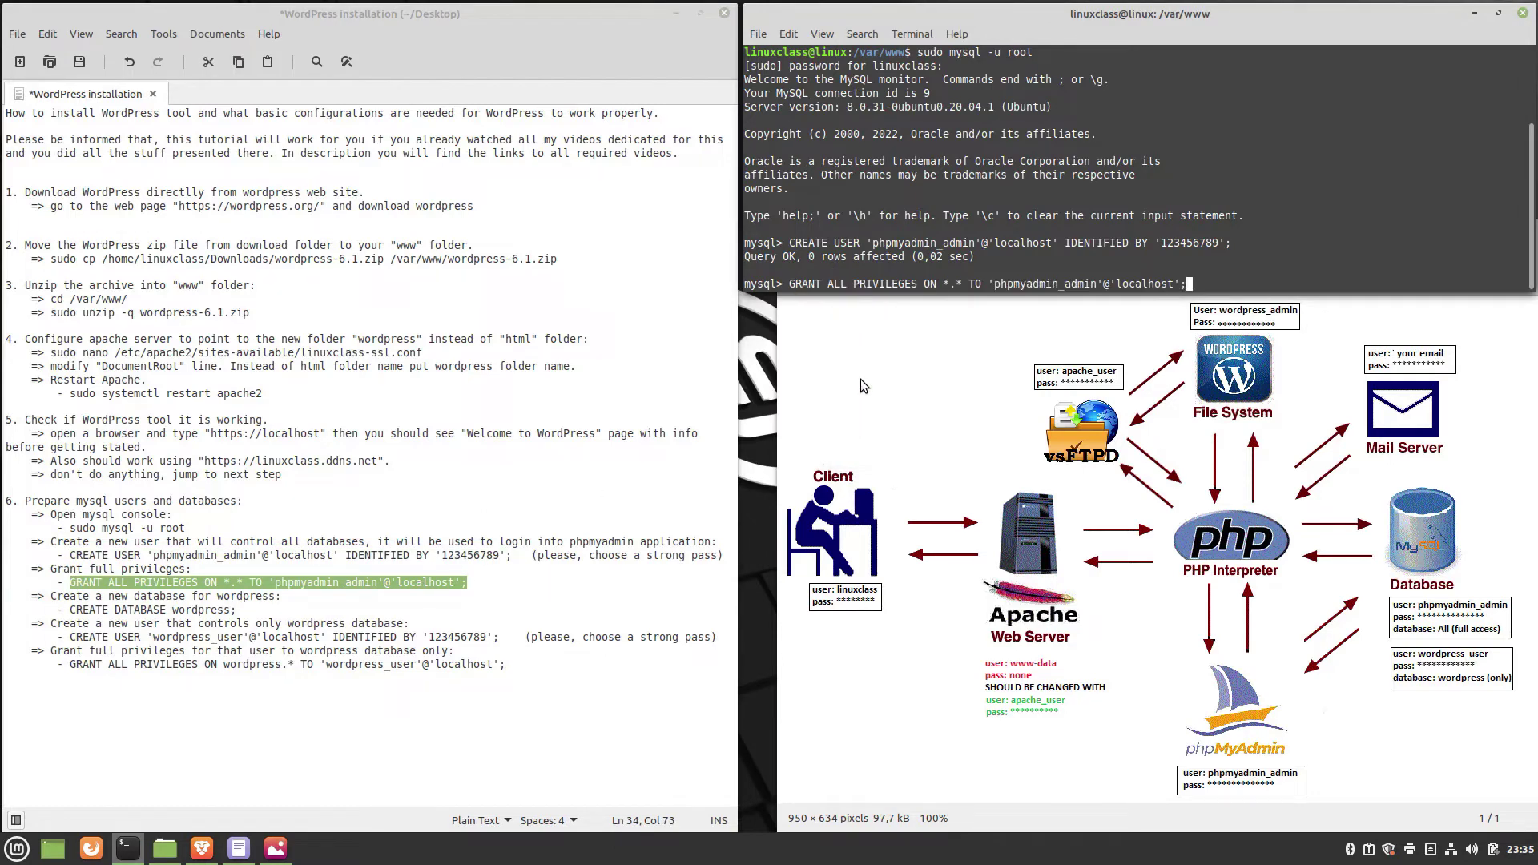
key("Return")
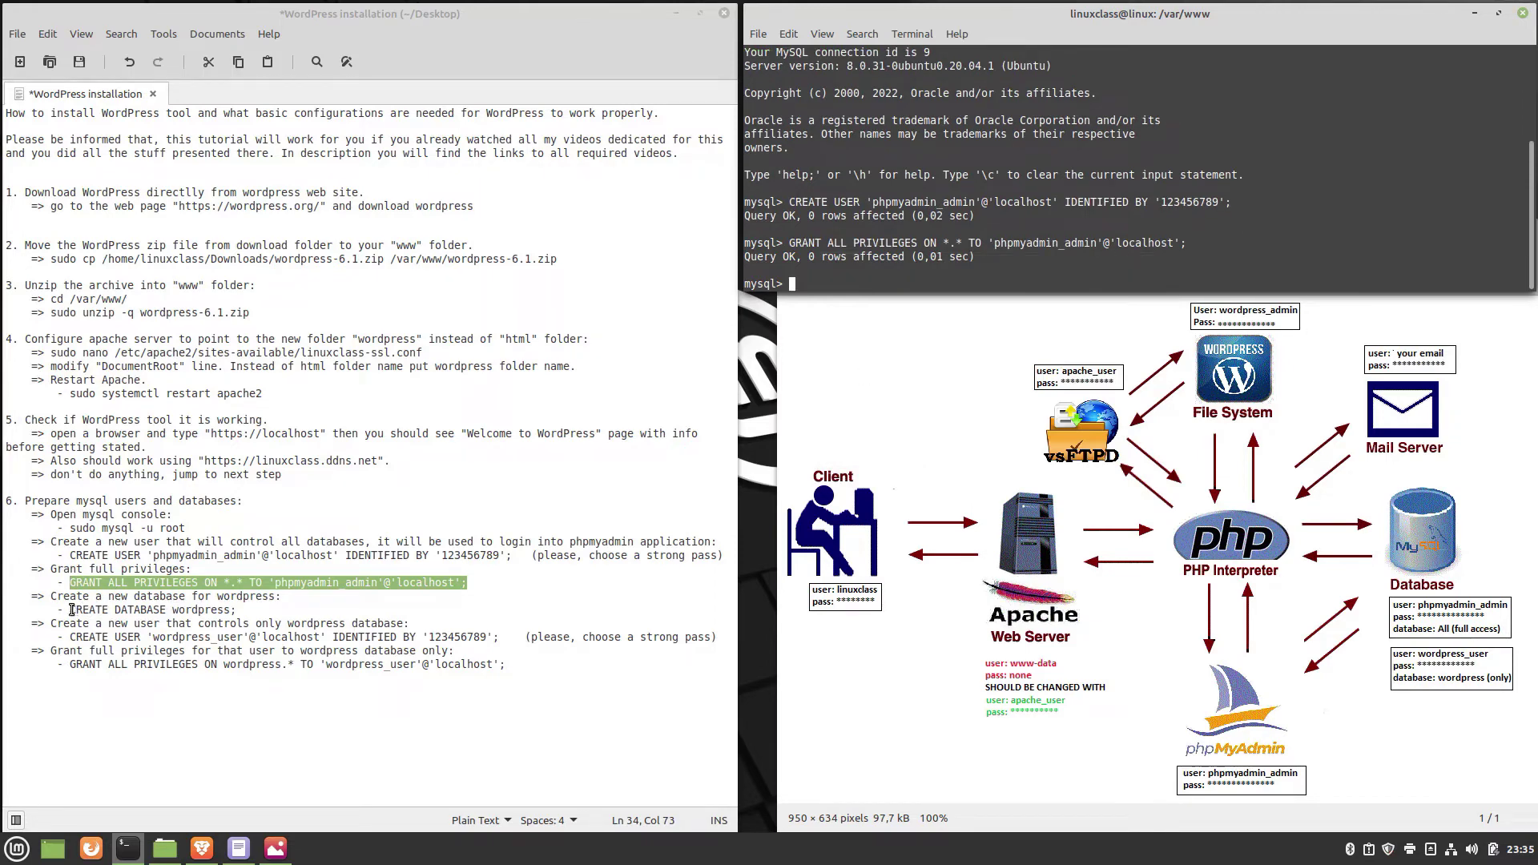
Create the wordpress database and the wordpress_user account.
left_click_drag(69, 611, 240, 610)
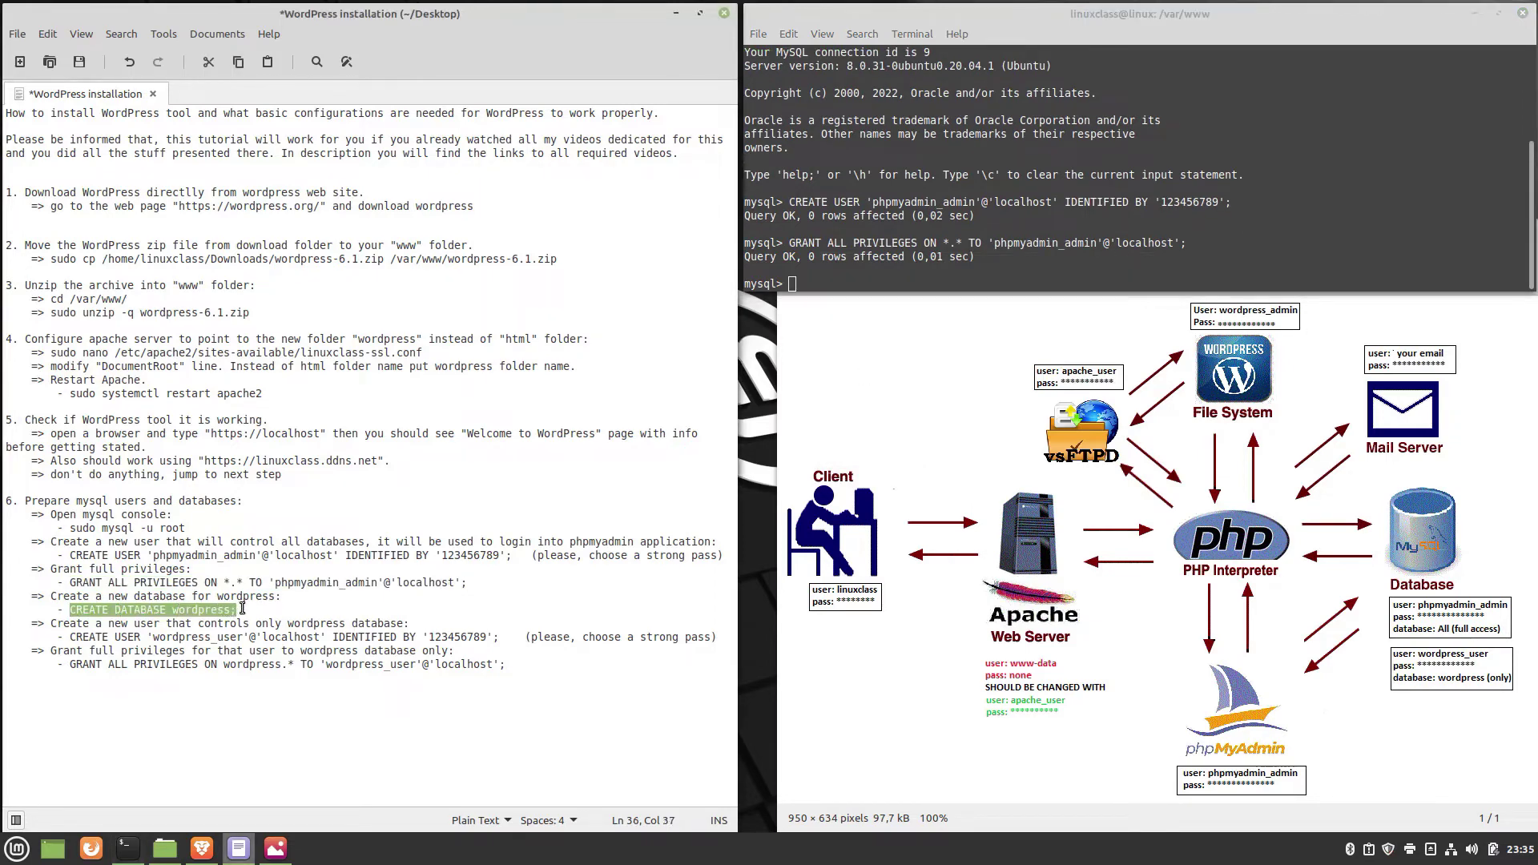
right_click(842, 284)
left_click(881, 378)
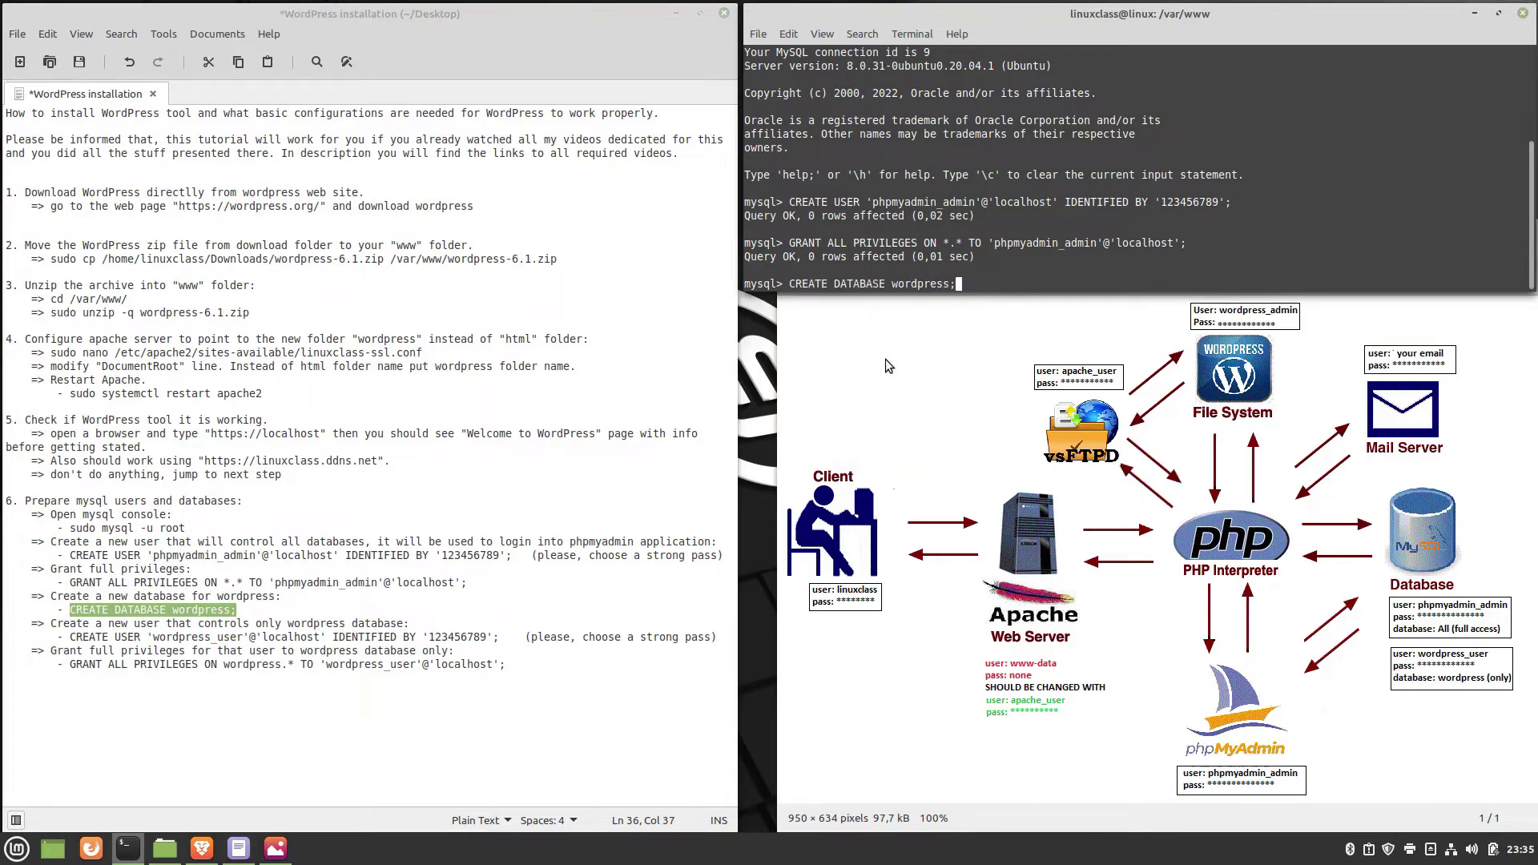
key("Return")
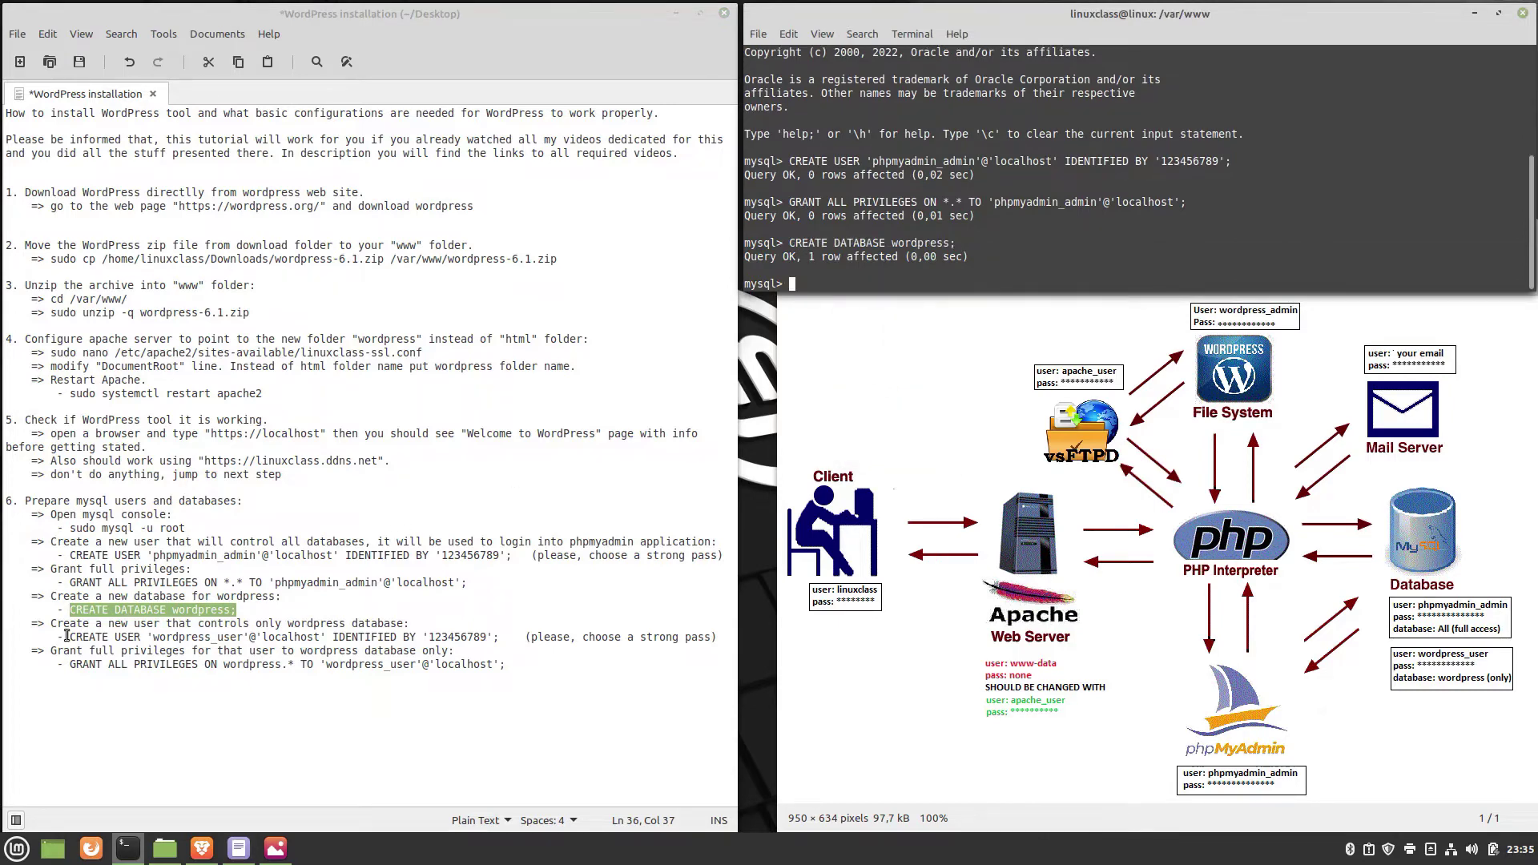
left_click_drag(69, 636, 500, 639)
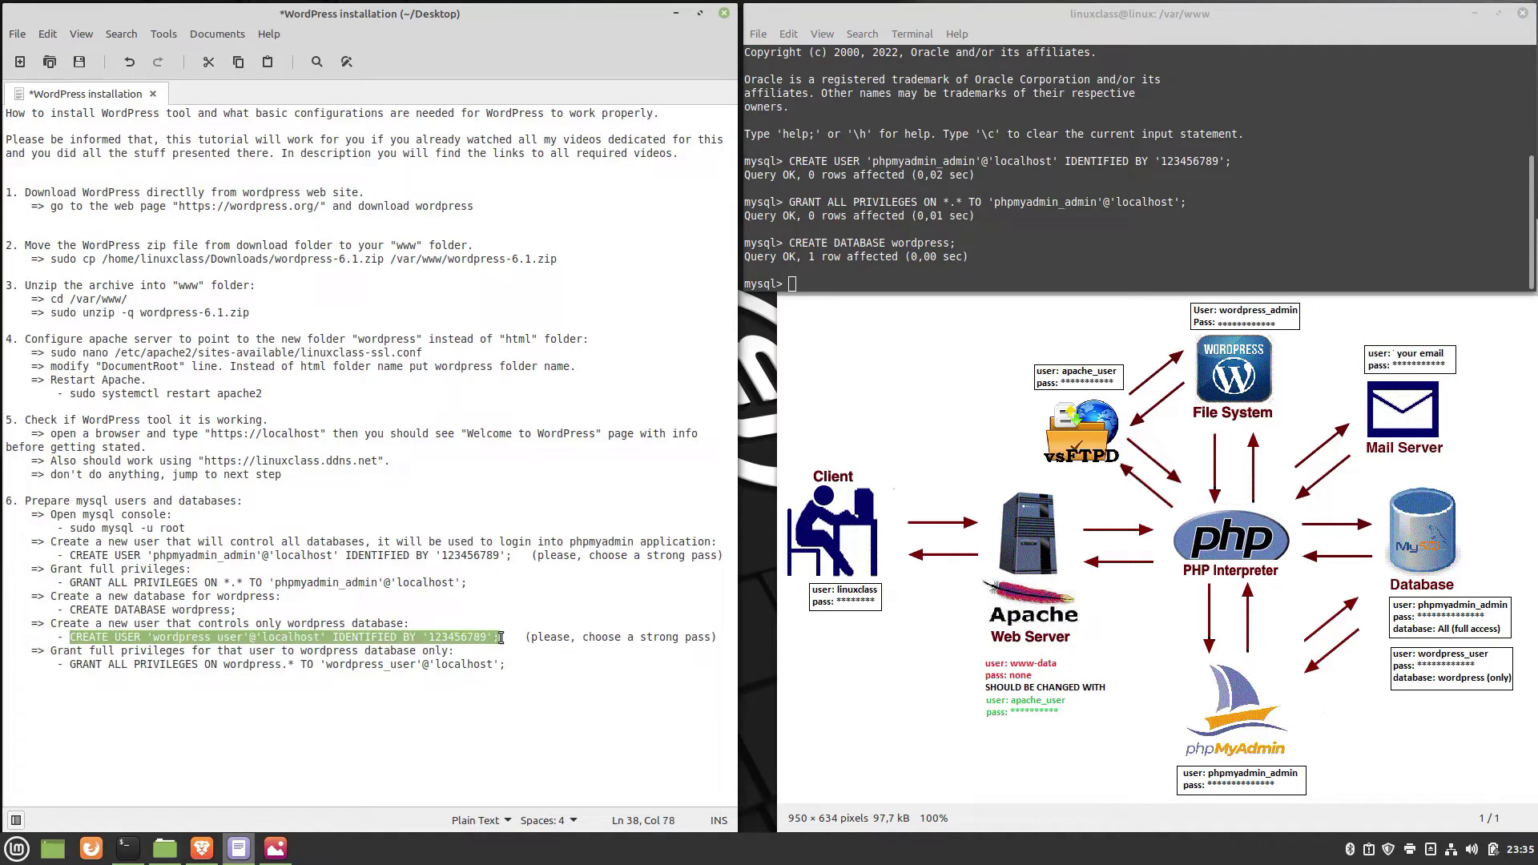
right_click(832, 284)
left_click(854, 373)
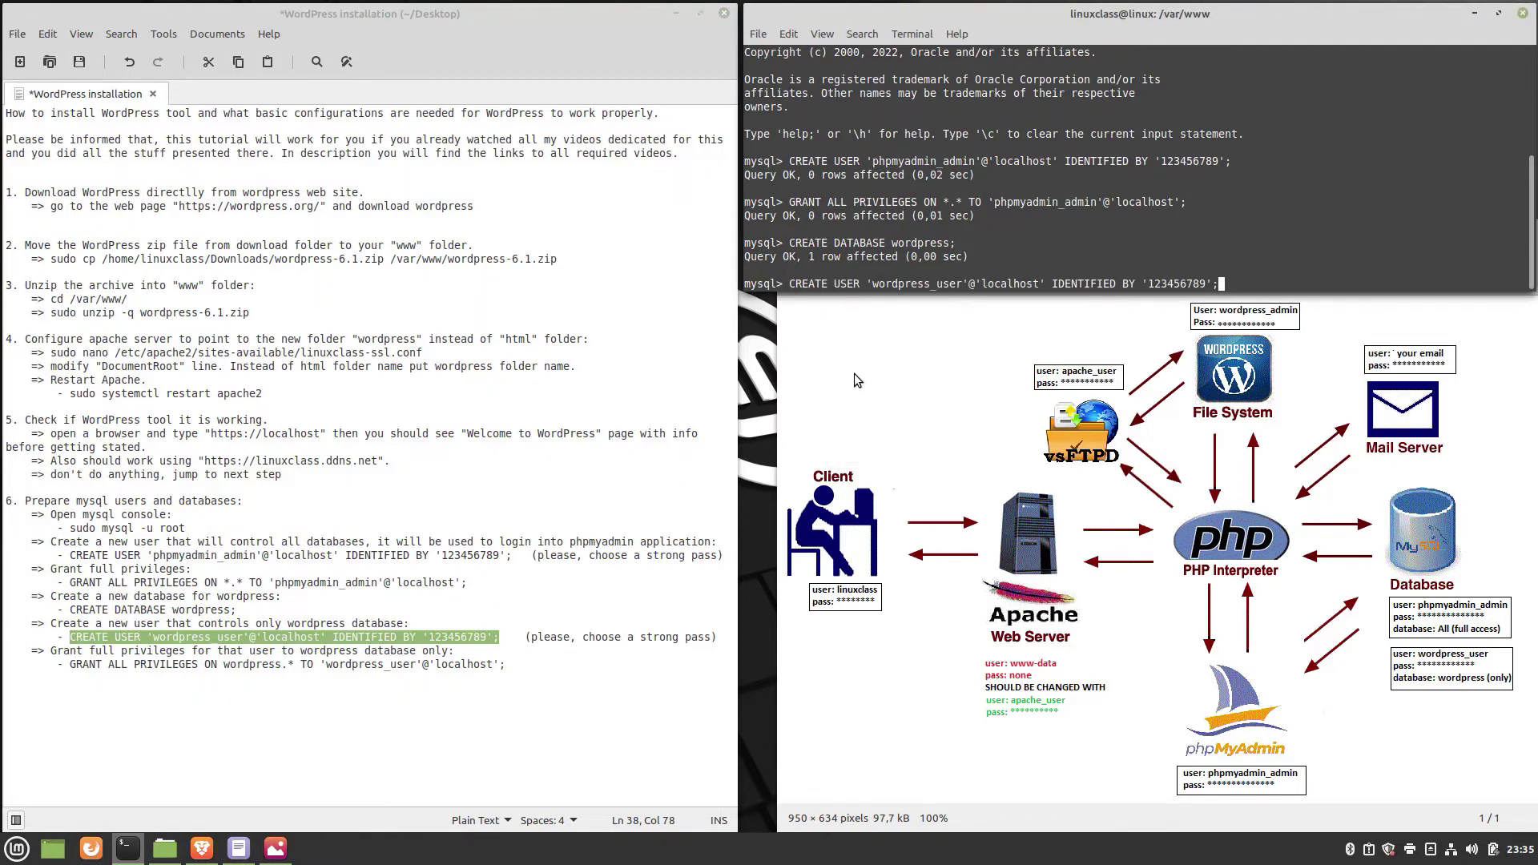
key("Return")
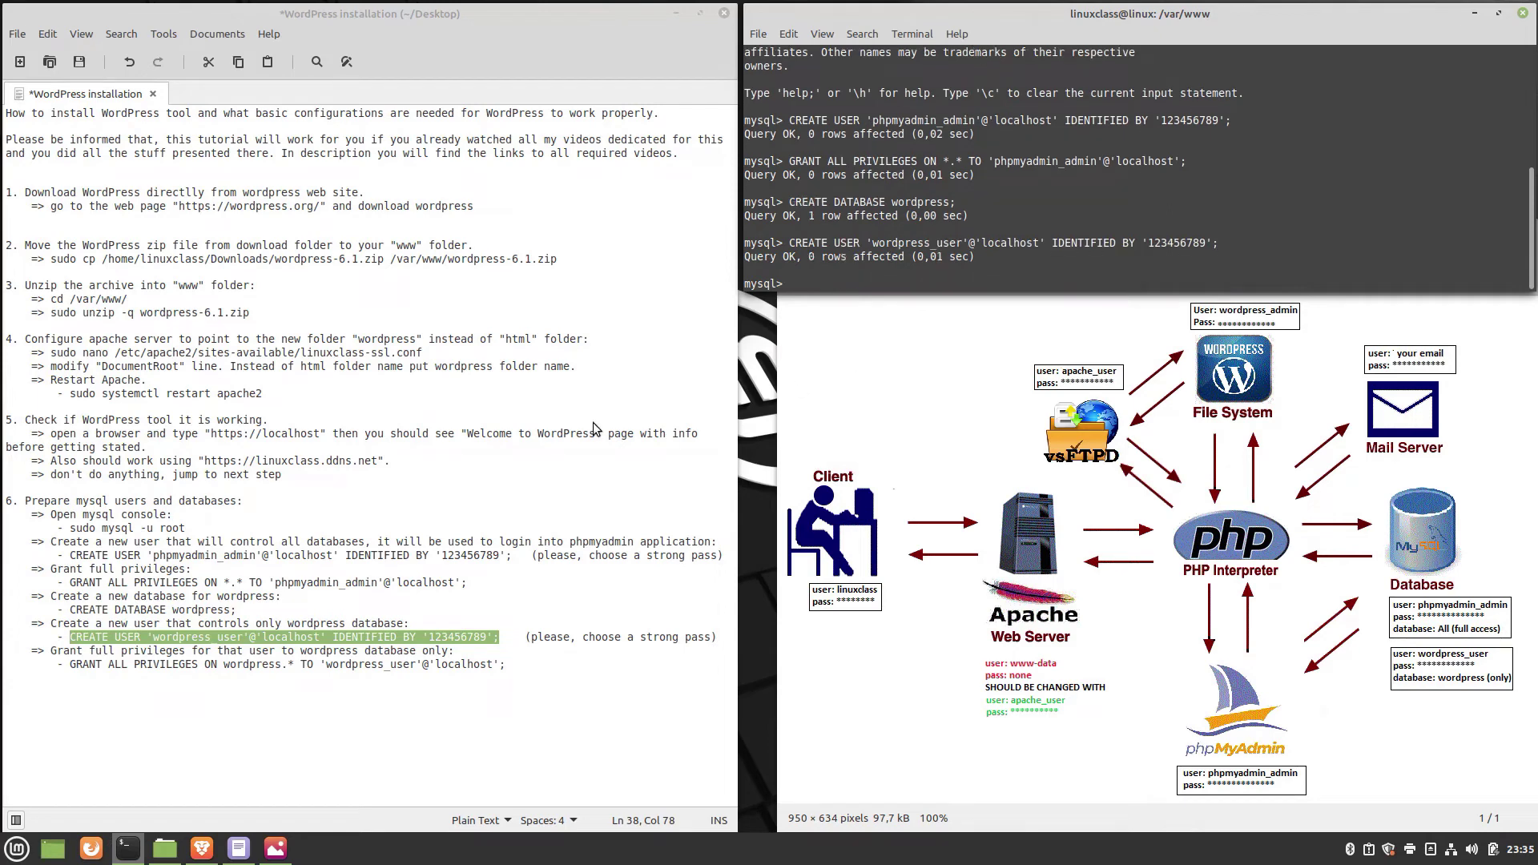
Grant wordpress_user full rights on the wordpress database and exit MySQL.
left_click_drag(70, 664, 507, 661)
key("ctrl+c")
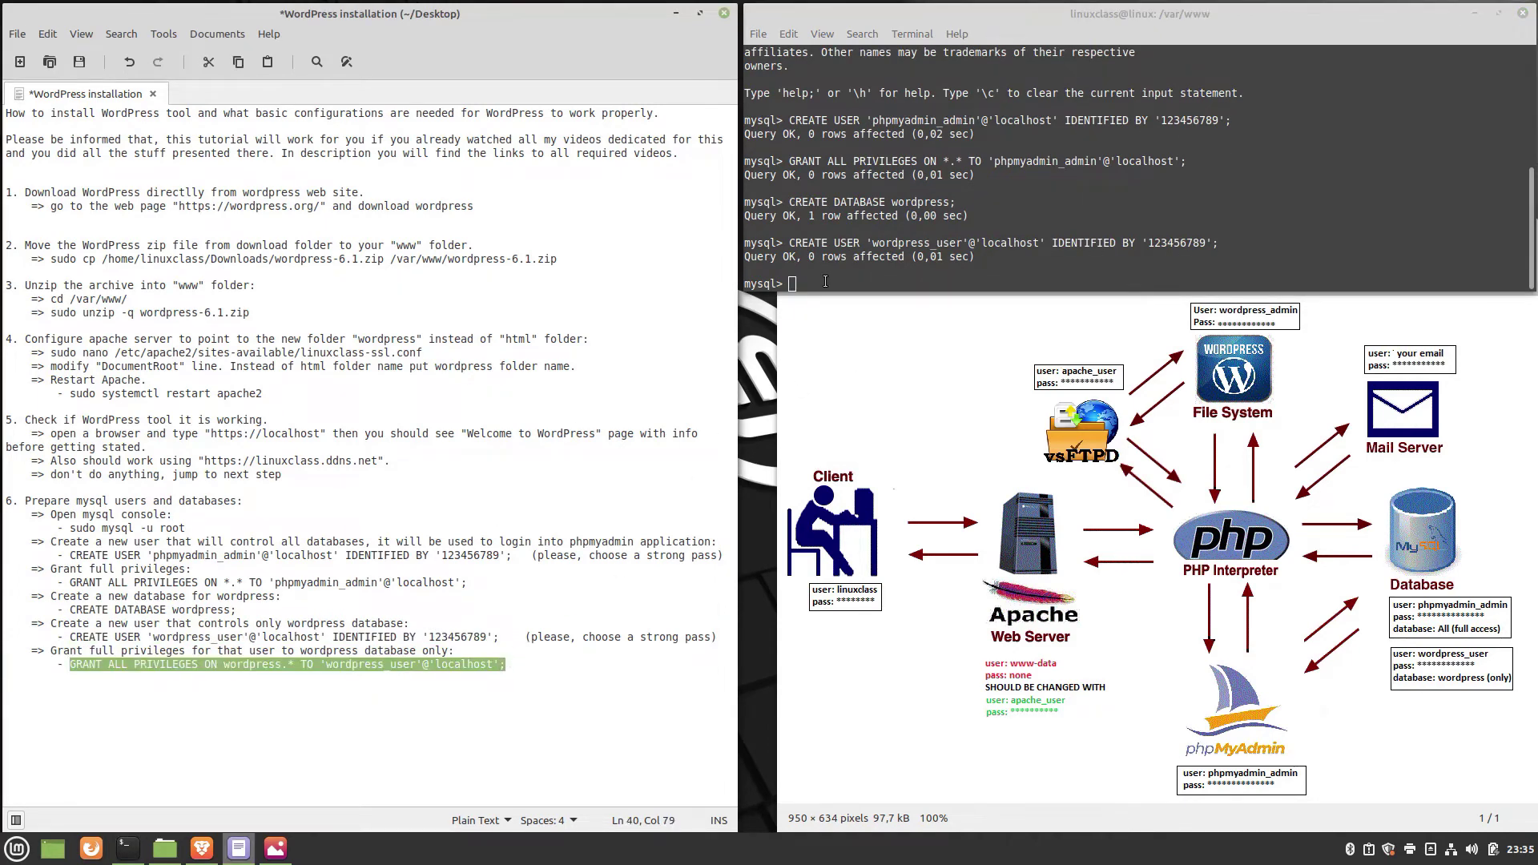
right_click(827, 283)
left_click(868, 384)
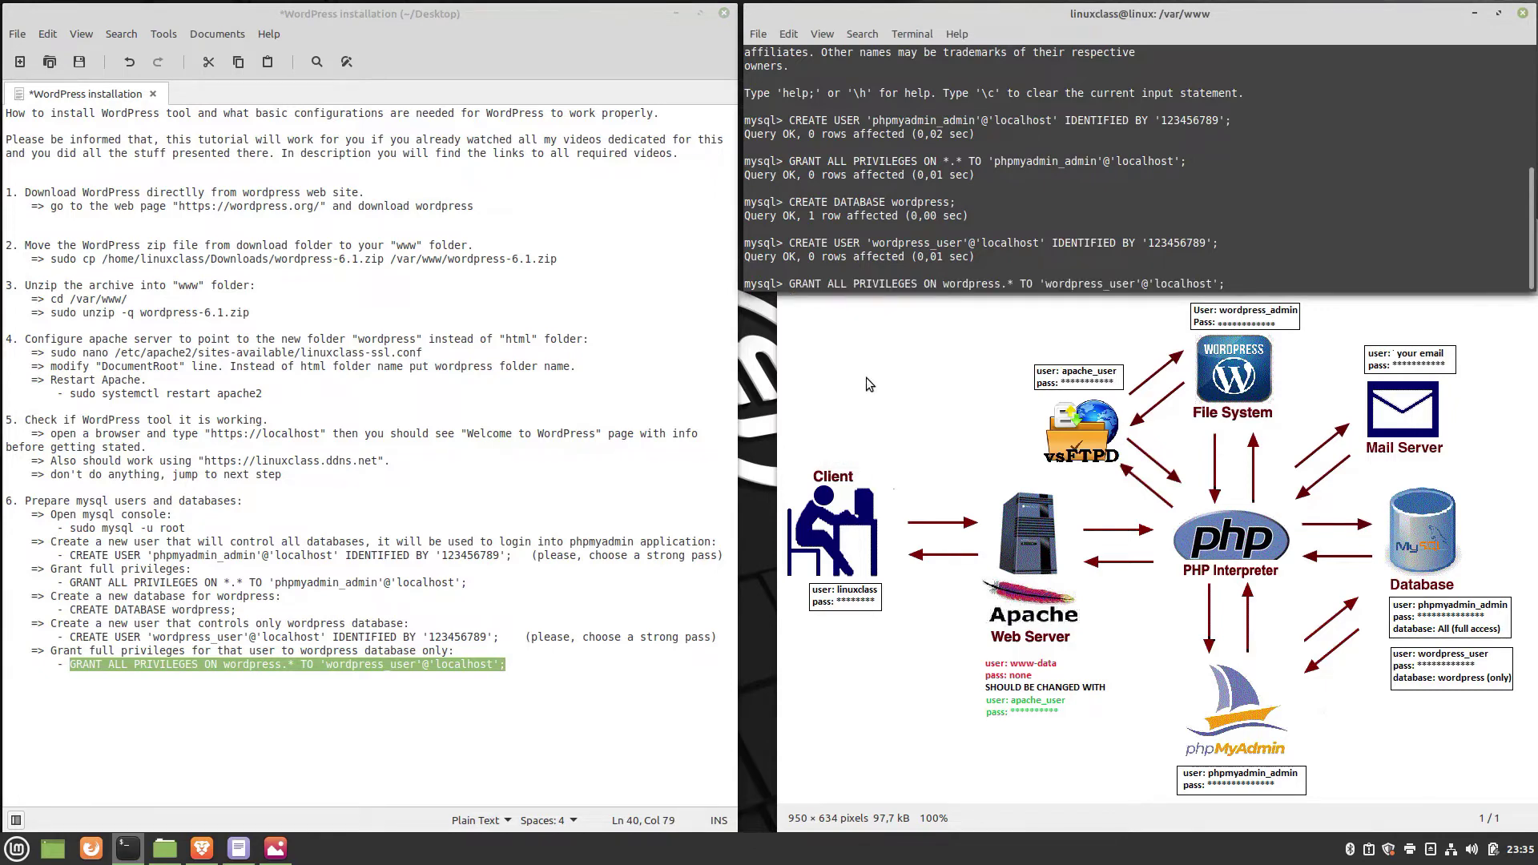
key("Return")
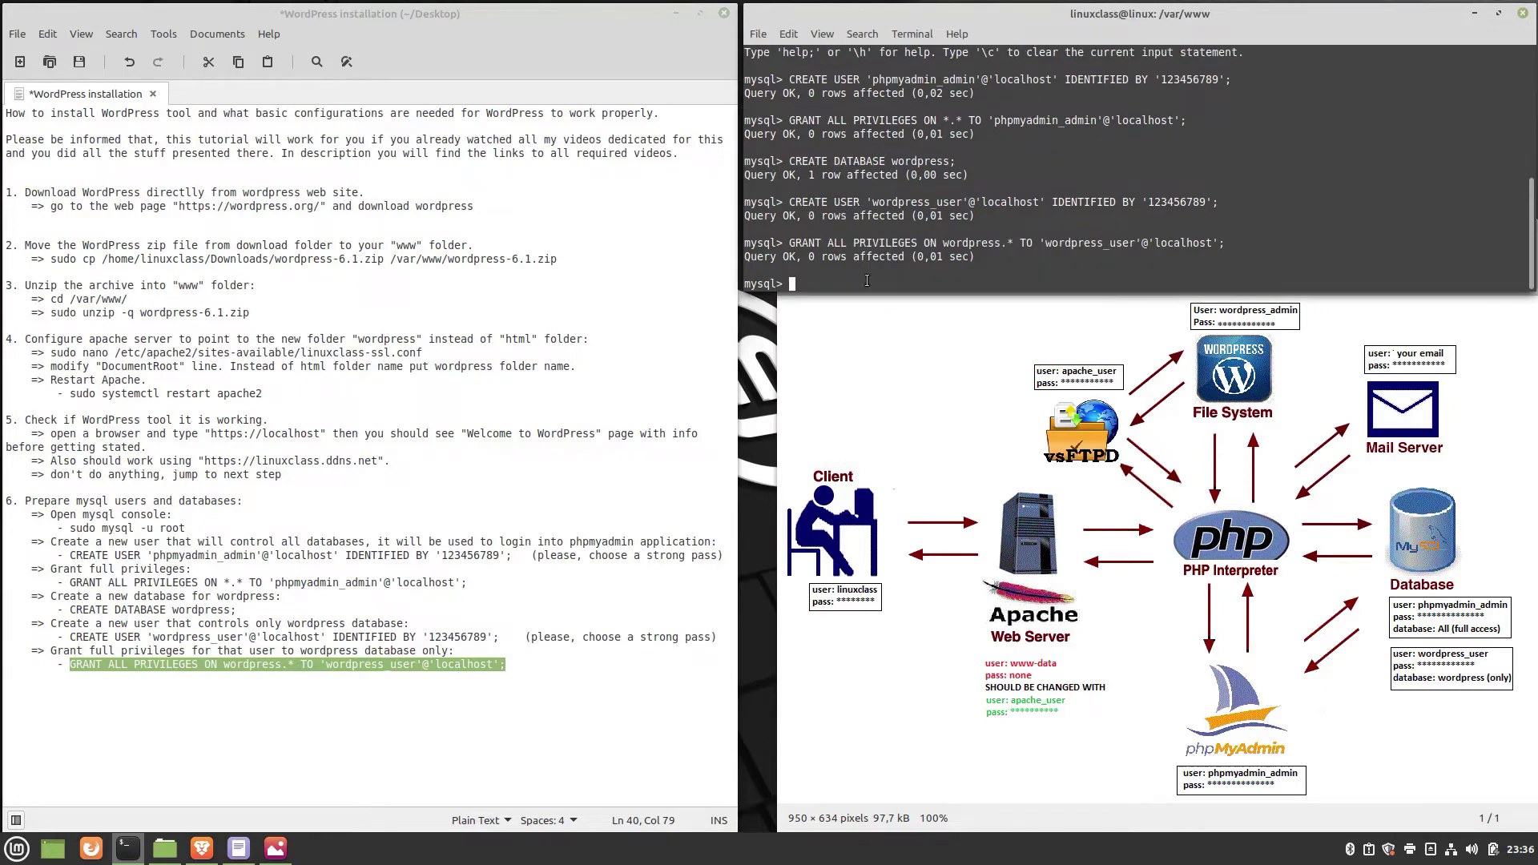
type("exit")
key("Return")
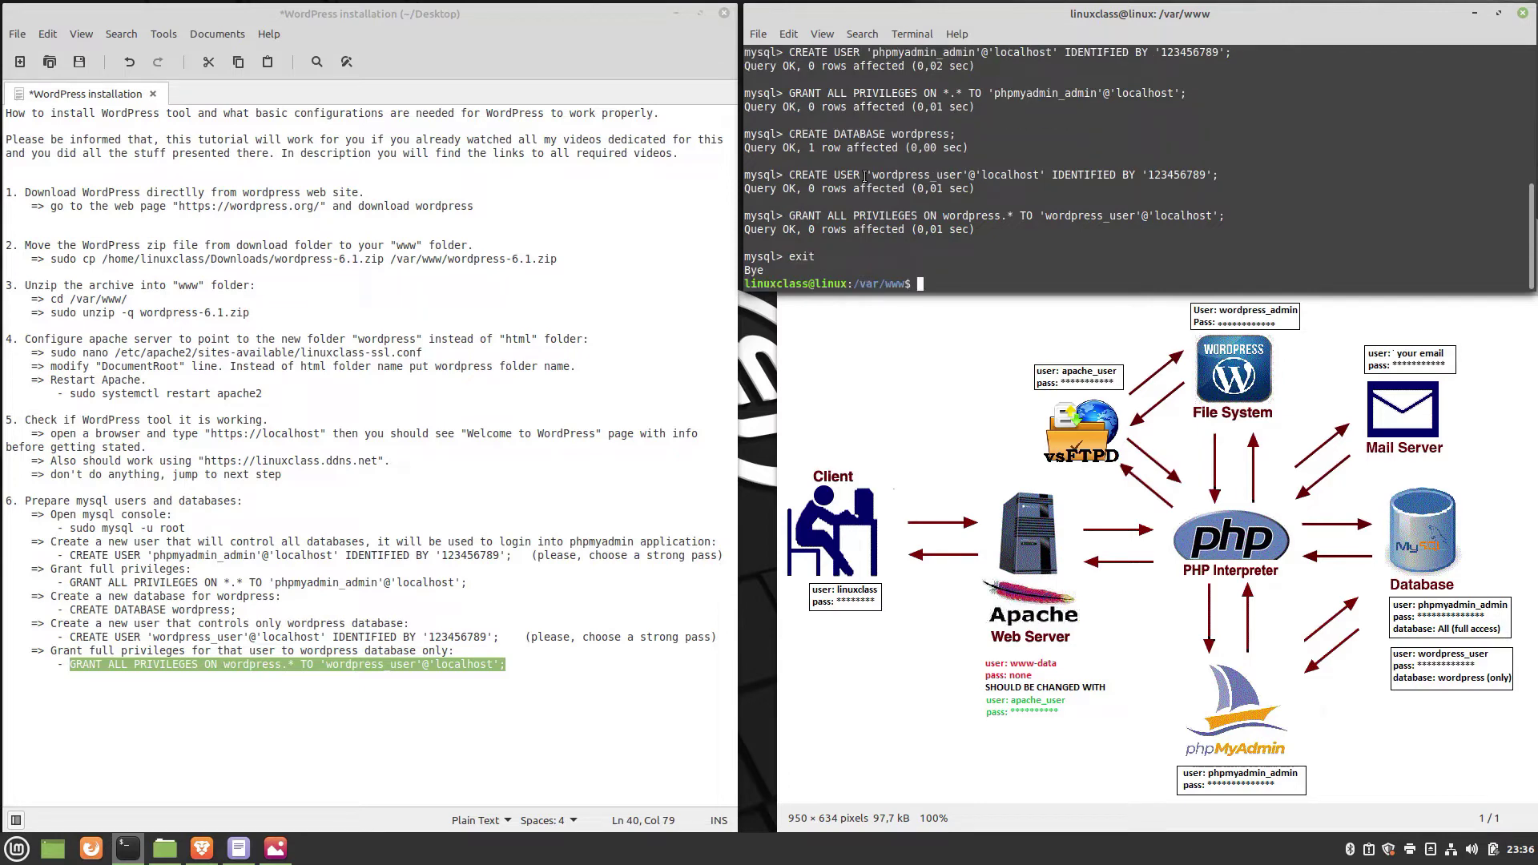
Reset and clear the terminal to a fresh shell prompt.
left_click(924, 40)
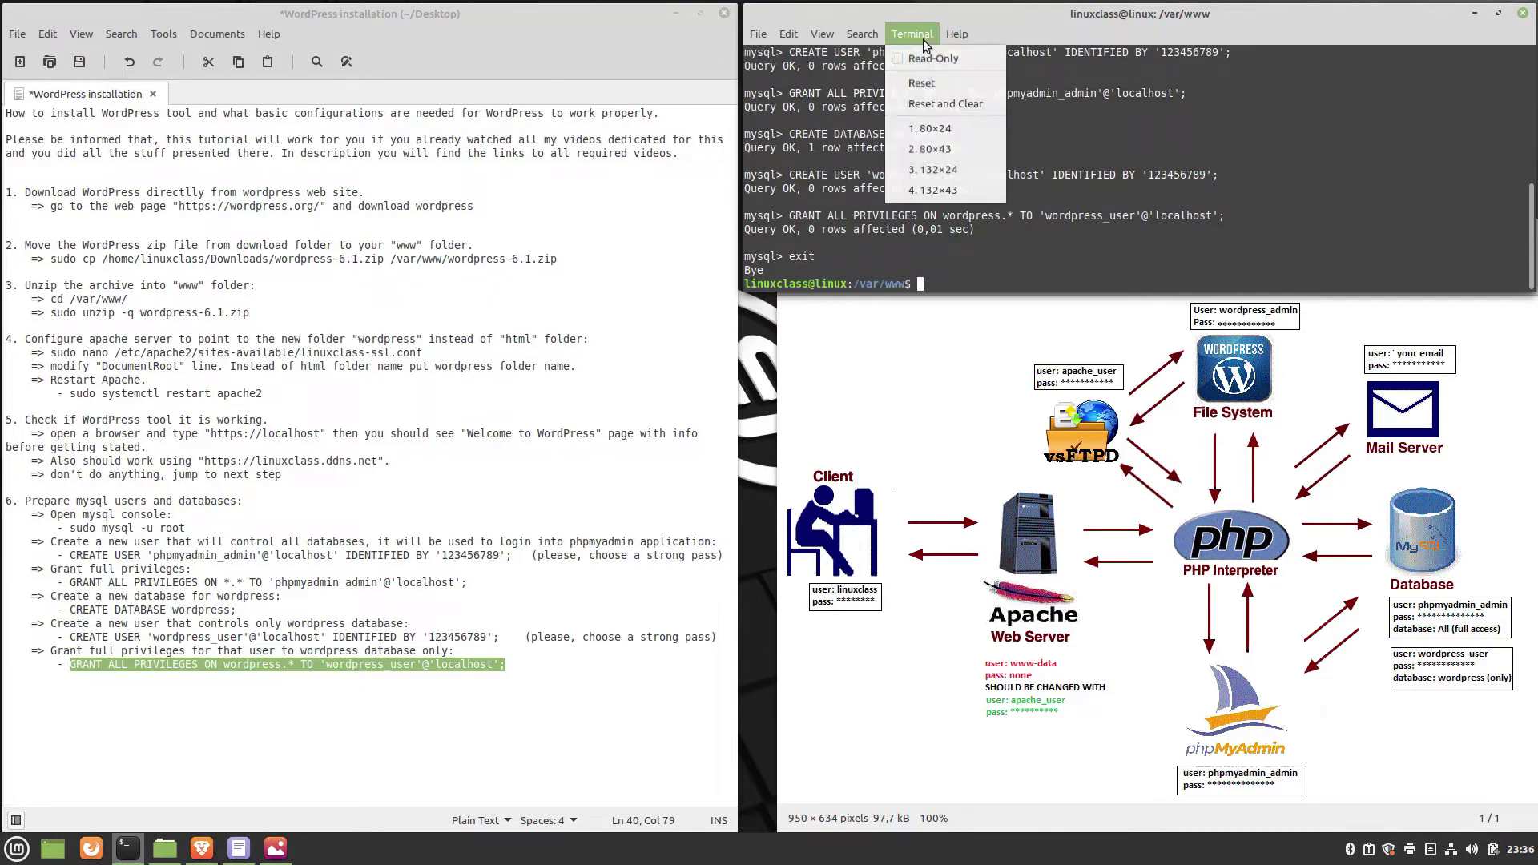
left_click(935, 106)
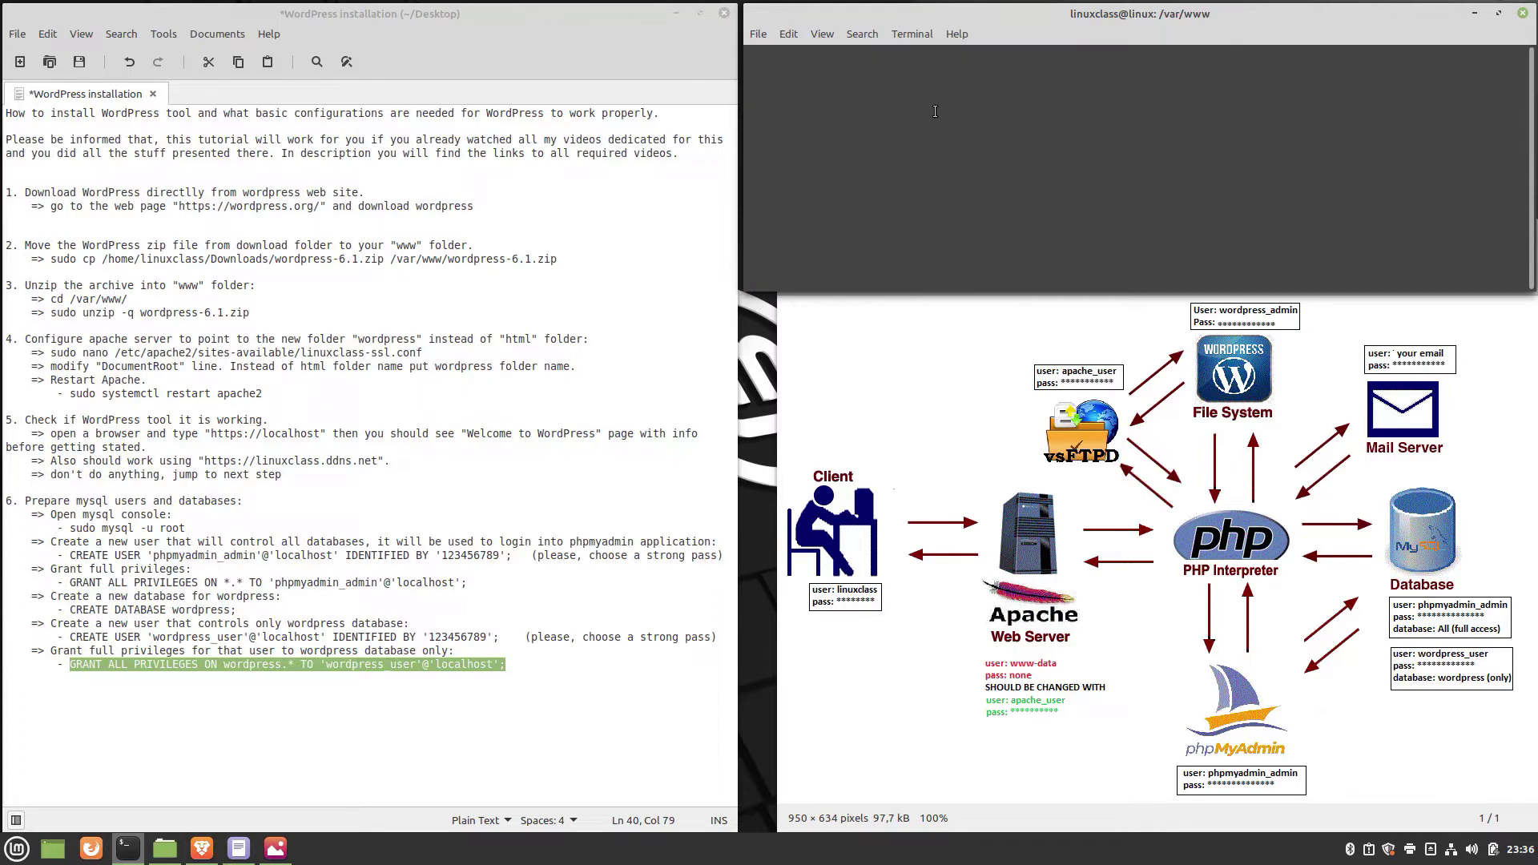
key("Return")
Add step 7, WordPress configuration, to the notes and select its sudo cp line.
left_click(536, 664)
key("Return")
key("Return")
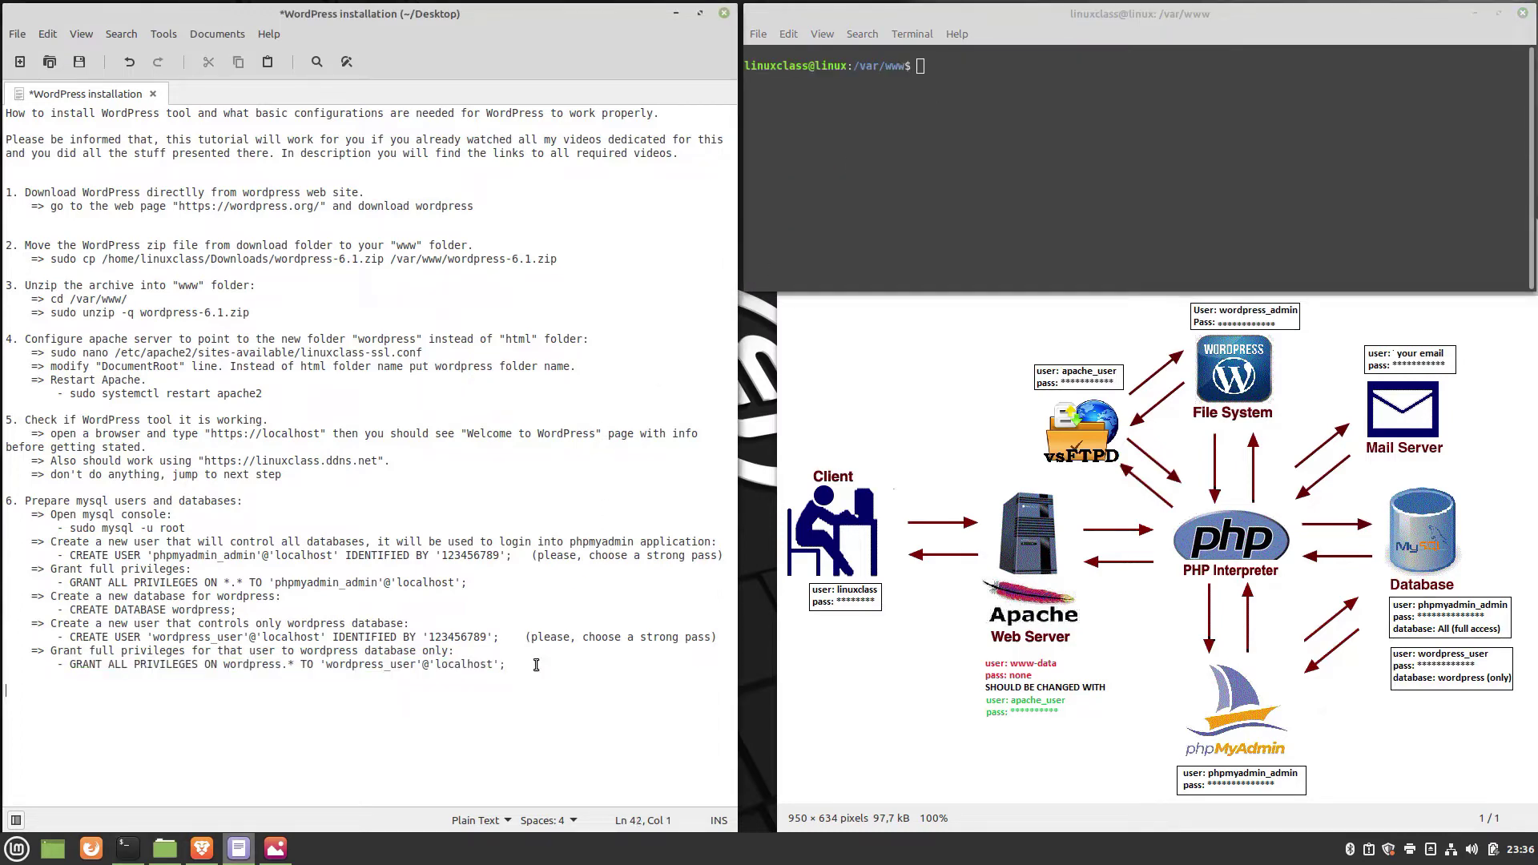
key("ctrl+v")
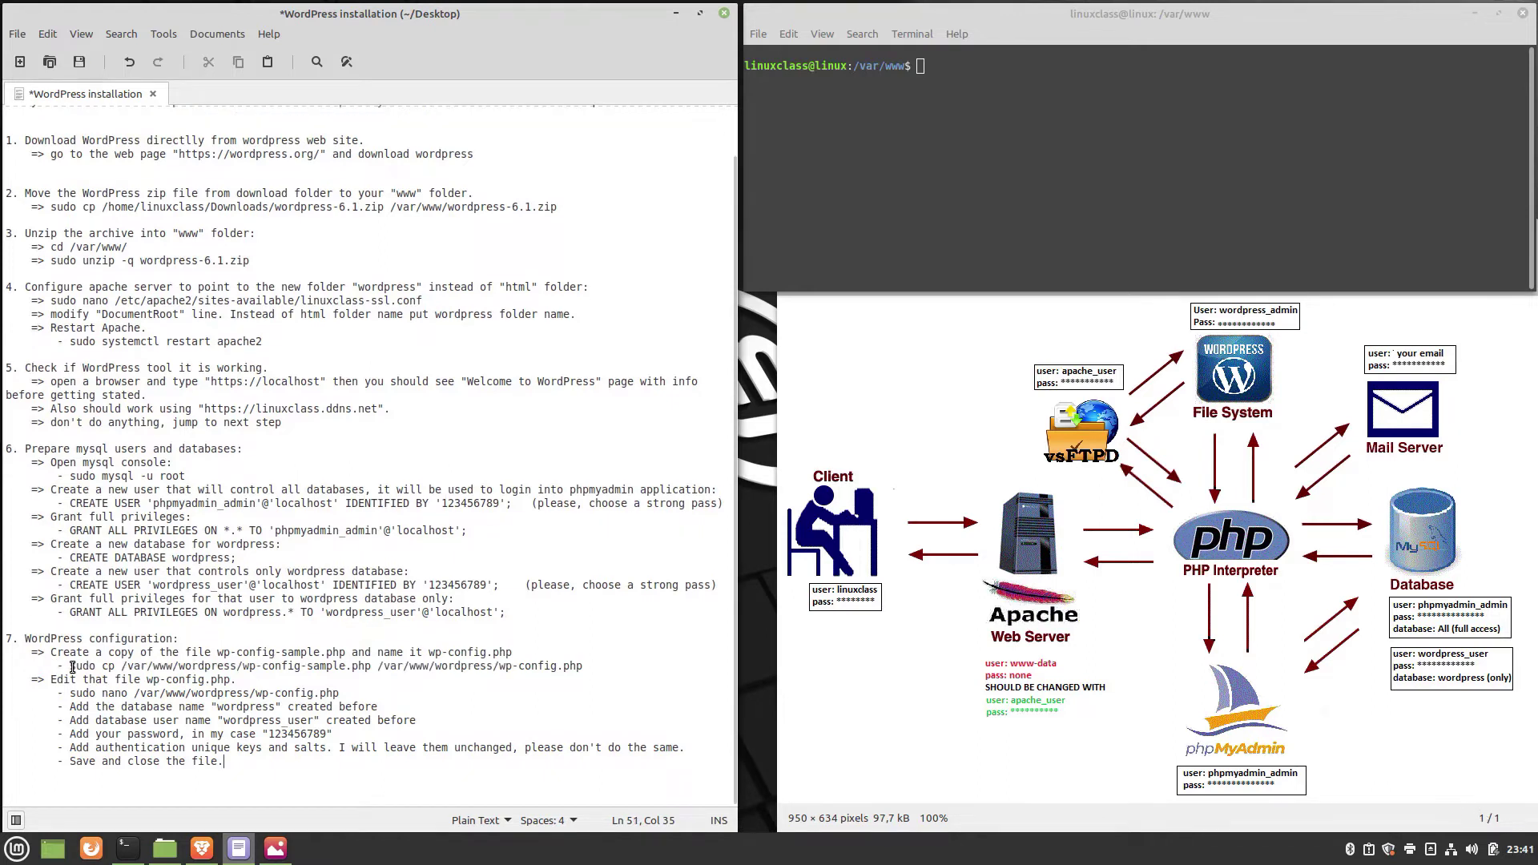
left_click_drag(70, 667, 582, 668)
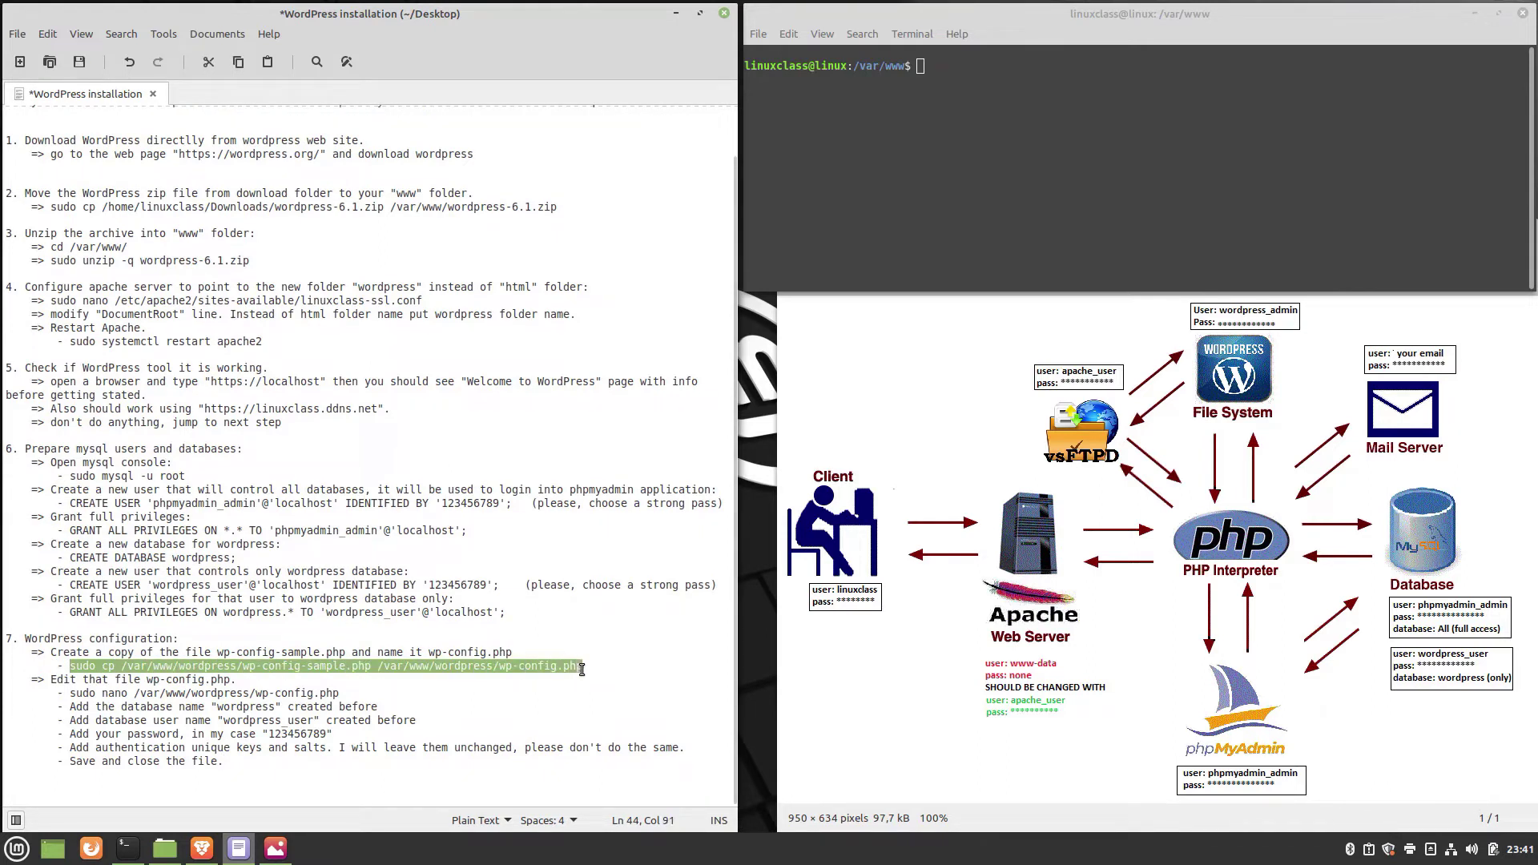
Run sudo cp to copy wp-config-sample.php to /var/www/wordpress/wp-config.php.
right_click(945, 102)
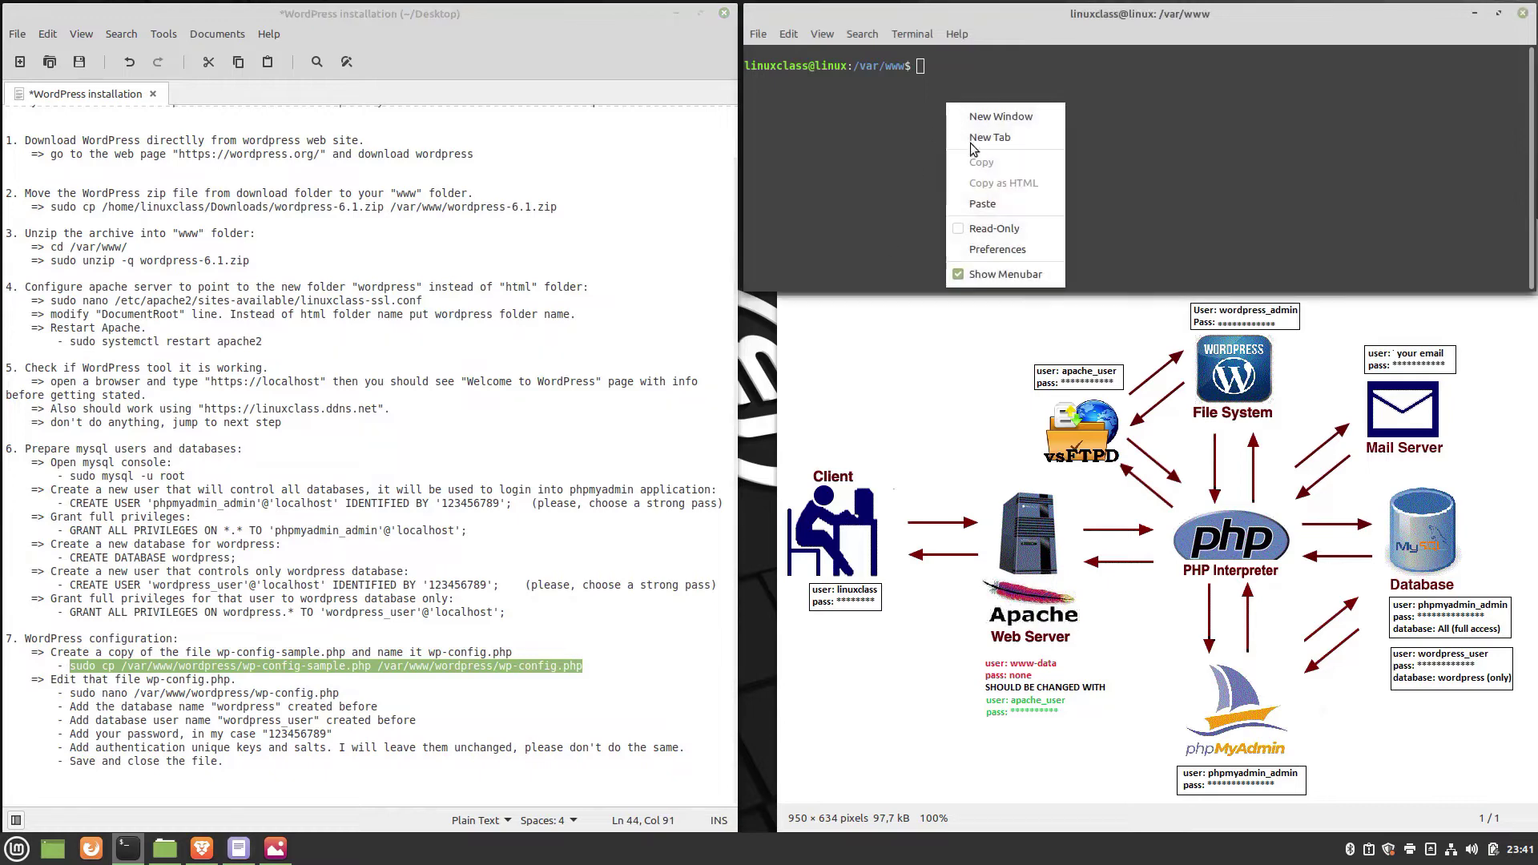
left_click(986, 202)
key("Return")
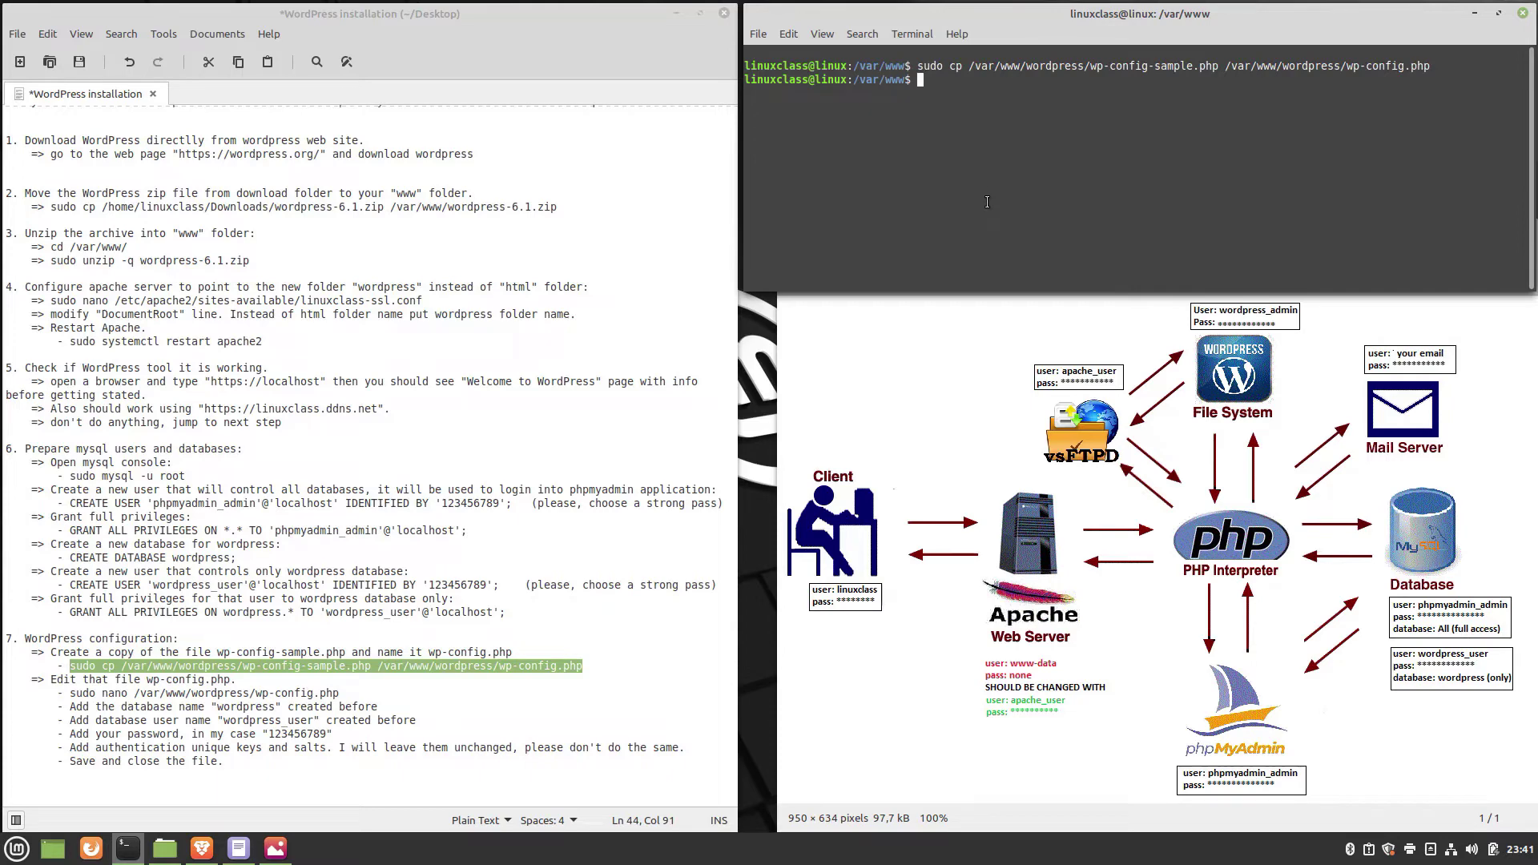
Check in Nemo that wp-config.php sits beside wp-config-sample.php in the wordpress folder.
left_click(165, 847)
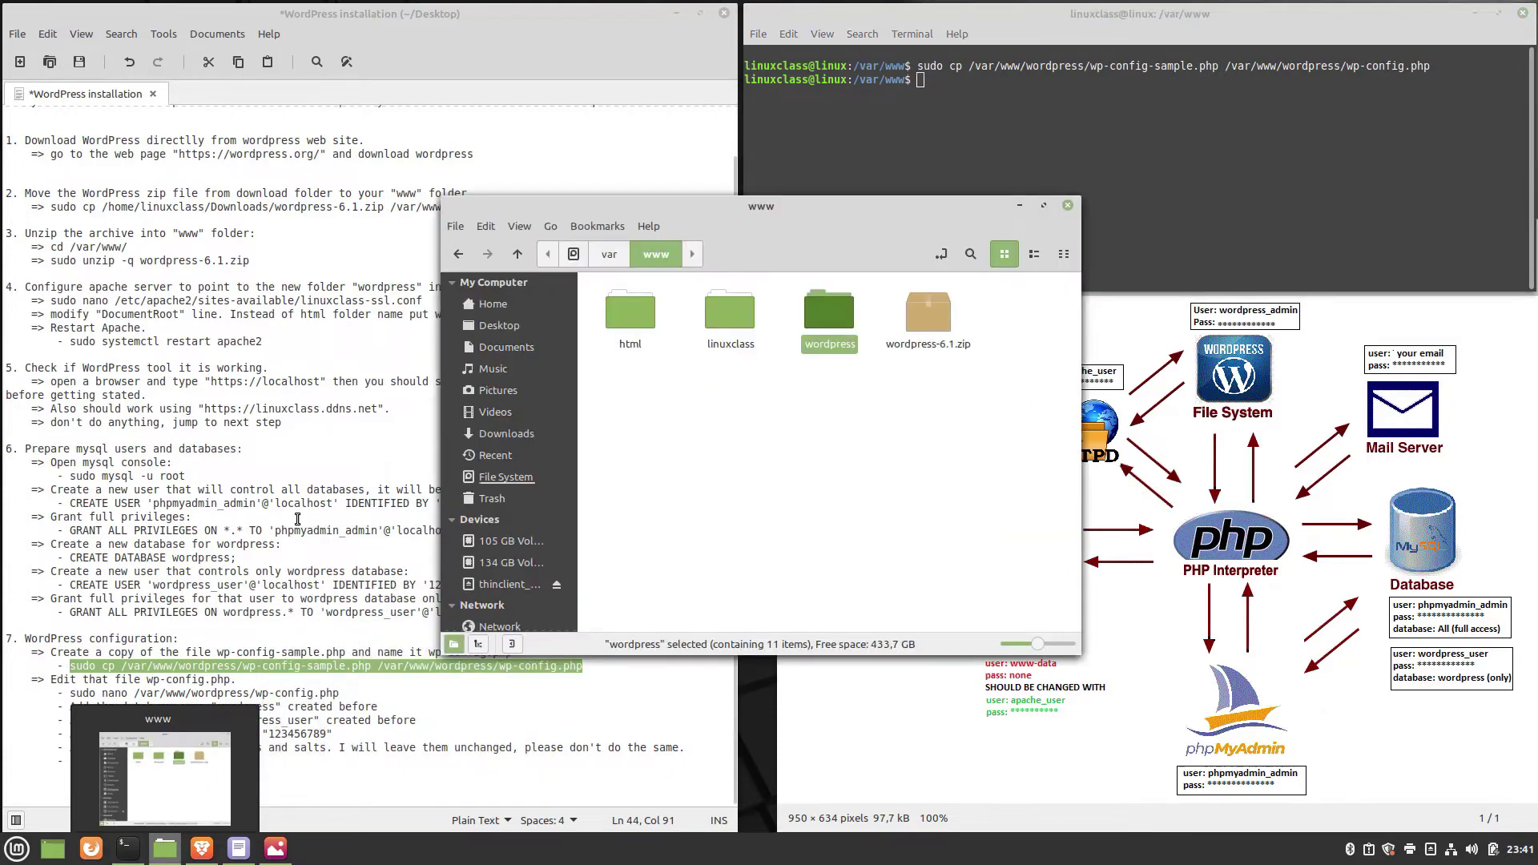
double_click(824, 314)
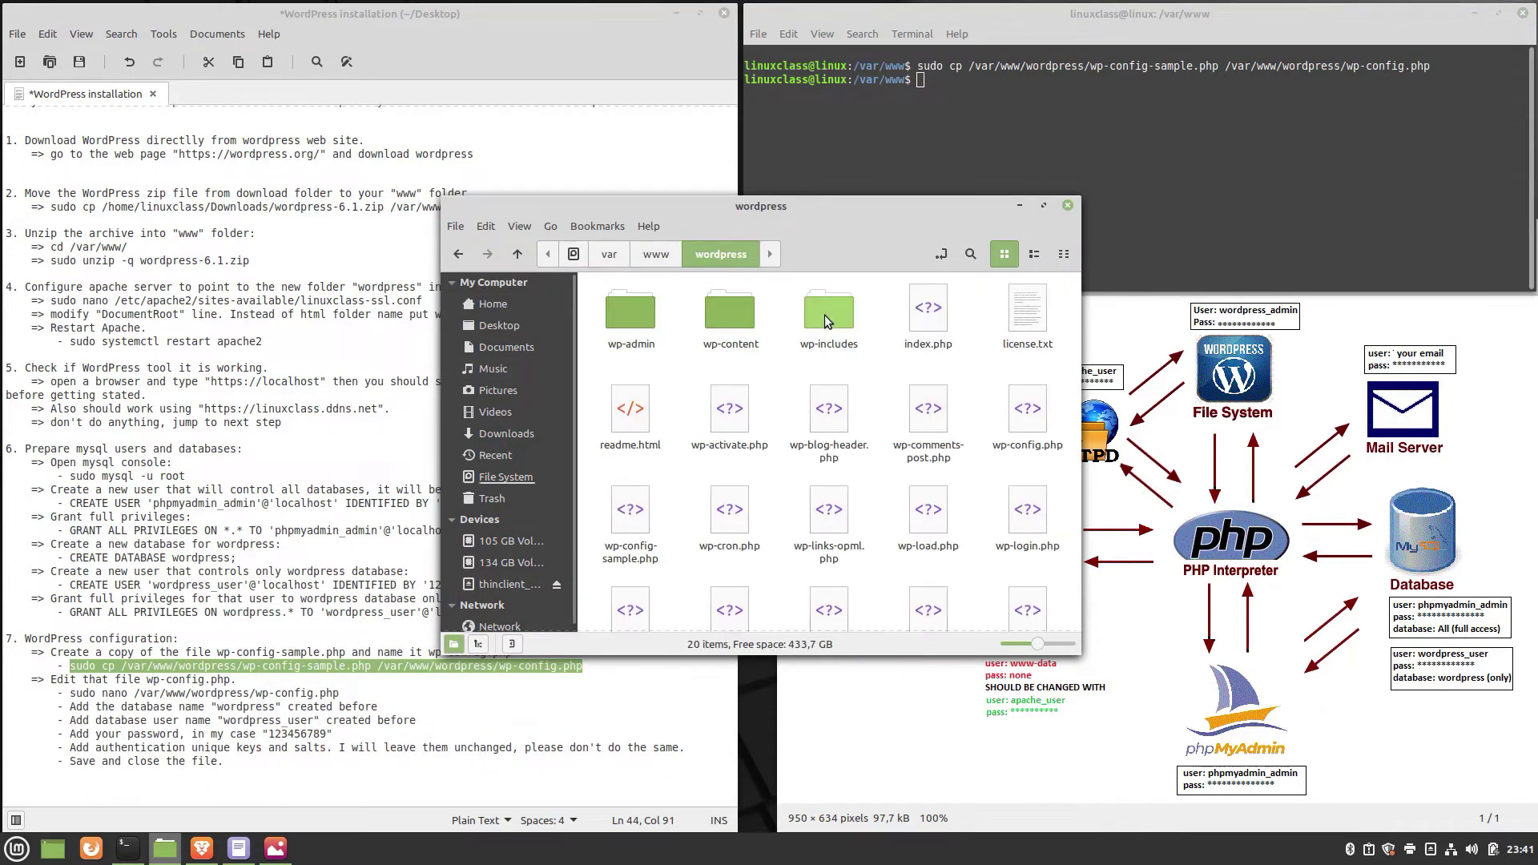
left_click(1034, 420)
left_click(619, 513)
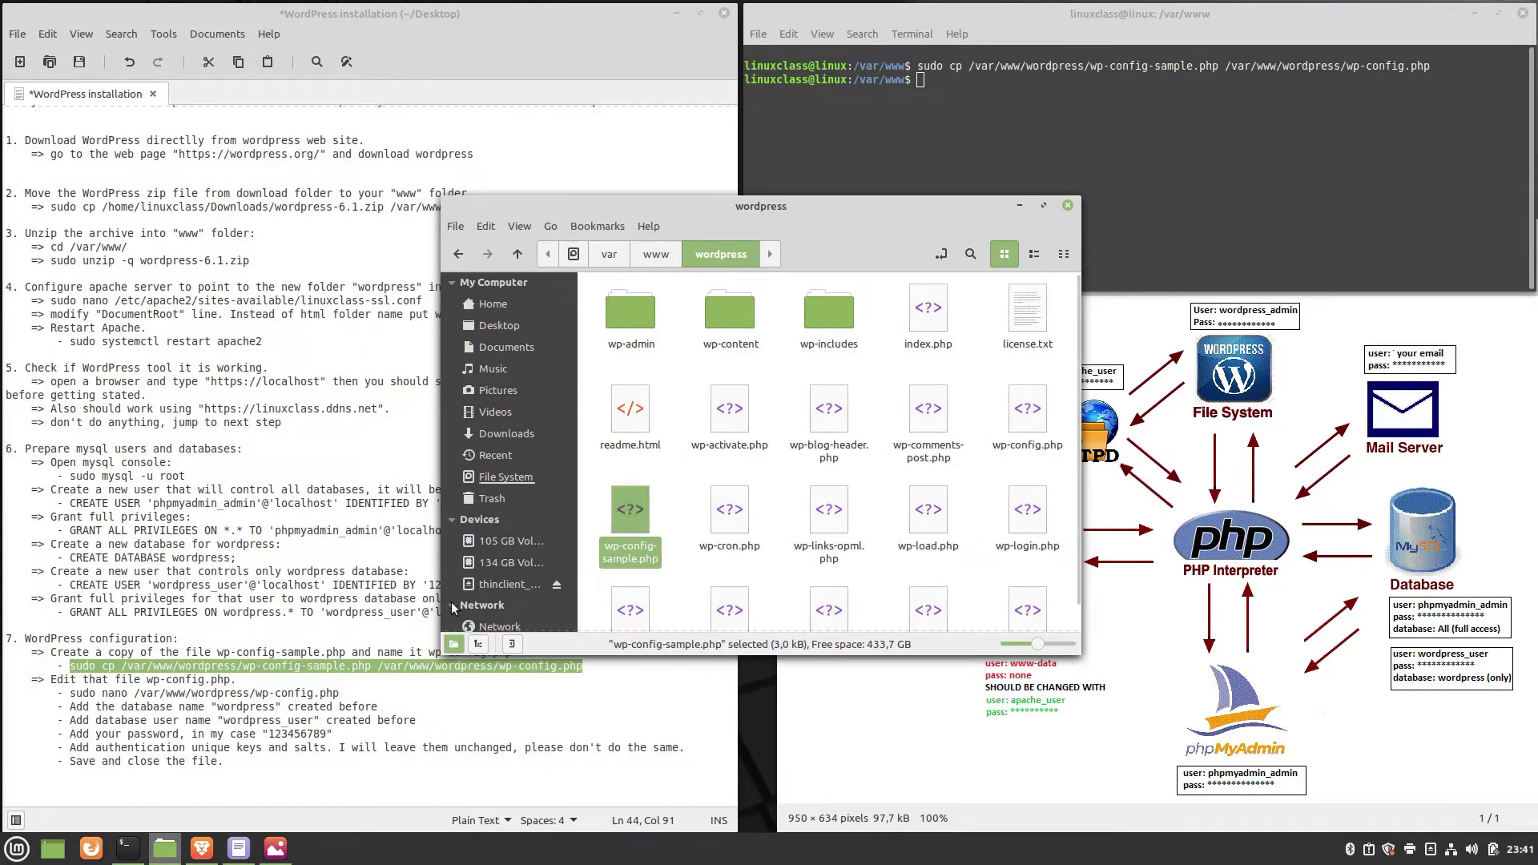
left_click(351, 629)
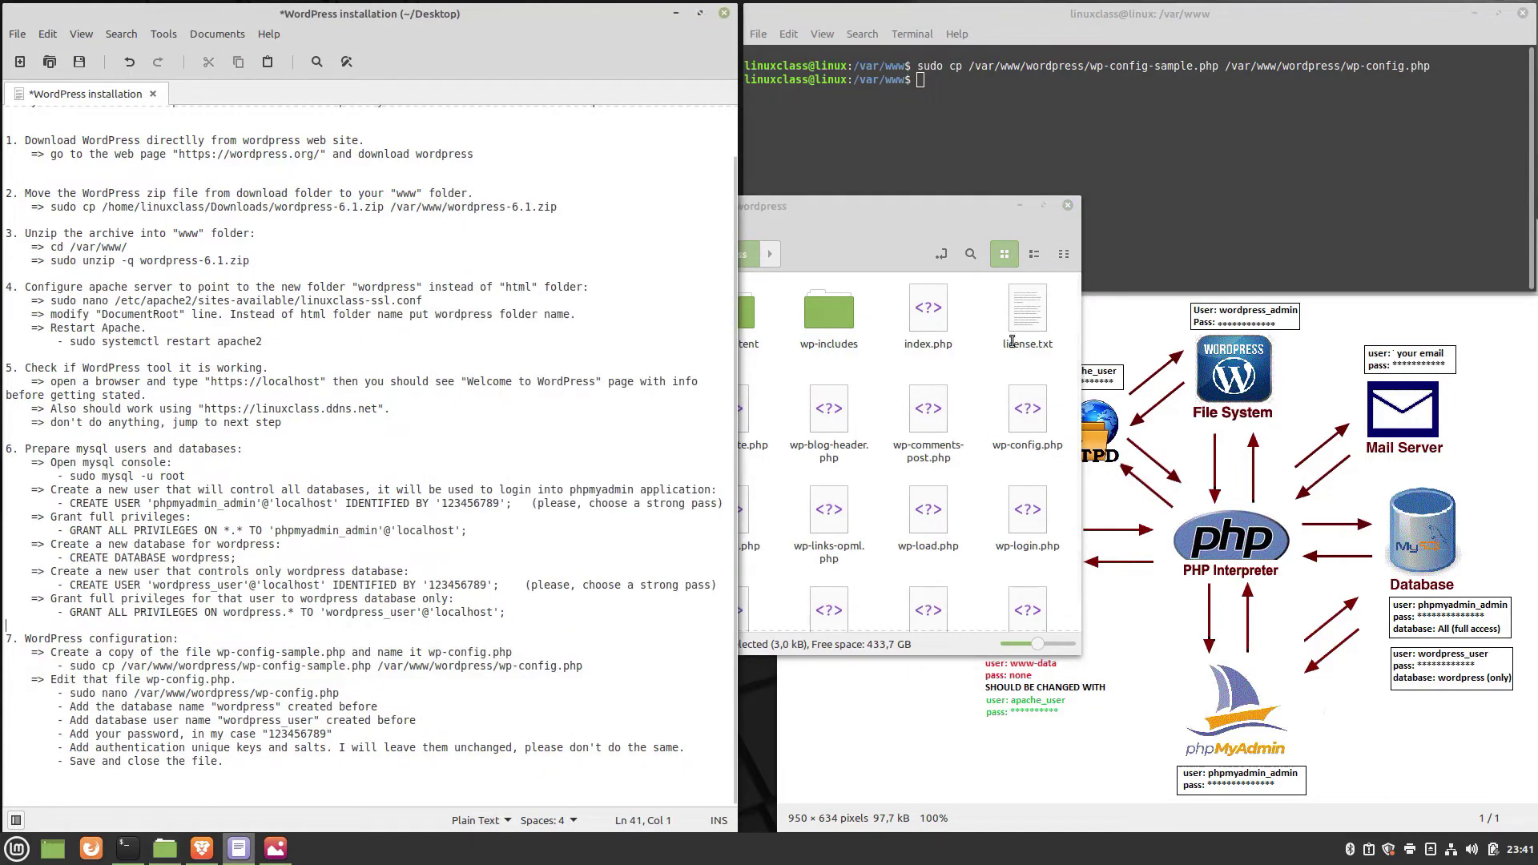
left_click(1020, 206)
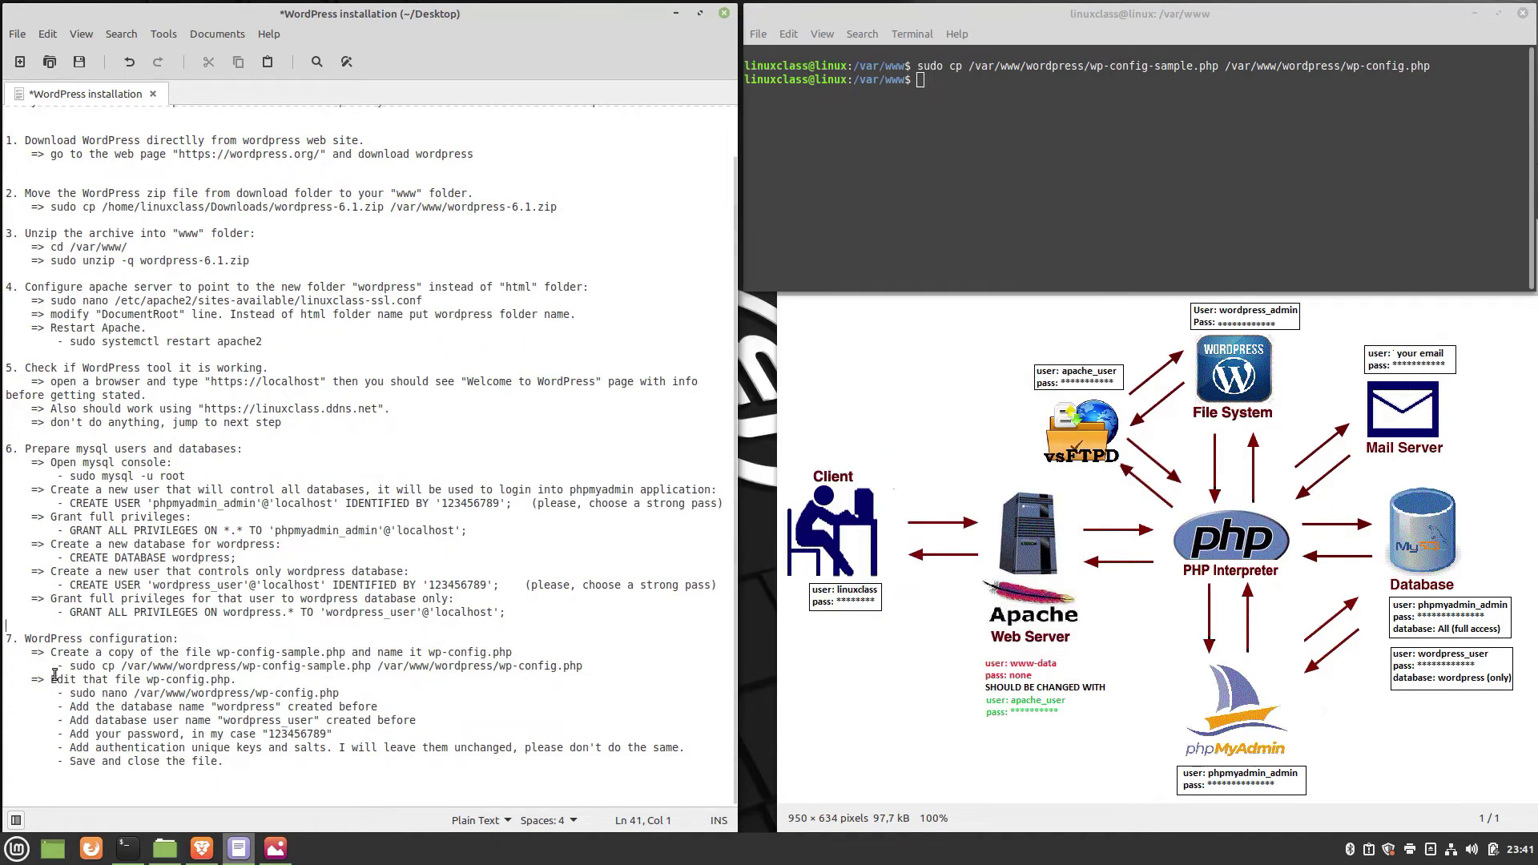
Copy the sudo nano /var/www/wordpress/wp-config.php command from the notes into the terminal.
left_click_drag(50, 679, 240, 680)
left_click_drag(69, 693, 355, 692)
key("ctrl+c")
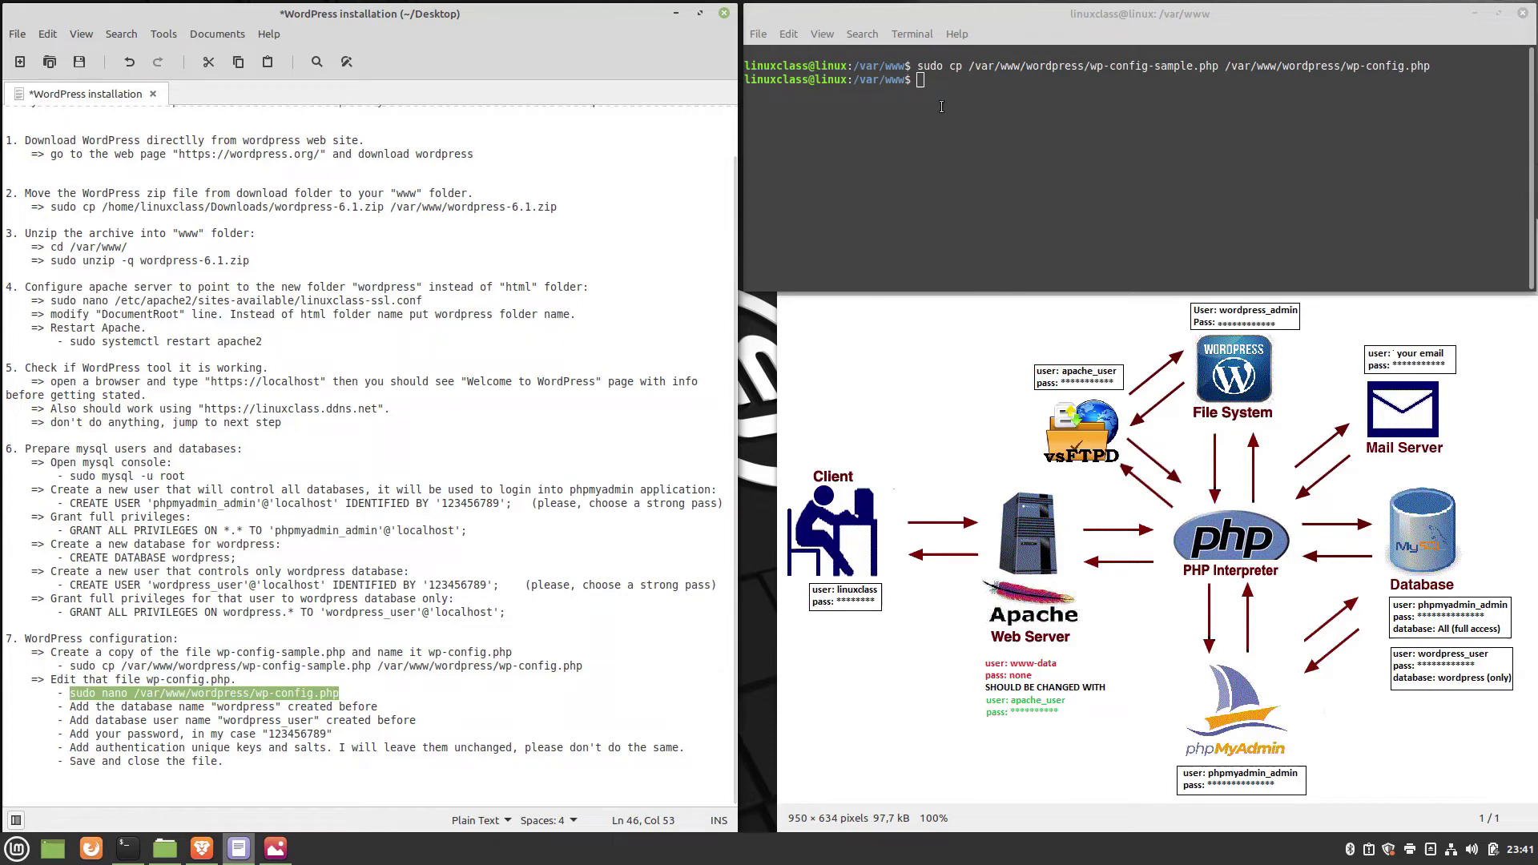
right_click(945, 104)
Open /var/www/wordpress/wp-config.php in nano.
left_click(993, 207)
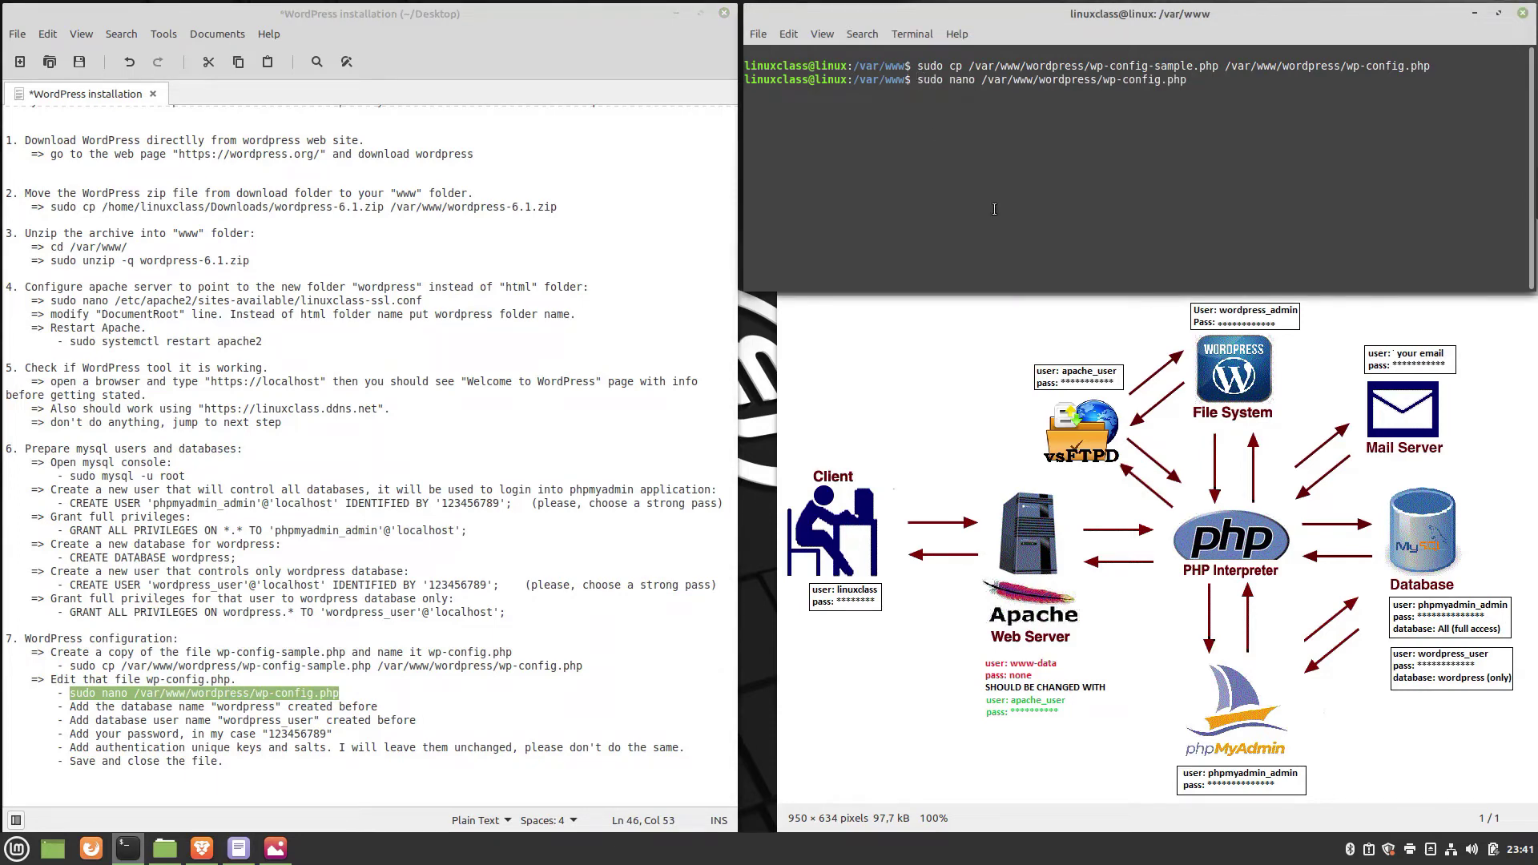
key("Return")
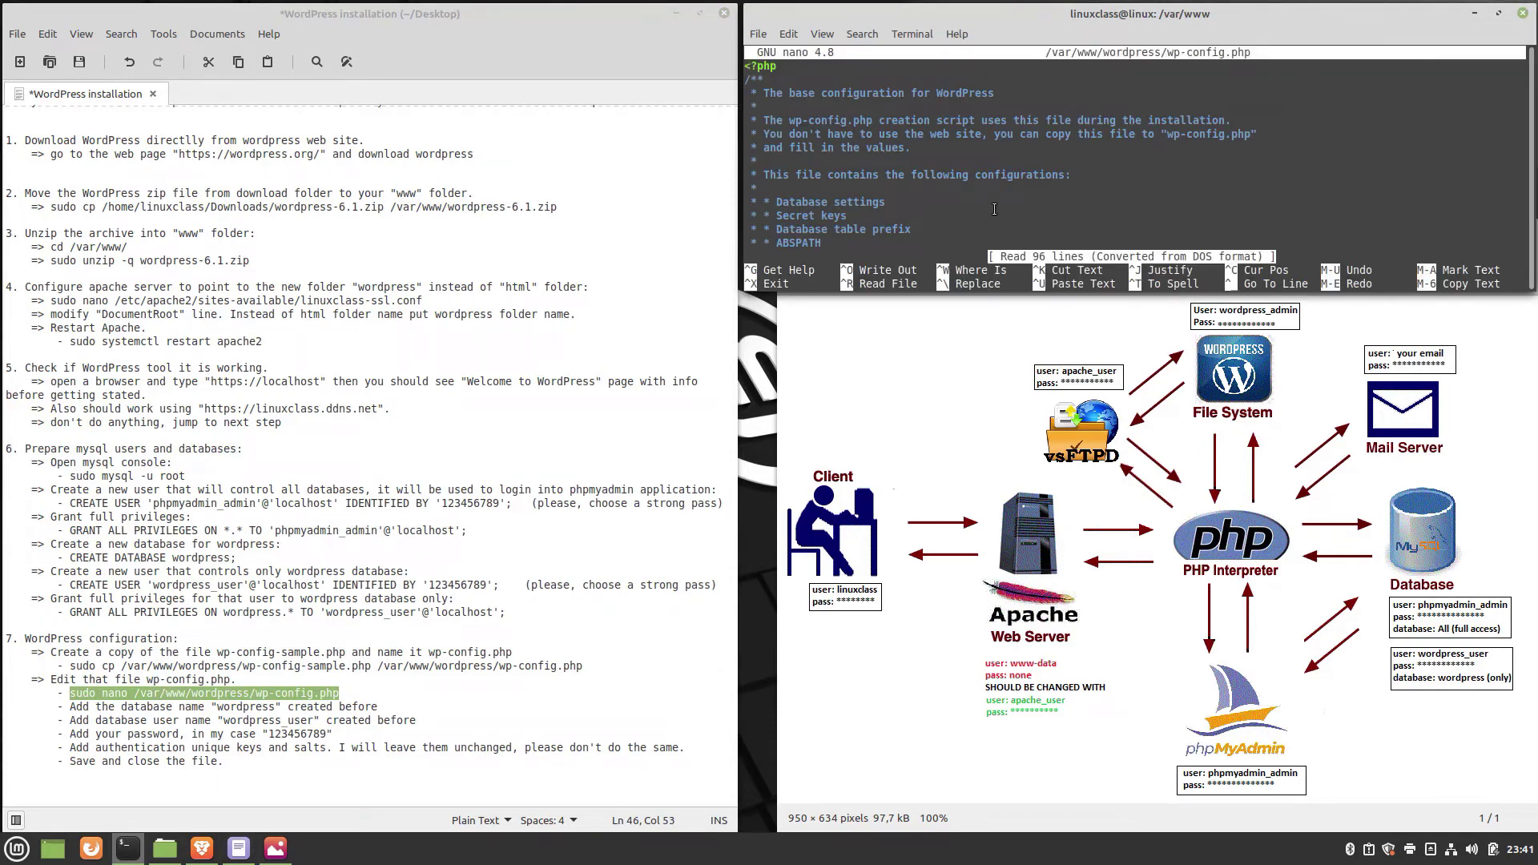
scroll(897, 177, "down", 6)
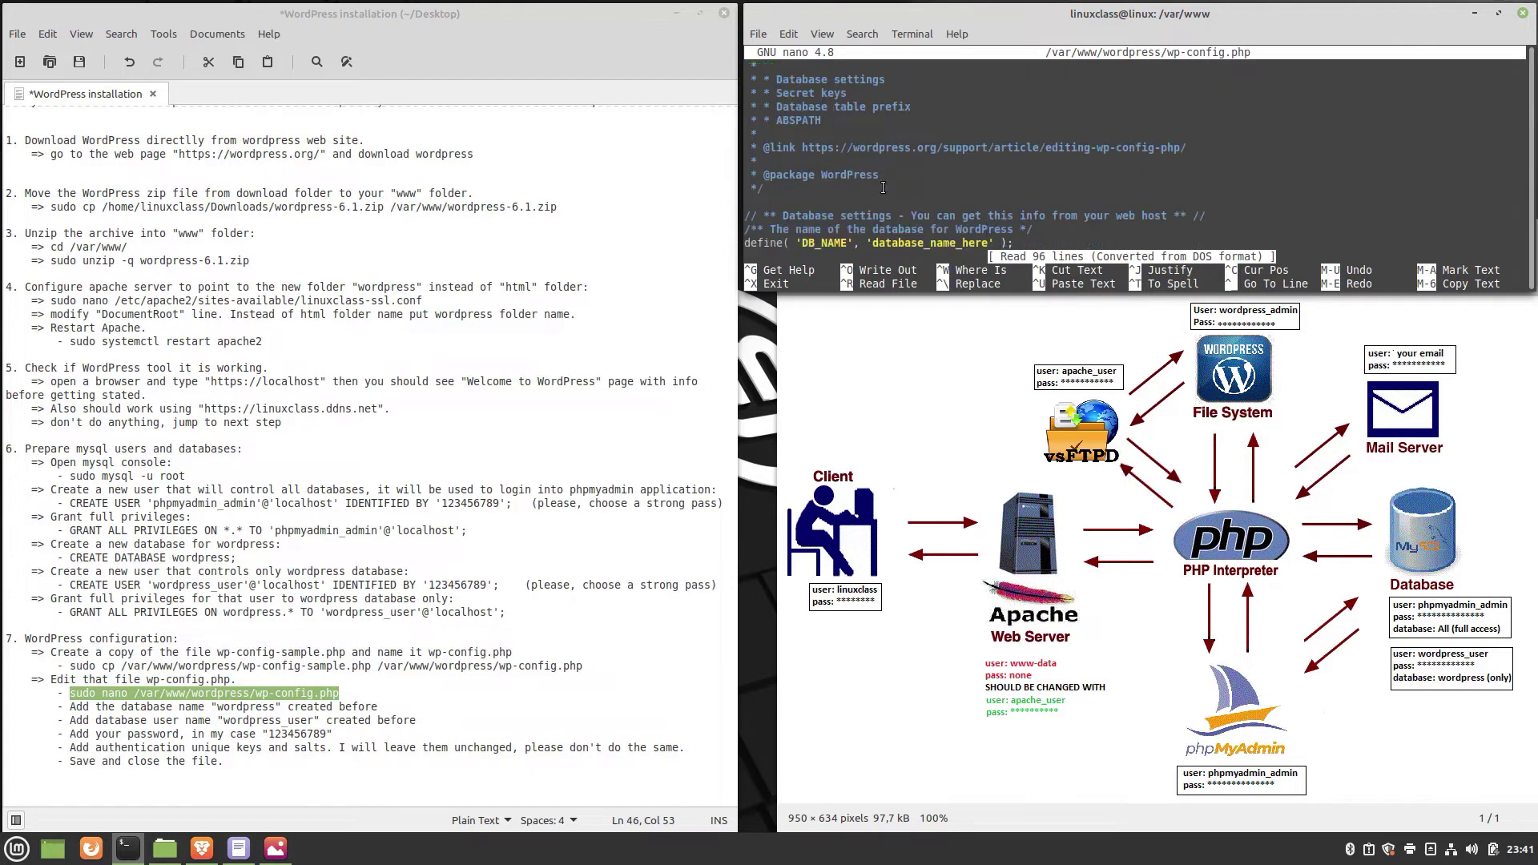
scroll(883, 187, "down", 3)
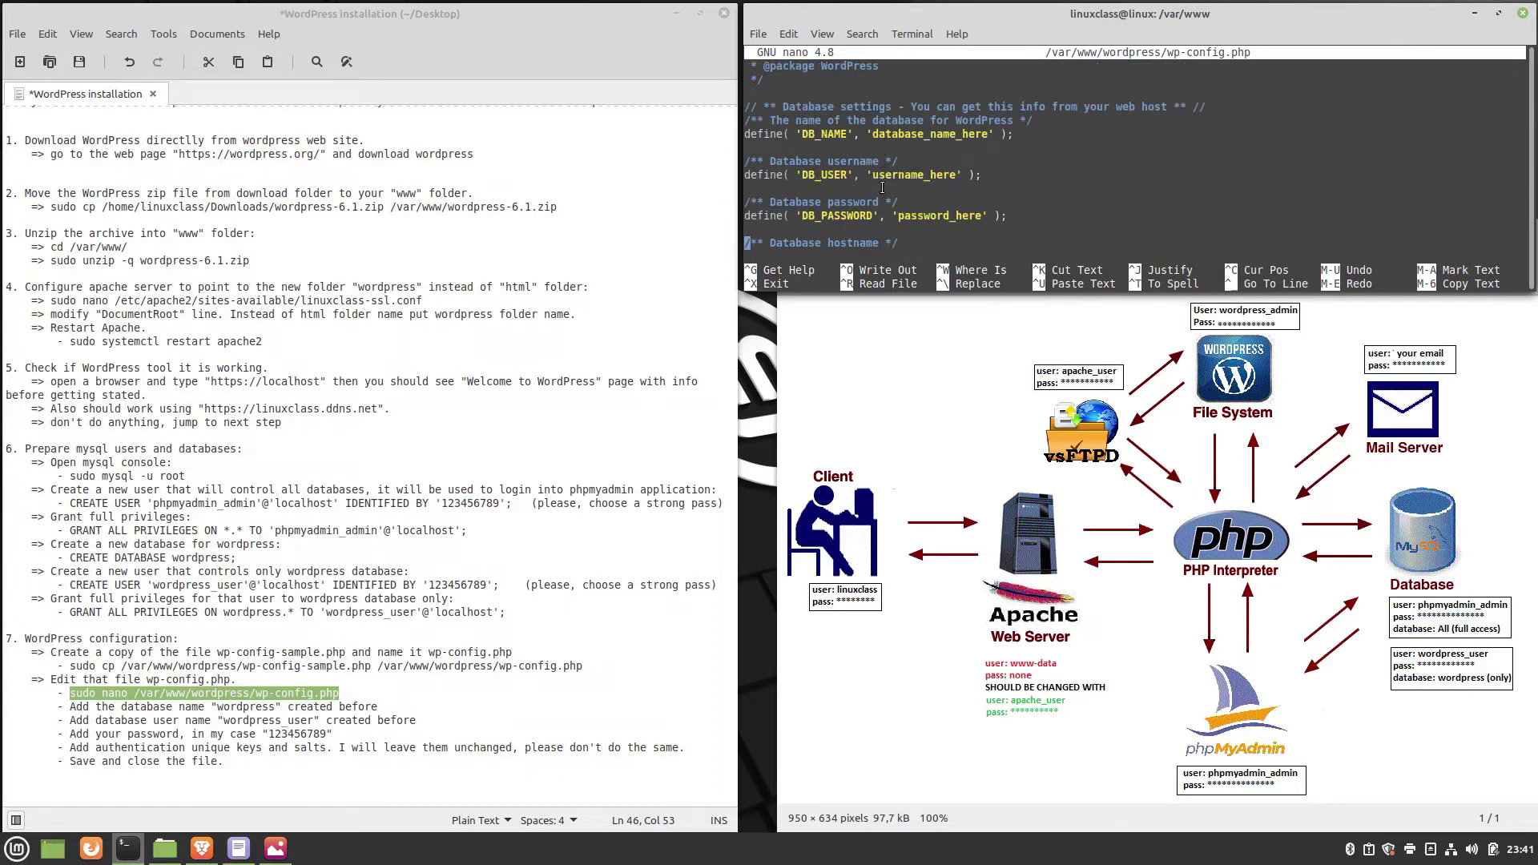
Copy 'wordpress' from the notes and delete the database_name_here placeholder on the DB_NAME line.
left_click(247, 709)
double_click(247, 709)
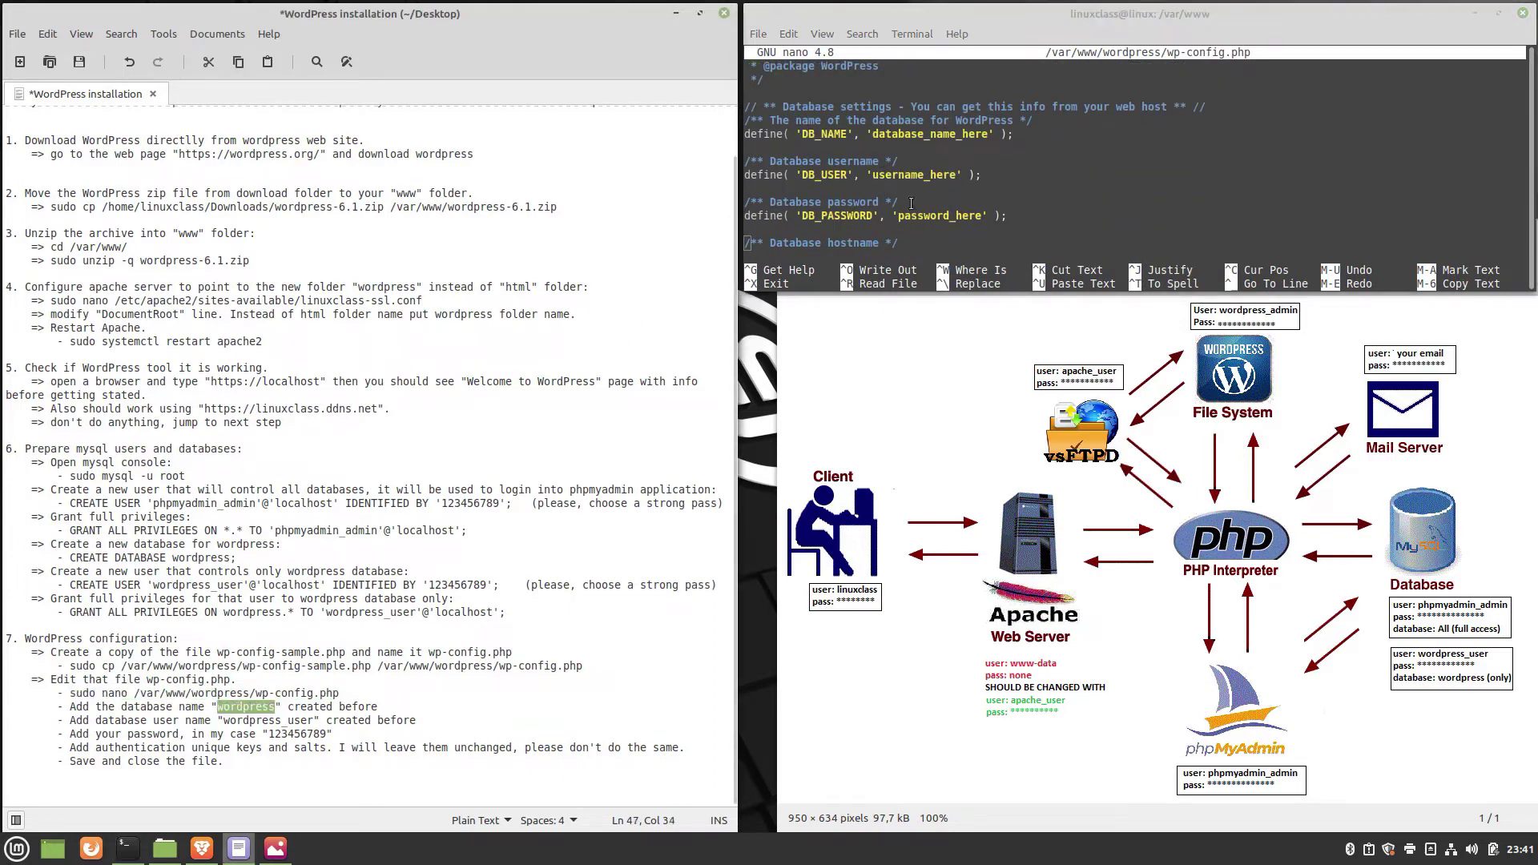
left_click(878, 135)
key("Up")
key("Up")
key("Up")
key("Up")
key("Up")
key("Up")
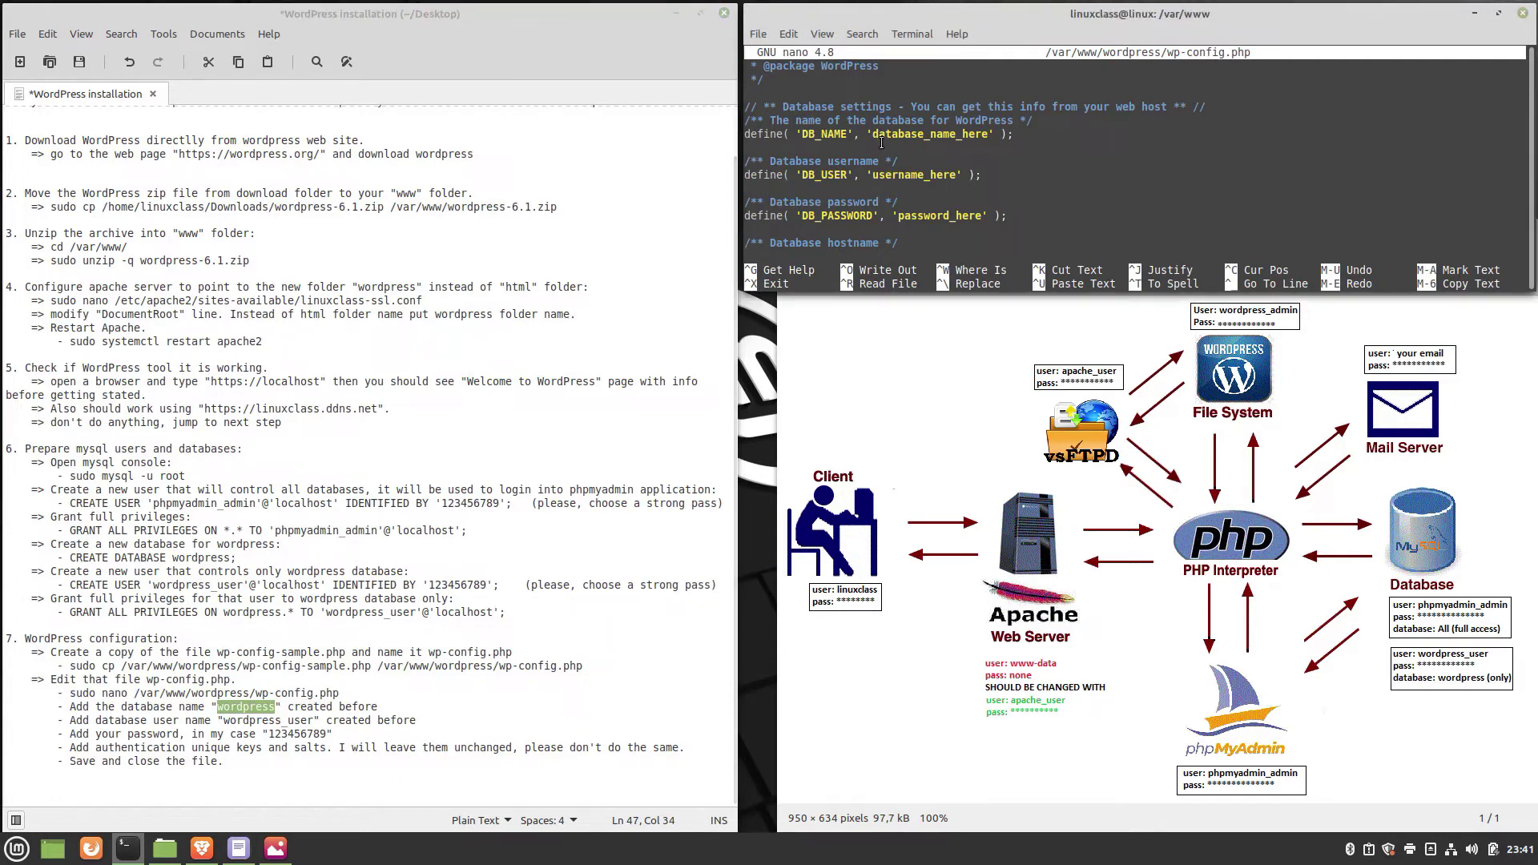
key("Up")
key("Up")
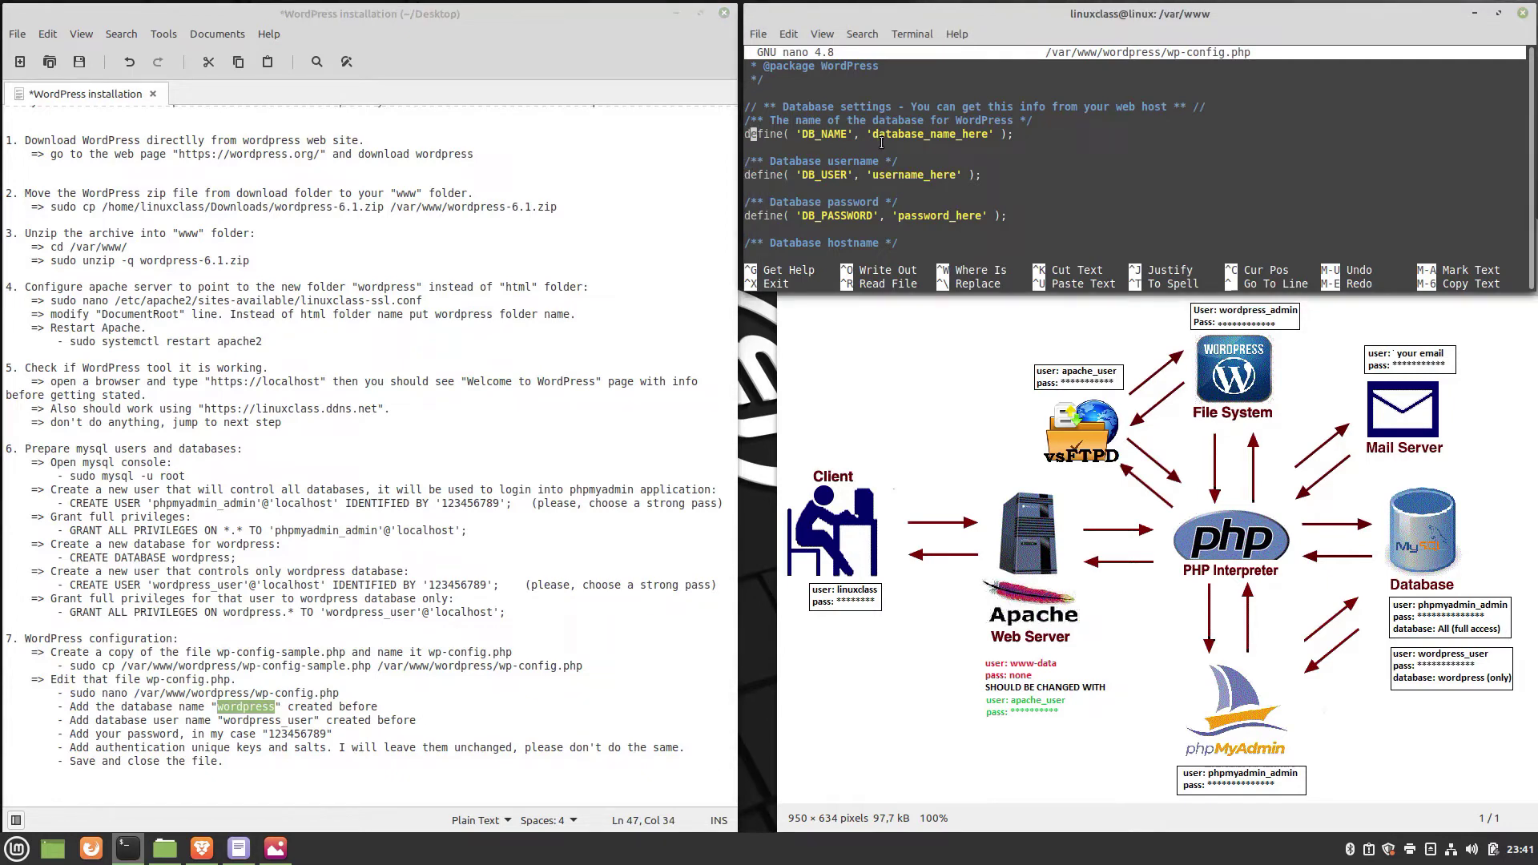
key("Right")
key("Right")
key("Right")
key("Right")
key("Right")
key("Right")
key("Right")
key("Right")
key("Right")
key("Right")
key("Right")
key("Right")
key("Right")
key("Right")
key("Right")
key("Right")
key("Right")
key("Right")
key("Right")
key("Right")
key("Right")
key("Right")
key("Right")
key("Right")
key("Right")
key("Right")
key("Right")
key("Right")
key("Right")
key("Right")
key("Right")
key("Right")
key("Right")
key("Right")
key("Right")
key("Right")
key("Right")
key("BackSpace")
key("BackSpace")
key("BackSpace")
key("BackSpace")
key("BackSpace")
key("BackSpace")
key("BackSpace")
key("BackSpace")
key("BackSpace")
key("BackSpace")
key("BackSpace")
key("BackSpace")
key("BackSpace")
key("BackSpace")
key("BackSpace")
key("BackSpace")
key("BackSpace")
key("BackSpace")
right_click(881, 143)
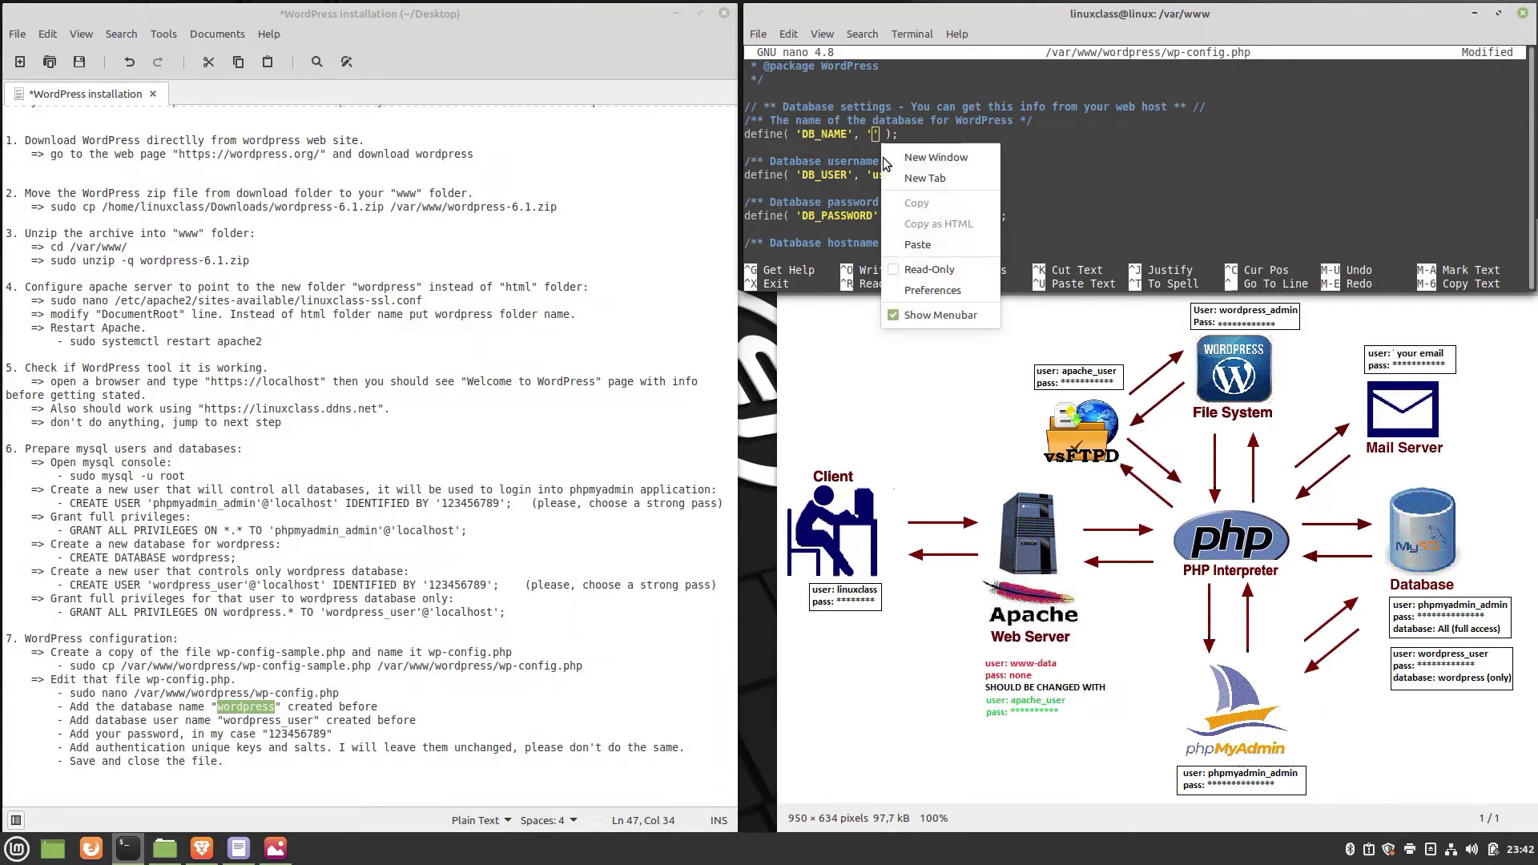
Set DB_NAME to wordpress and DB_USER to wordpress_user in wp-config.php.
left_click(915, 239)
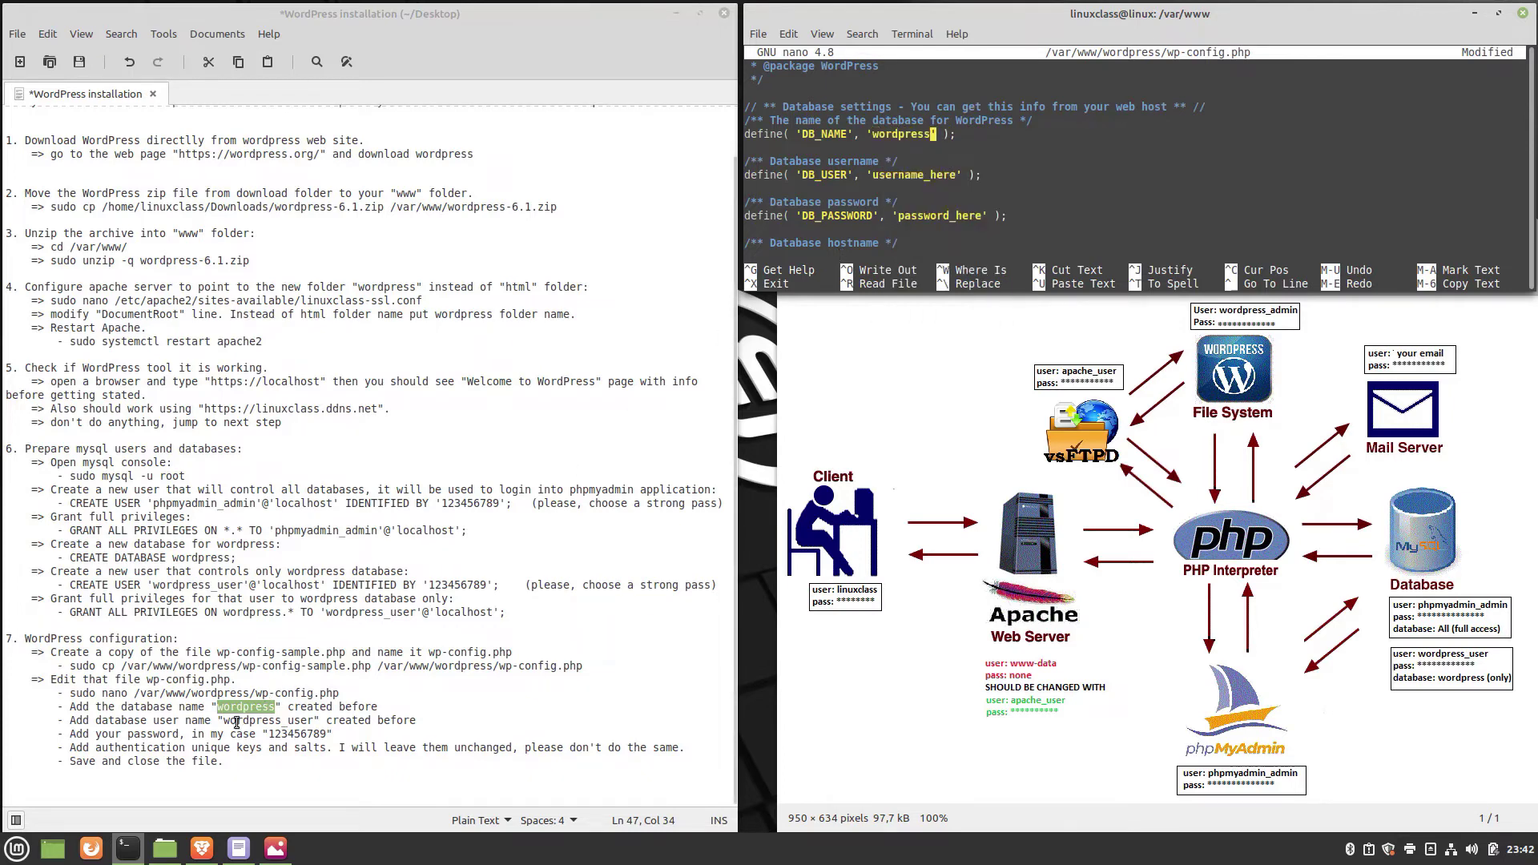
left_click_drag(225, 721, 316, 722)
key("ctrl+End")
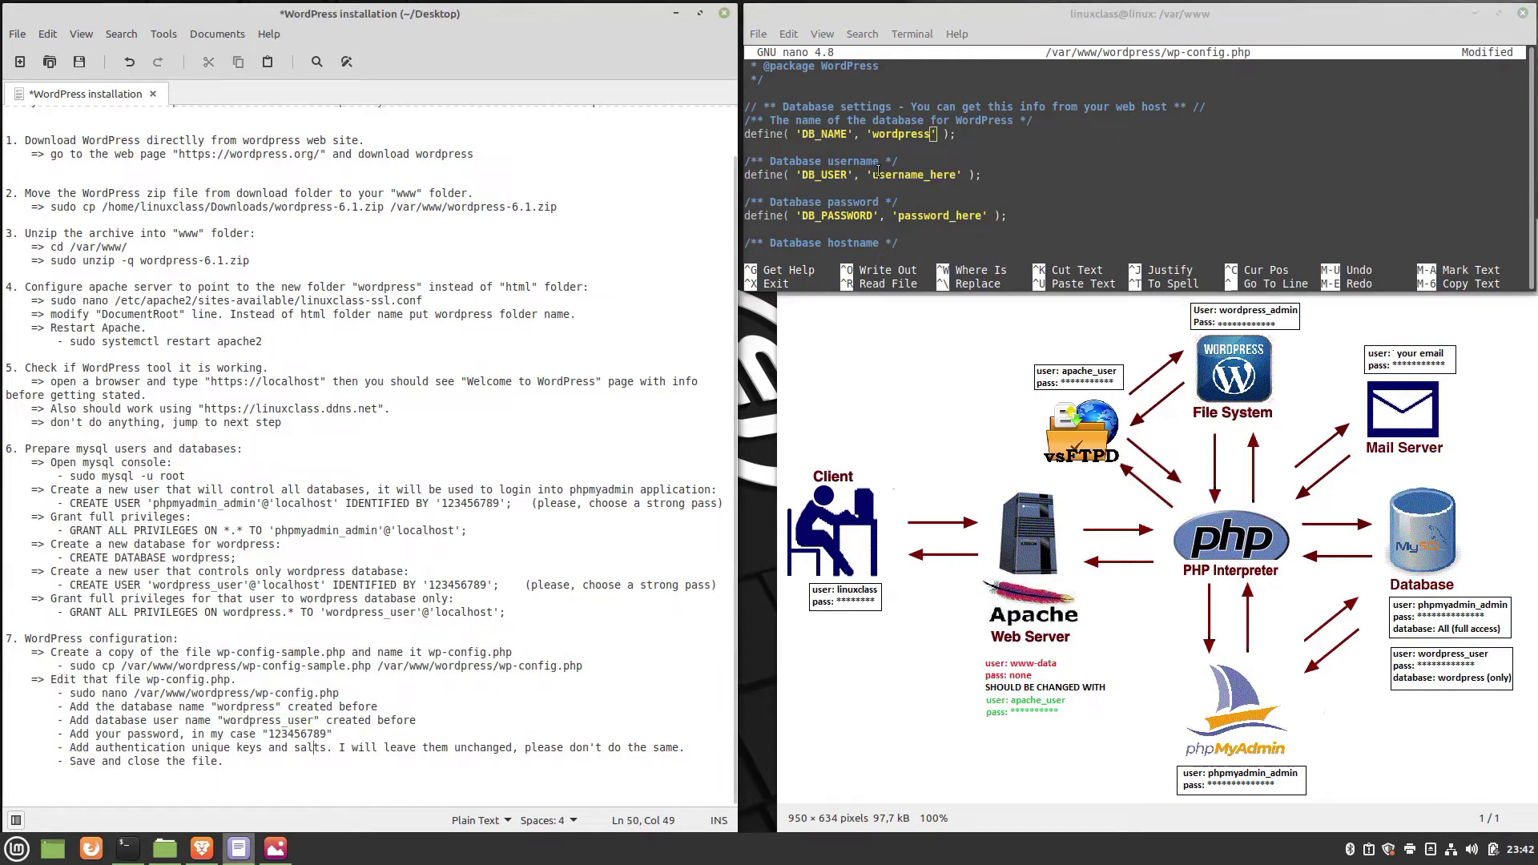
left_click(878, 171)
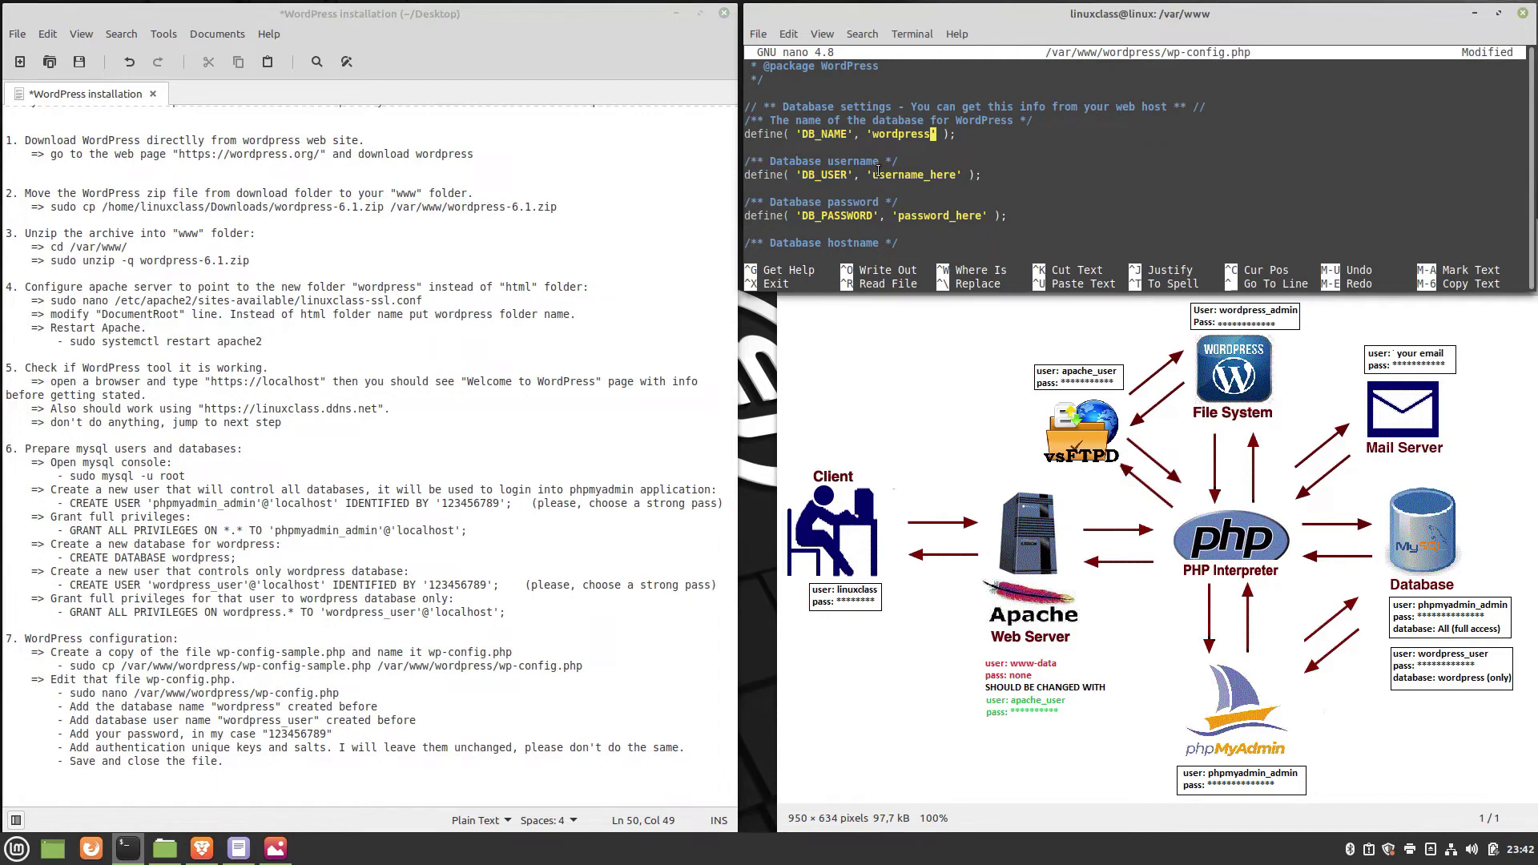
key("Down")
key("Down")
key("Down")
key("Right")
key("Right")
key("Right")
key("Right")
key("BackSpace")
key("BackSpace")
key("BackSpace")
key("BackSpace")
key("BackSpace")
key("BackSpace")
key("BackSpace")
key("BackSpace")
key("BackSpace")
key("BackSpace")
key("BackSpace")
key("BackSpace")
key("BackSpace")
right_click(875, 172)
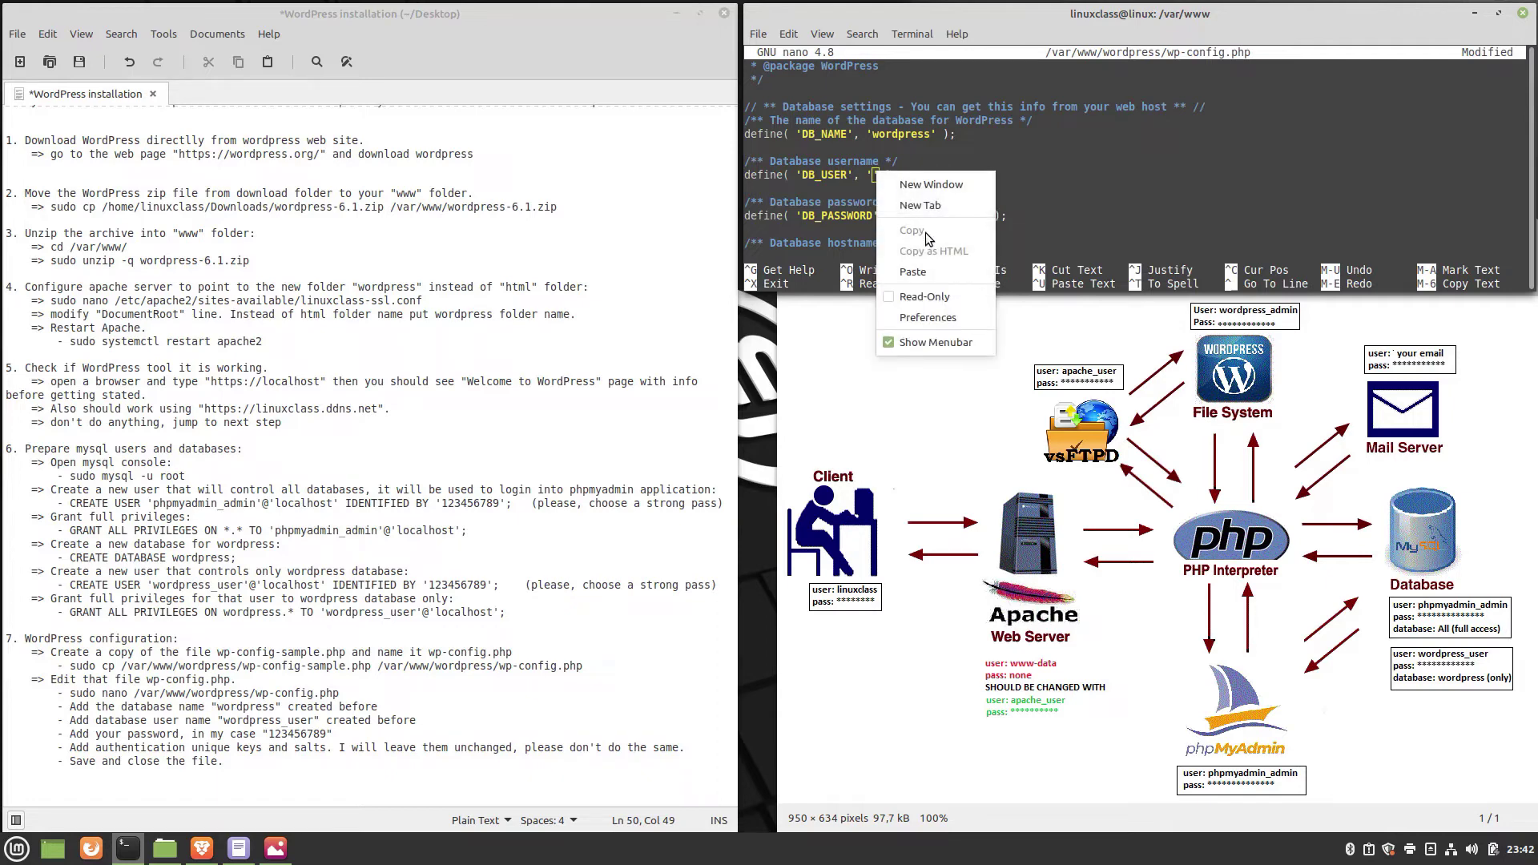
left_click(930, 274)
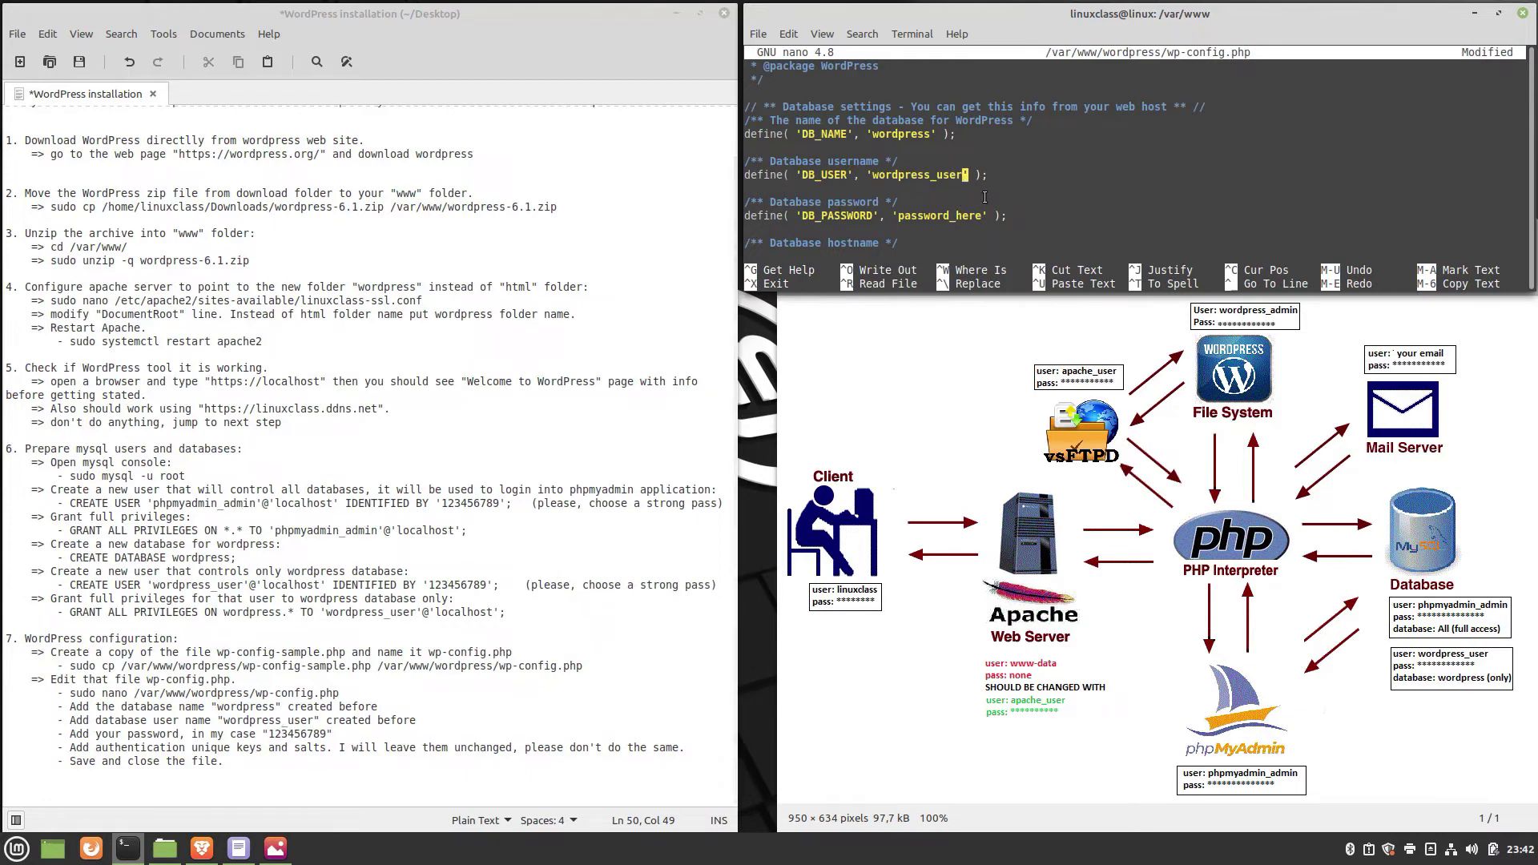
Replace the DB_PASSWORD placeholder with the database user's password.
key("Down")
key("Down")
key("Right")
key("Right")
key("BackSpace")
key("BackSpace")
key("BackSpace")
key("BackSpace")
key("BackSpace")
key("BackSpace")
key("BackSpace")
key("BackSpace")
key("BackSpace")
key("BackSpace")
key("BackSpace")
key("BackSpace")
key("BackSpace")
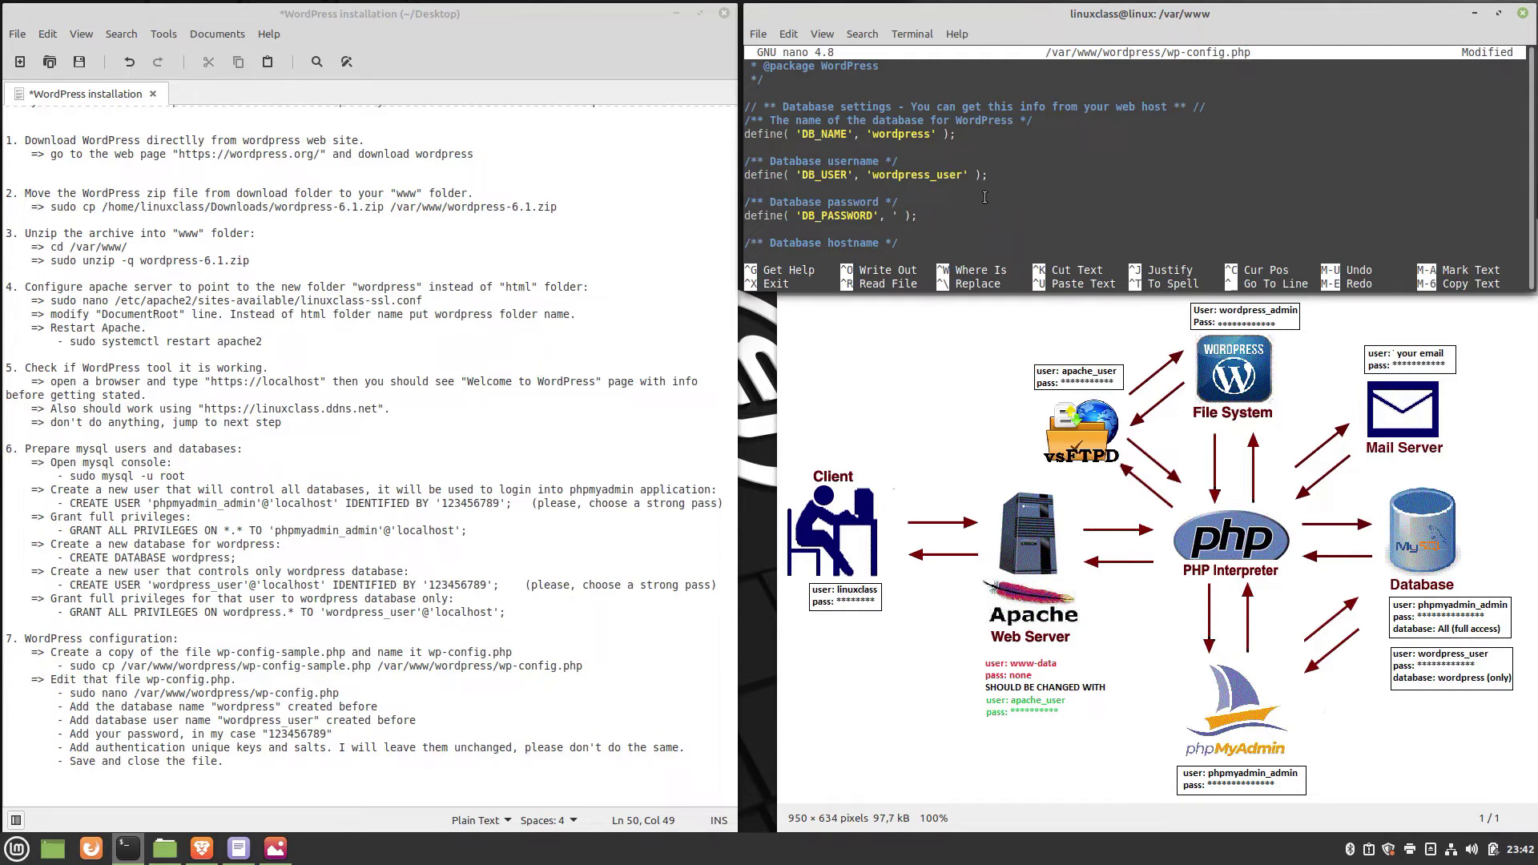
type("123456789")
key("Down")
key("Down")
key("Down")
key("Down")
key("Down")
key("Down")
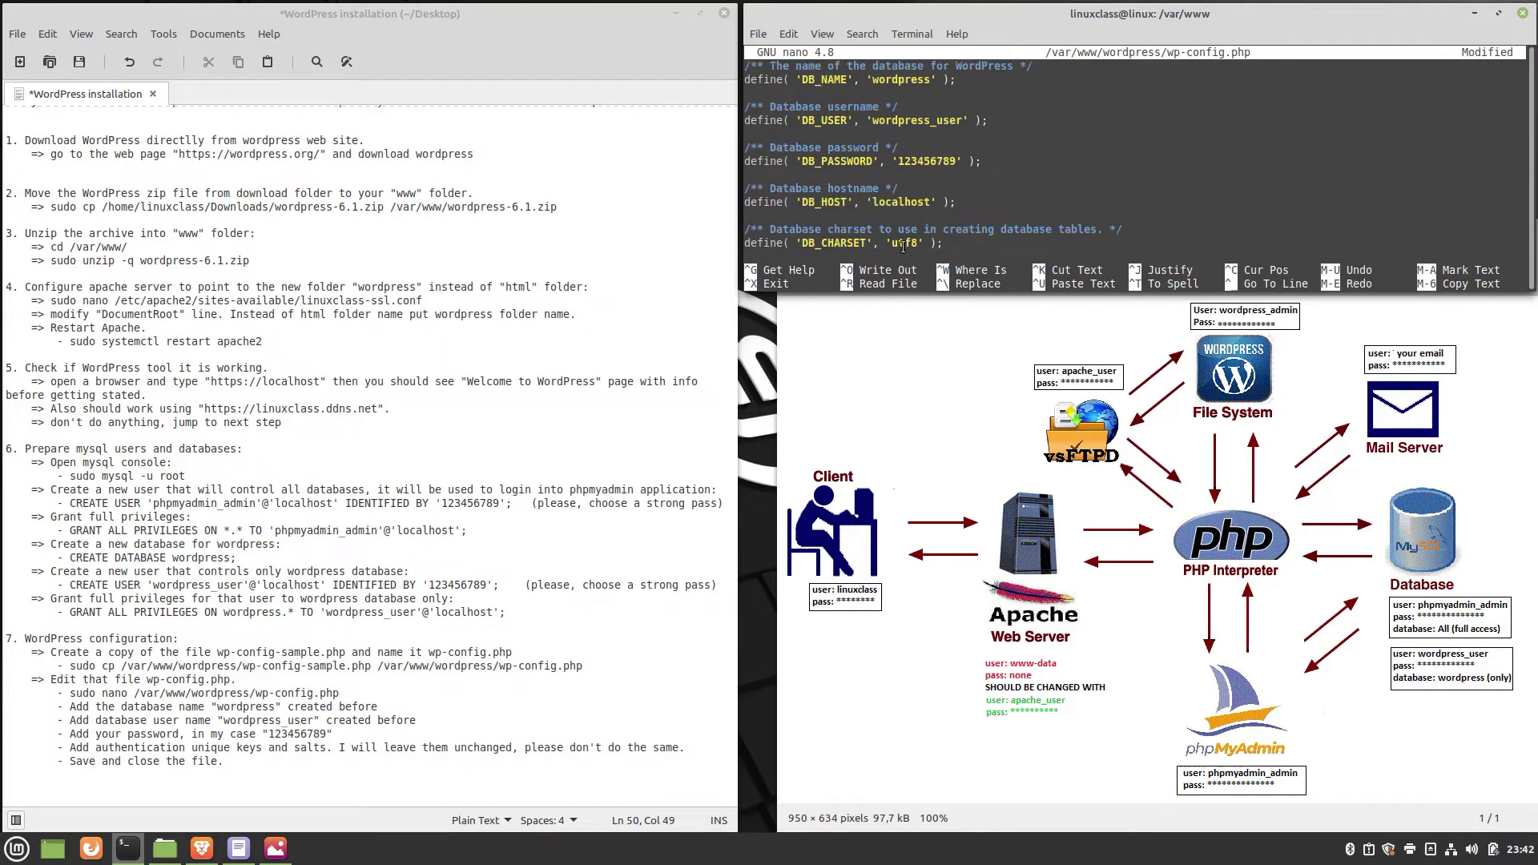
key("Down")
key("Down")
key("Down")
key("Down")
key("Down")
key("Down")
key("Down")
key("Down")
key("Down")
key("Down")
key("Down")
key("Down")
key("Down")
key("Down")
key("Down")
key("Down")
key("Down")
key("Down")
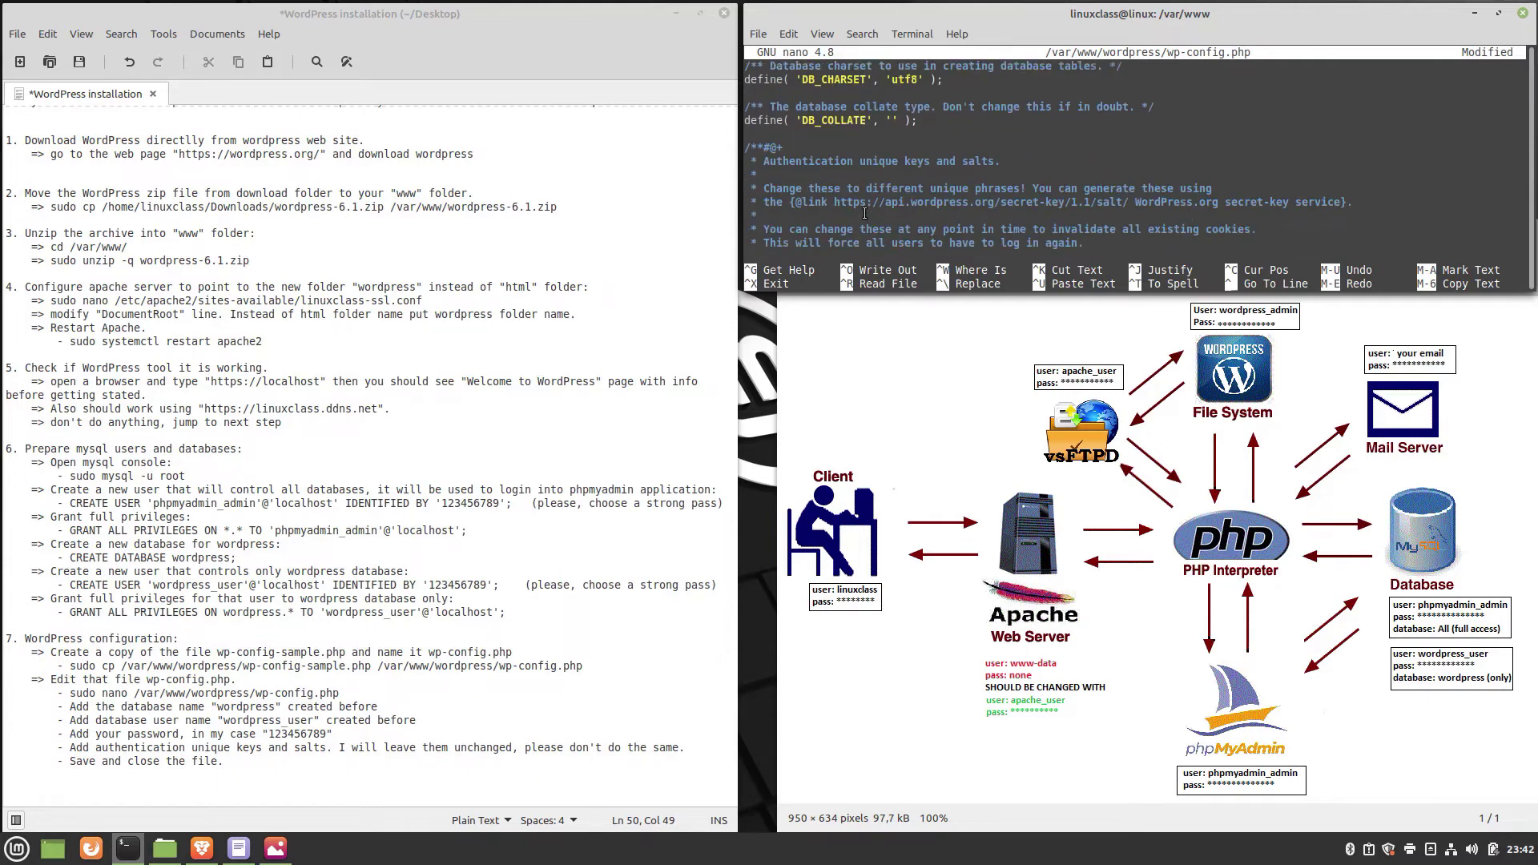
key("Down")
key("Down")
key("Down")
key("Down")
key("Down")
key("Down")
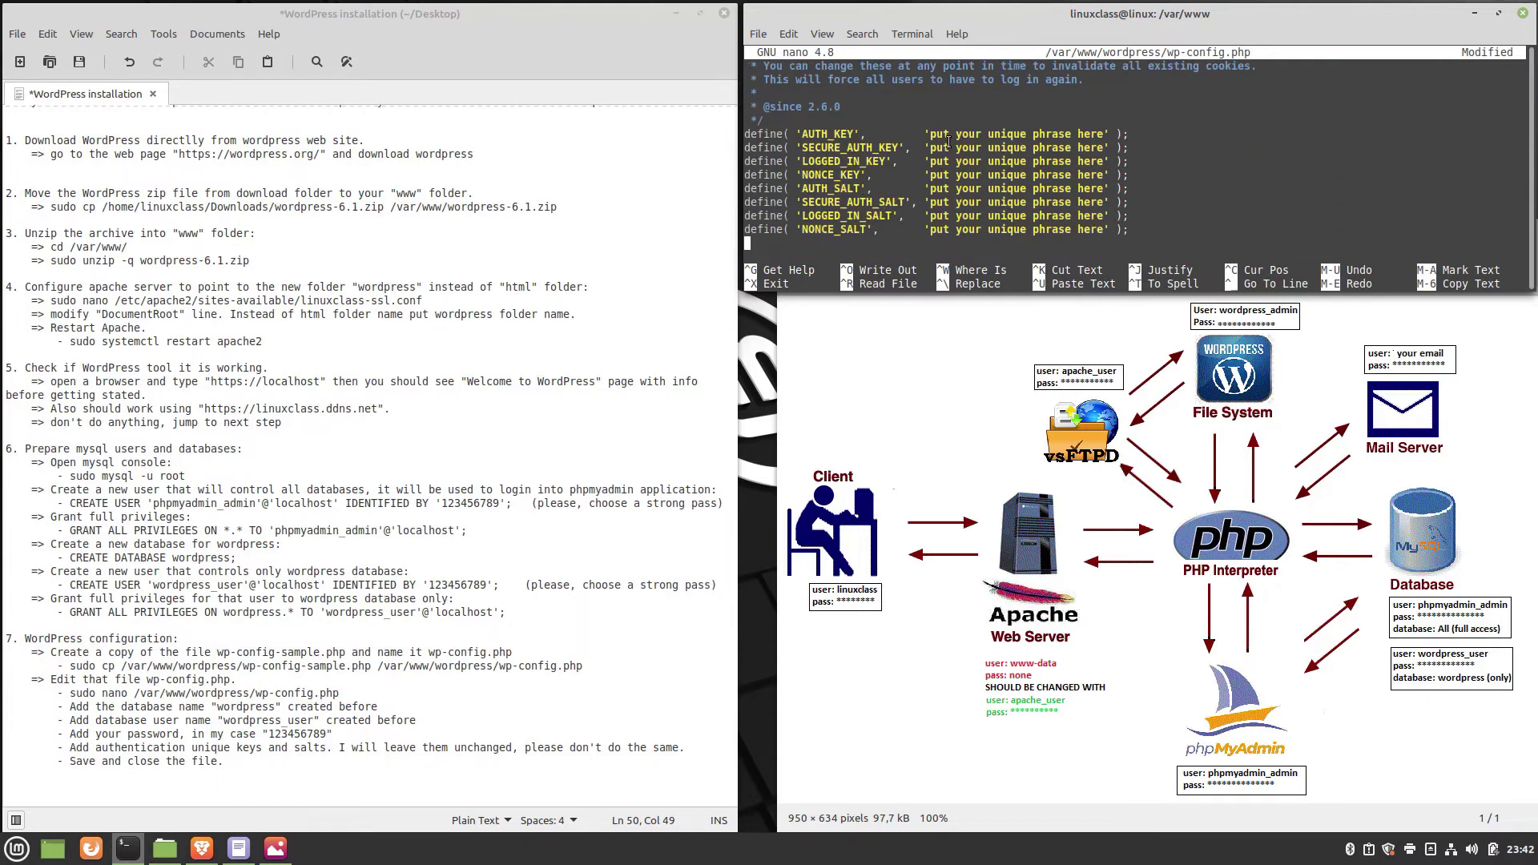
Leave the authentication keys and salts as they are, then save wp-config.php and exit nano.
left_click_drag(930, 134, 941, 148)
left_click_drag(1000, 189, 1112, 232)
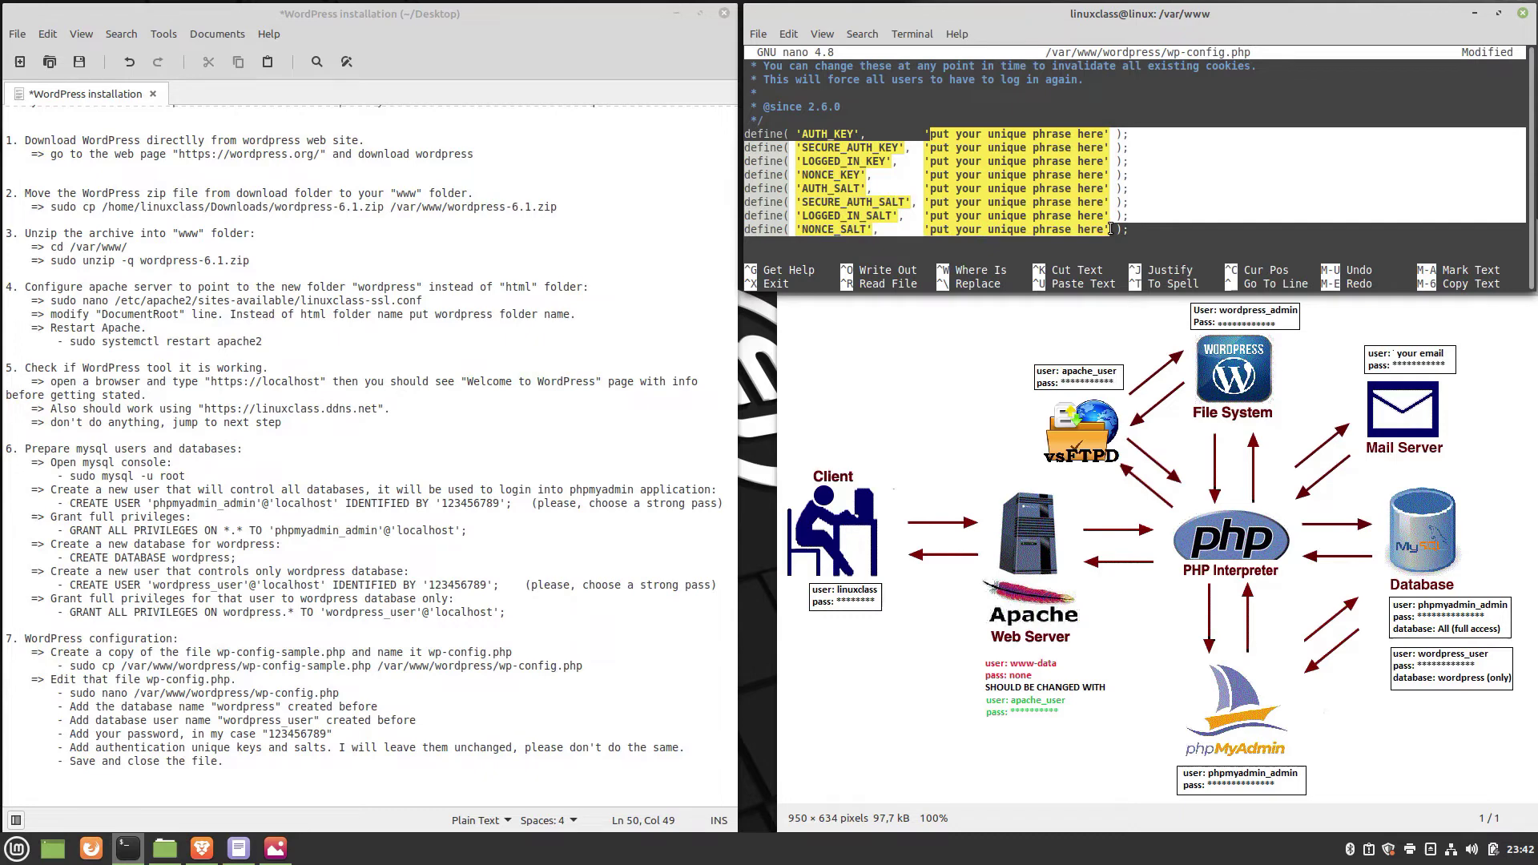
left_click(1081, 215)
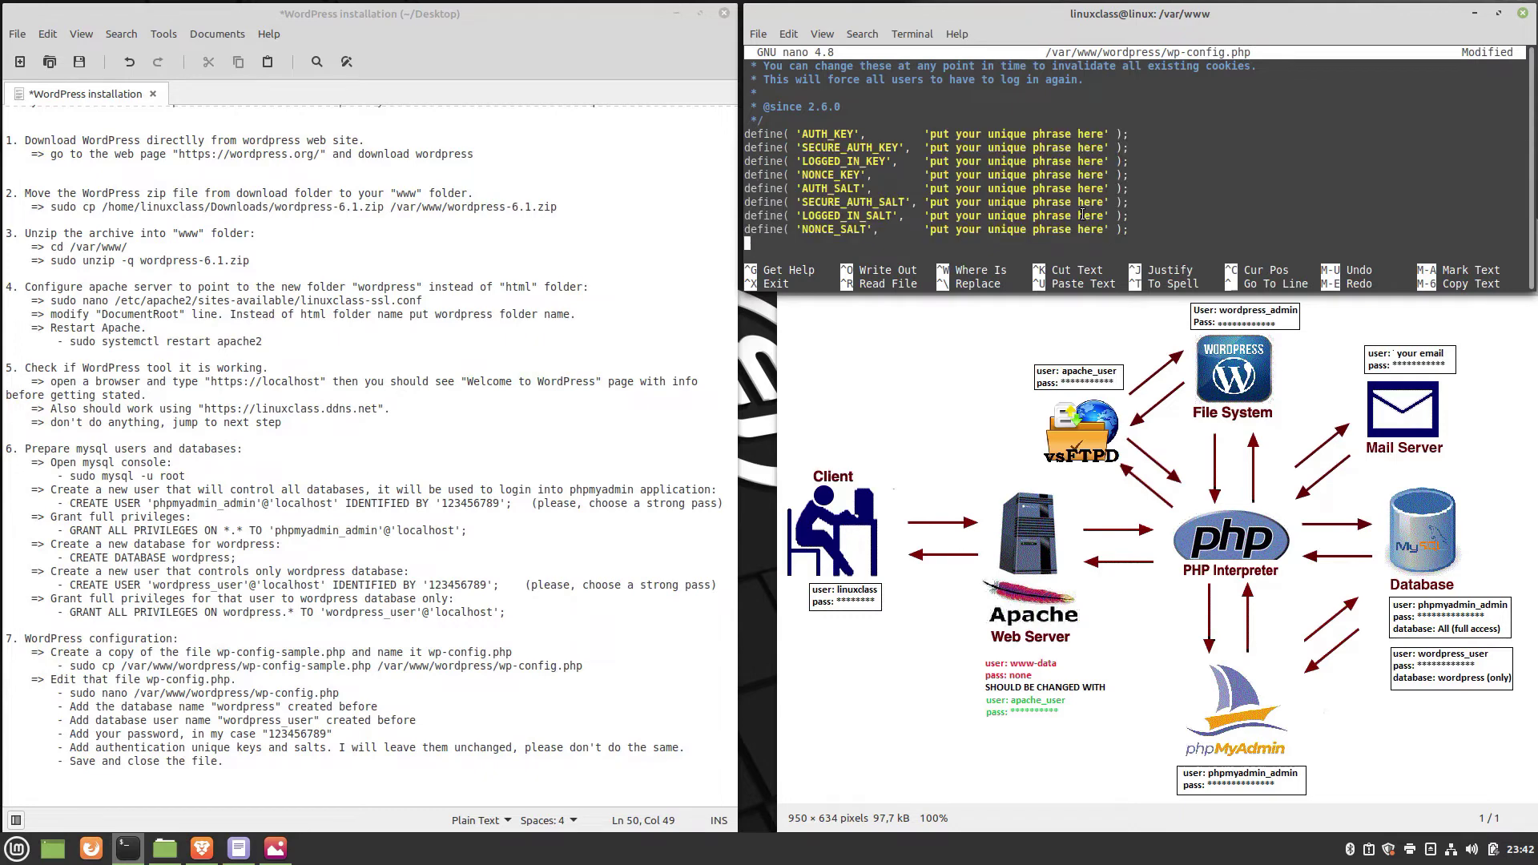
key("ctrl+x")
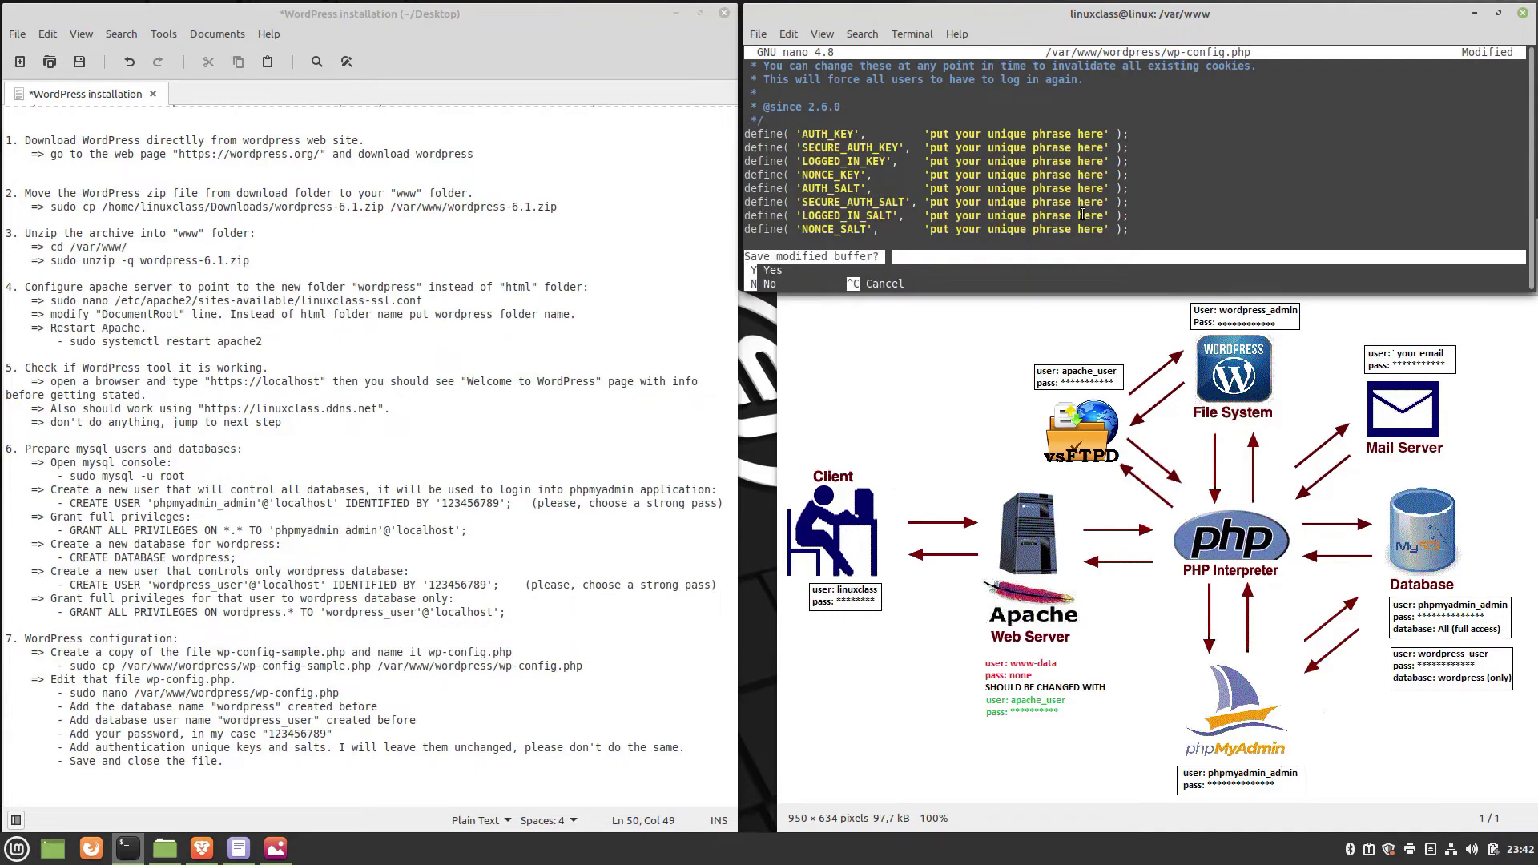
key("y")
key("Return")
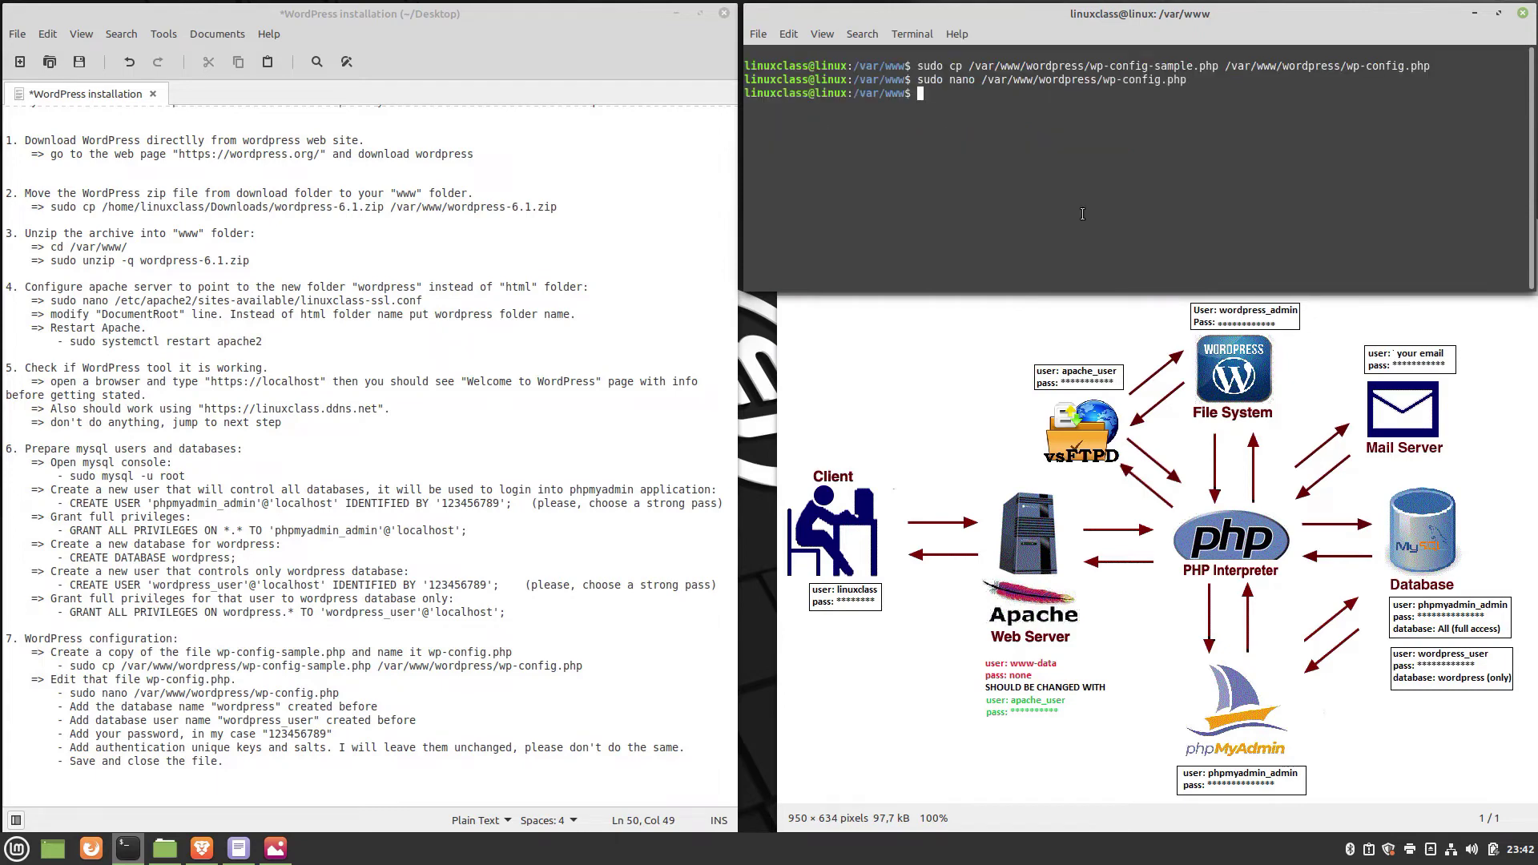
End step 7 of the notes with a period and paste in the section 8 browser-setup instructions.
left_click(251, 717)
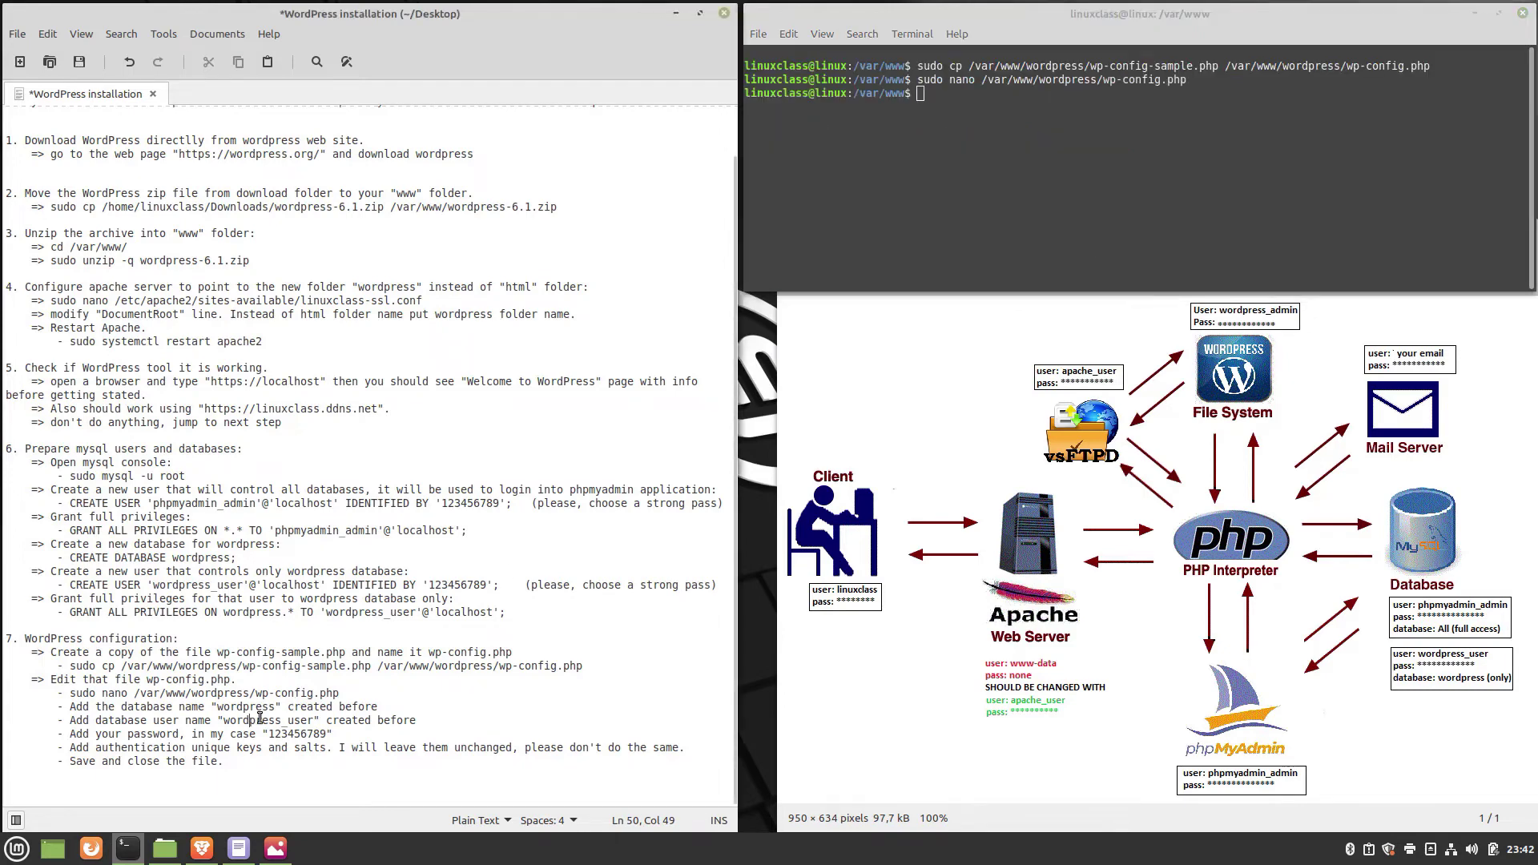
left_click(220, 762)
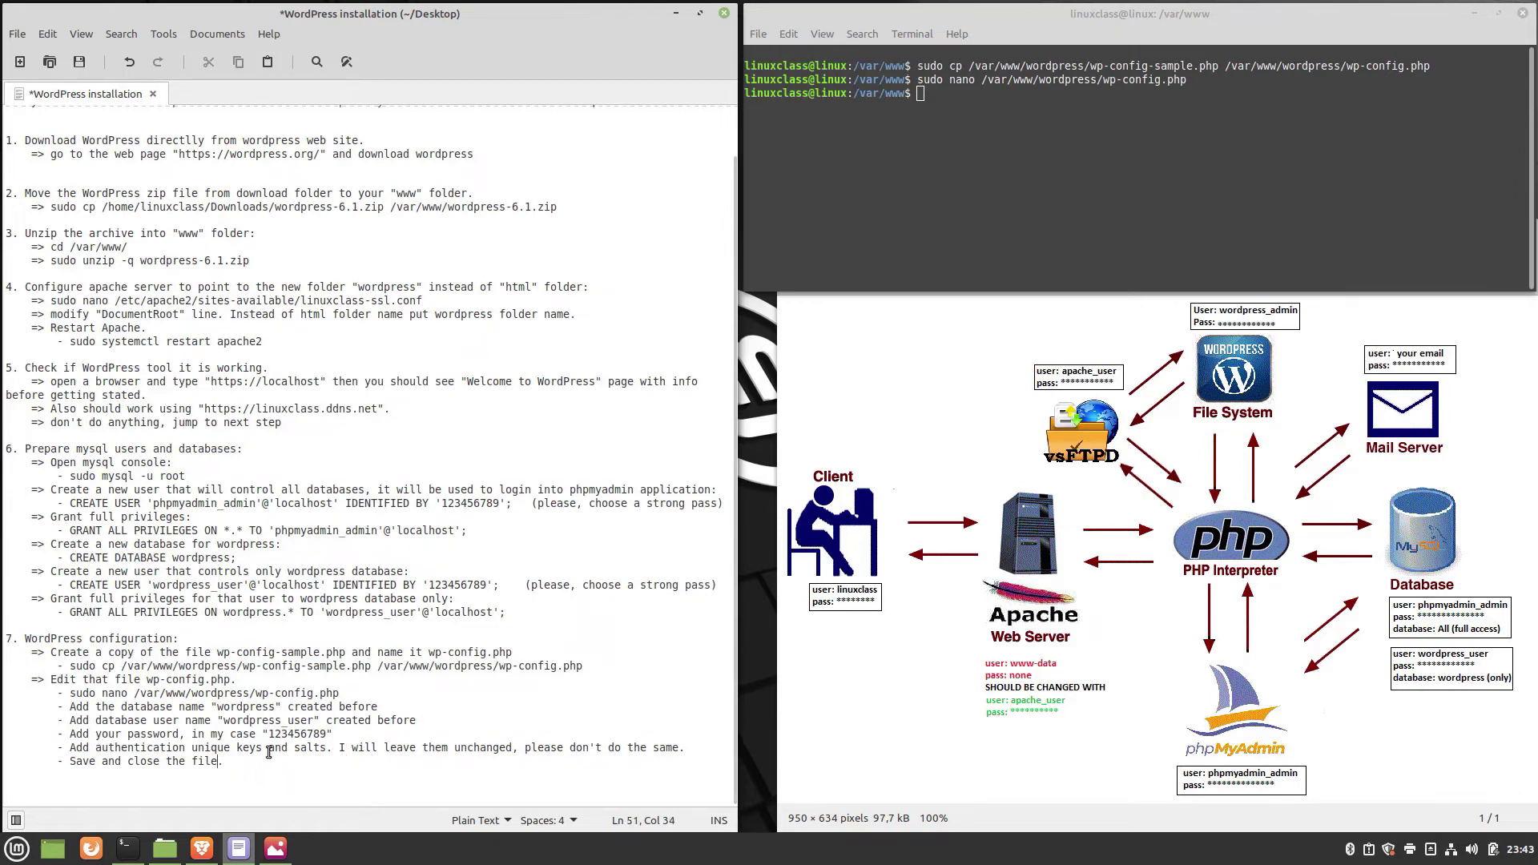
type(".")
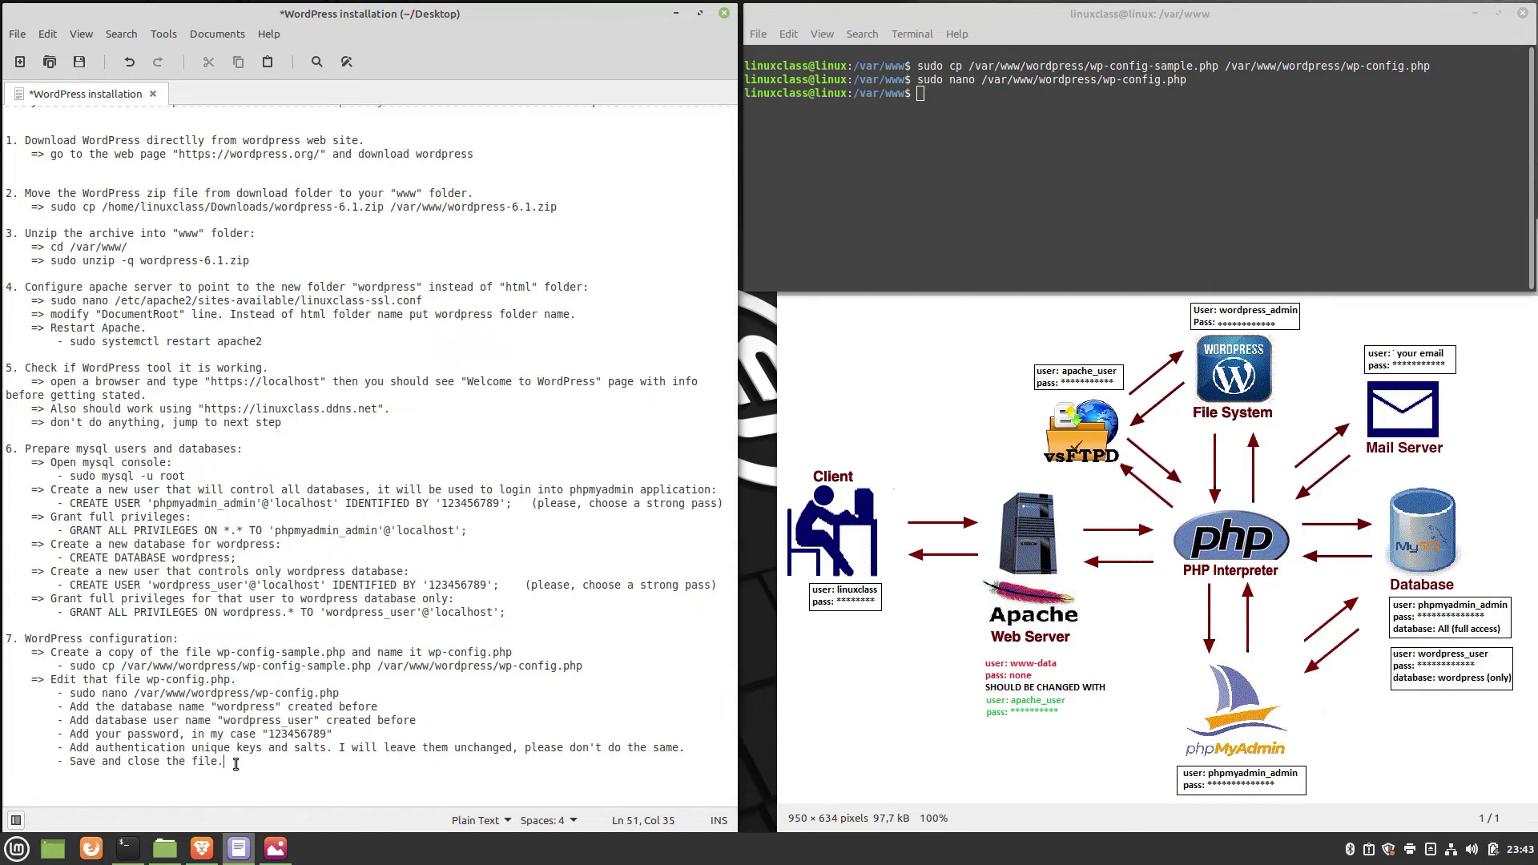
key("Return")
key("ctrl+v")
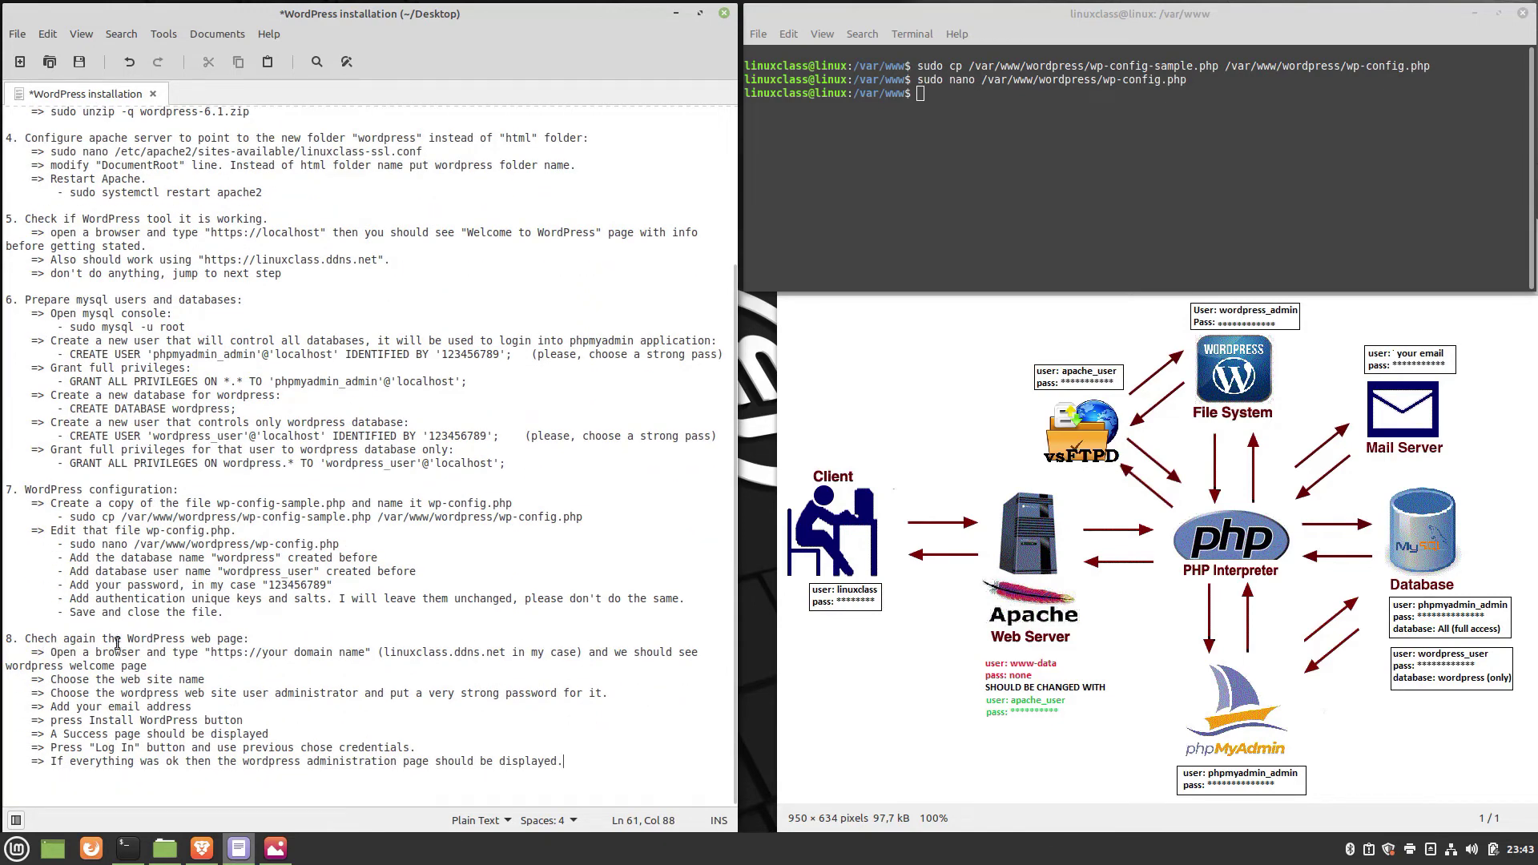
left_click(209, 652)
left_click(202, 847)
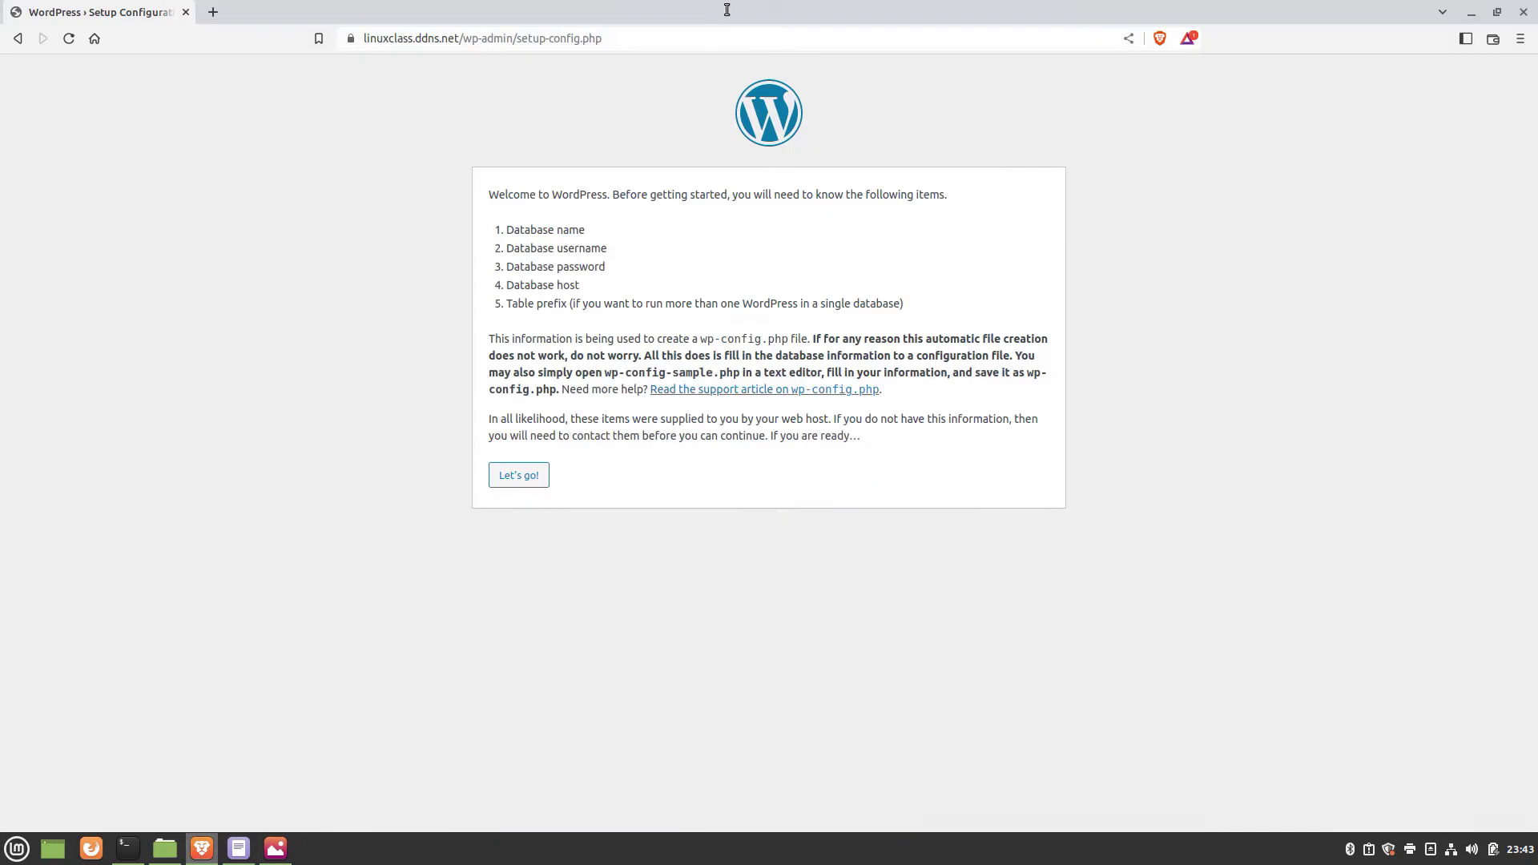
Reload the setup page, then strip '/wp-admin/setup-config.php' from the address to load the install form.
left_click(69, 39)
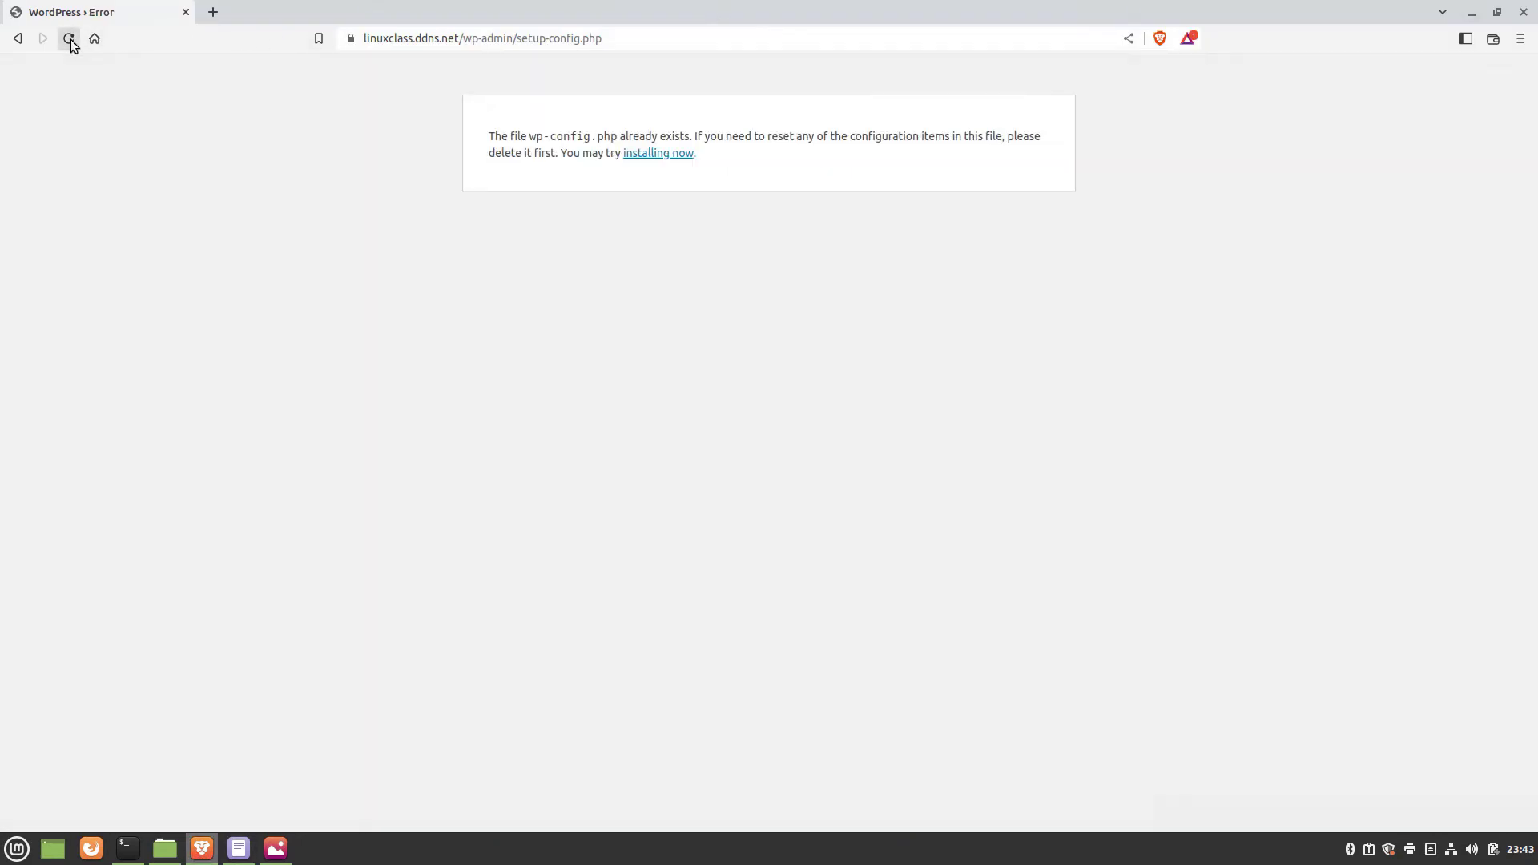
left_click(239, 846)
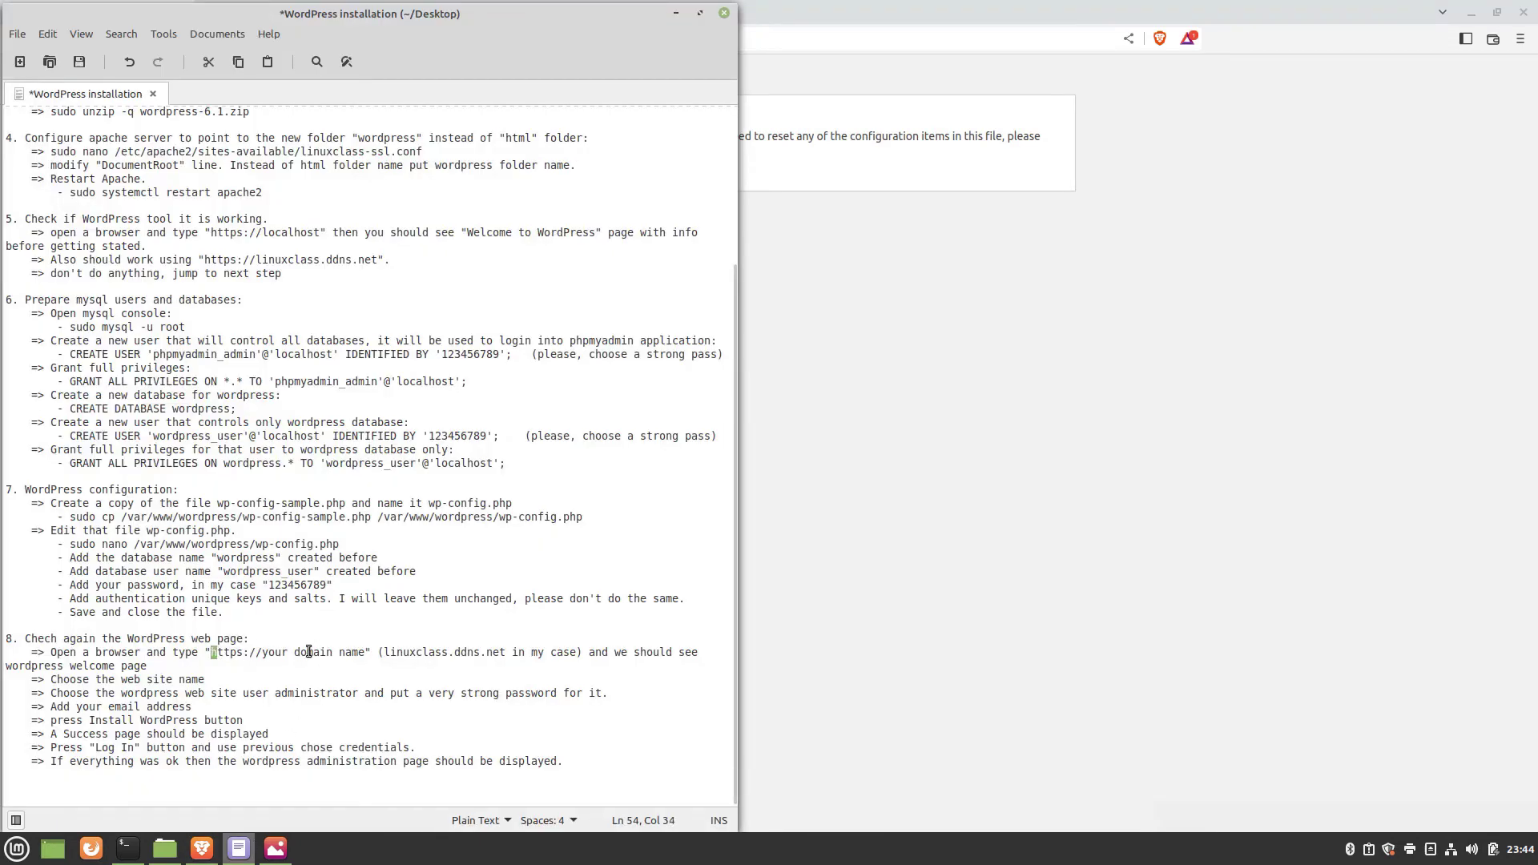
left_click_drag(309, 652, 354, 652)
left_click(380, 652)
left_click_drag(385, 652, 507, 652)
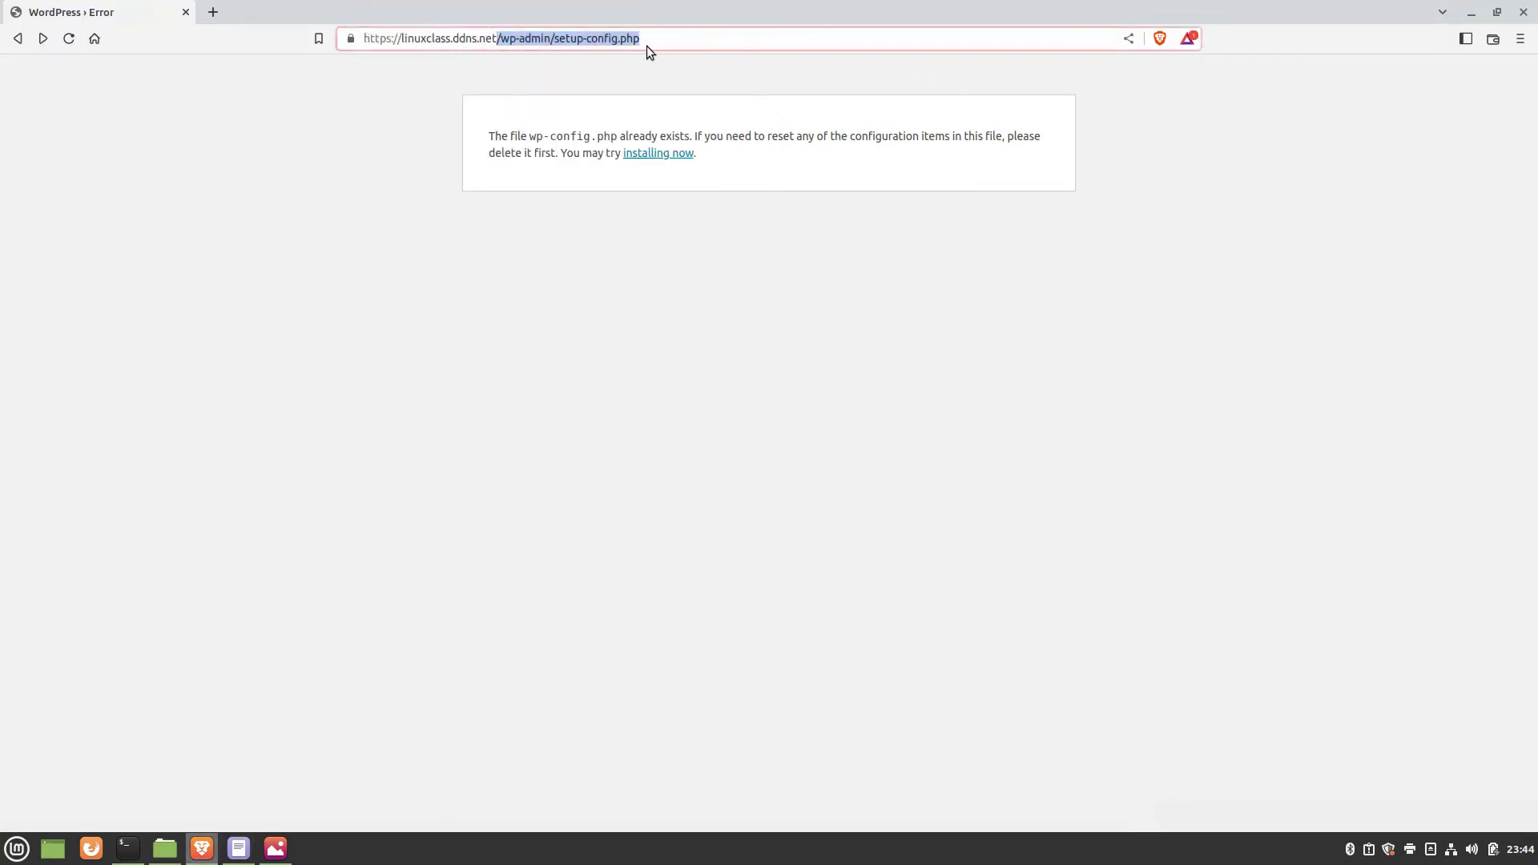
key("BackSpace")
key("Return")
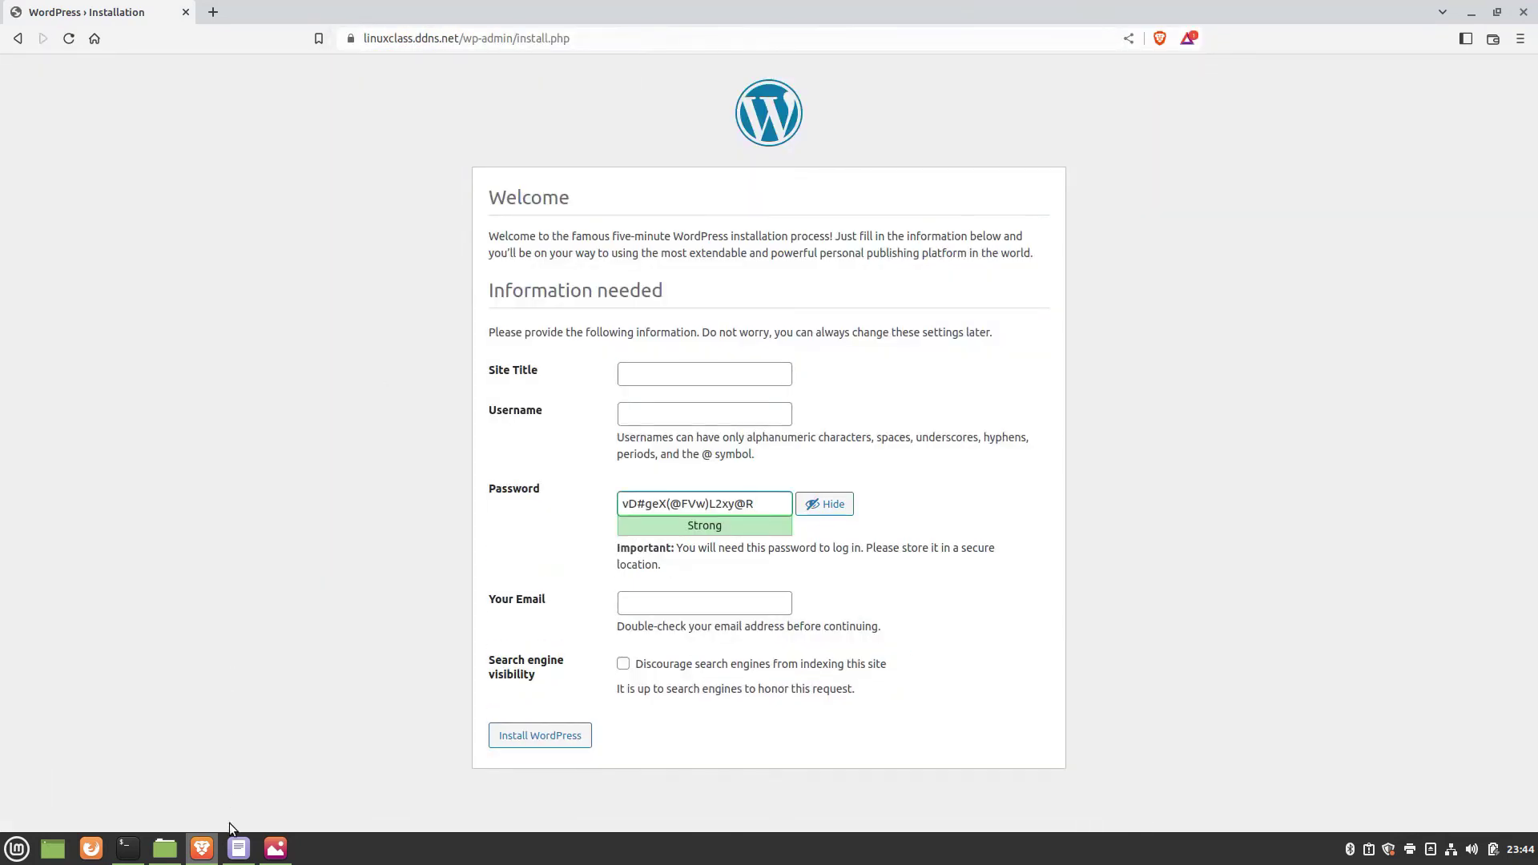
Enter site title linuxclass and admin username wordpress_admin in the install form.
left_click(238, 849)
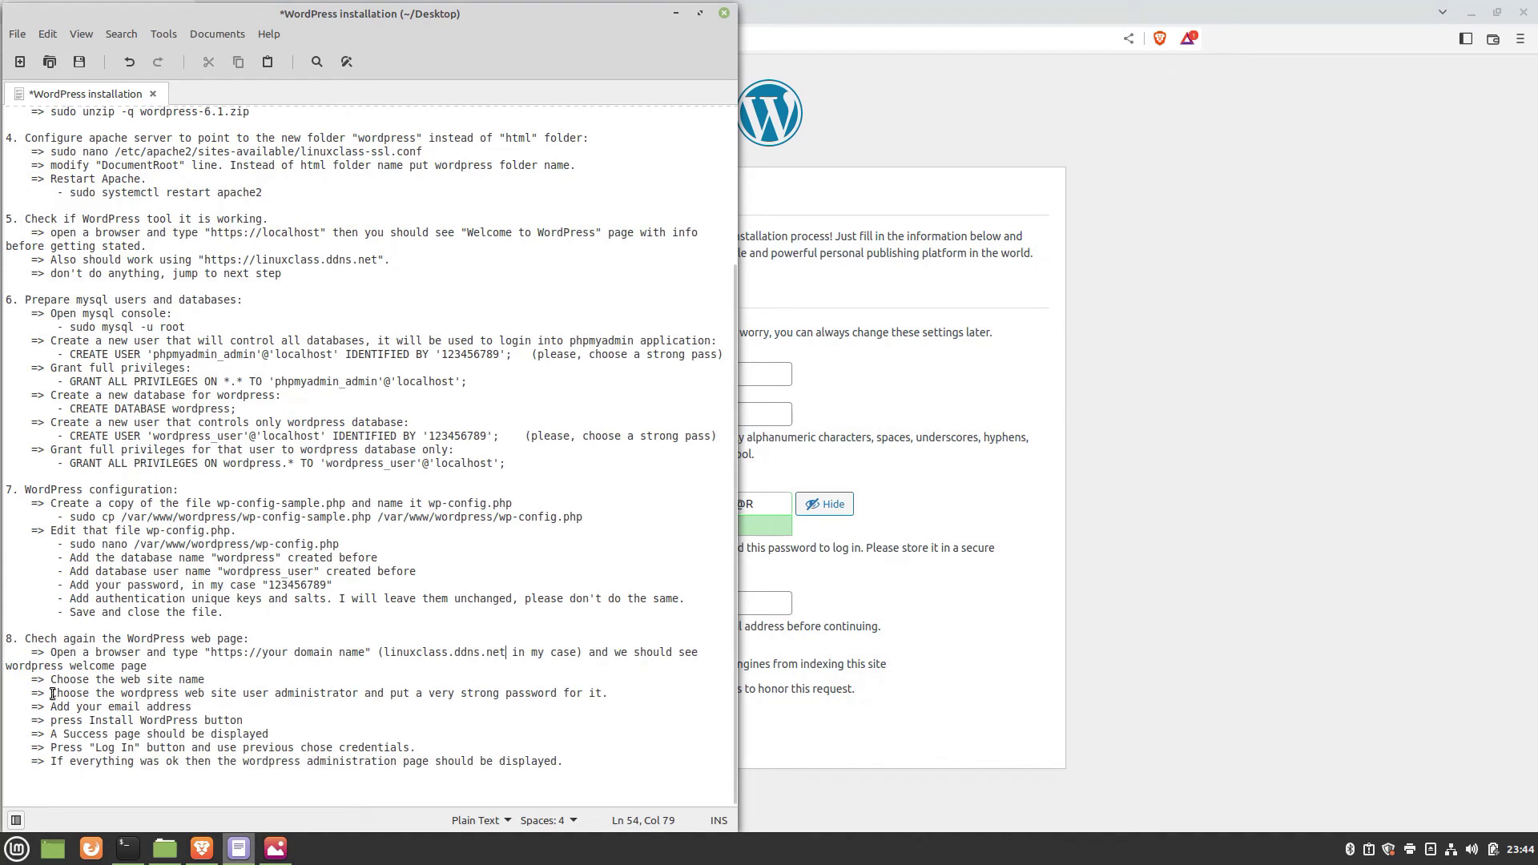
left_click_drag(114, 707, 138, 746)
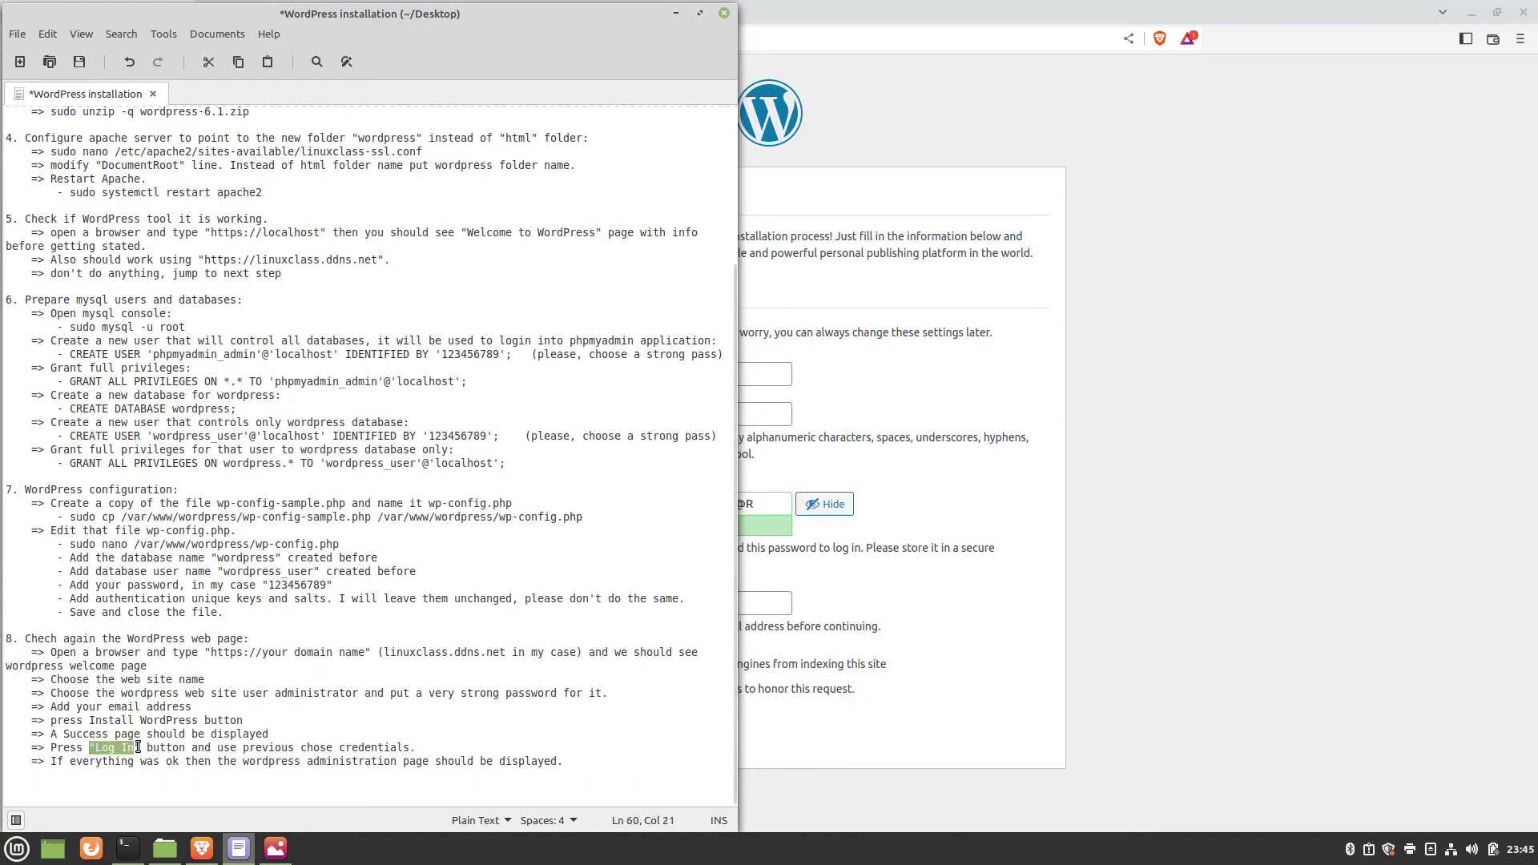
left_click(843, 698)
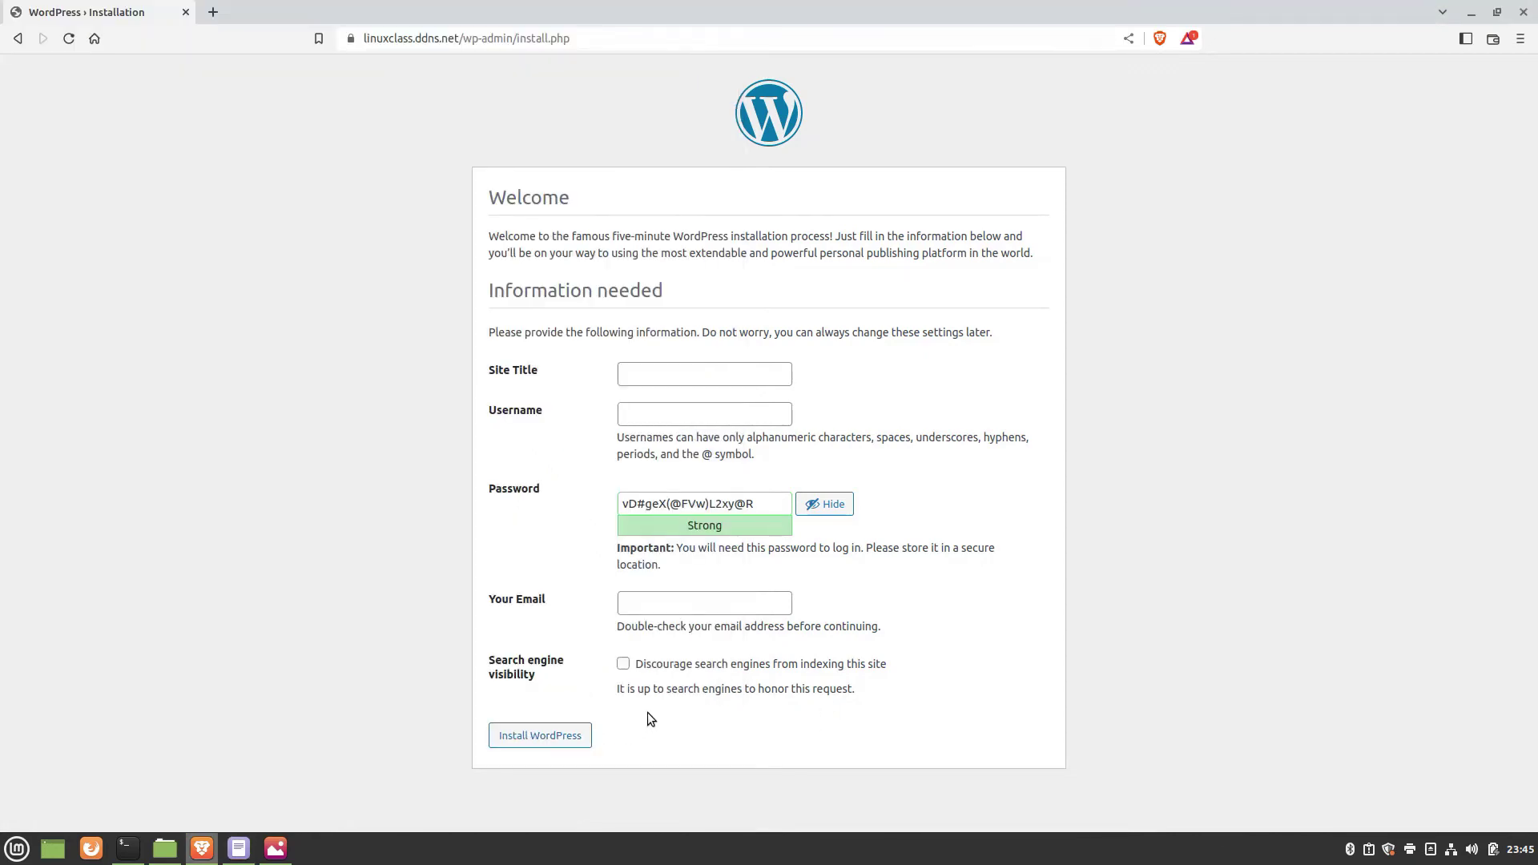
left_click(238, 849)
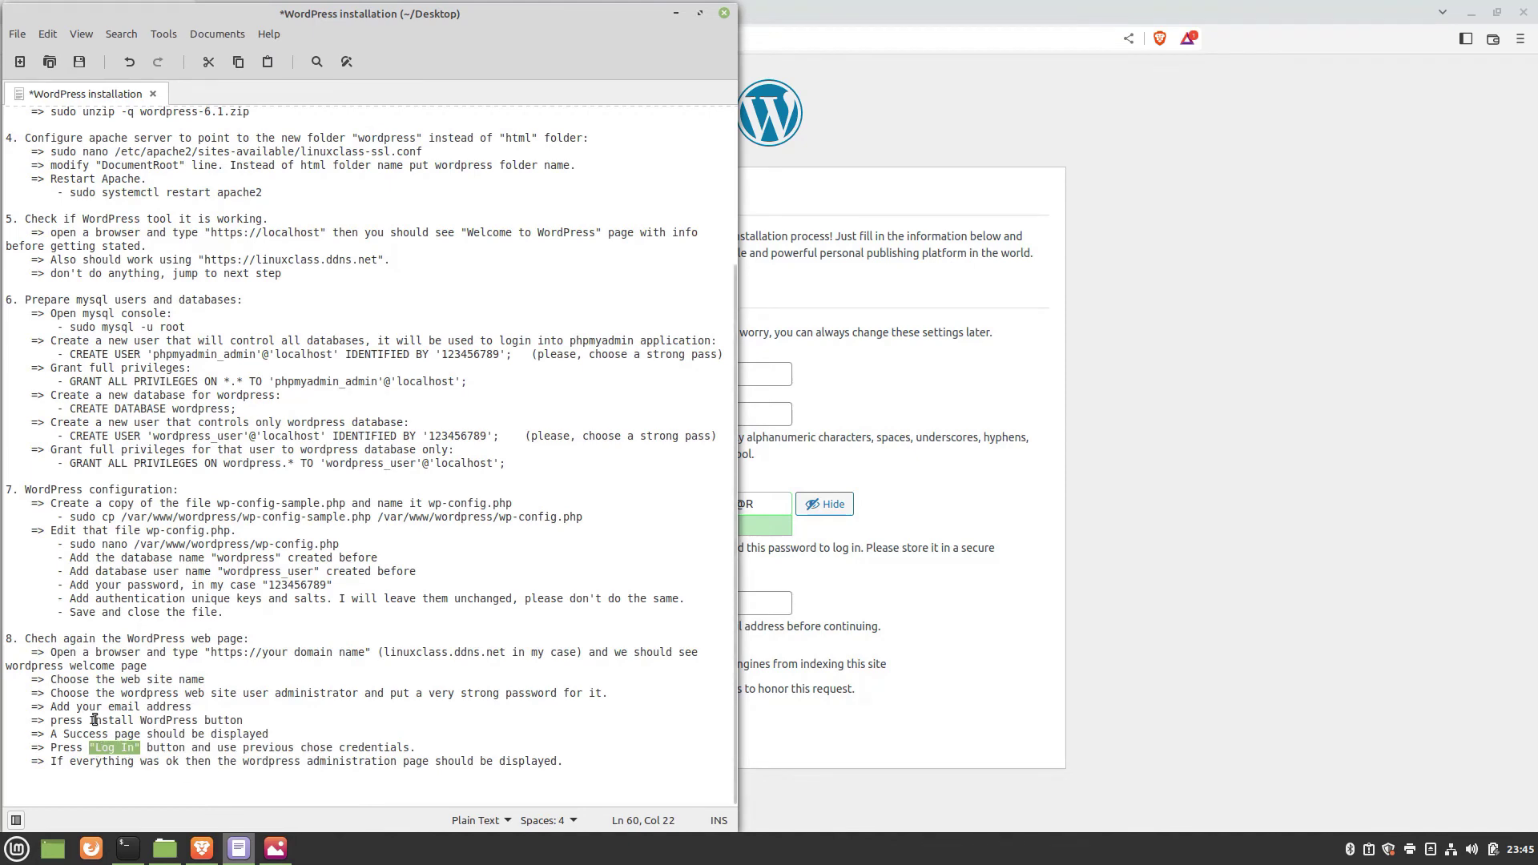
left_click_drag(91, 720, 198, 720)
left_click(843, 764)
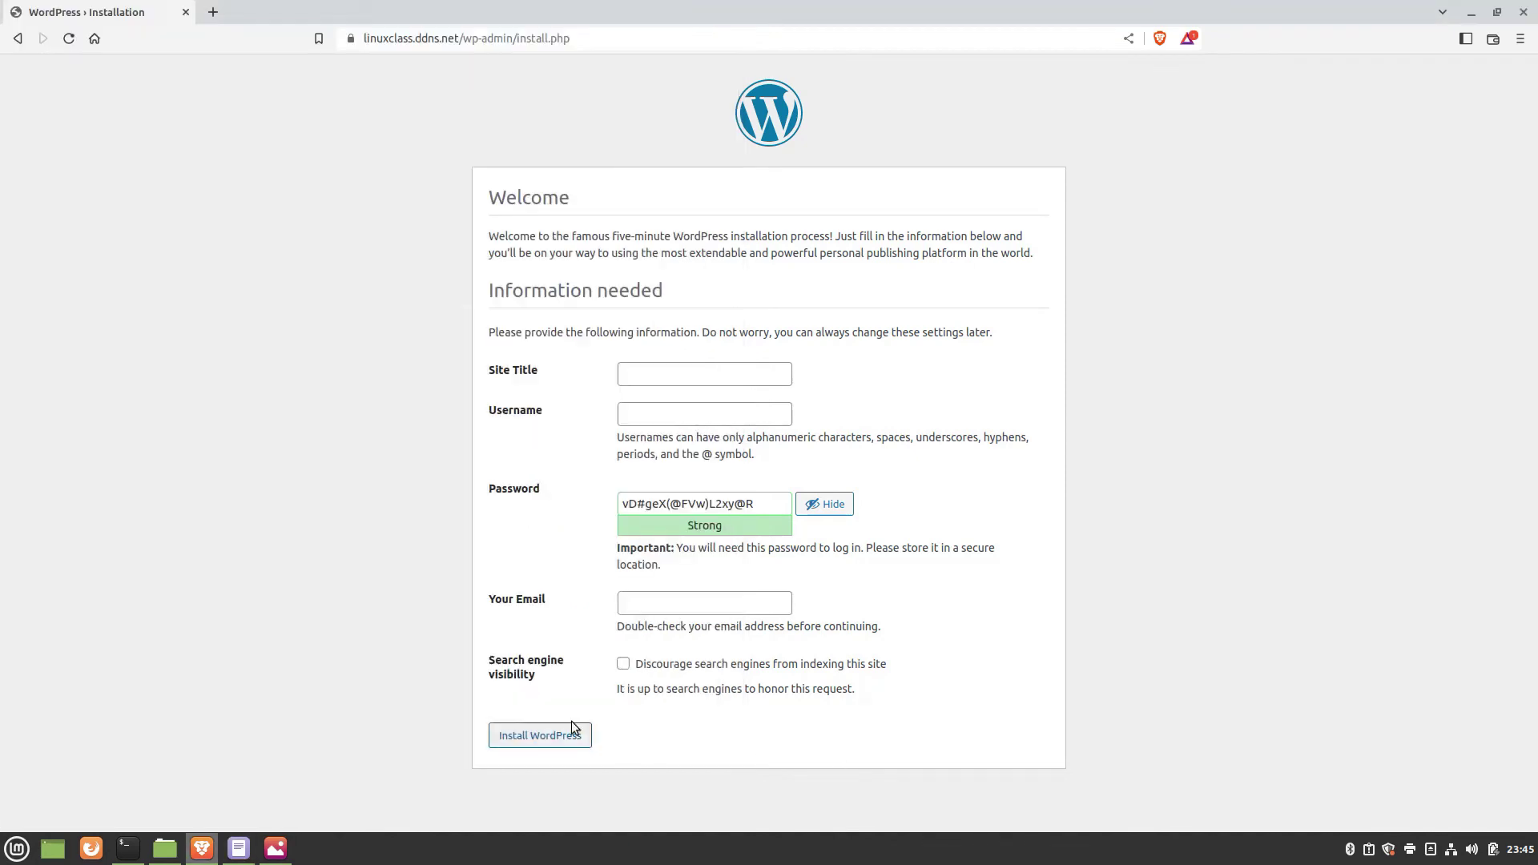
left_click(636, 372)
type("li")
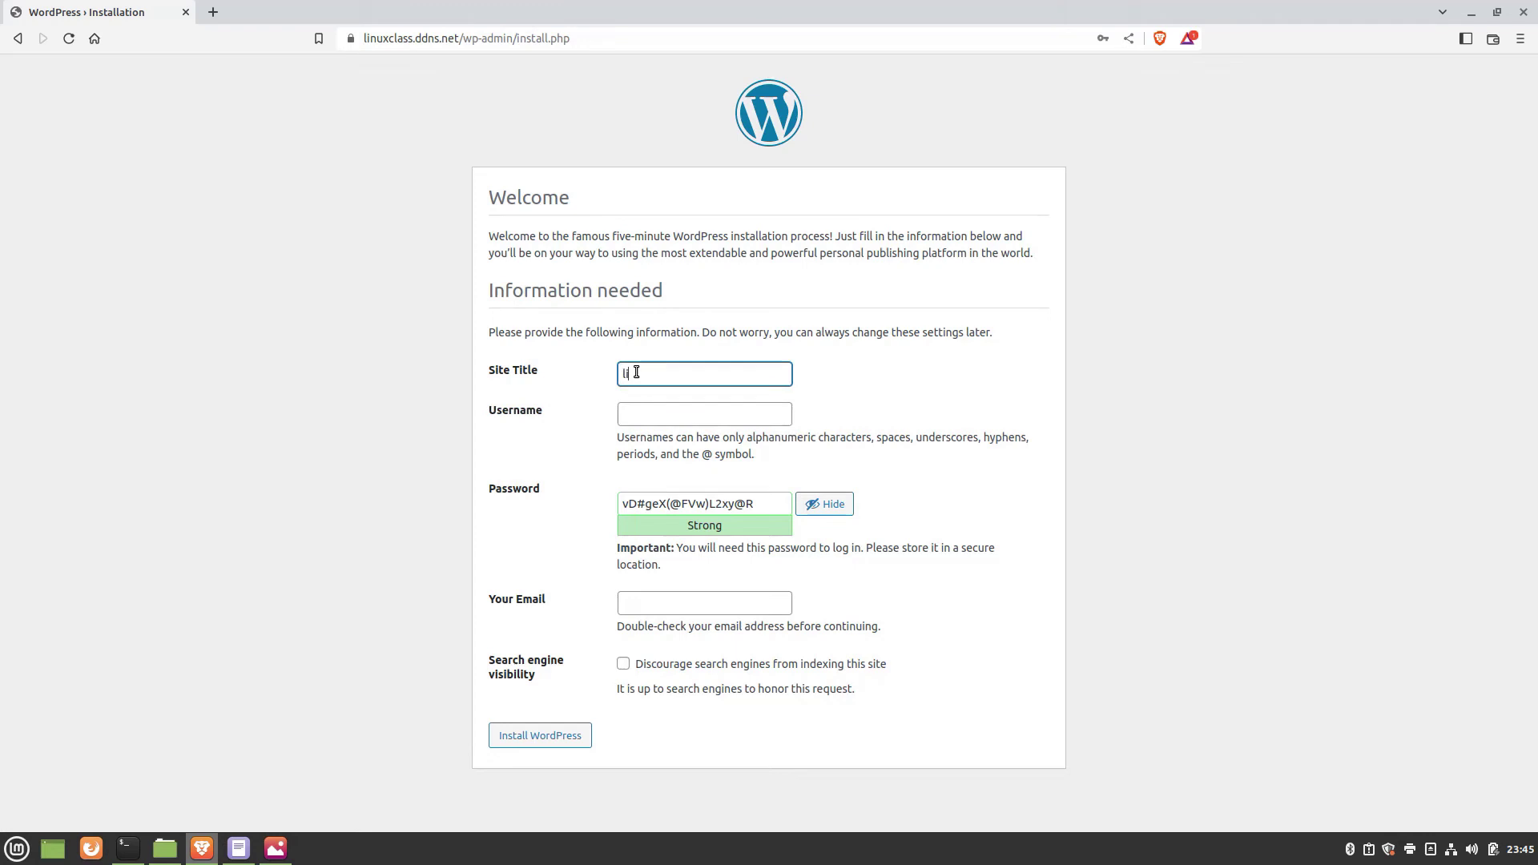
type("nuxclass")
left_click(647, 415)
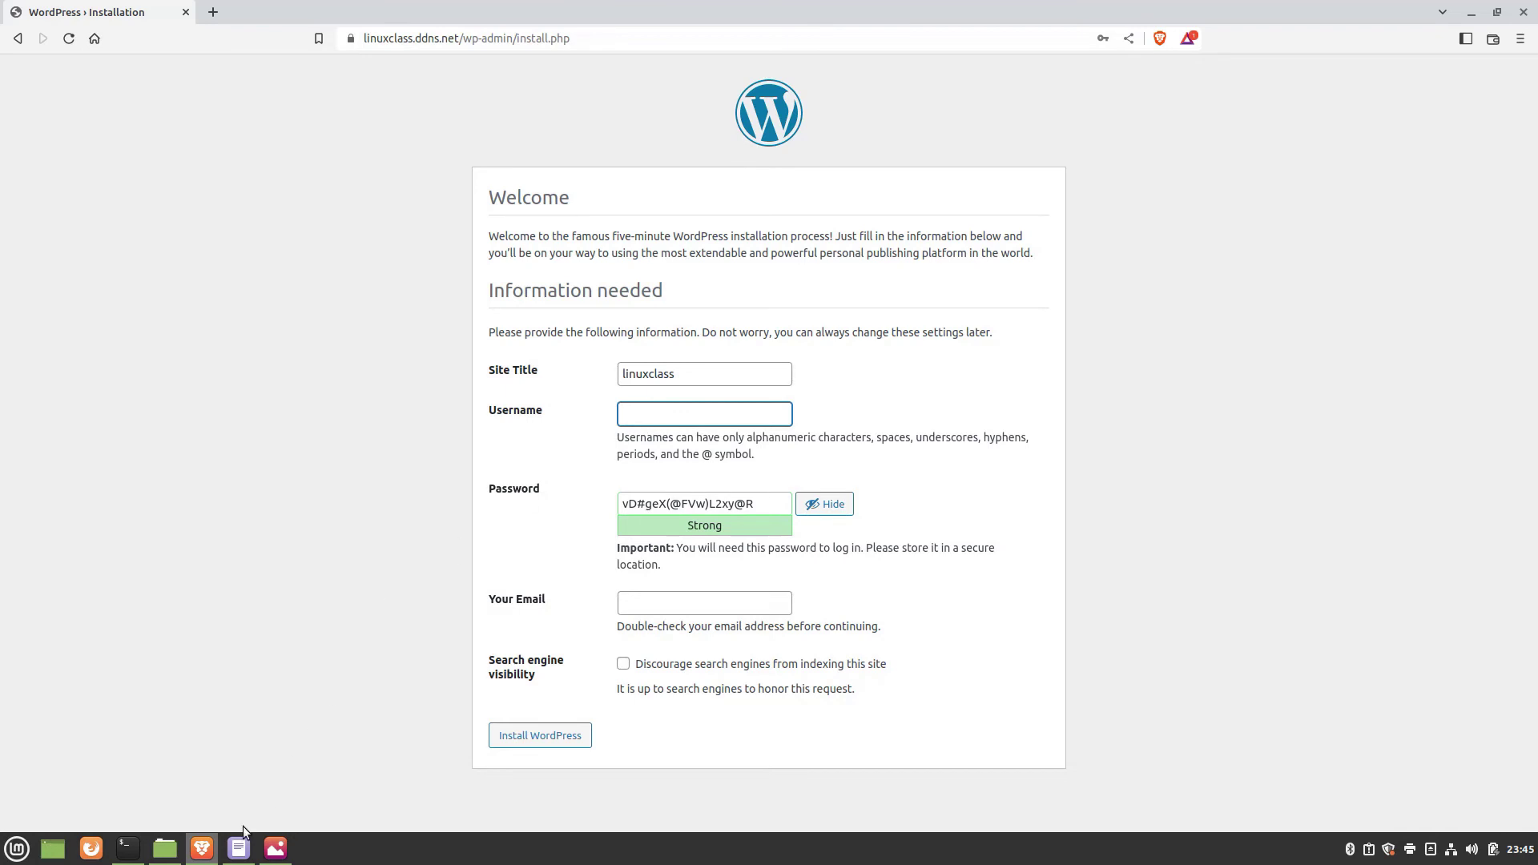
left_click(274, 848)
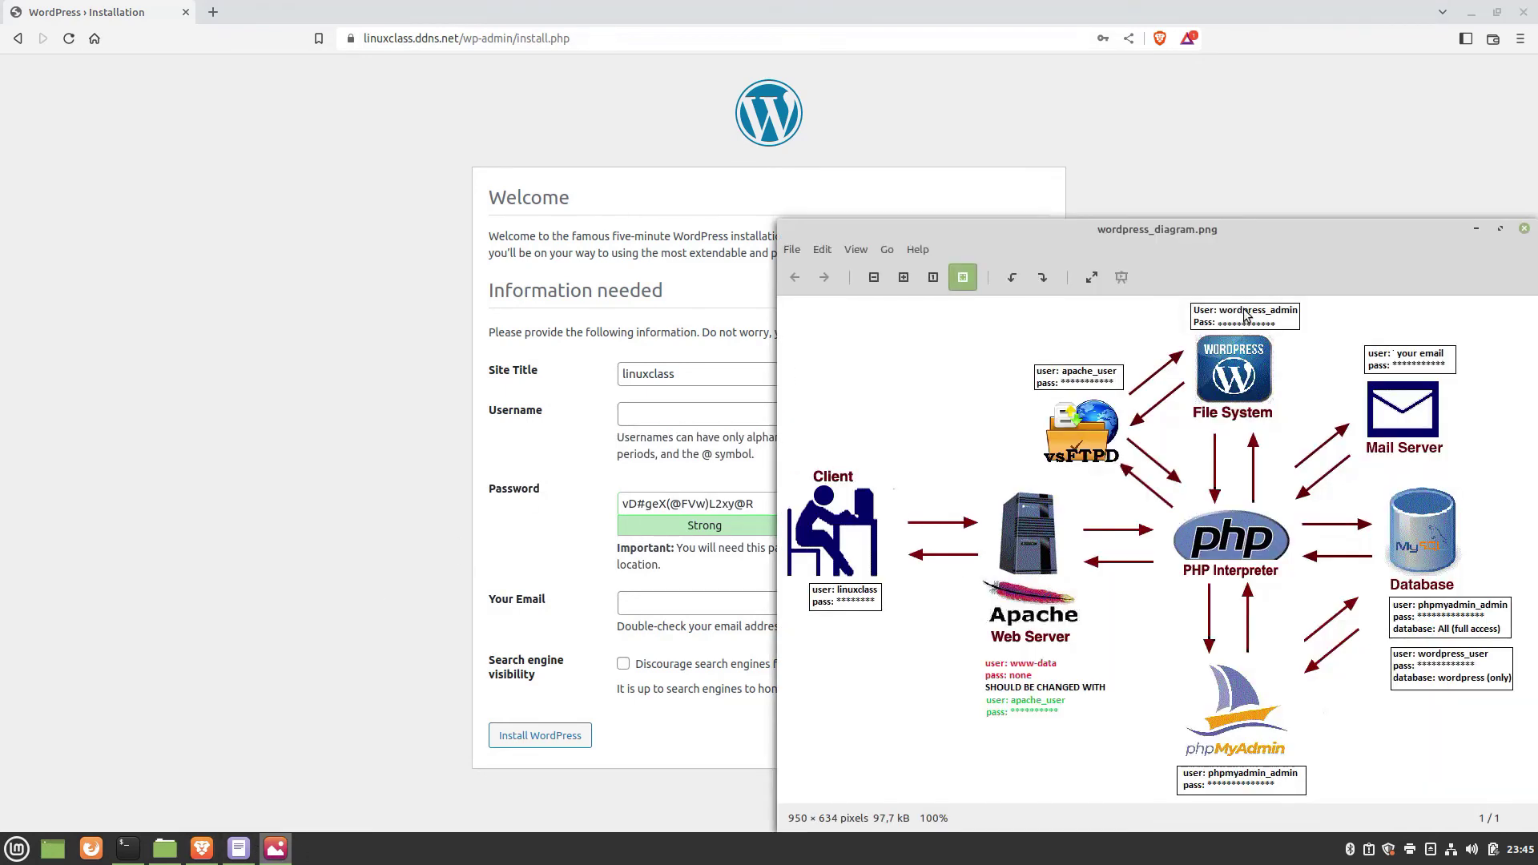
left_click(669, 416)
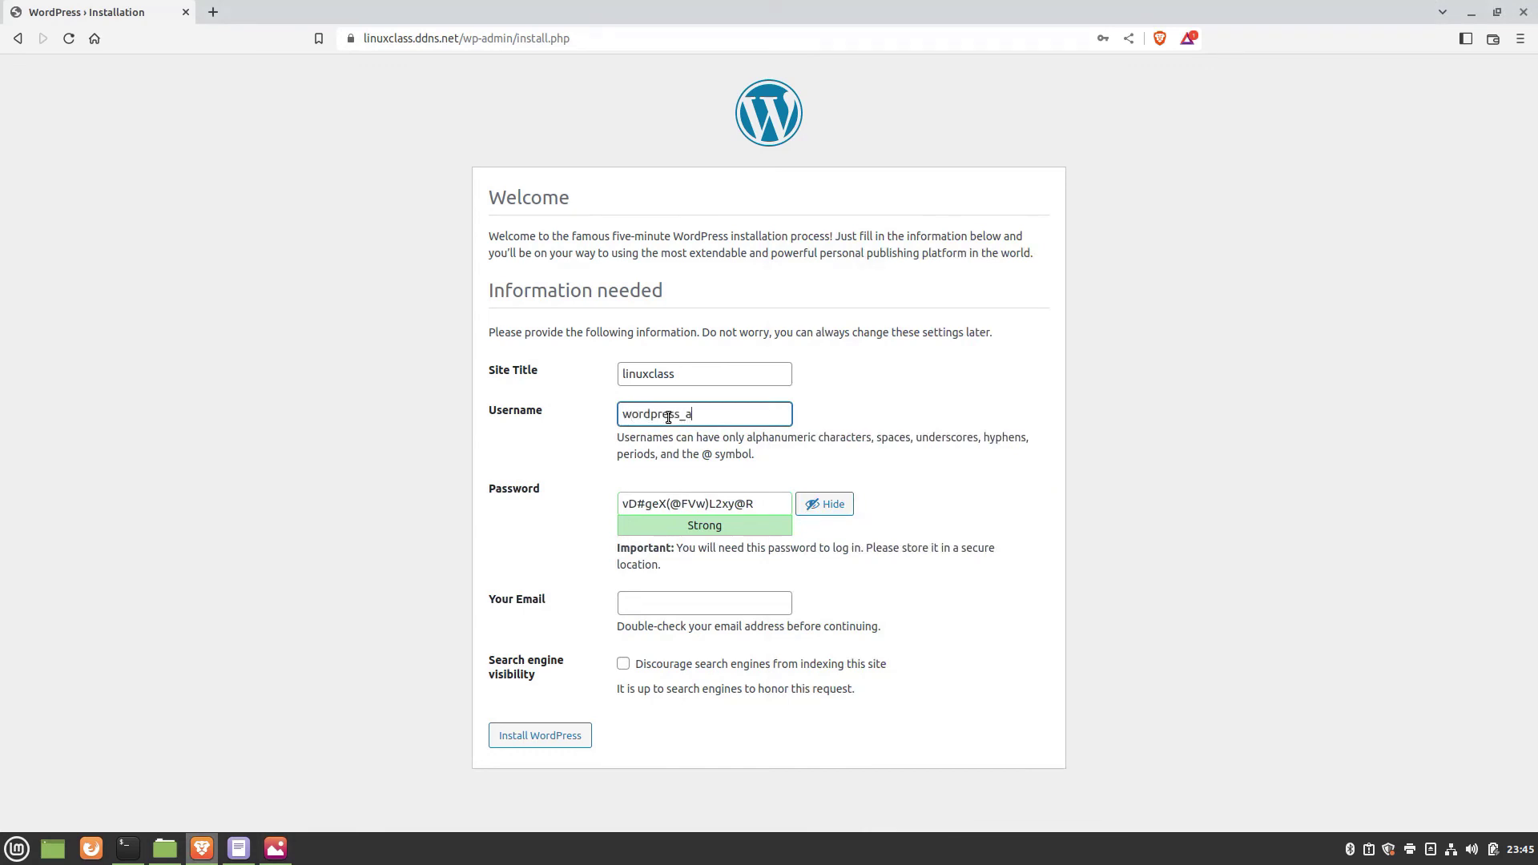
type("wordpress_admin")
Replace the suggested password with a weak one, confirm its use, and enter the admin email.
left_click(809, 503)
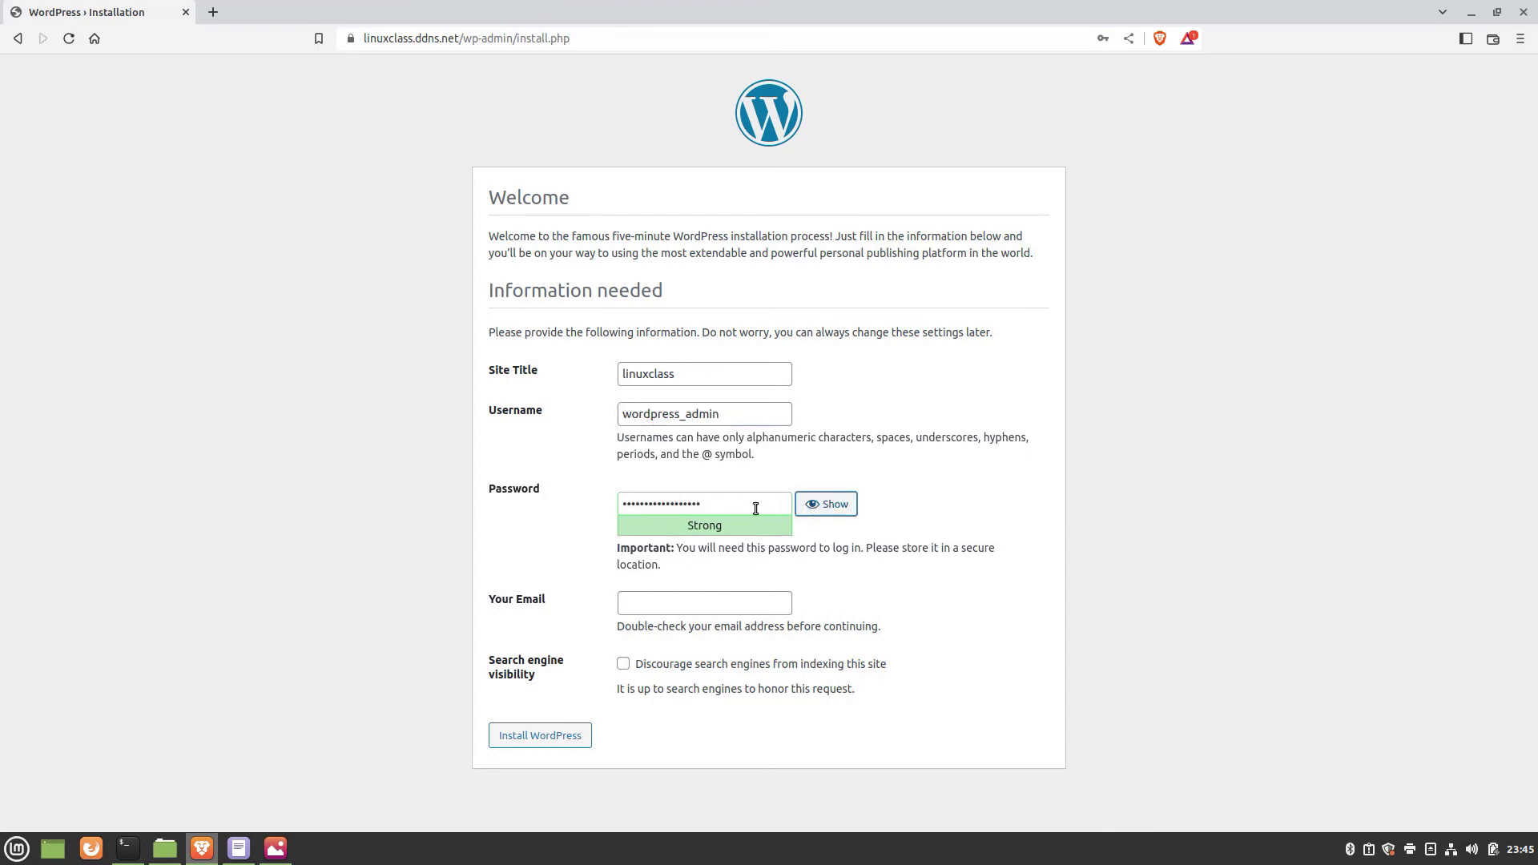
left_click_drag(755, 508, 593, 501)
type("•••••••")
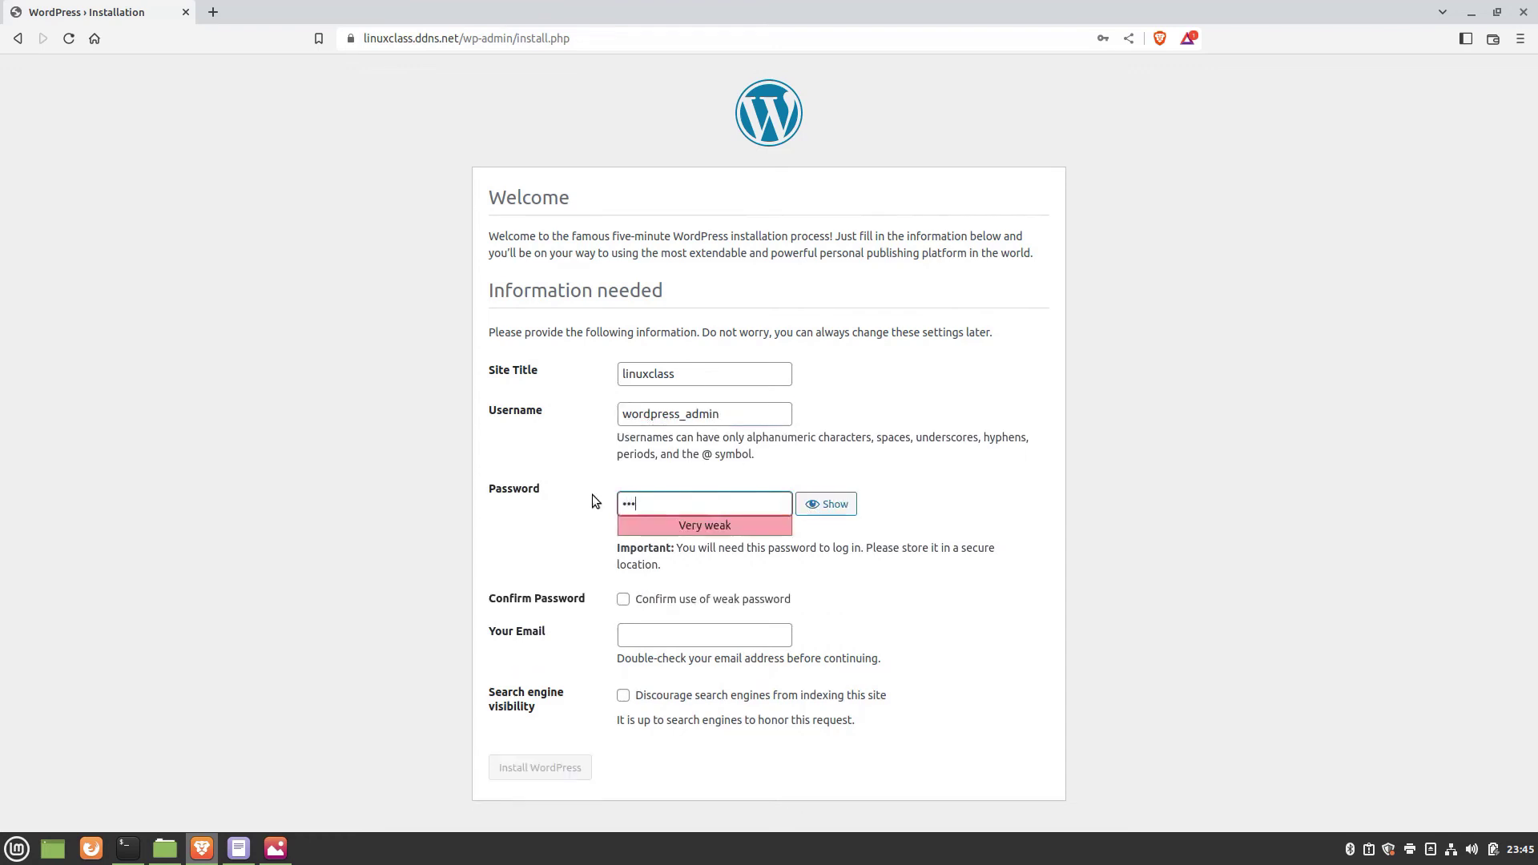
type("••")
left_click(623, 602)
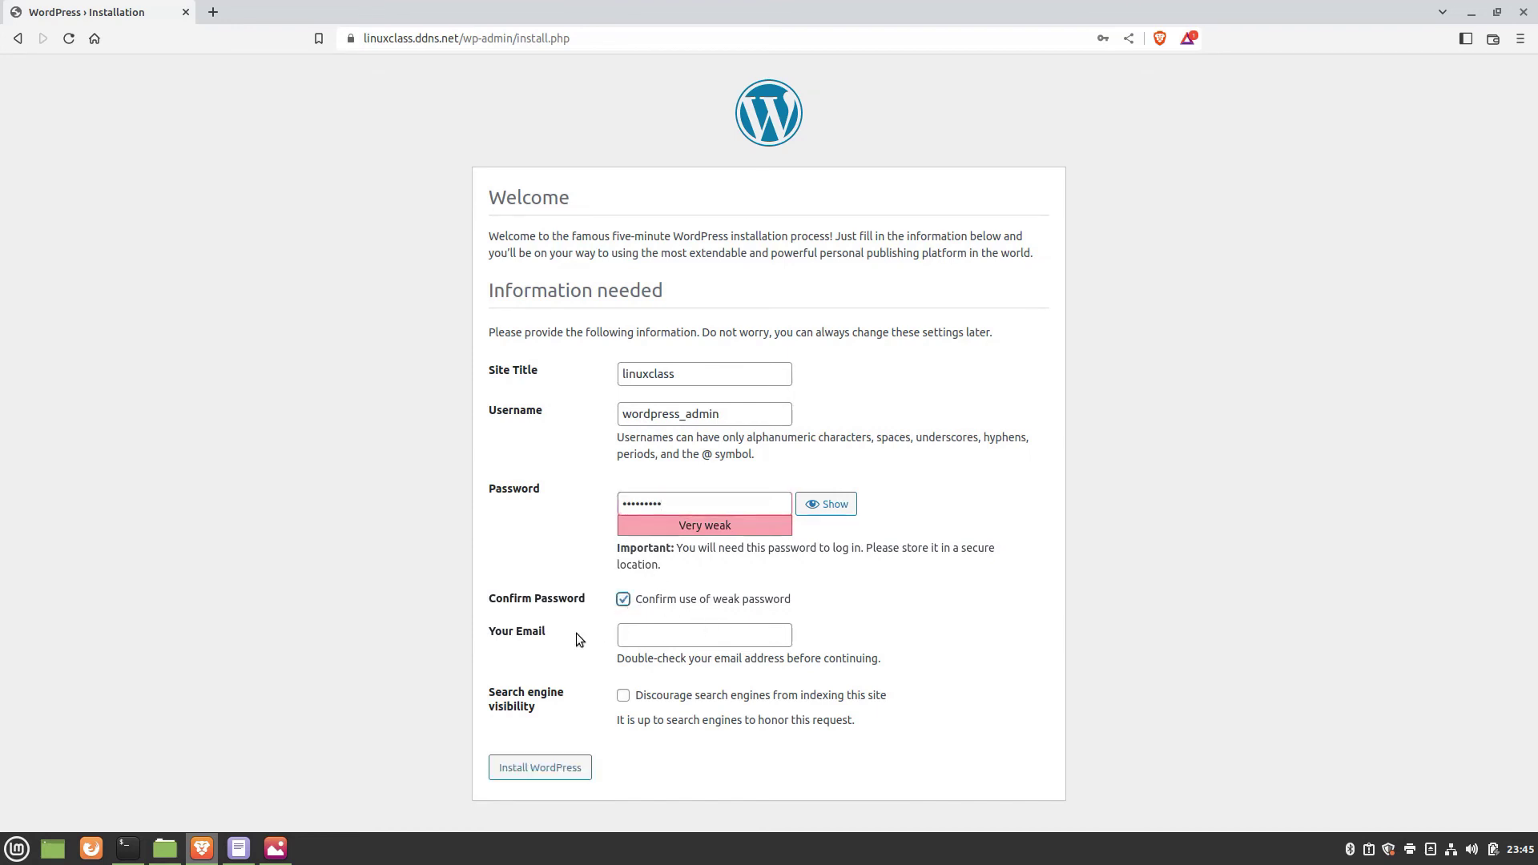
left_click(653, 634)
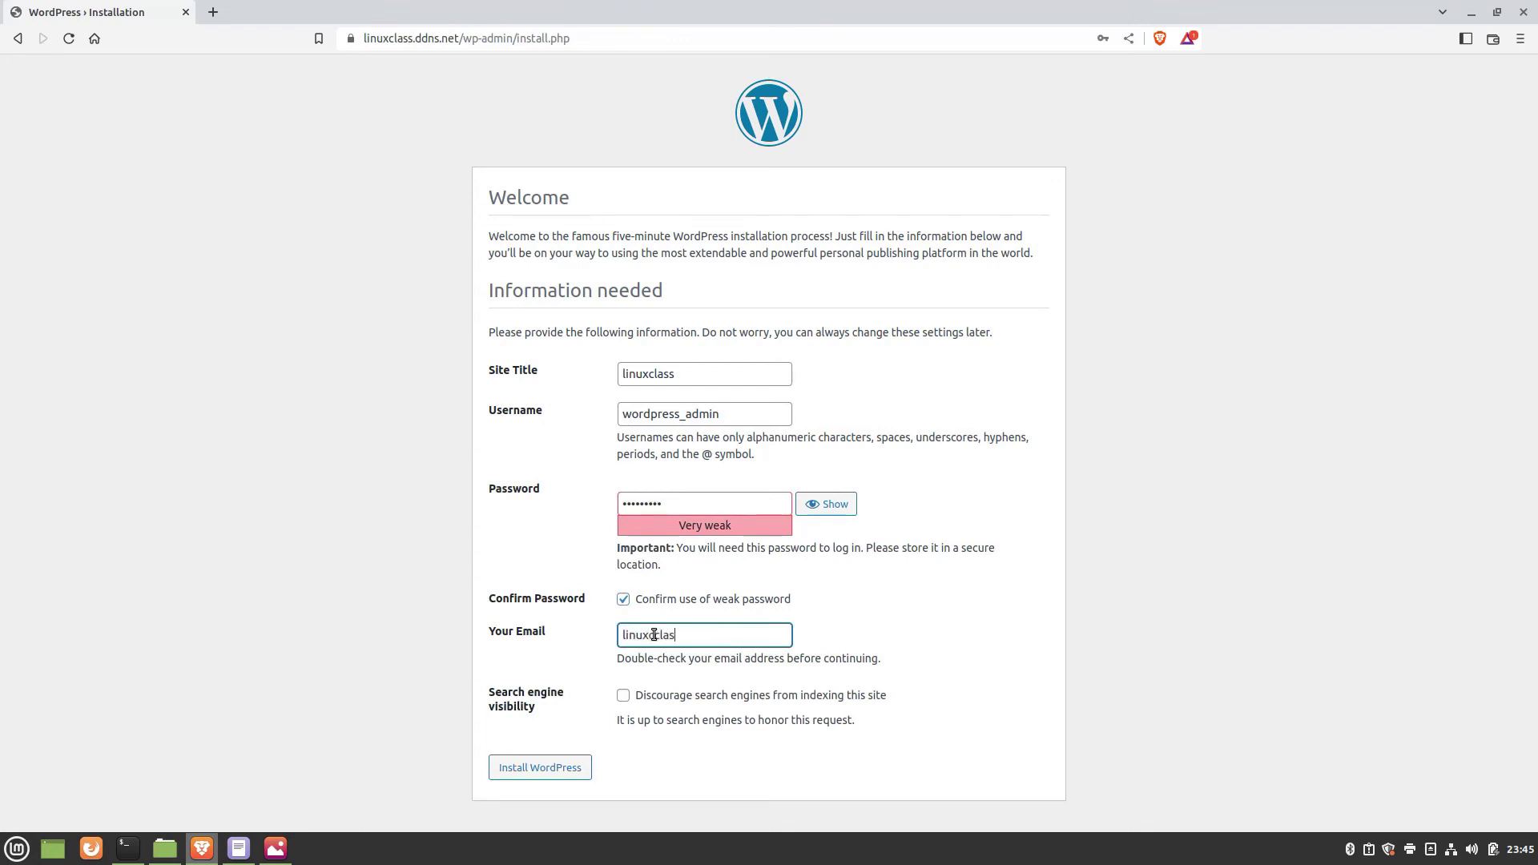
left_click(659, 634)
key("BackSpace")
Run the WordPress installation and decline Brave's offer to save the password.
left_click(557, 767)
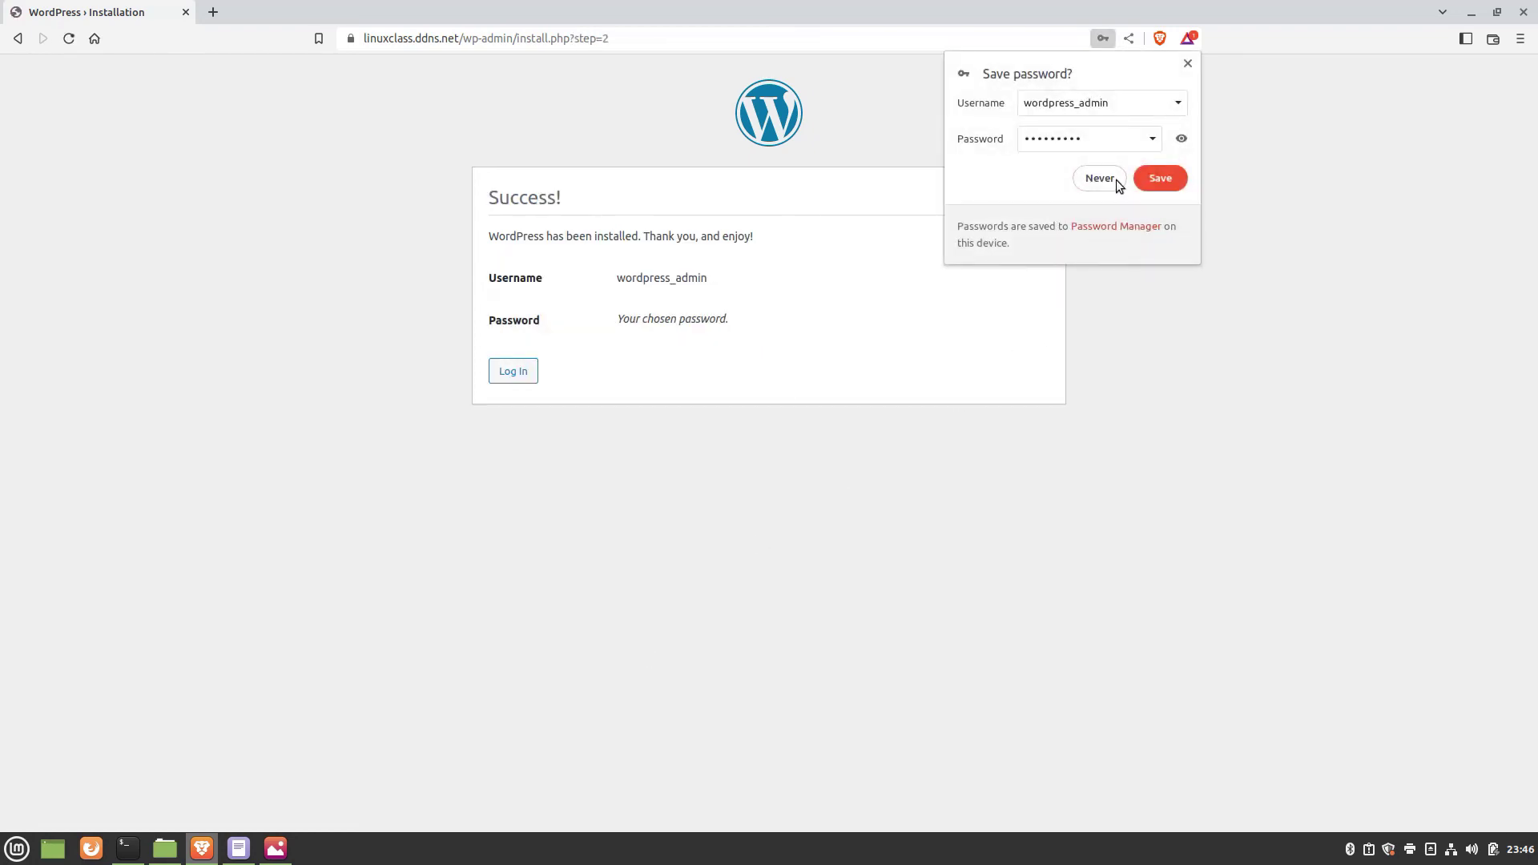
left_click(1112, 179)
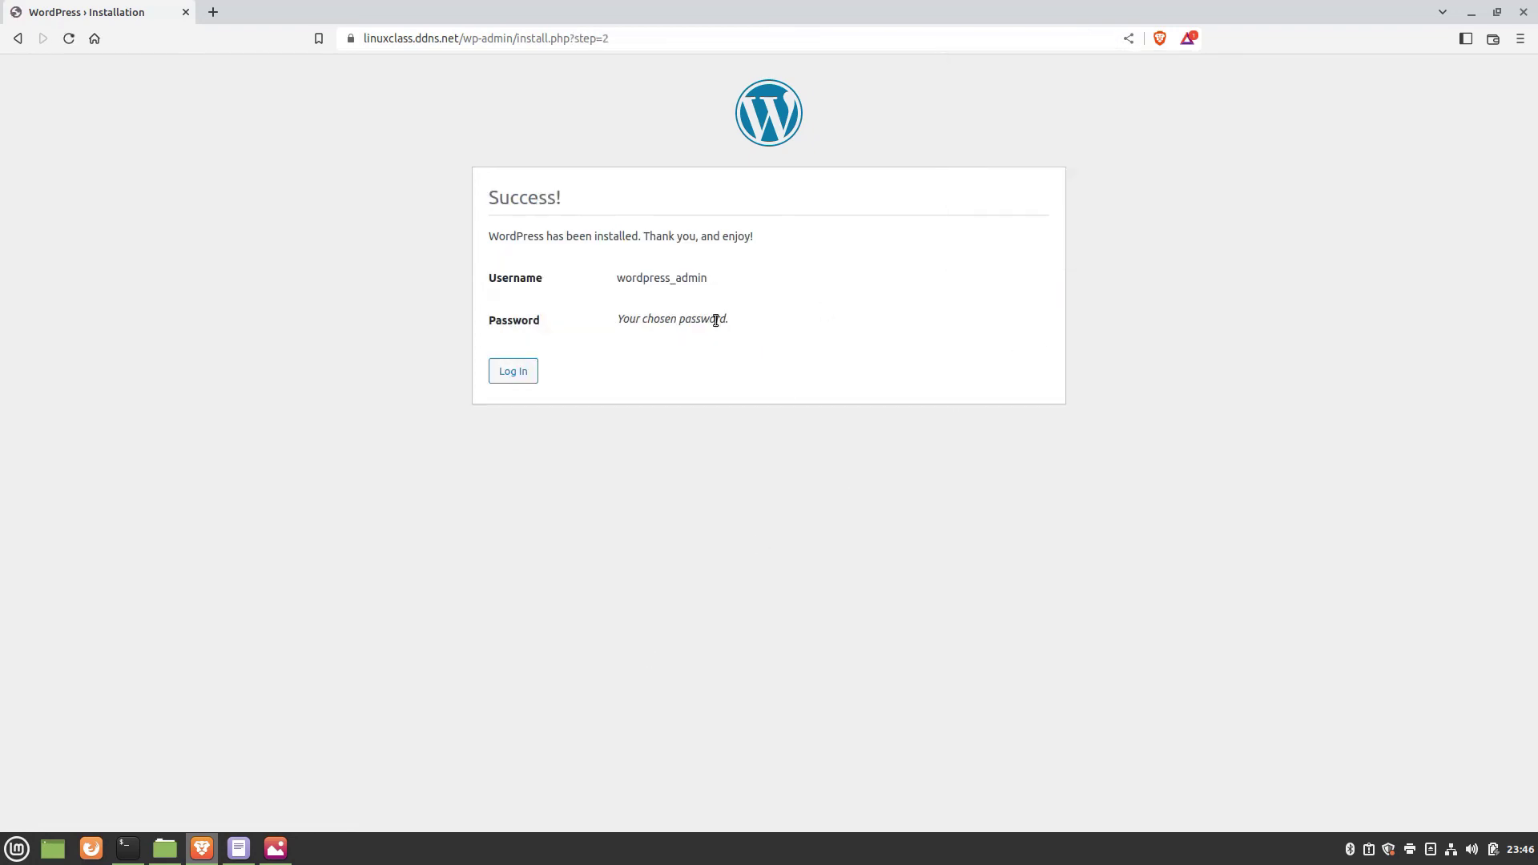
left_click(237, 848)
left_click(56, 747)
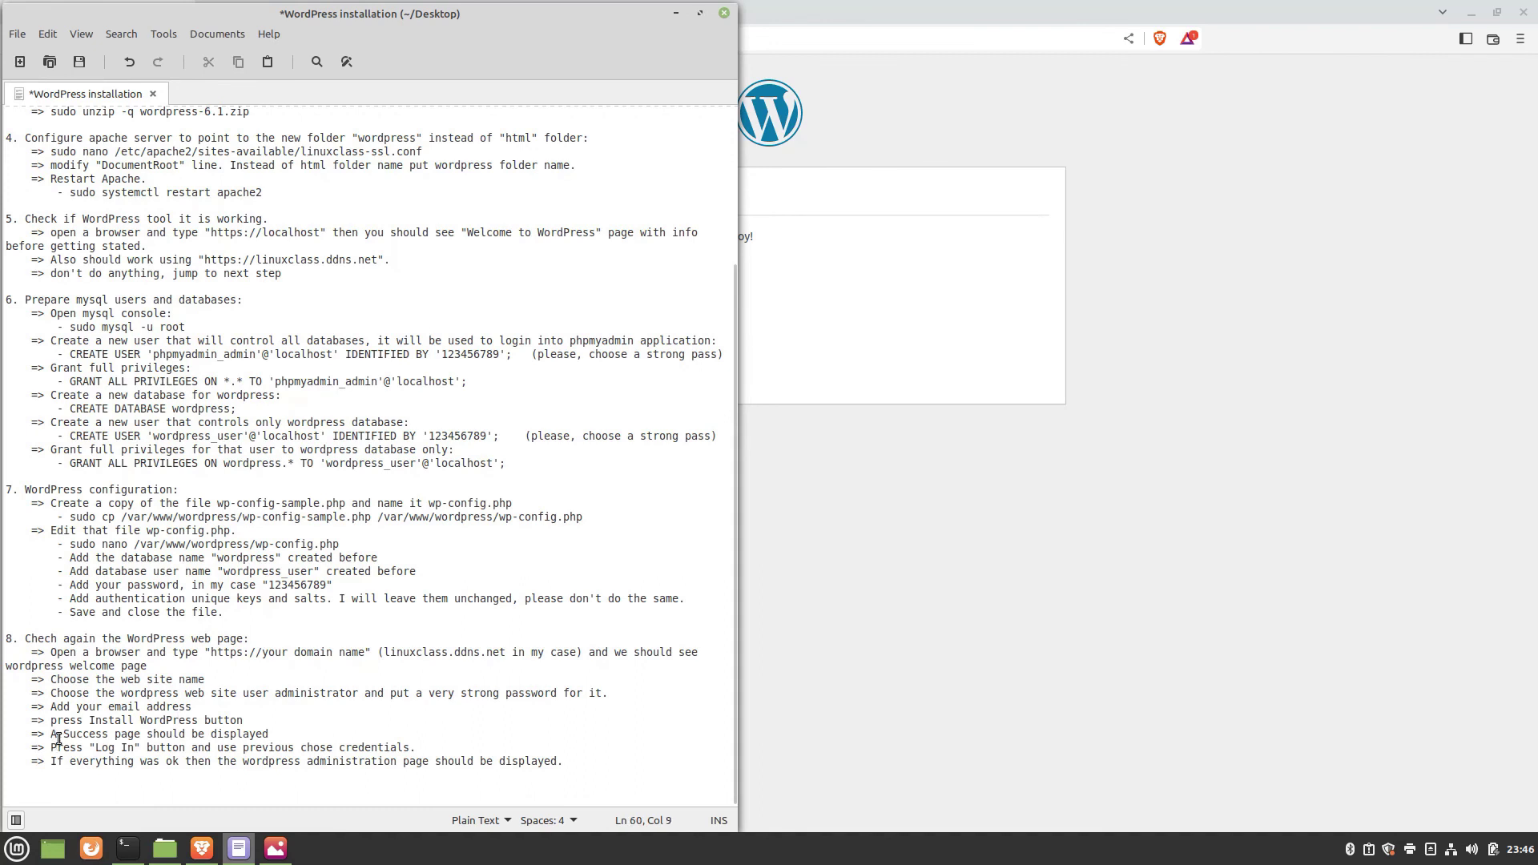
left_click_drag(51, 734, 269, 734)
left_click(839, 324)
Log in as wordpress_admin with the new password to reach the Dashboard.
left_click(503, 374)
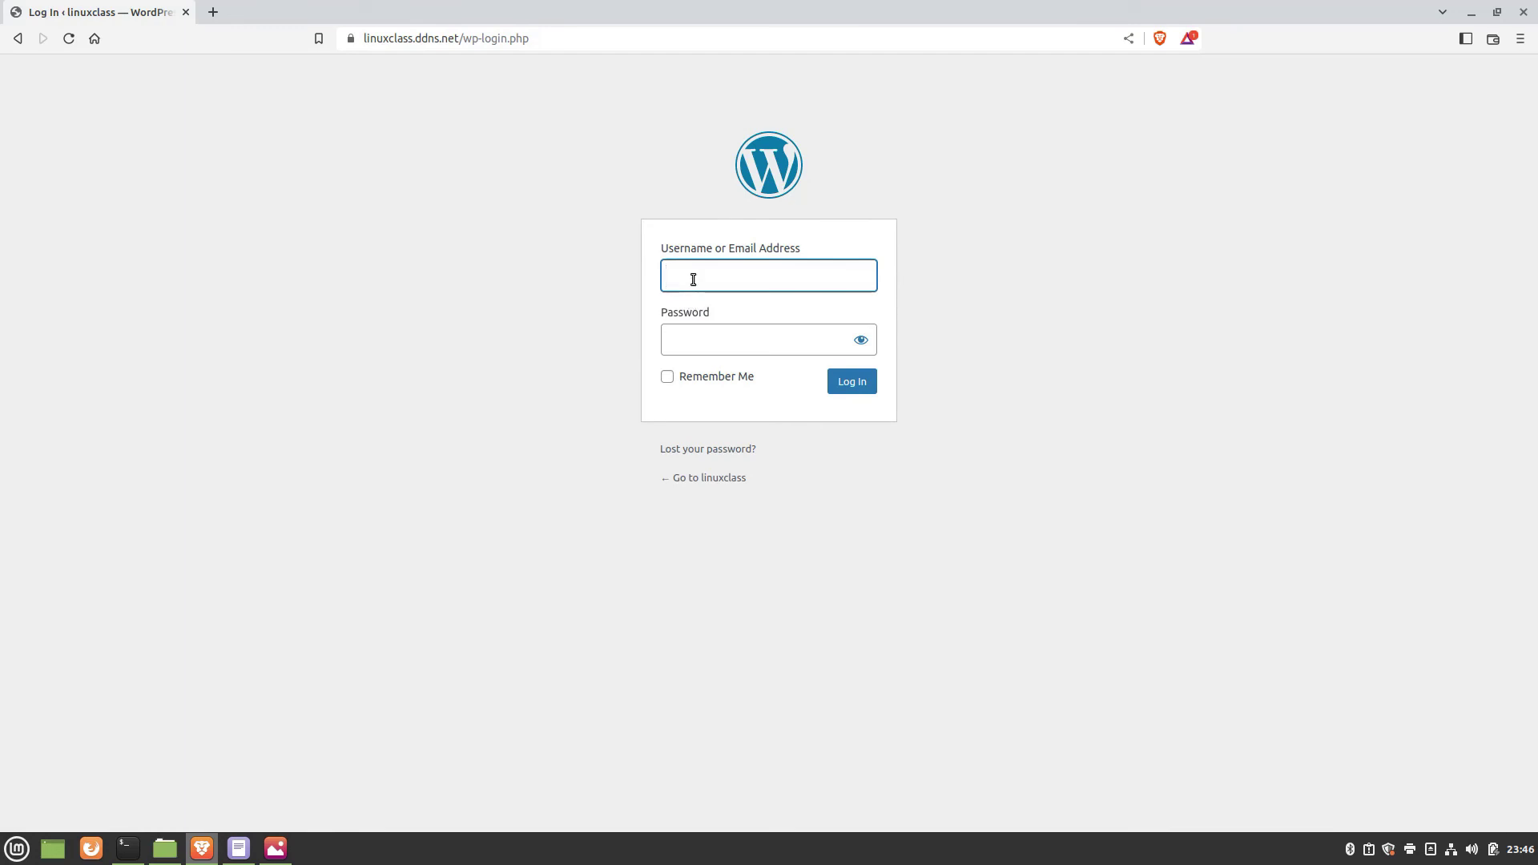
type("word[p")
key("BackSpace")
type("press_admin")
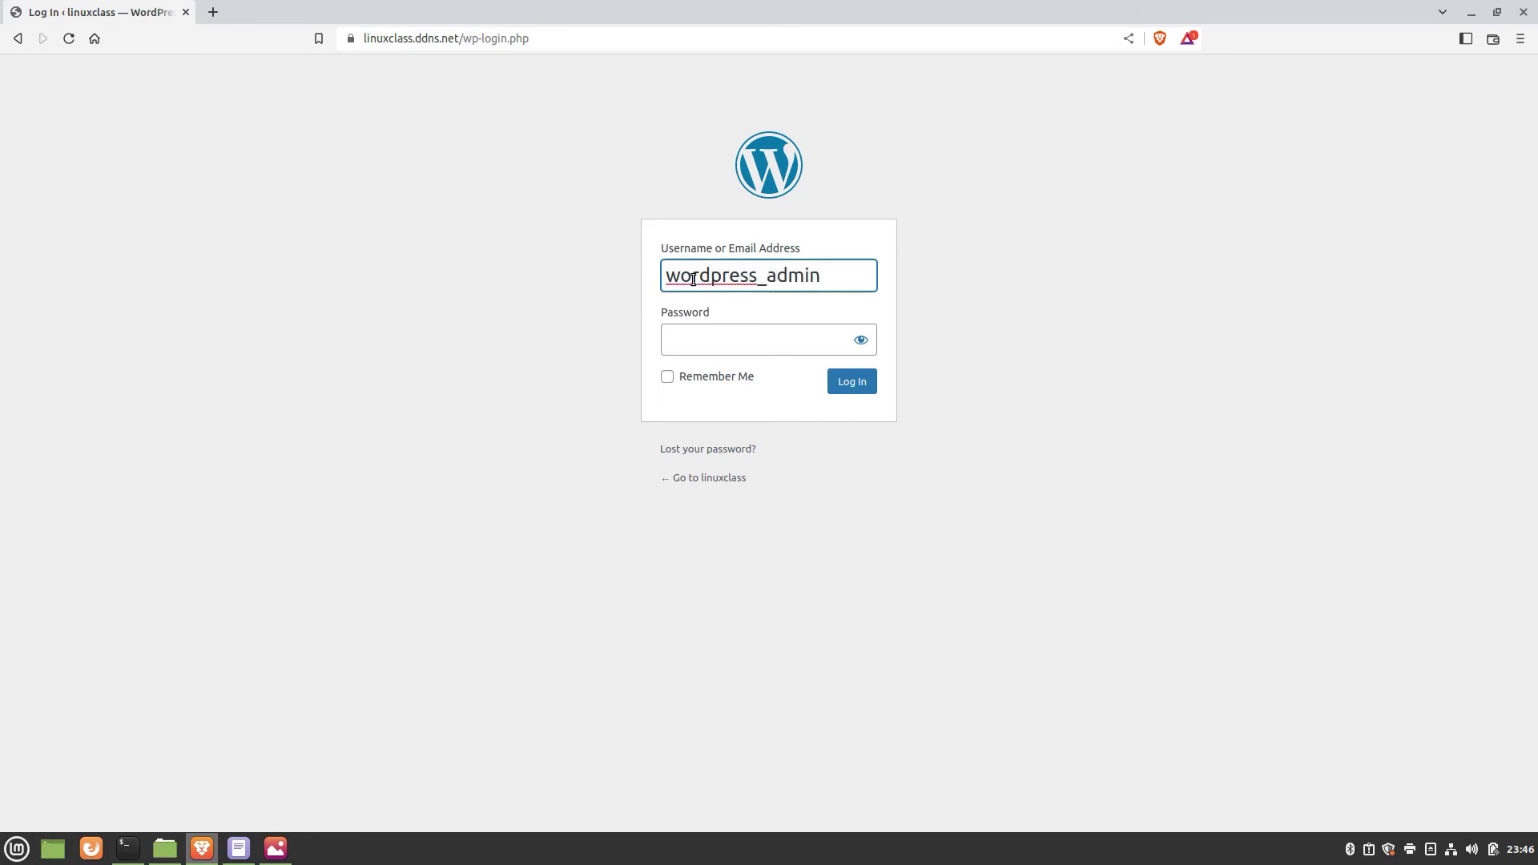
key("Tab")
type("••••••")
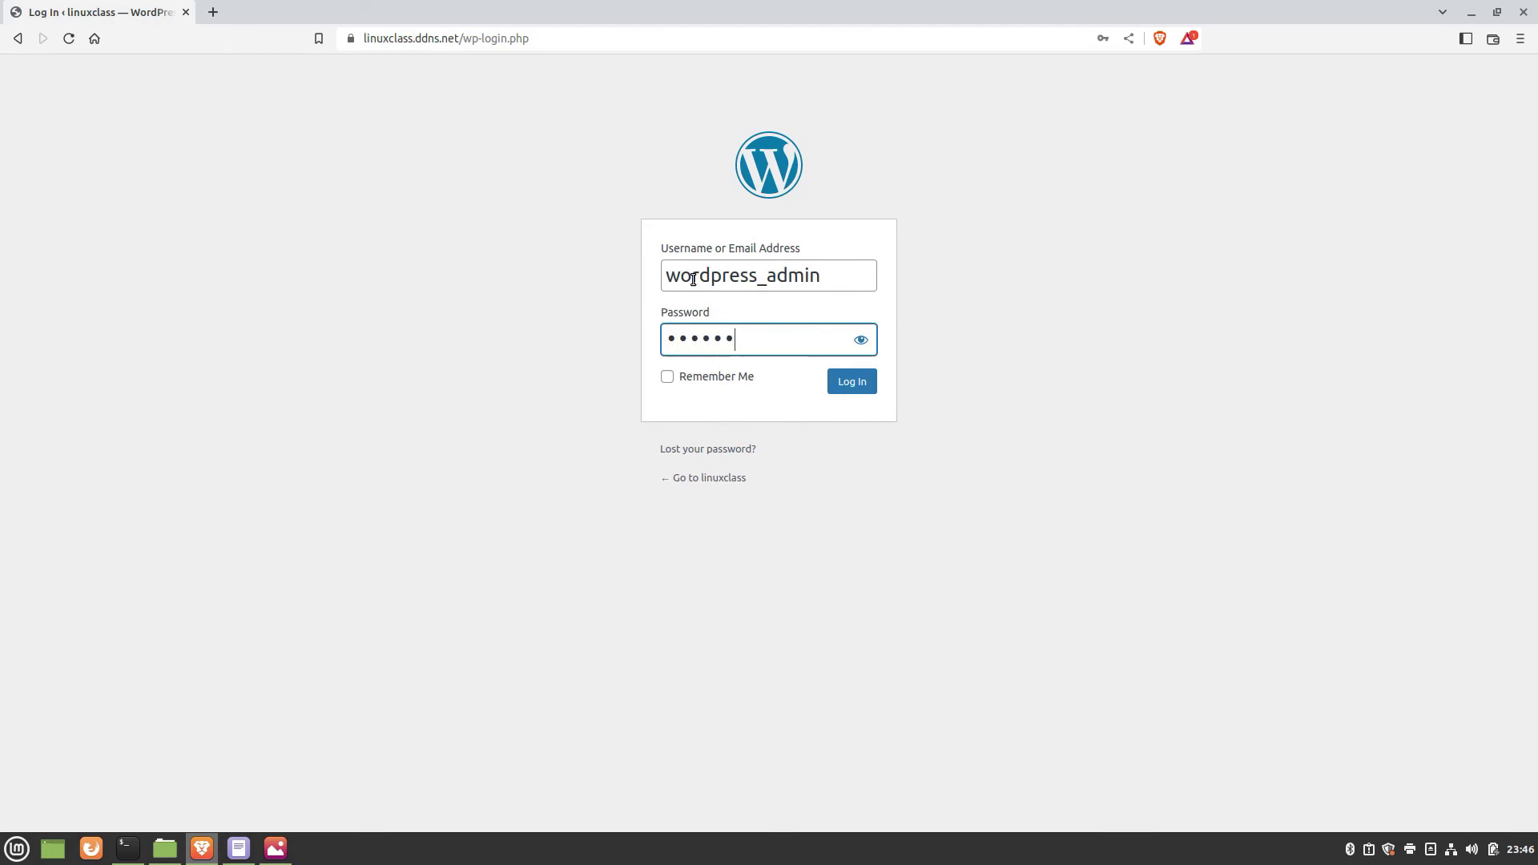
type("•••")
key("Return")
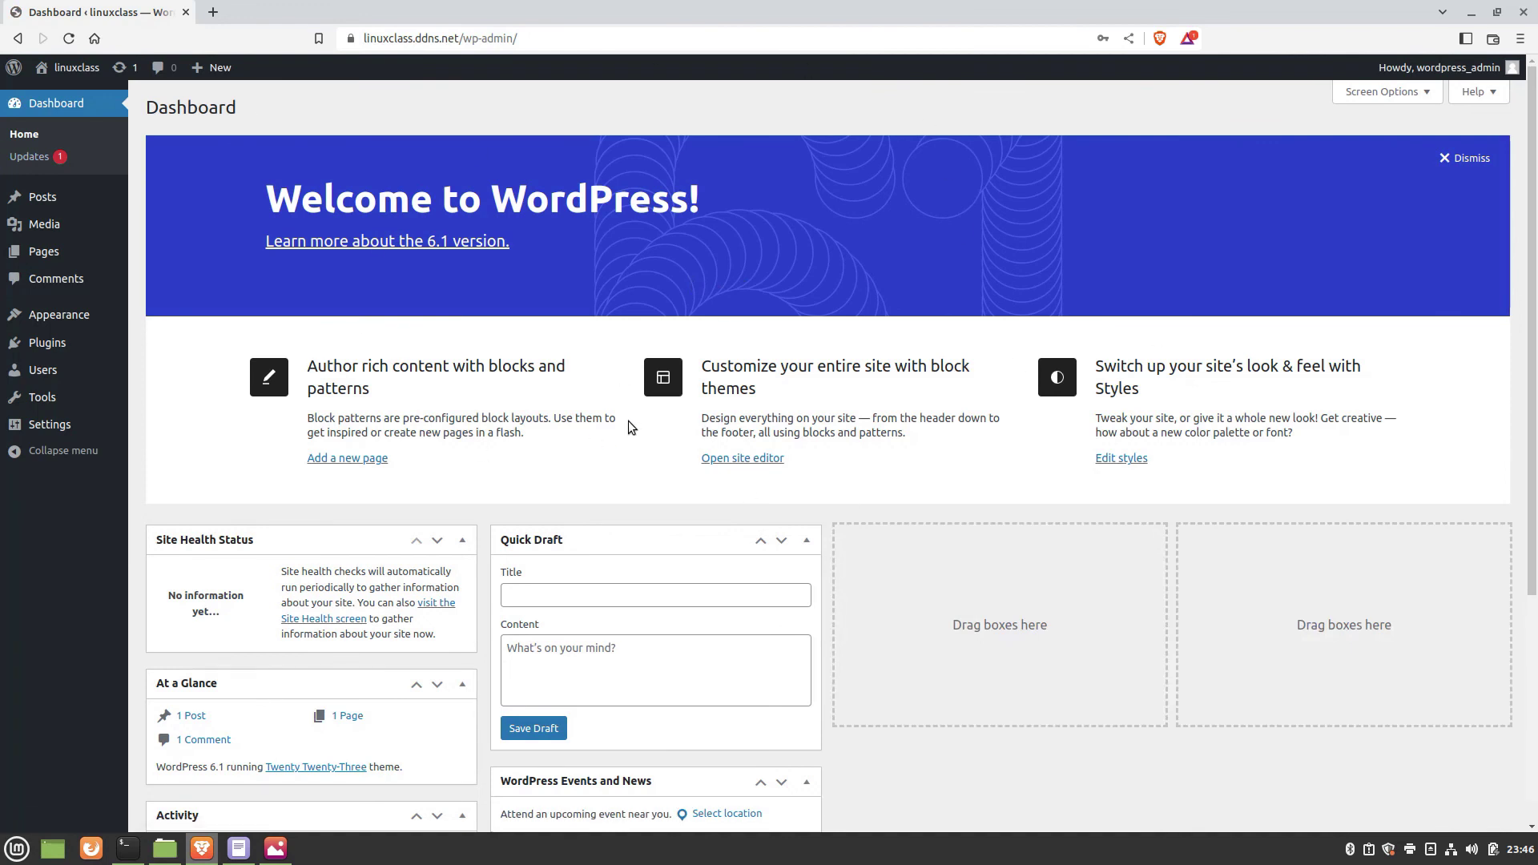
left_click(248, 854)
left_click_drag(96, 761, 561, 761)
left_click(560, 761)
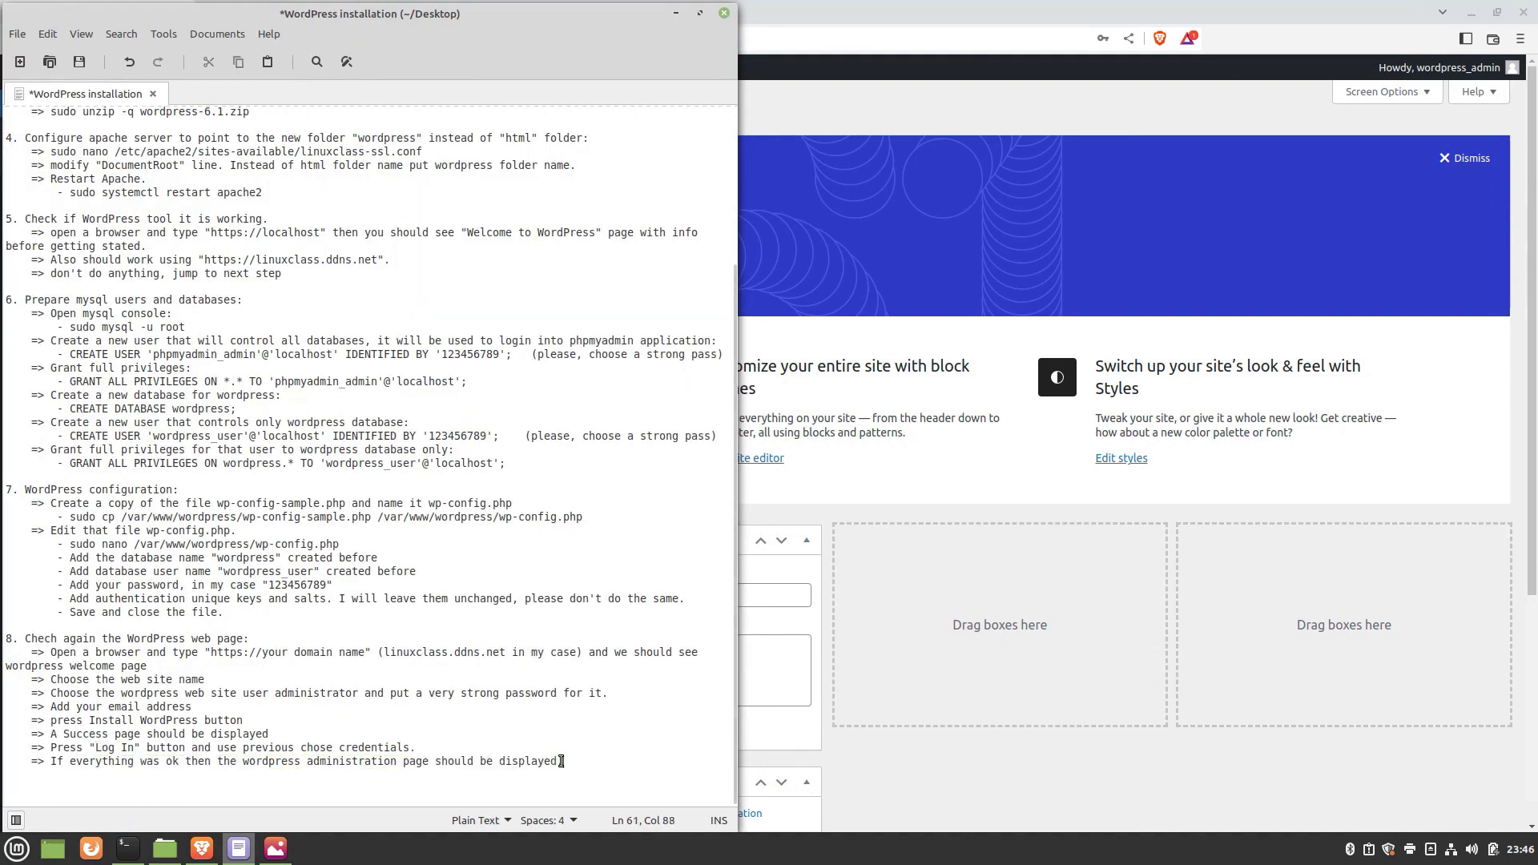
left_click(896, 117)
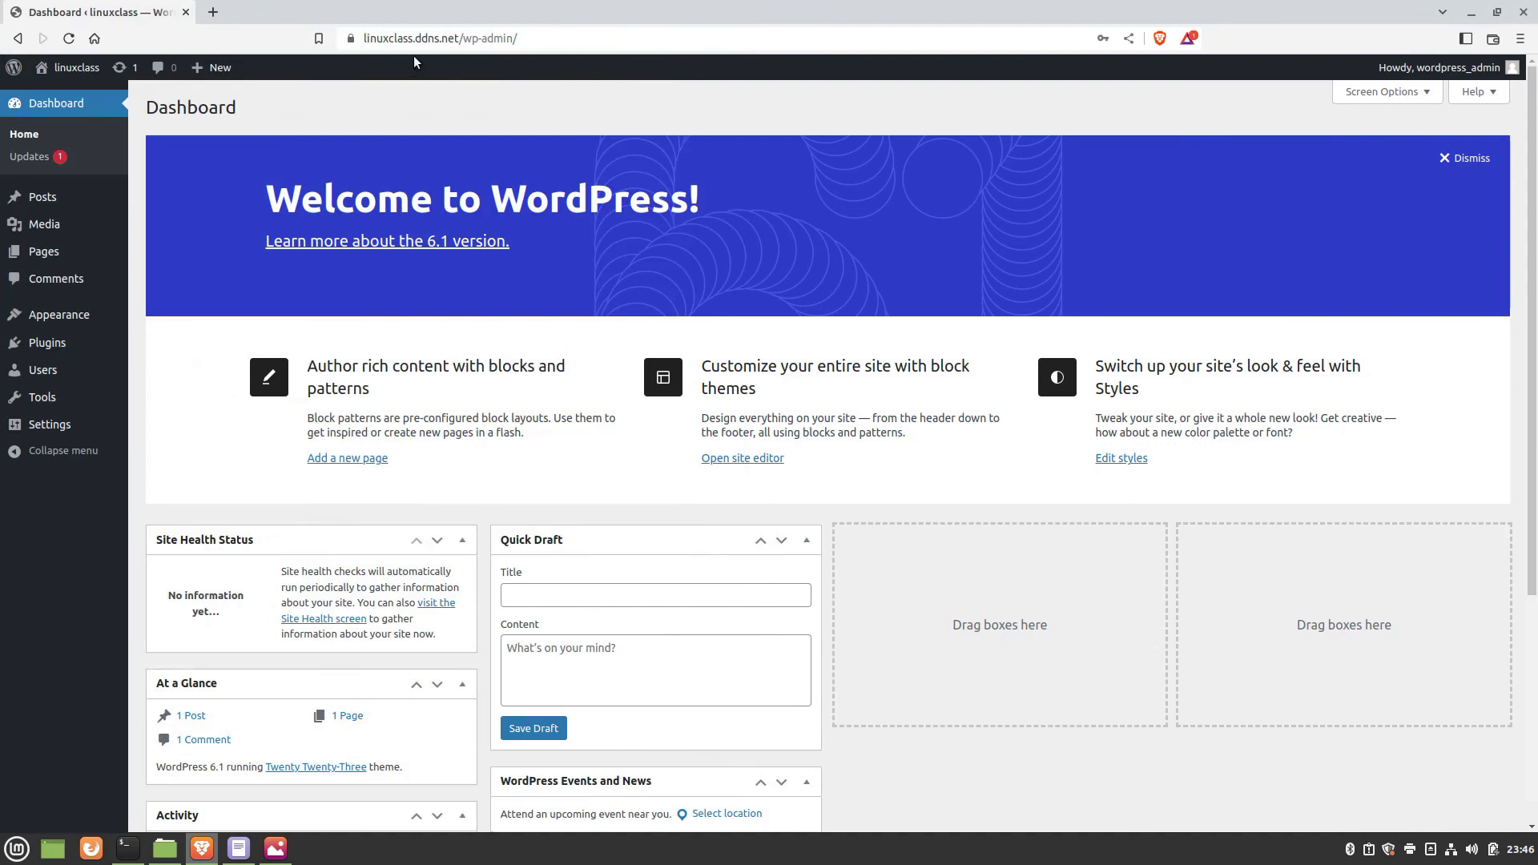
left_click(462, 35)
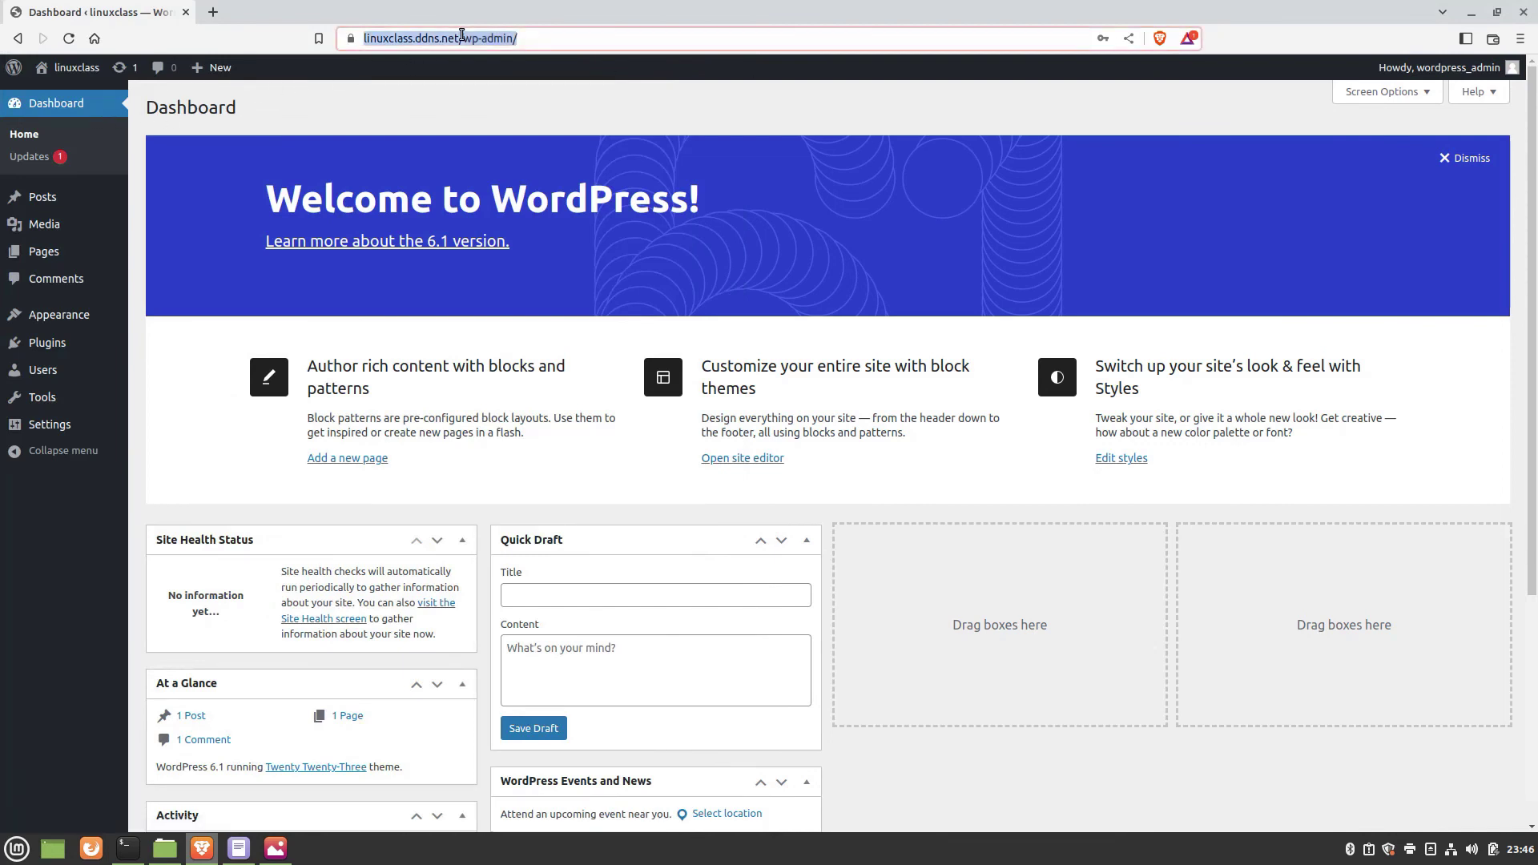
left_click(462, 35)
left_click(593, 37, "shift")
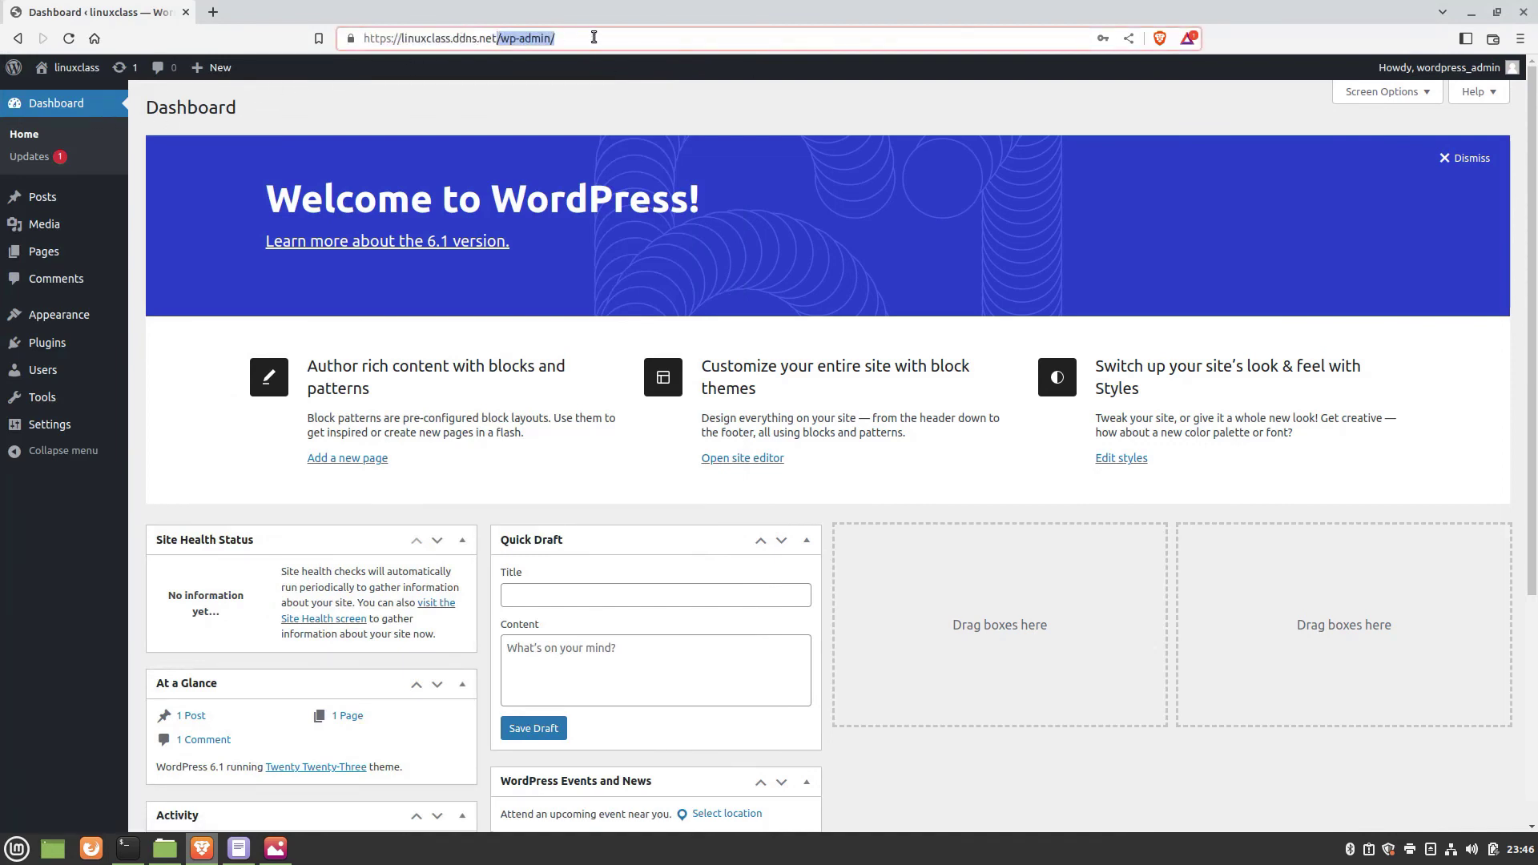
key("BackSpace")
key("Return")
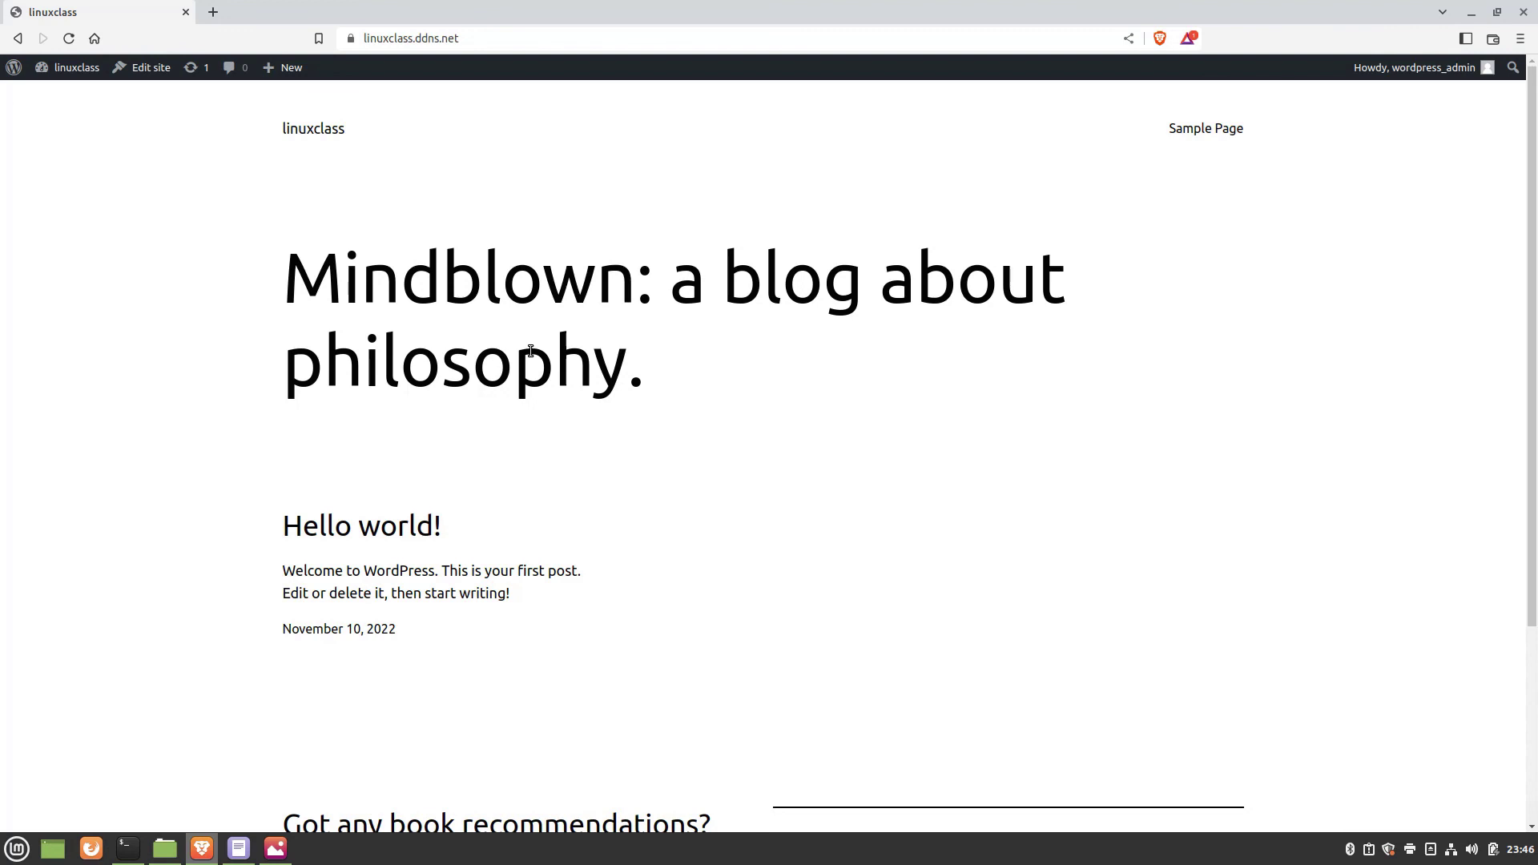
left_click(72, 68)
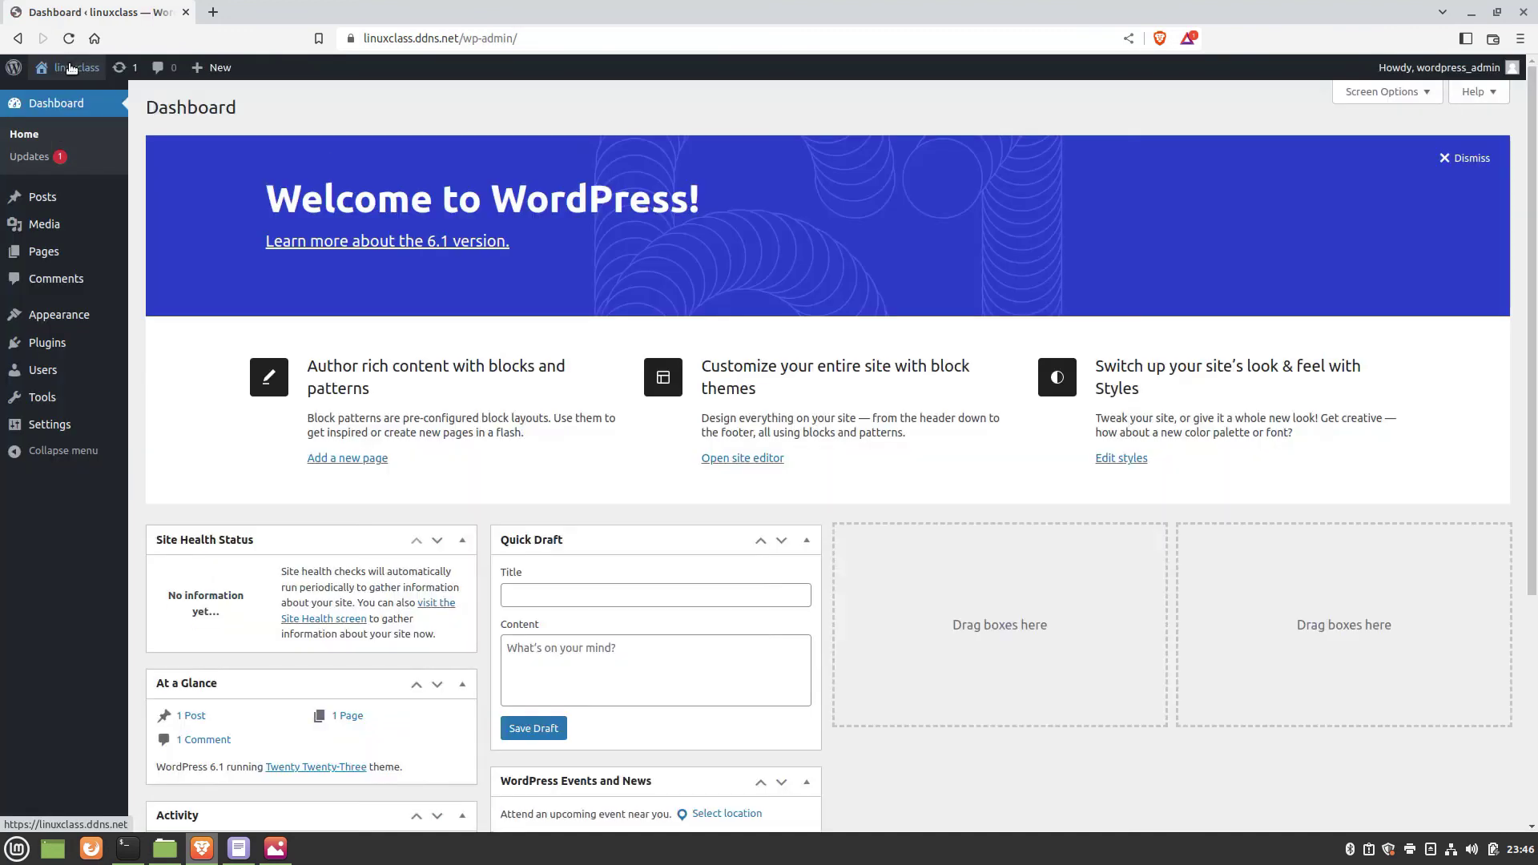
mouse_move(71, 67)
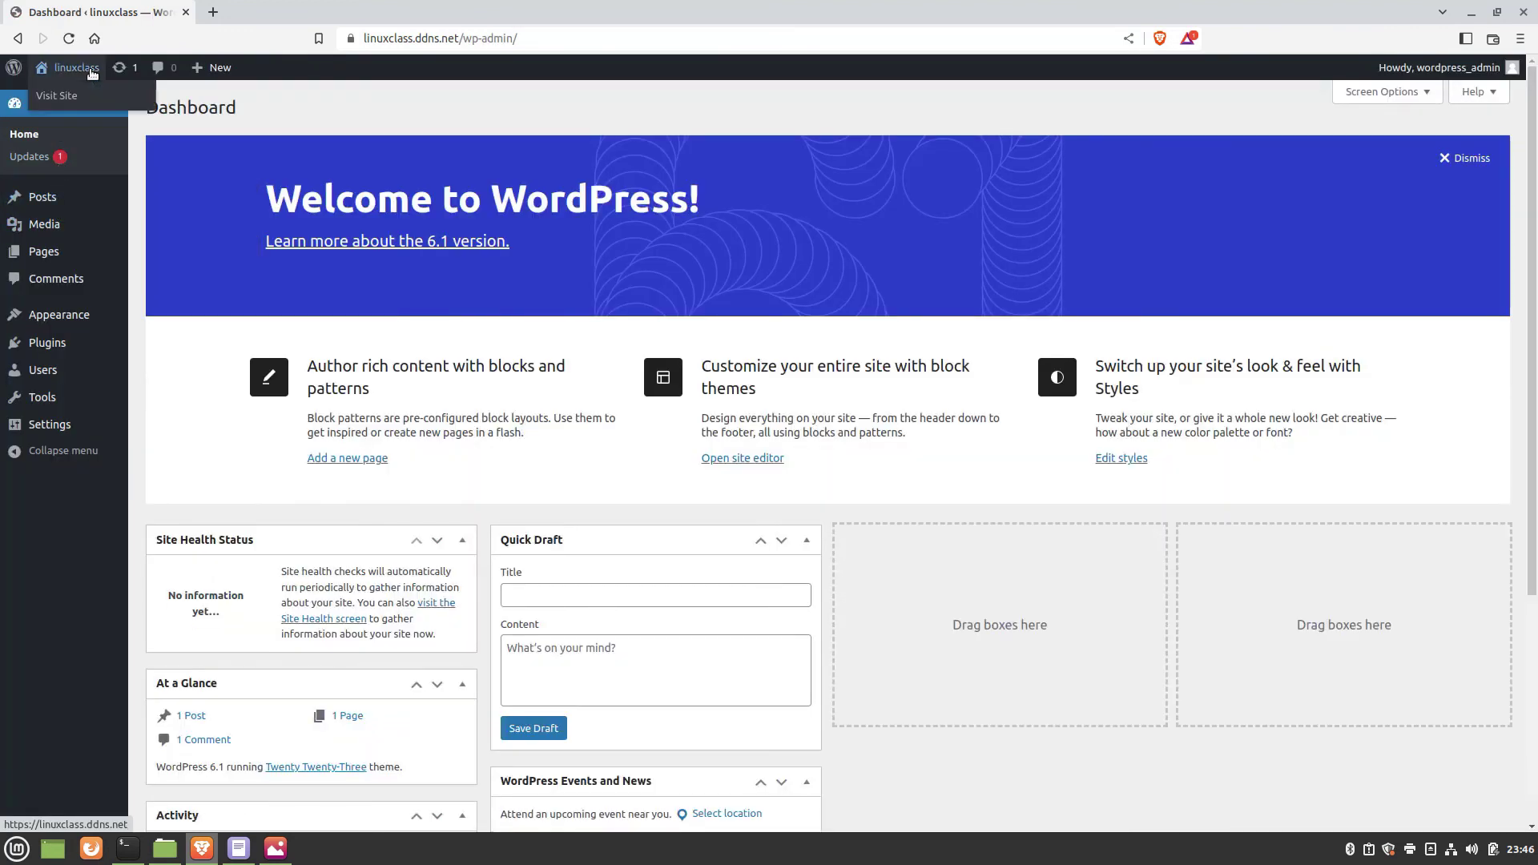
left_click(60, 97)
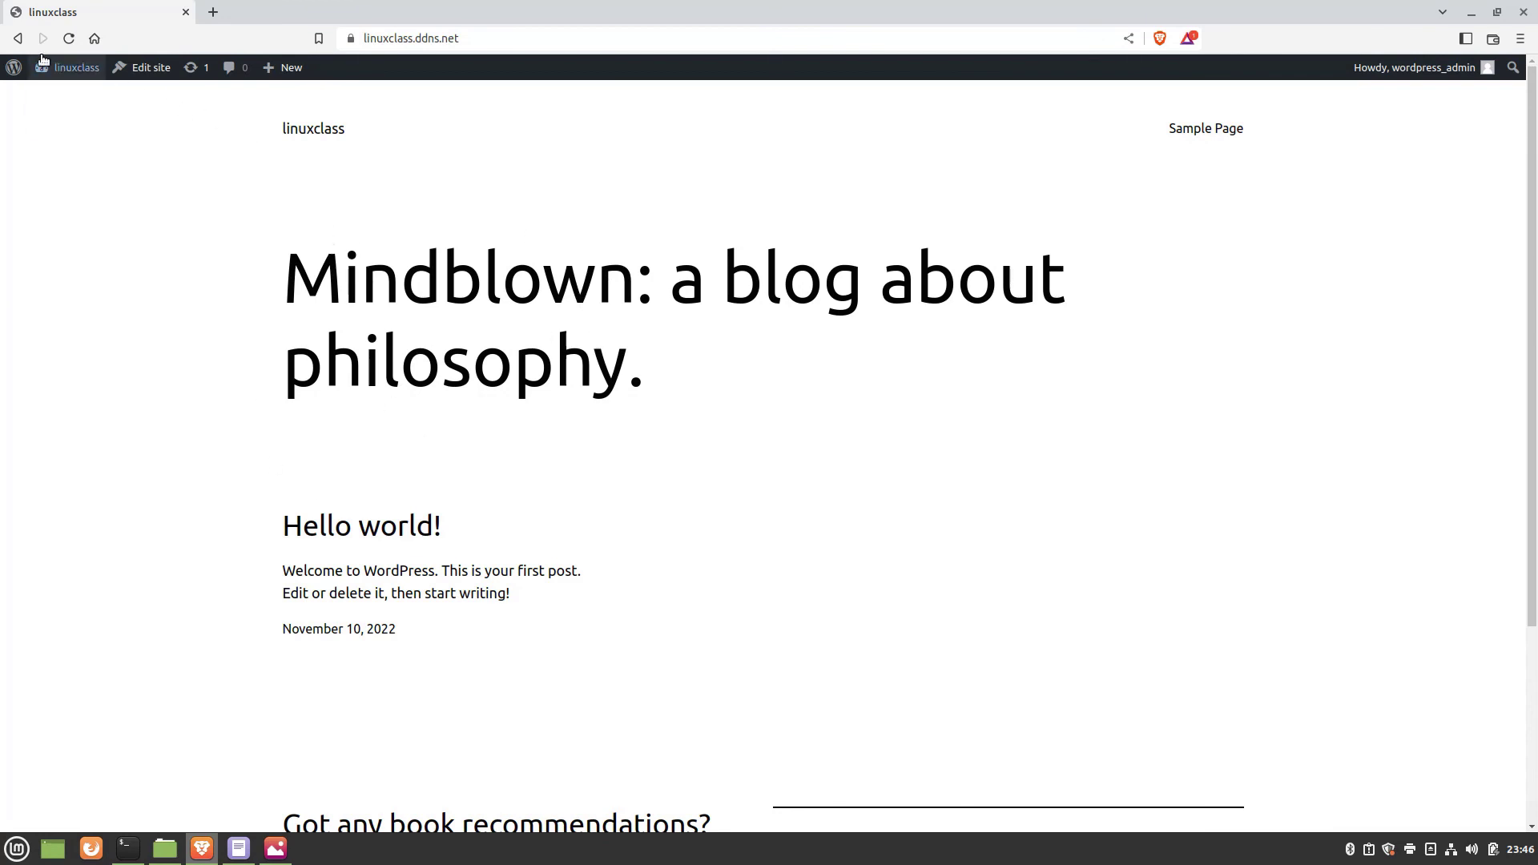
mouse_move(48, 67)
left_click(60, 96)
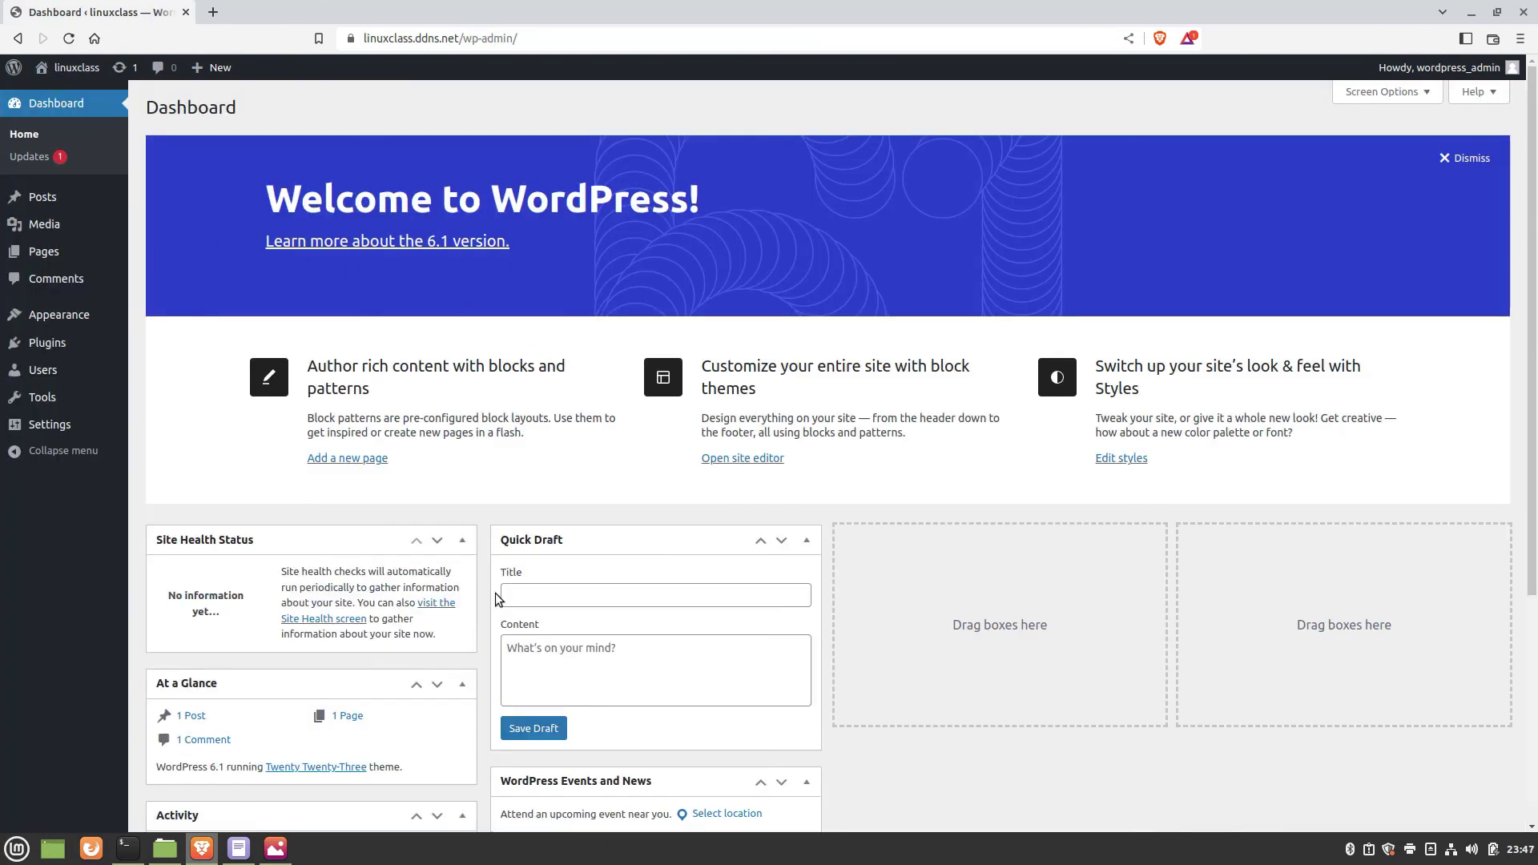